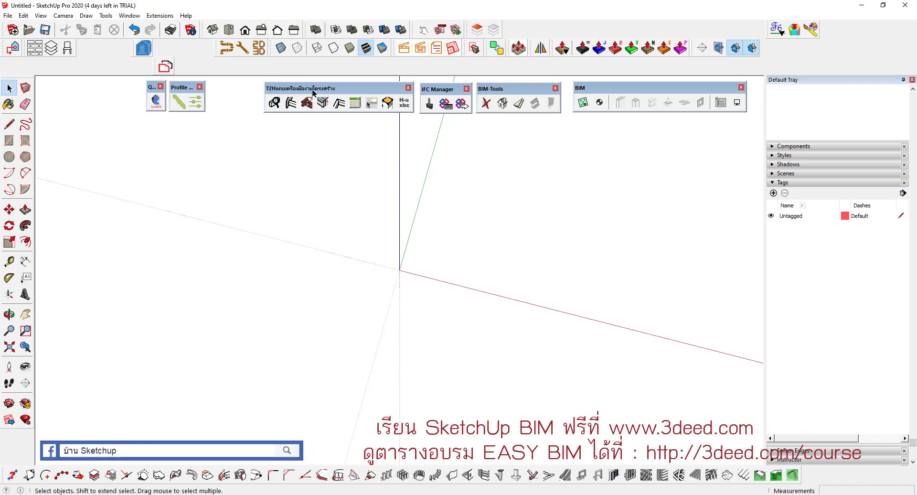
Line up the T2H, IFC Manager, BIM-Tools and BIM toolbars in one row, then zoom out.
{"action": "mouse_move", "coordinate": [316, 88]}
{"action": "left_mouse_down"}
{"action": "mouse_move", "coordinate": [211, 165]}
{"action": "mouse_move", "coordinate": [209, 142]}
{"action": "left_mouse_up"}
{"action": "left_click_drag", "start_coordinate": [431, 87], "coordinate": [326, 142]}
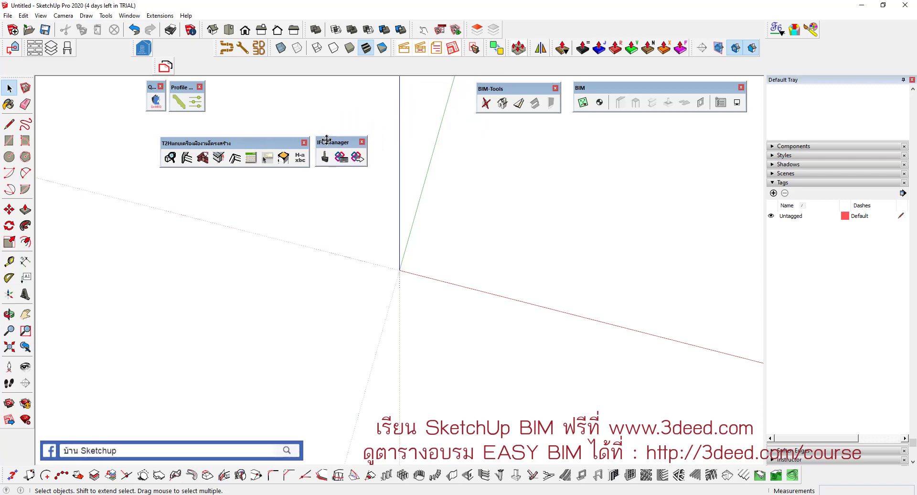
{"action": "left_click_drag", "start_coordinate": [483, 90], "coordinate": [378, 148]}
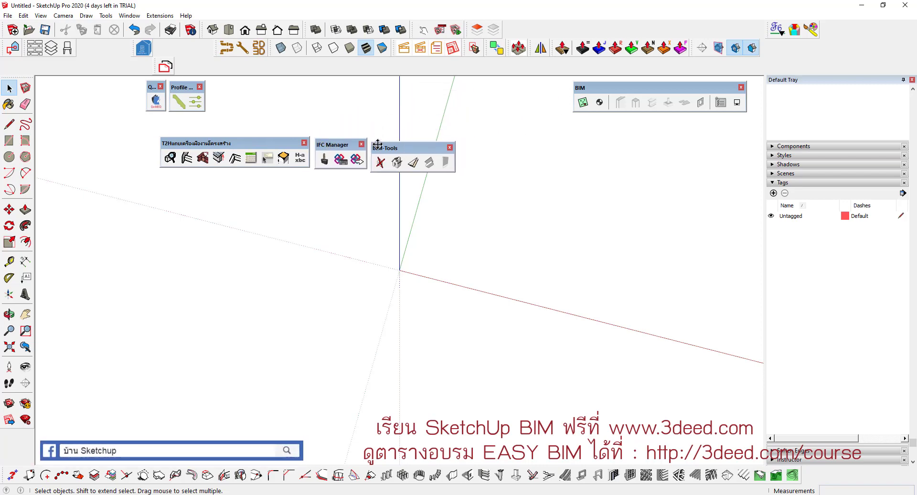
{"action": "left_click_drag", "start_coordinate": [600, 86], "coordinate": [490, 145]}
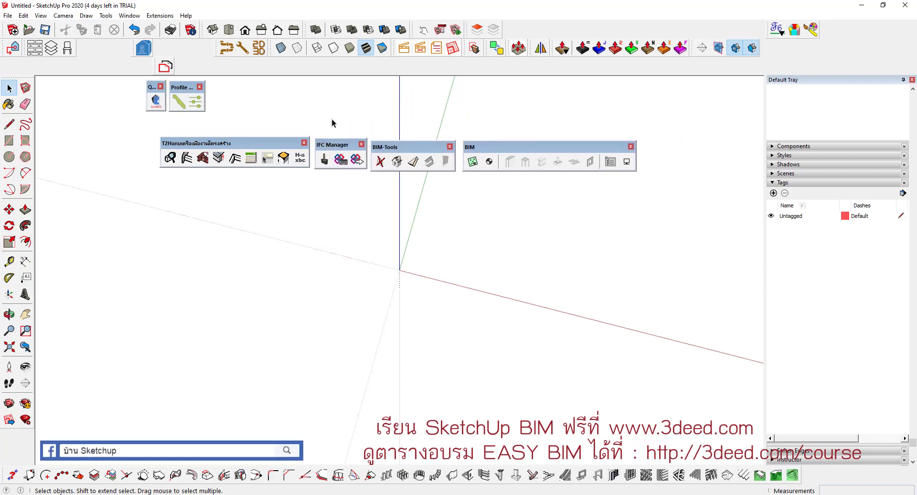
{"action": "scroll", "coordinate": [348, 394], "scroll_direction": "down", "scroll_amount": 2}
{"action": "scroll", "coordinate": [348, 395], "scroll_direction": "down", "scroll_amount": 2}
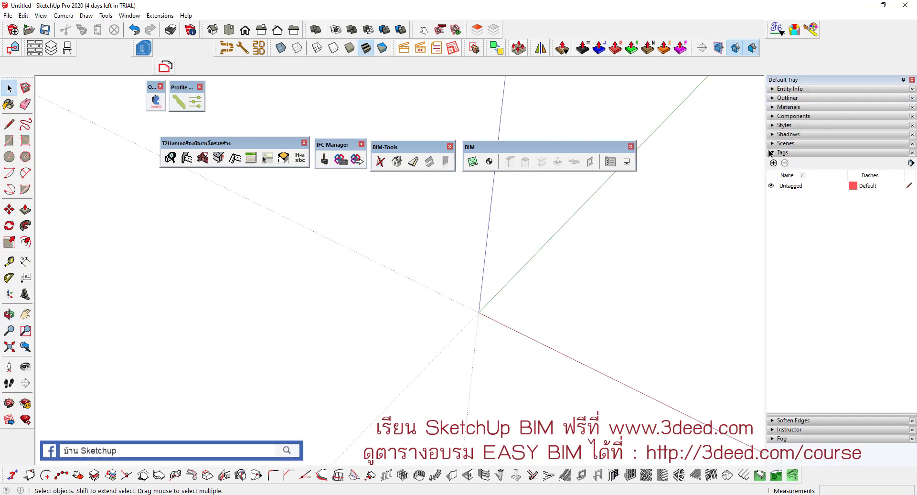
Draw a 1 m by 1 m rectangle on the ground.
{"action": "mouse_move", "coordinate": [657, 175]}
{"action": "middle_mouse_down"}
{"action": "mouse_move", "coordinate": [385, 263]}
{"action": "mouse_move", "coordinate": [403, 334]}
{"action": "mouse_move", "coordinate": [431, 340]}
{"action": "mouse_move", "coordinate": [439, 303]}
{"action": "mouse_move", "coordinate": [351, 292]}
{"action": "middle_mouse_up"}
{"action": "key", "text": "r"}
{"action": "left_click", "coordinate": [320, 306]}
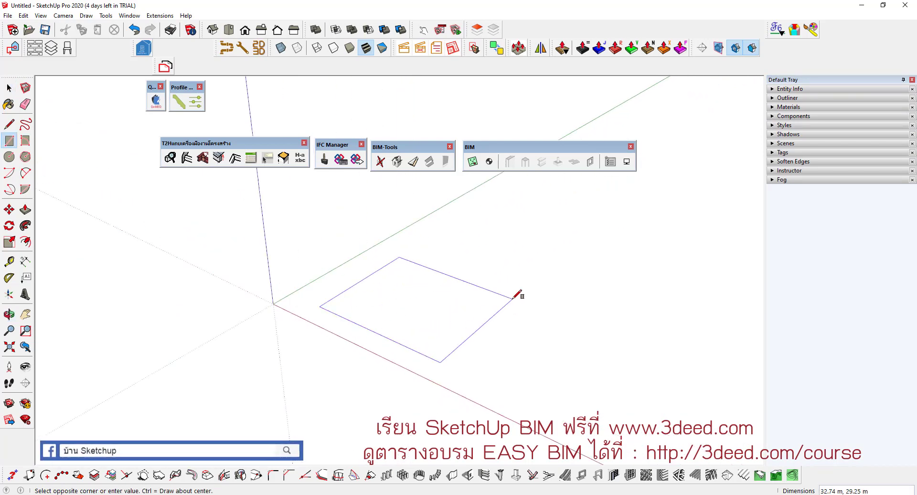
{"action": "type", "text": "11"}
{"action": "type", "text": "1,1"}
{"action": "key", "text": "Return"}
{"action": "scroll", "coordinate": [327, 304], "scroll_direction": "up", "scroll_amount": 5}
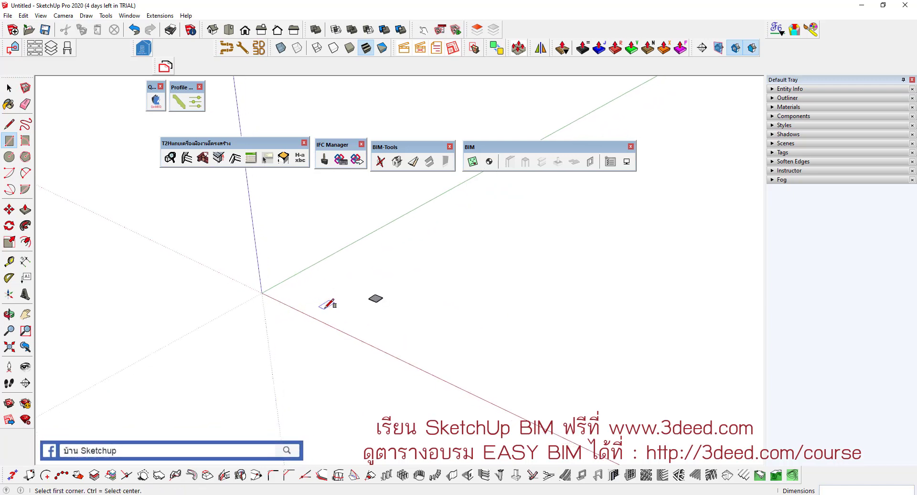
{"action": "scroll", "coordinate": [448, 299], "scroll_direction": "up", "scroll_amount": 3}
Push/Pull the square face up into a box.
{"action": "key", "text": "p"}
{"action": "left_click", "coordinate": [404, 265]}
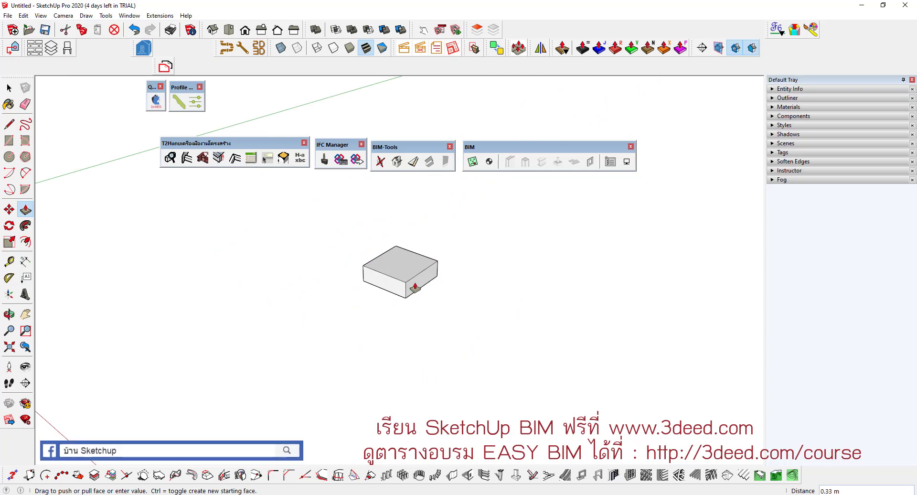
{"action": "left_click", "coordinate": [414, 287]}
{"action": "key", "text": "space"}
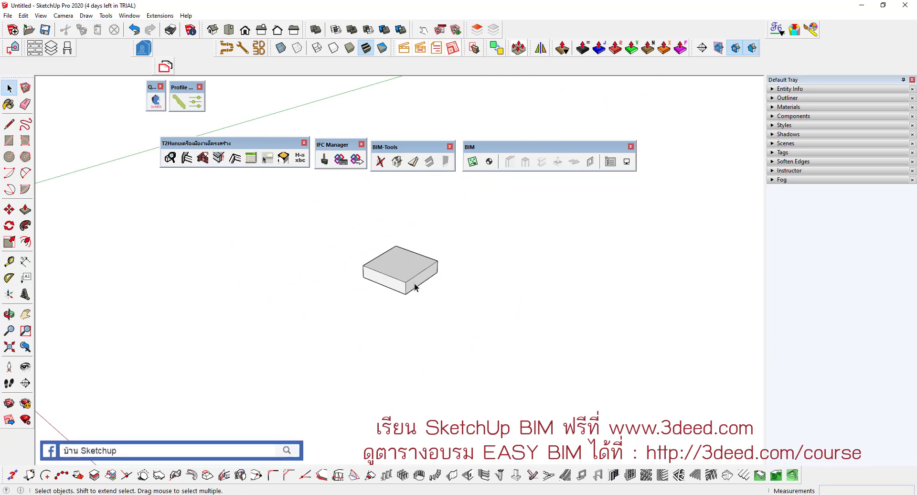
Select the whole box and make it a group.
{"action": "scroll", "coordinate": [412, 272], "scroll_direction": "up", "scroll_amount": 3}
{"action": "scroll", "coordinate": [412, 268], "scroll_direction": "up", "scroll_amount": 2}
{"action": "triple_click", "coordinate": [379, 257]}
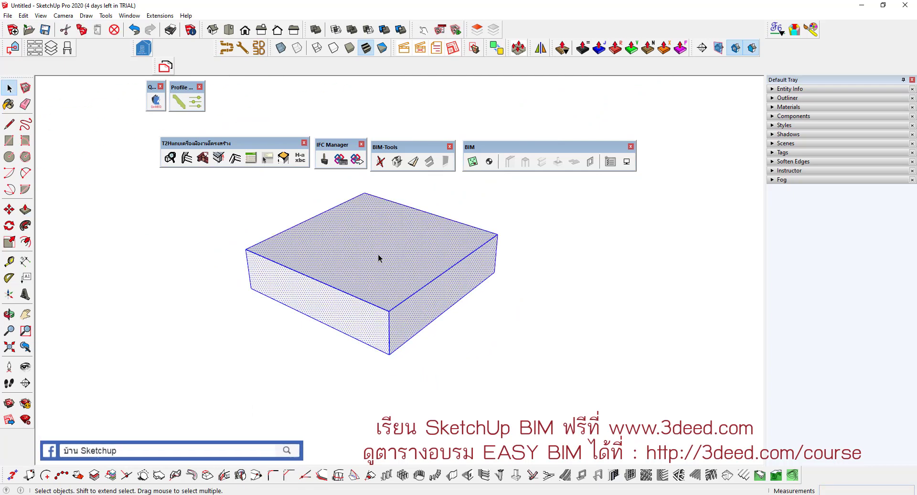
{"action": "right_click", "coordinate": [372, 228]}
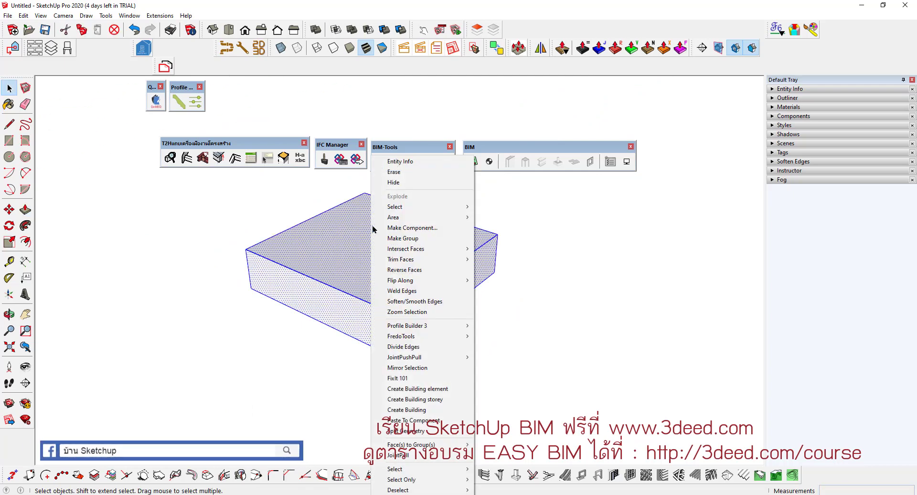
{"action": "left_click", "coordinate": [408, 238]}
{"action": "scroll", "coordinate": [342, 273], "scroll_direction": "up", "scroll_amount": 2}
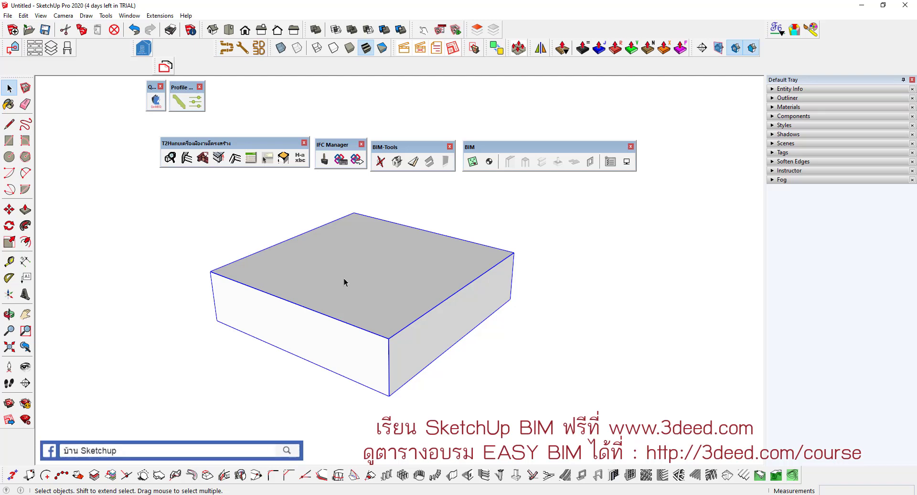
Add 1.00 m dimensions to the back and left top edges of the block.
{"action": "left_click", "coordinate": [31, 266]}
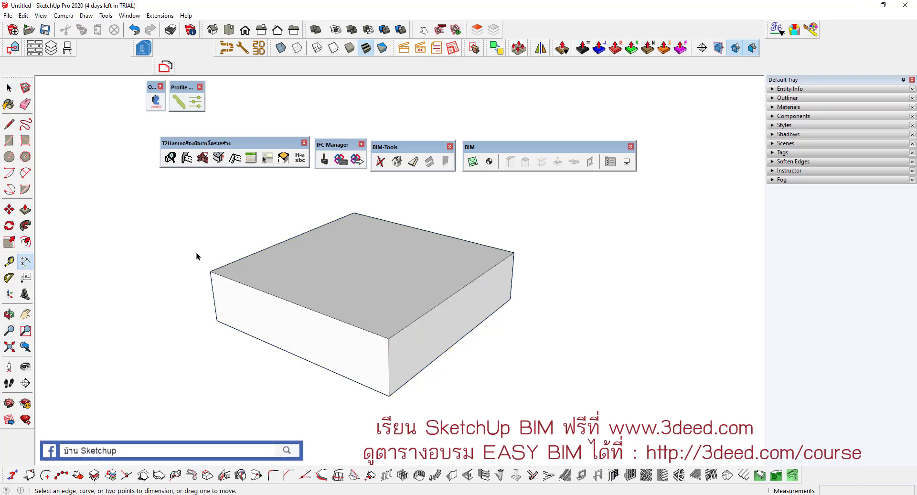
{"action": "left_click", "coordinate": [353, 214]}
{"action": "left_click", "coordinate": [514, 253]}
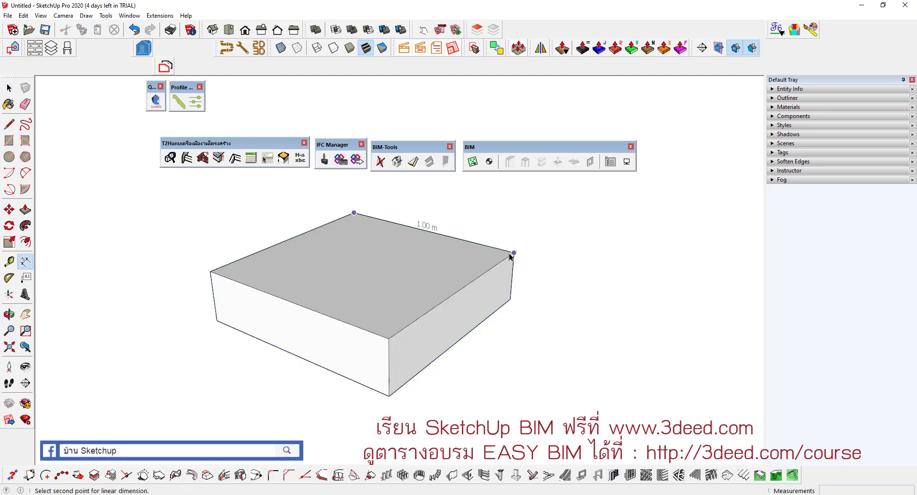
{"action": "left_click", "coordinate": [495, 234]}
{"action": "left_click", "coordinate": [354, 213]}
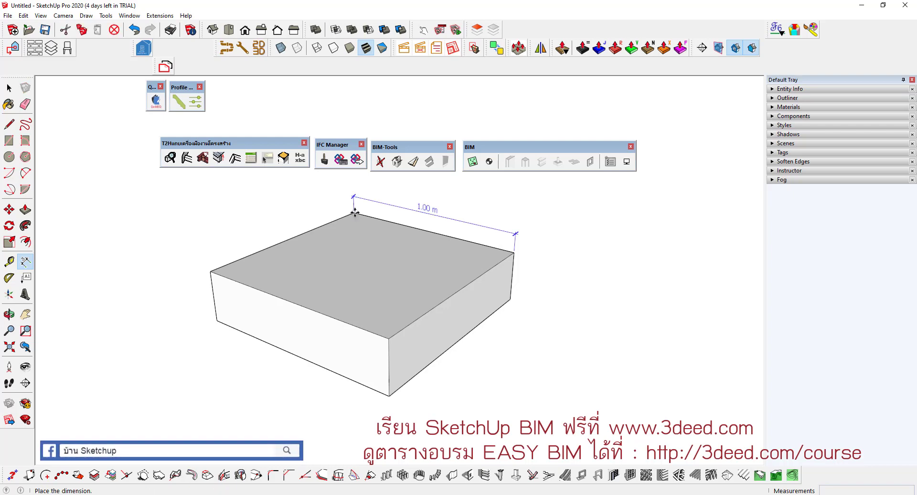
{"action": "key", "text": "Escape"}
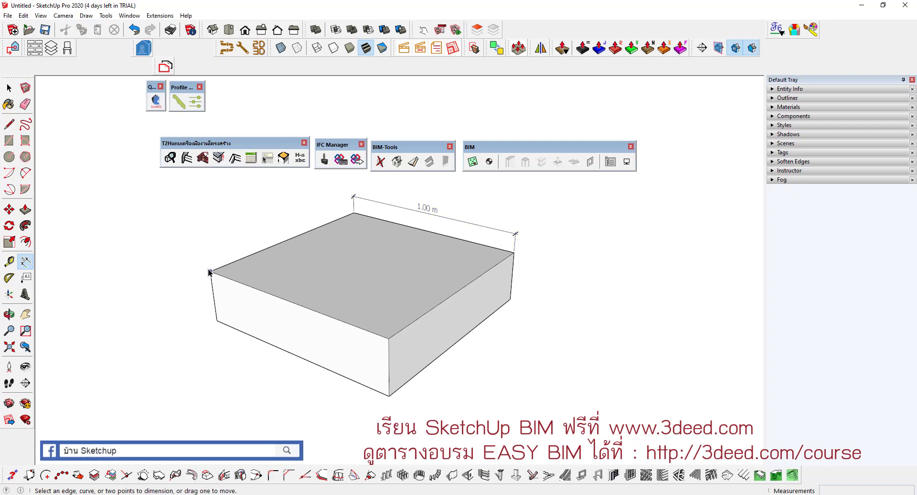
{"action": "left_click", "coordinate": [210, 271]}
{"action": "left_click", "coordinate": [354, 213]}
{"action": "left_click", "coordinate": [352, 194]}
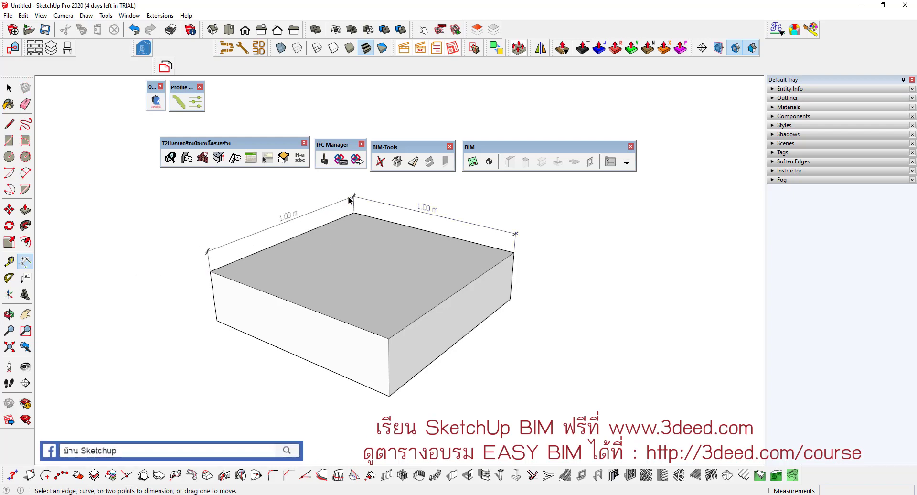
{"action": "middle_click_drag", "start_coordinate": [352, 194], "coordinate": [306, 209]}
{"action": "key", "text": "space"}
{"action": "scroll", "coordinate": [337, 256], "scroll_direction": "up", "scroll_amount": 2}
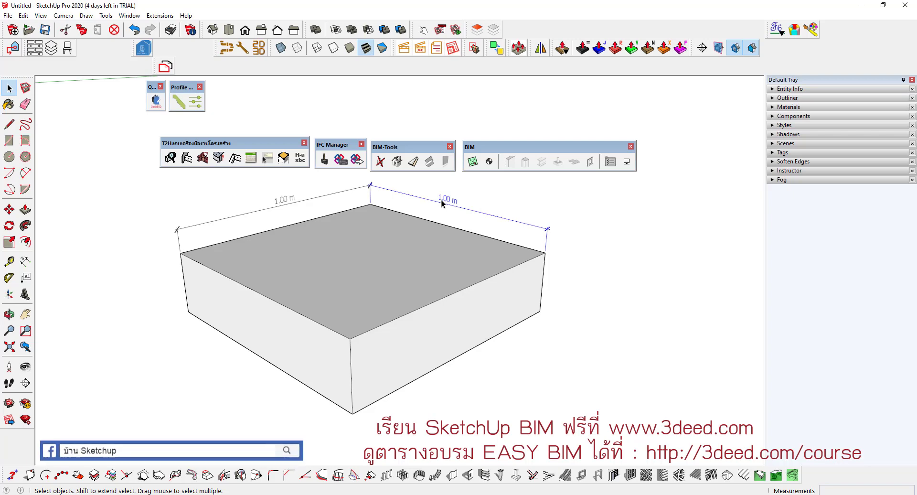
Dismiss the group's context menu, clear the selection, and switch to the 'entity คือ' search.
{"action": "right_click", "coordinate": [390, 252]}
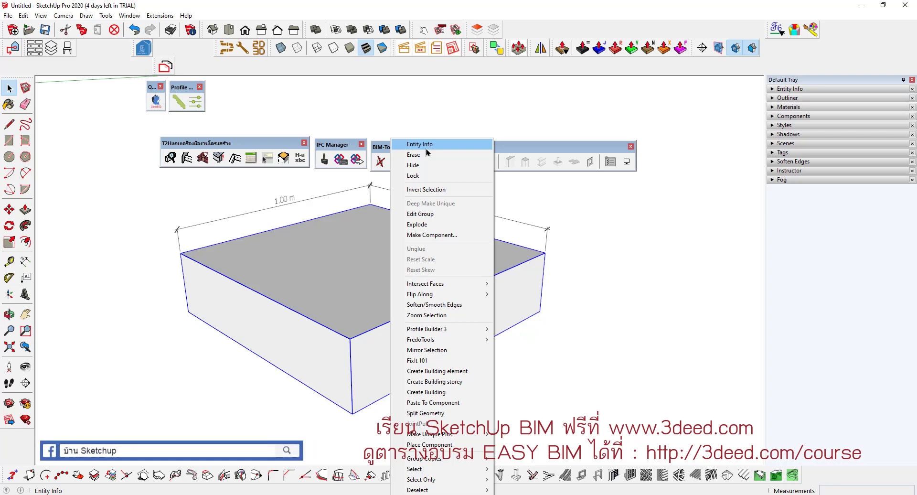
{"action": "key", "text": "Escape"}
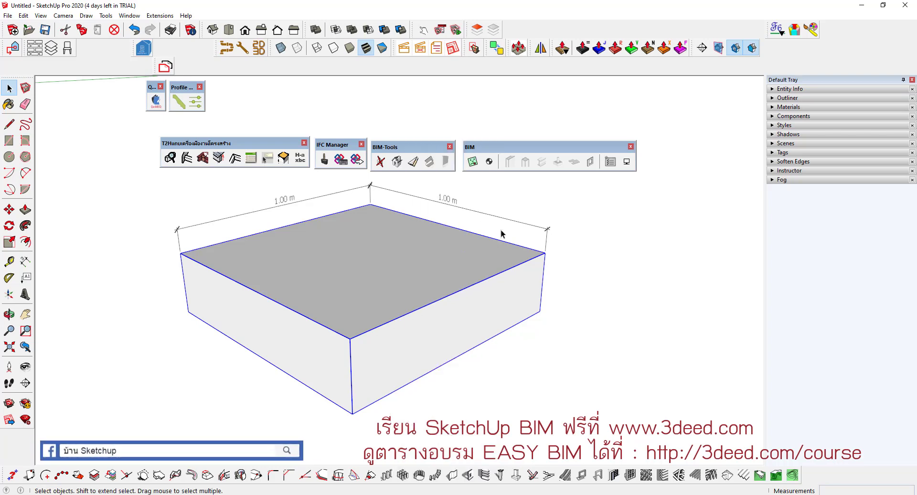
{"action": "left_click", "coordinate": [568, 275]}
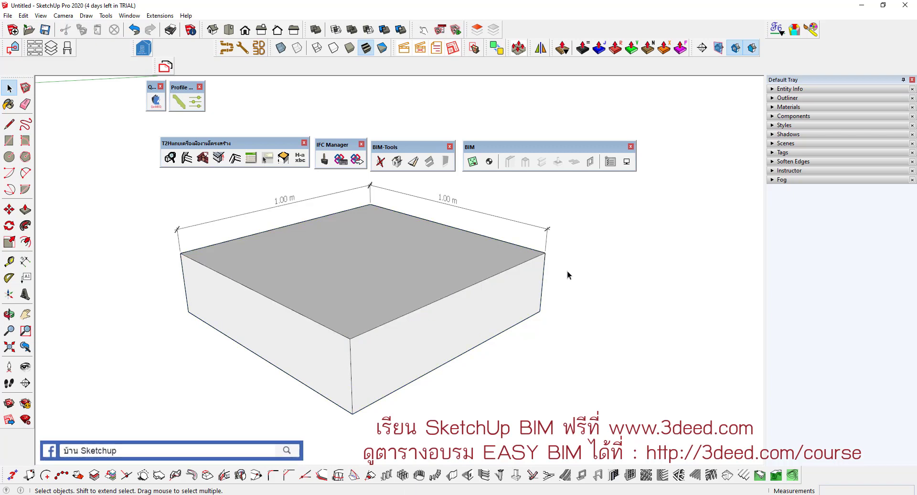
{"action": "key", "text": "alt+Tab"}
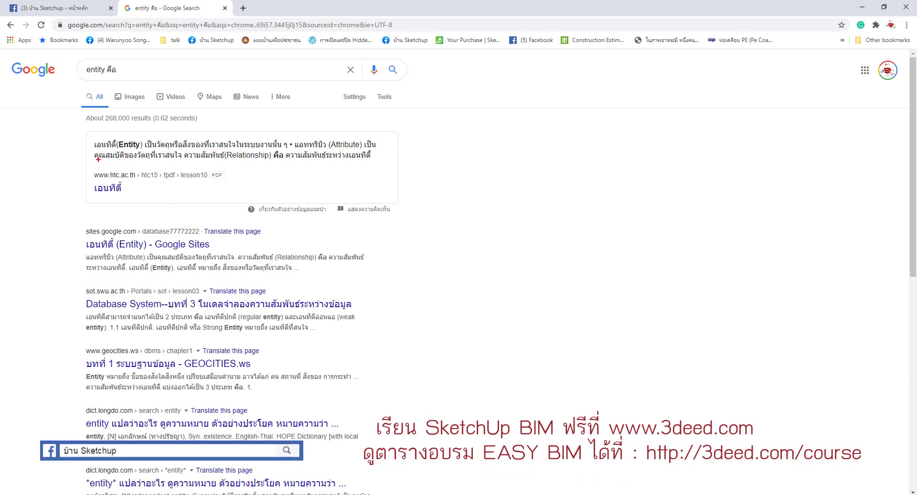
Mark up the entity definition with the screen pen, erase the marks, and return to SketchUp.
{"action": "left_click_drag", "start_coordinate": [94, 151], "coordinate": [146, 152]}
{"action": "mouse_move", "coordinate": [157, 153]}
{"action": "left_mouse_down"}
{"action": "mouse_move", "coordinate": [282, 150]}
{"action": "mouse_move", "coordinate": [290, 138]}
{"action": "mouse_move", "coordinate": [304, 153]}
{"action": "mouse_move", "coordinate": [361, 143]}
{"action": "mouse_move", "coordinate": [318, 133]}
{"action": "left_mouse_up"}
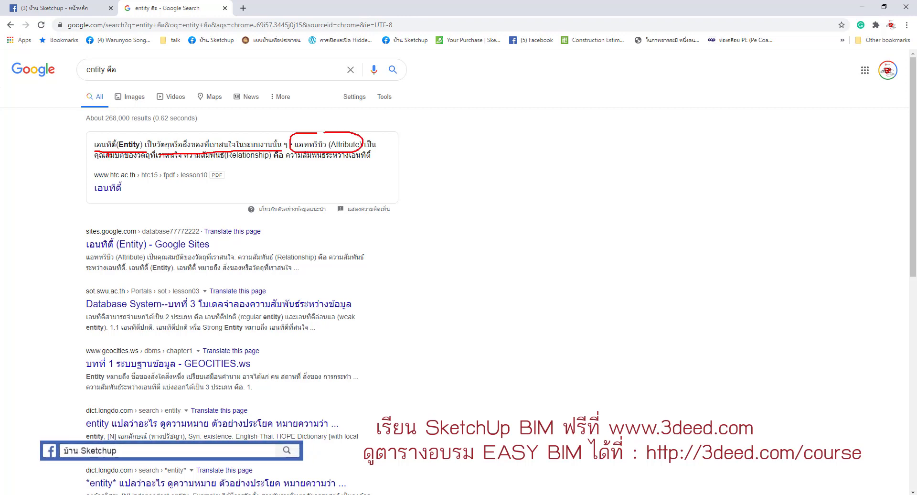
{"action": "left_click_drag", "start_coordinate": [91, 164], "coordinate": [265, 163]}
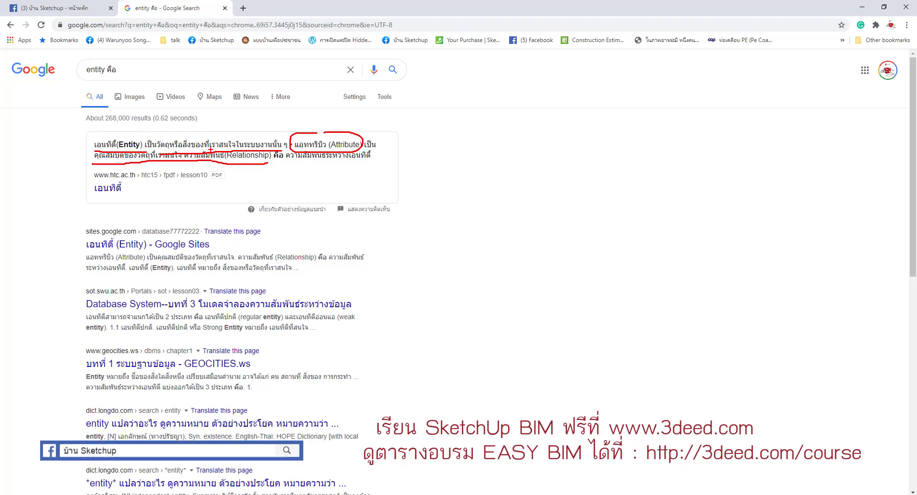
{"action": "key", "text": "Escape"}
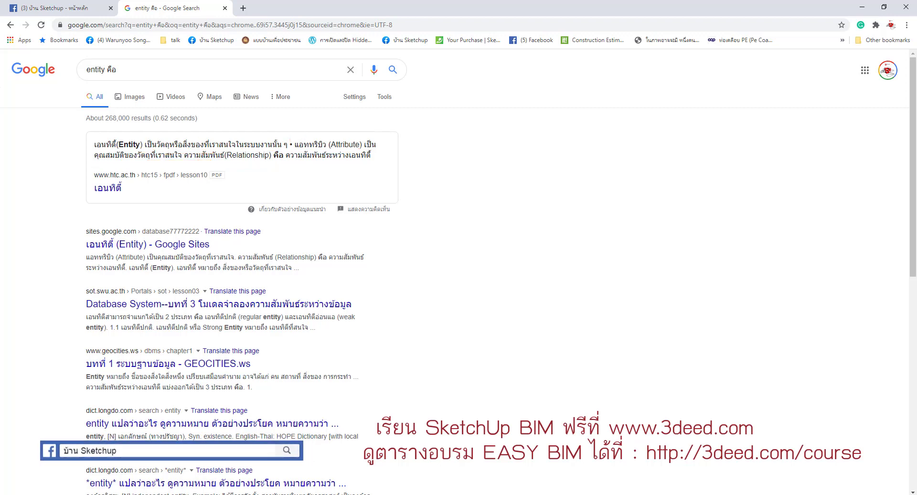
{"action": "key", "text": "alt+Tab"}
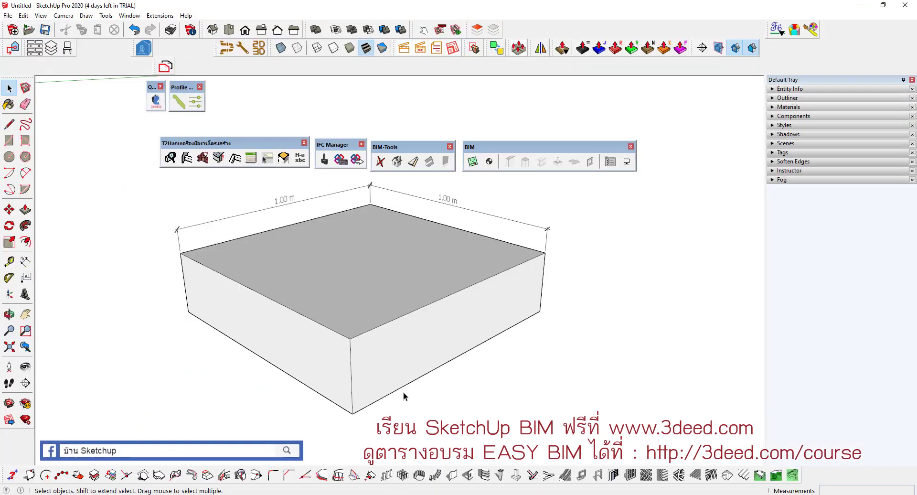
Open Entity Info for the block and highlight its Solid Group heading and details.
{"action": "right_click", "coordinate": [349, 271]}
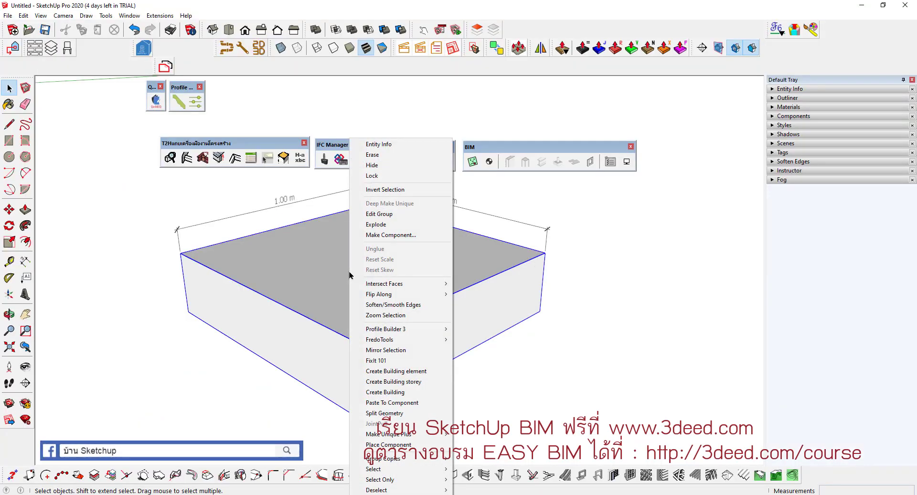
{"action": "left_click", "coordinate": [391, 147]}
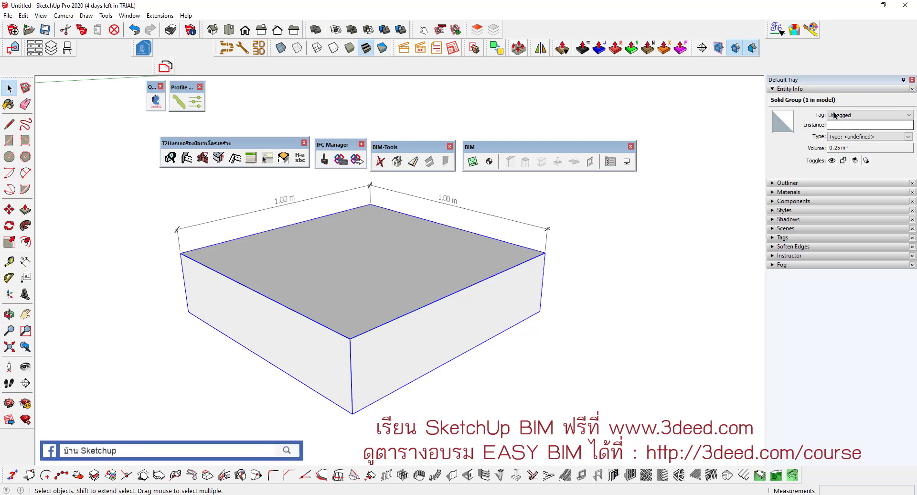
{"action": "mouse_move", "coordinate": [766, 102]}
{"action": "left_mouse_down"}
{"action": "mouse_move", "coordinate": [913, 111]}
{"action": "mouse_move", "coordinate": [804, 103]}
{"action": "left_mouse_up"}
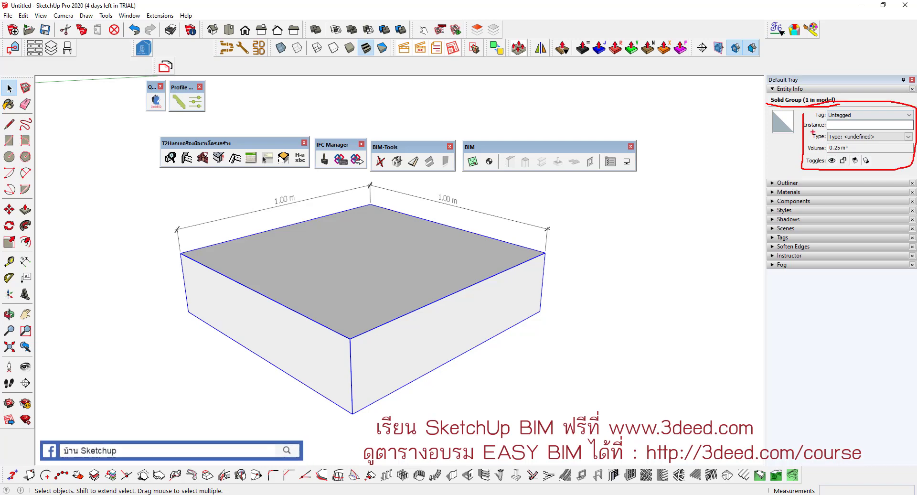
{"action": "left_click_drag", "start_coordinate": [713, 123], "coordinate": [798, 136]}
{"action": "left_click_drag", "start_coordinate": [801, 140], "coordinate": [796, 148]}
{"action": "left_click_drag", "start_coordinate": [817, 117], "coordinate": [852, 123]}
{"action": "mouse_move", "coordinate": [723, 143]}
{"action": "left_mouse_down"}
{"action": "mouse_move", "coordinate": [807, 152]}
{"action": "mouse_move", "coordinate": [814, 139]}
{"action": "mouse_move", "coordinate": [853, 140]}
{"action": "mouse_move", "coordinate": [825, 150]}
{"action": "left_mouse_up"}
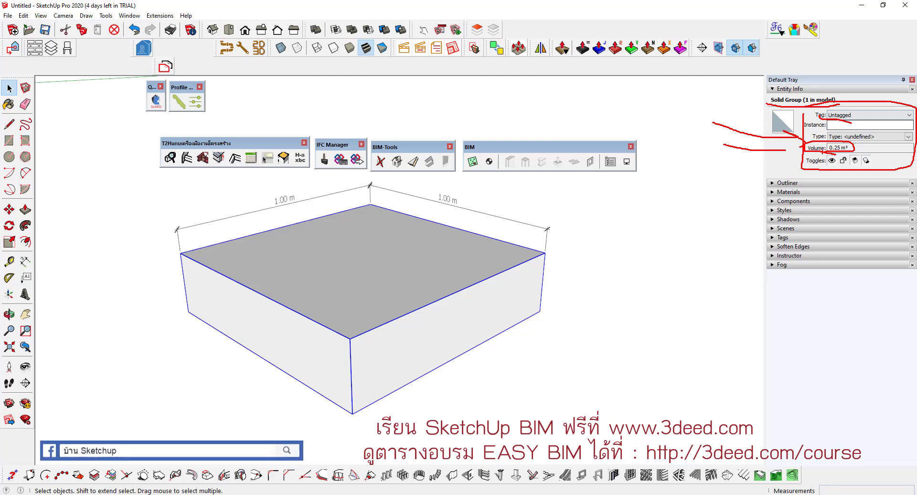
{"action": "scroll", "coordinate": [579, 266], "scroll_direction": "down", "scroll_amount": 2}
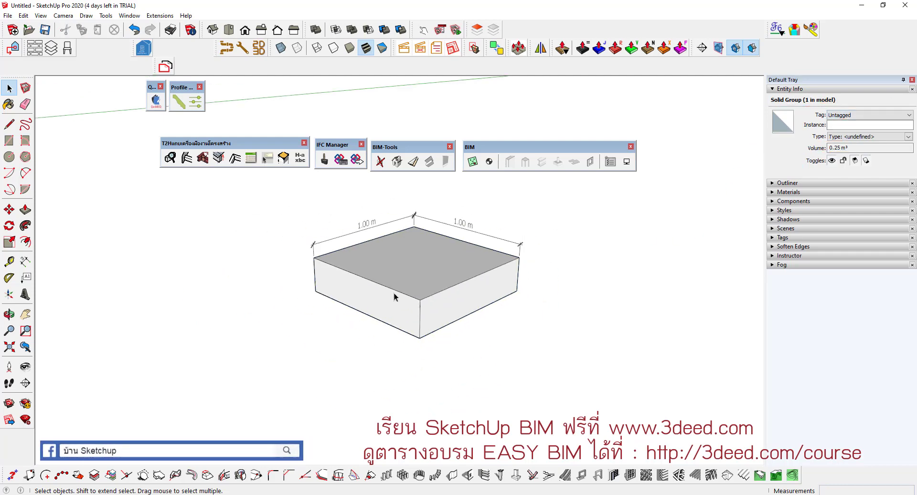
Reselect the box group and convert it into a component named Component#1.
{"action": "middle_click_drag", "start_coordinate": [394, 293], "coordinate": [440, 292]}
{"action": "left_click", "coordinate": [441, 292]}
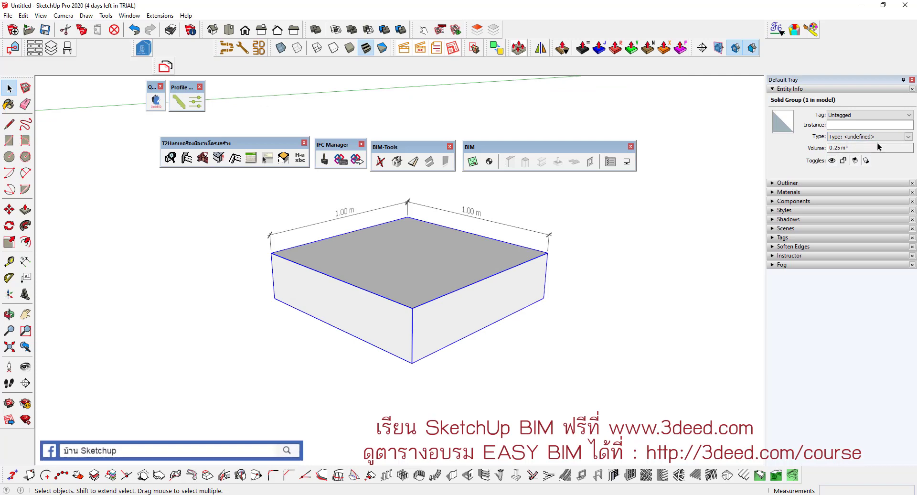
{"action": "scroll", "coordinate": [517, 307], "scroll_direction": "down", "scroll_amount": 2}
{"action": "middle_click_drag", "start_coordinate": [382, 346], "coordinate": [423, 300]}
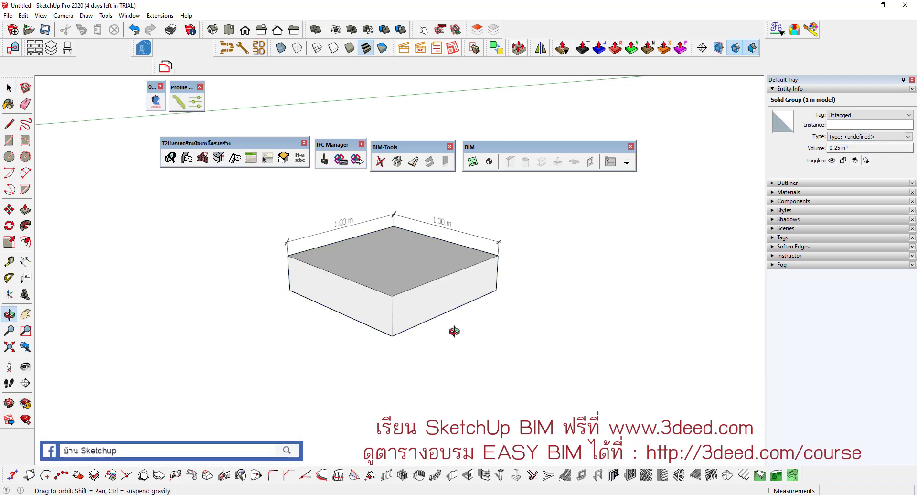
{"action": "left_click", "coordinate": [423, 300]}
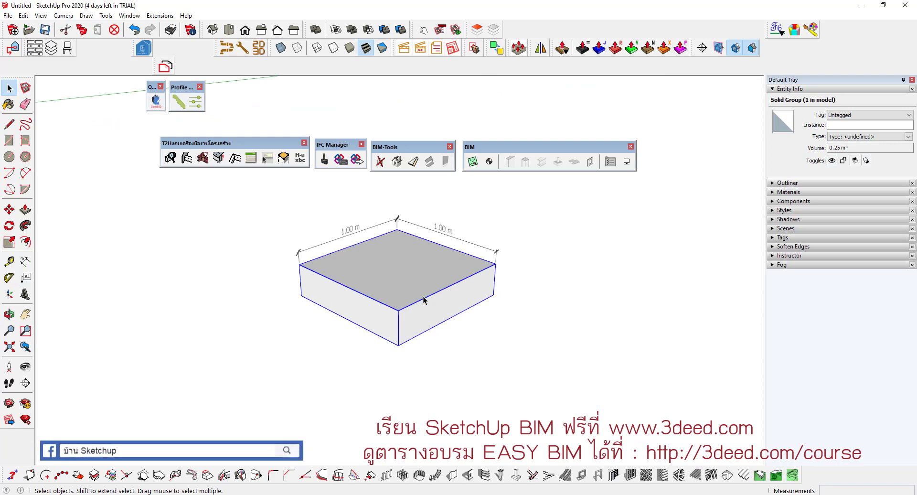
{"action": "scroll", "coordinate": [414, 294], "scroll_direction": "up", "scroll_amount": 1}
{"action": "right_click", "coordinate": [390, 251]}
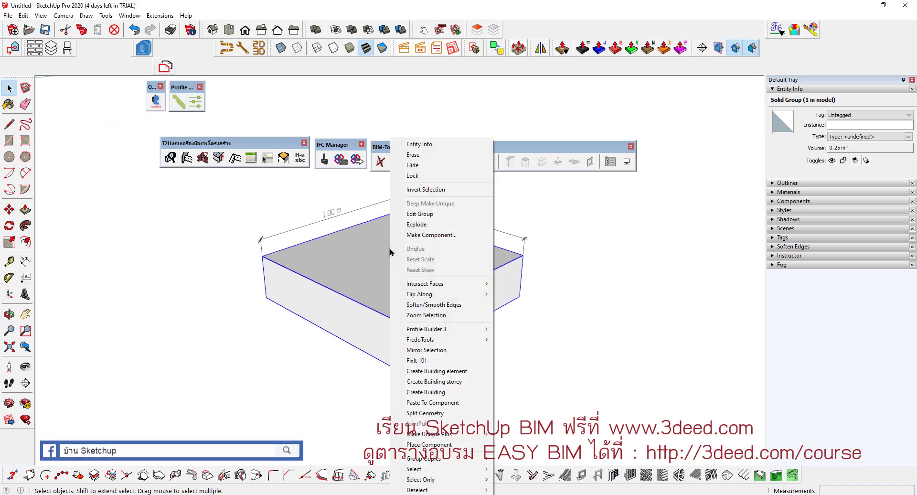
{"action": "left_click", "coordinate": [430, 234]}
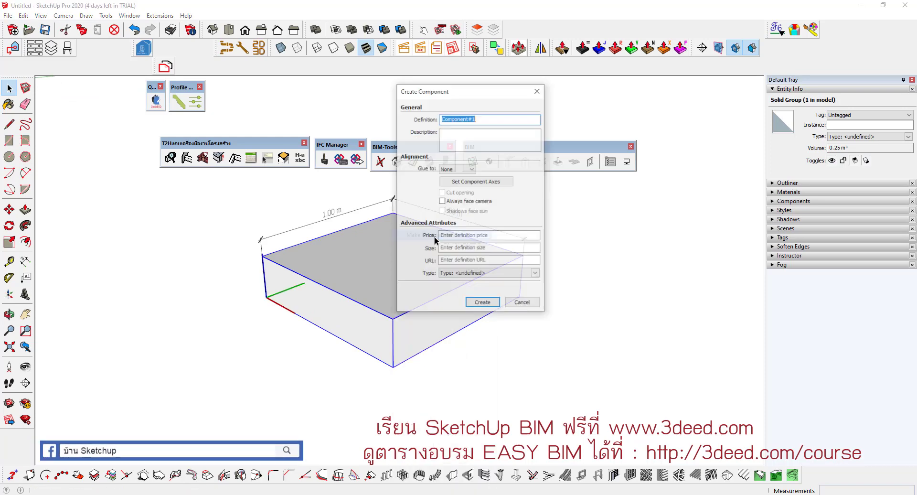
{"action": "left_click", "coordinate": [480, 307]}
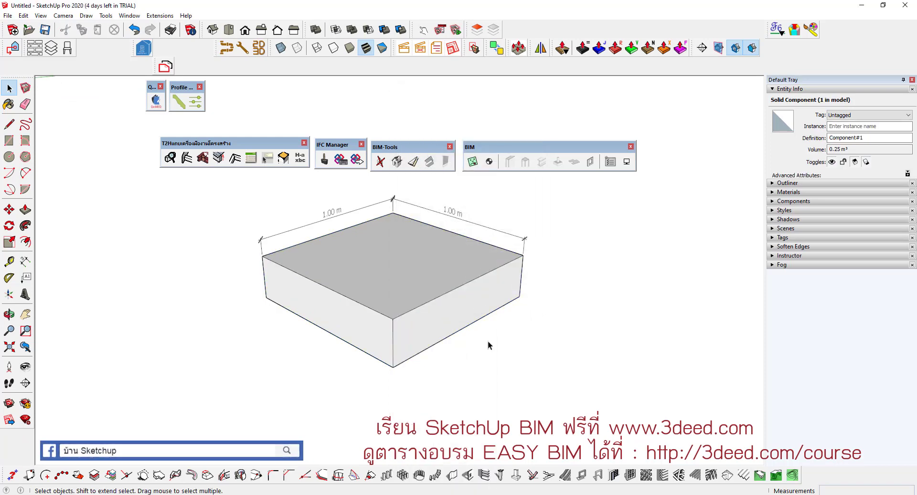
{"action": "left_click", "coordinate": [423, 299]}
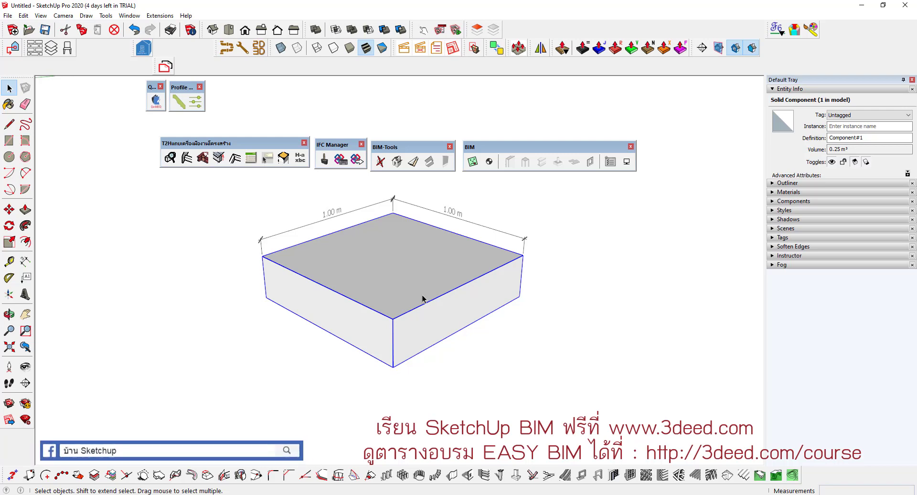
{"action": "key", "text": "alt+Tab"}
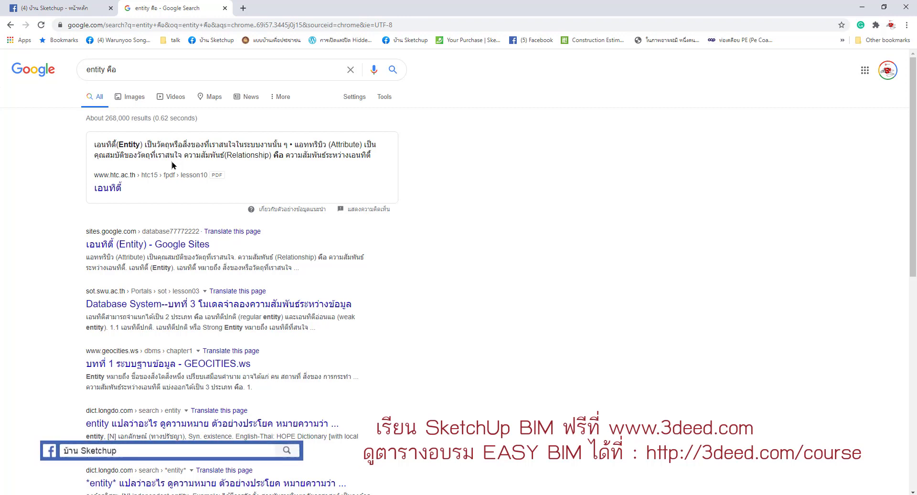
{"action": "key", "text": "alt+Tab"}
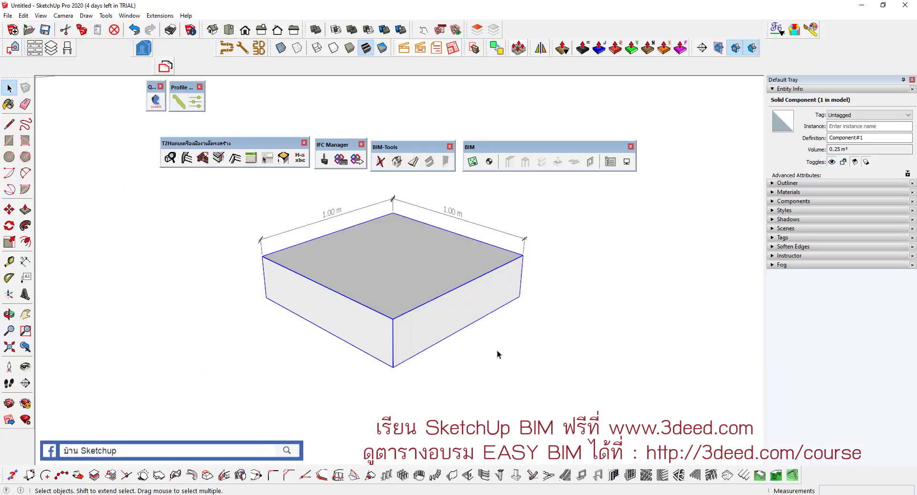
Replace the definition name Component#1 with F1 in Entity Info.
{"action": "left_click", "coordinate": [870, 138]}
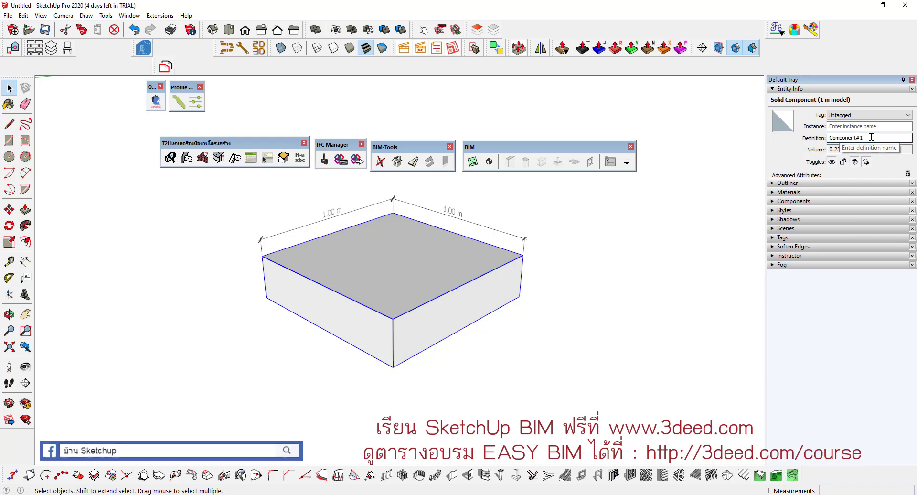
{"action": "left_click_drag", "start_coordinate": [870, 137], "coordinate": [816, 139]}
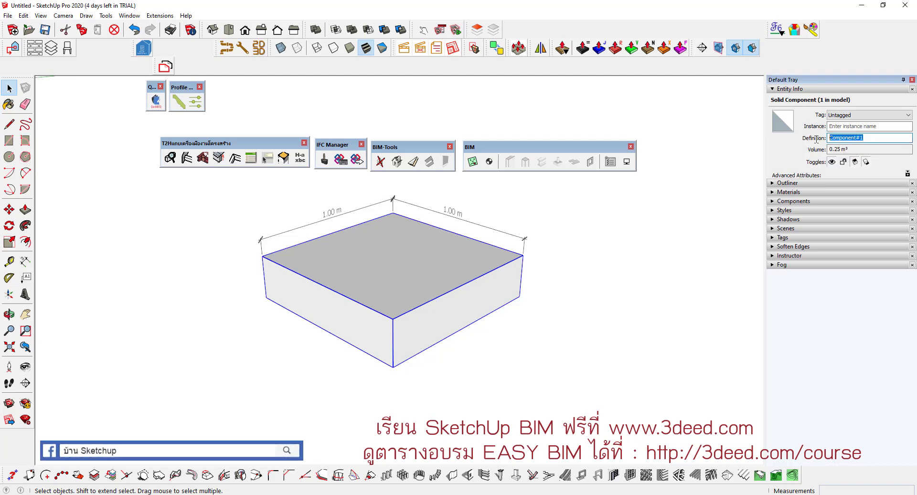
{"action": "type", "text": "1+"}
{"action": "key", "text": "BackSpace"}
{"action": "key", "text": "BackSpace"}
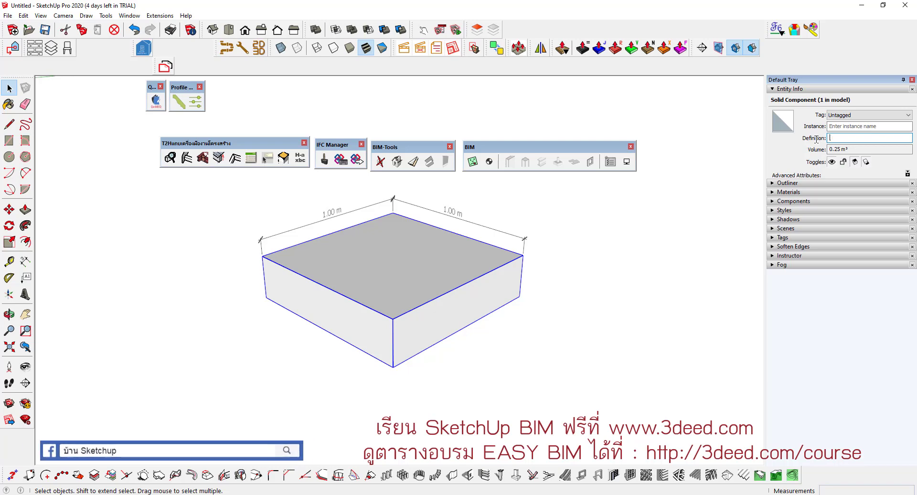
{"action": "type", "text": "F"}
{"action": "type", "text": "1"}
Show advanced attributes and browse the price, URL and owner fields and the IFC 2x3 type list.
{"action": "left_click", "coordinate": [907, 174]}
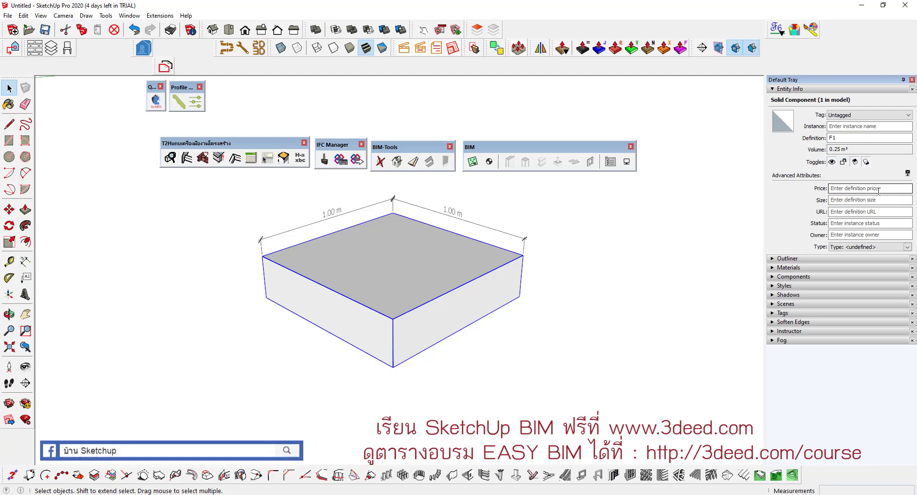
{"action": "left_click", "coordinate": [877, 192]}
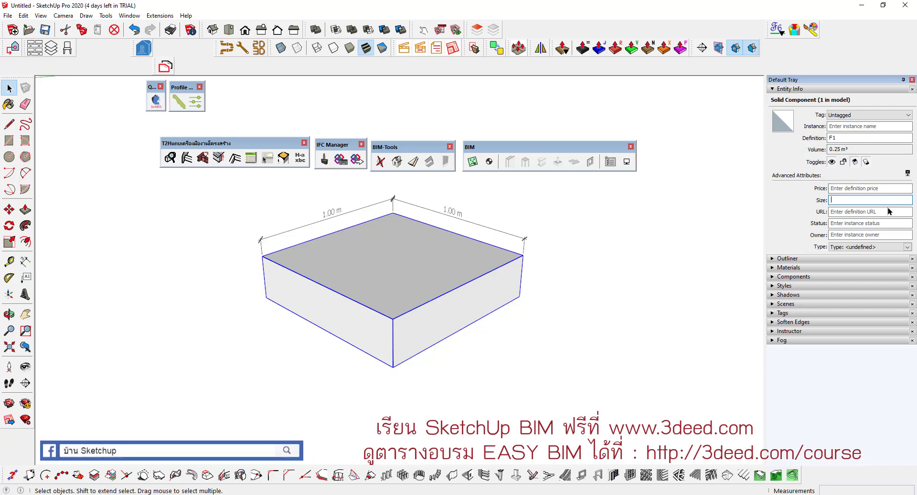
{"action": "left_click", "coordinate": [882, 210]}
{"action": "left_click", "coordinate": [882, 221]}
{"action": "left_click", "coordinate": [876, 235]}
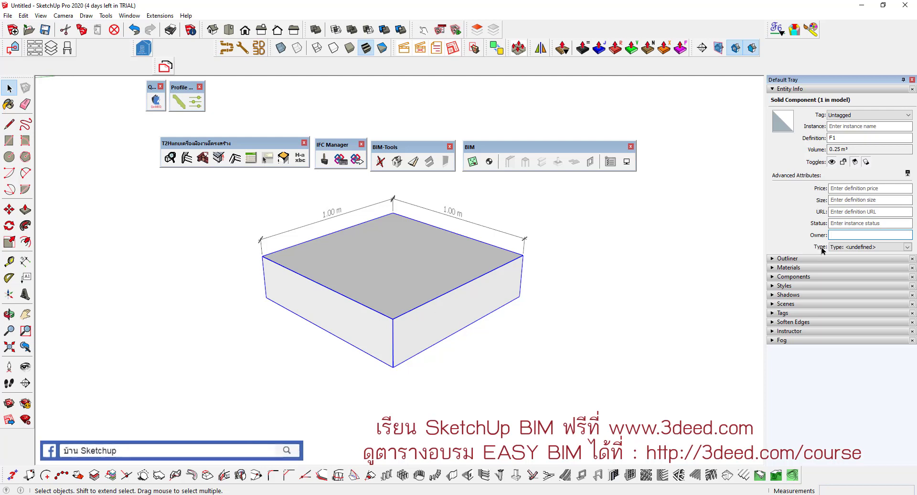
{"action": "left_click", "coordinate": [850, 246]}
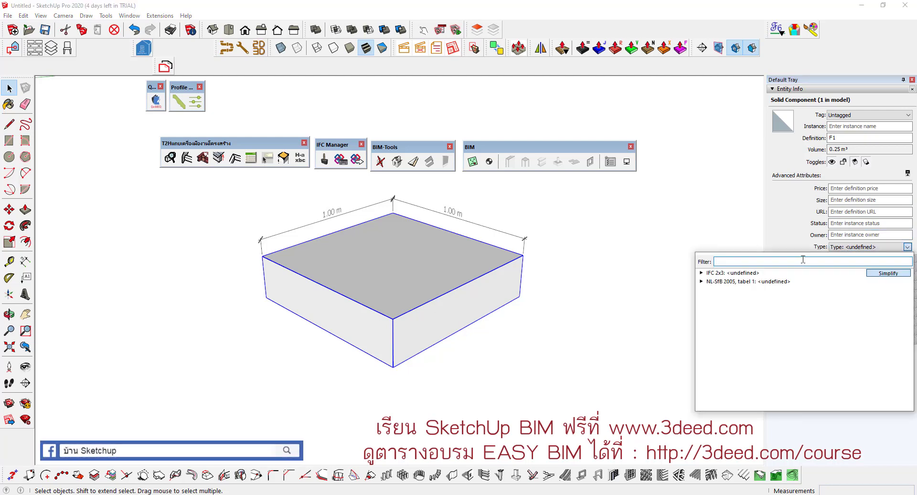
{"action": "left_click", "coordinate": [743, 275]}
{"action": "scroll", "coordinate": [741, 290], "scroll_direction": "down", "scroll_amount": 3}
{"action": "scroll", "coordinate": [740, 291], "scroll_direction": "down", "scroll_amount": 8}
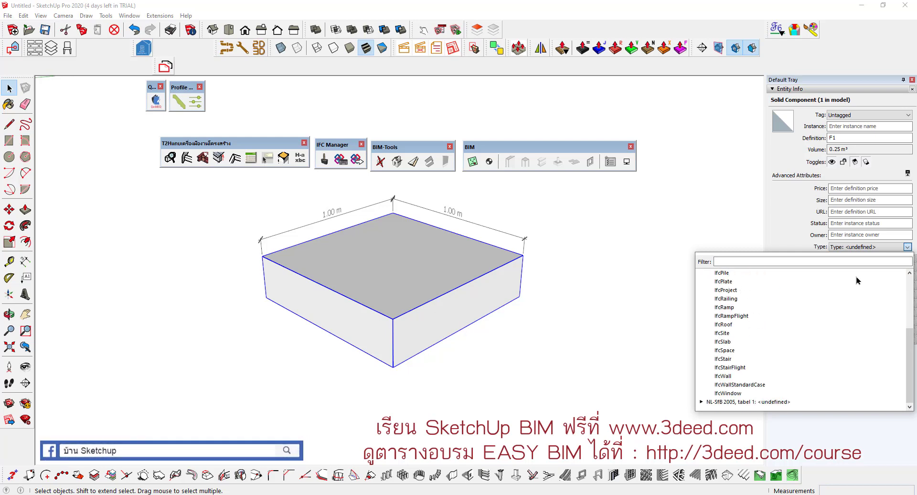
{"action": "left_click", "coordinate": [721, 230]}
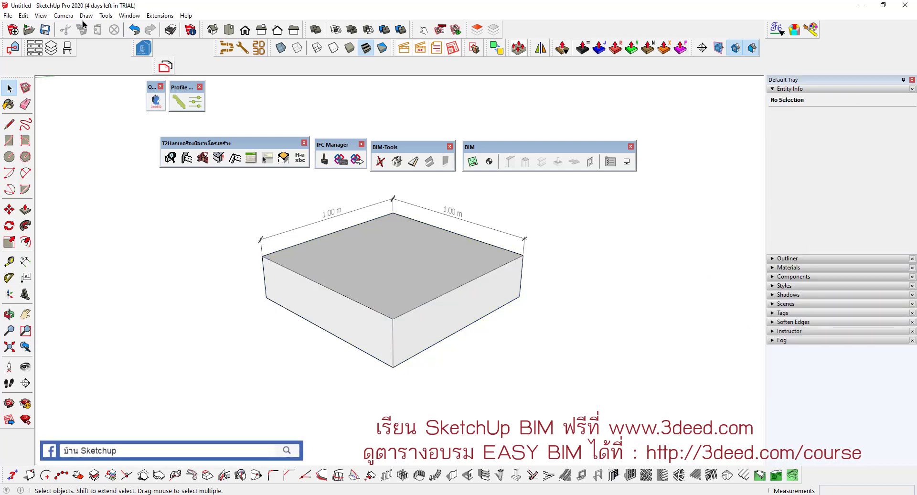
{"action": "left_click", "coordinate": [129, 15]}
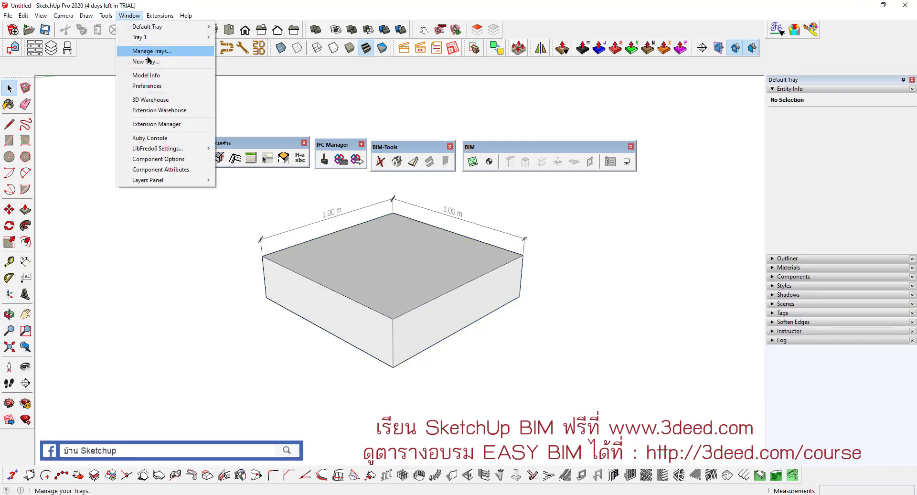
{"action": "left_click", "coordinate": [153, 77]}
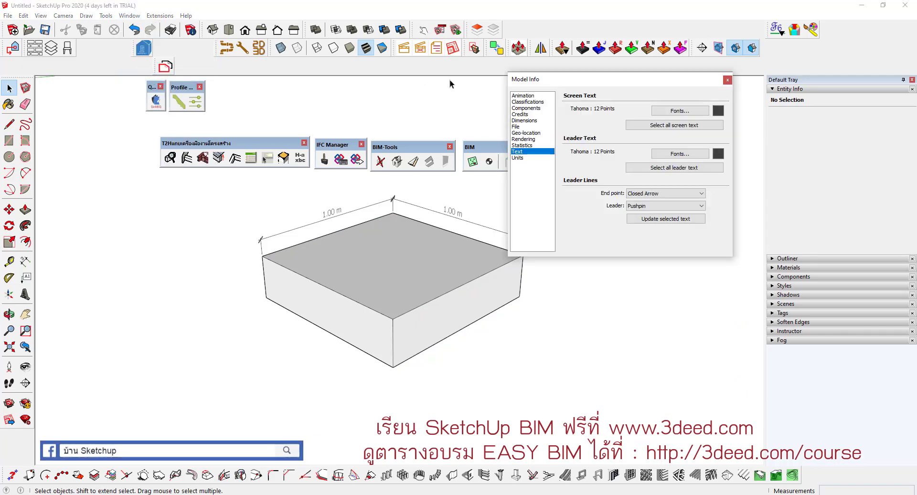
{"action": "left_click", "coordinate": [522, 102]}
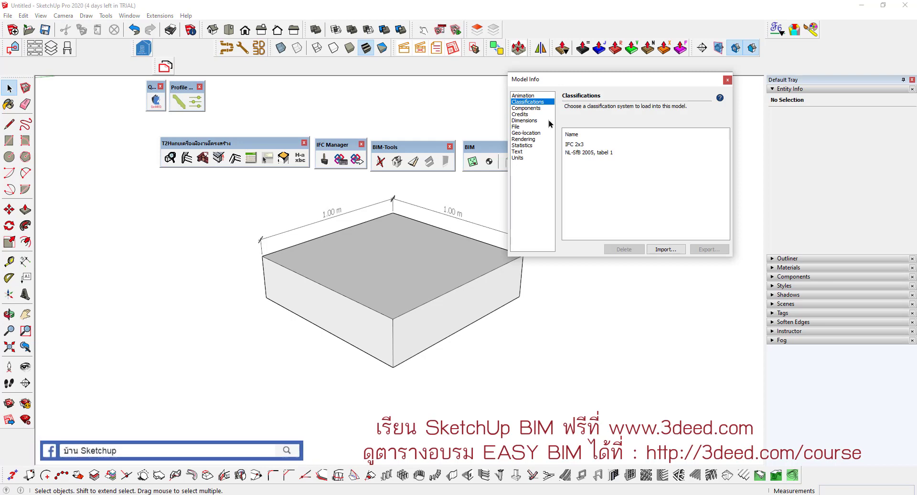
{"action": "left_click", "coordinate": [584, 144]}
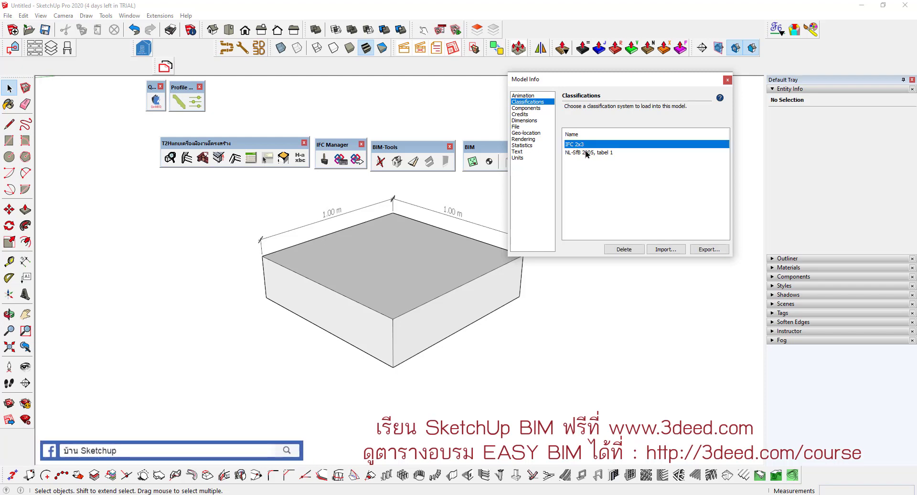
{"action": "left_click", "coordinate": [586, 153]}
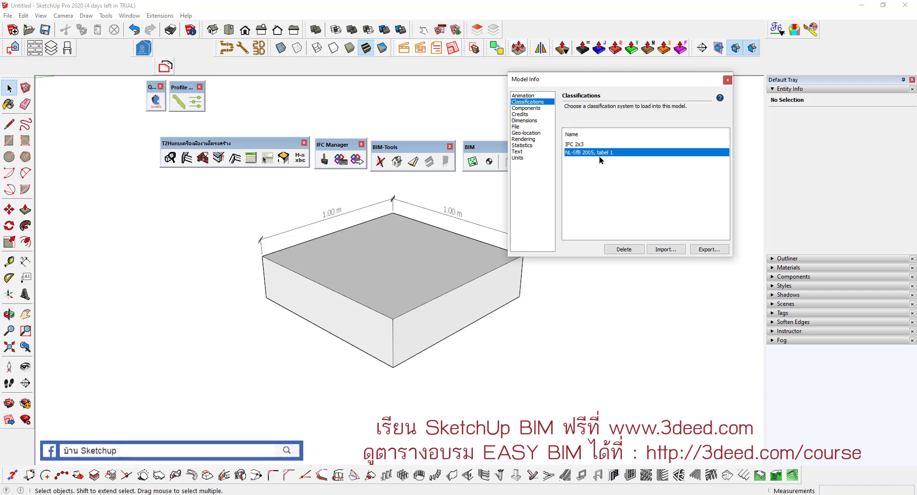
{"action": "left_click", "coordinate": [575, 145]}
{"action": "left_click", "coordinate": [659, 250]}
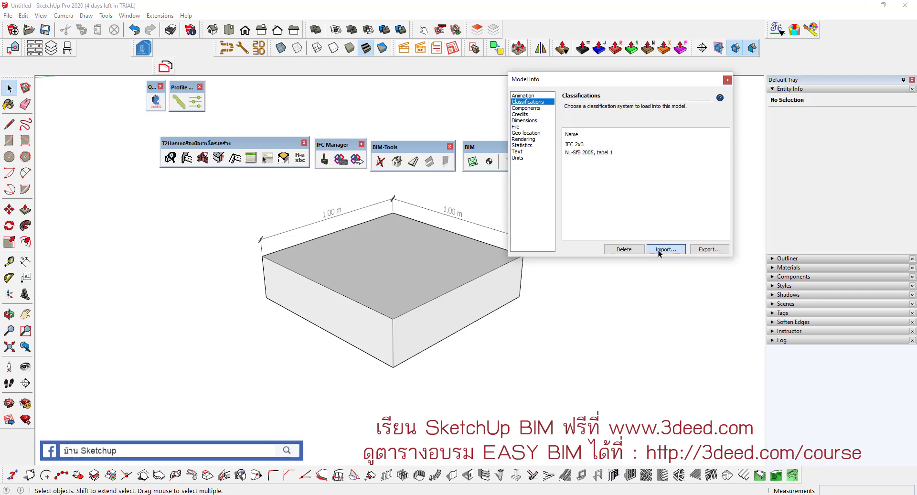
{"action": "left_click", "coordinate": [420, 114]}
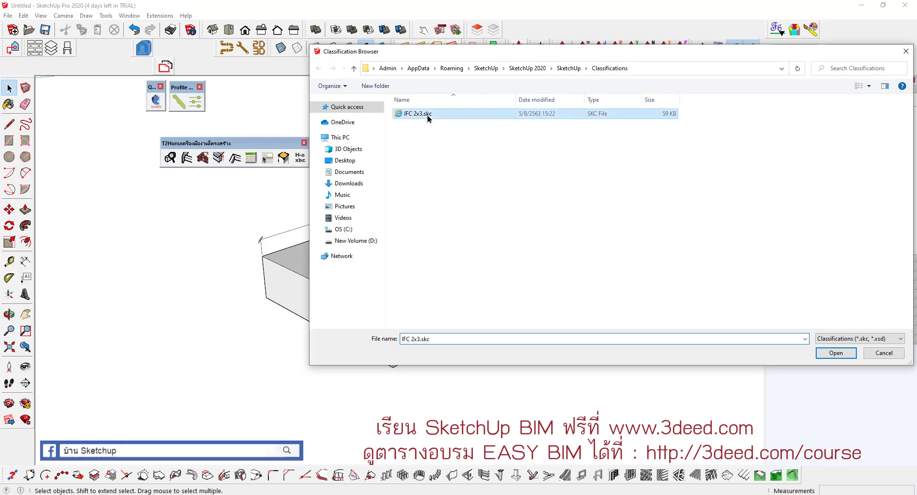
{"action": "left_click", "coordinate": [836, 353]}
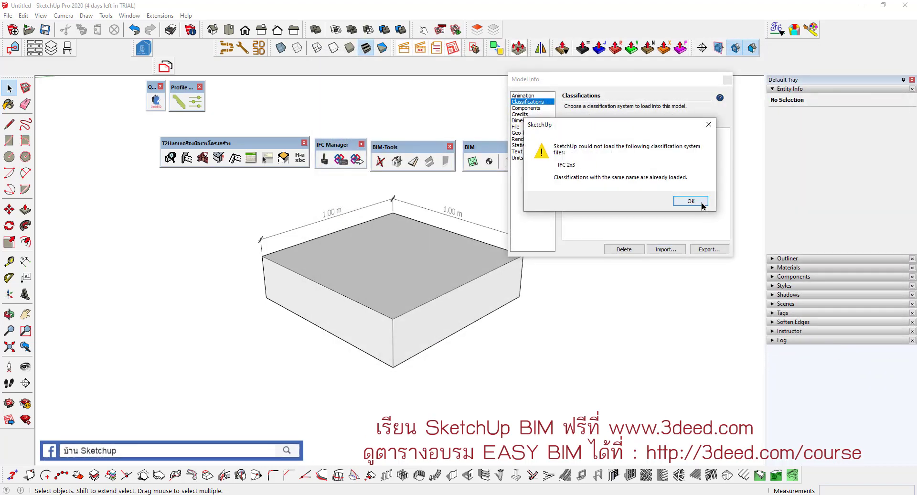
{"action": "left_click", "coordinate": [701, 202]}
{"action": "left_click", "coordinate": [727, 80]}
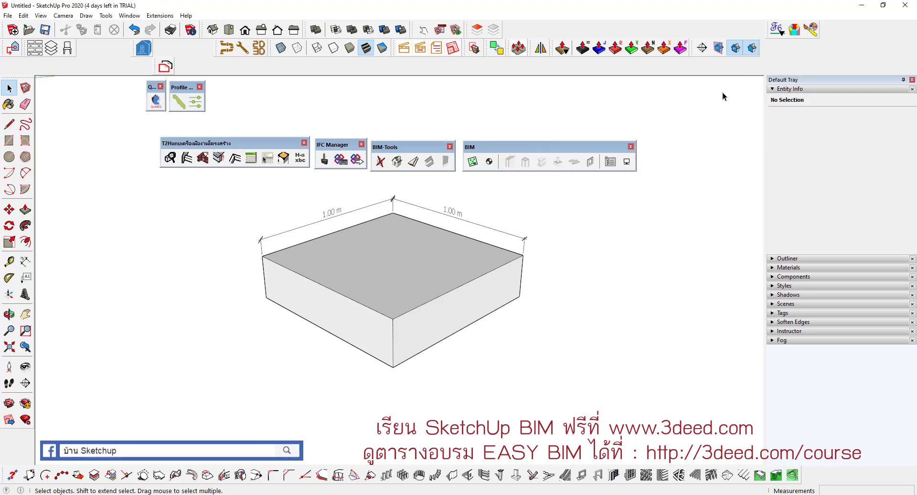
Set the F1 component's Type to IfcFooting from the IFC 2x3 list.
{"action": "left_click", "coordinate": [425, 283]}
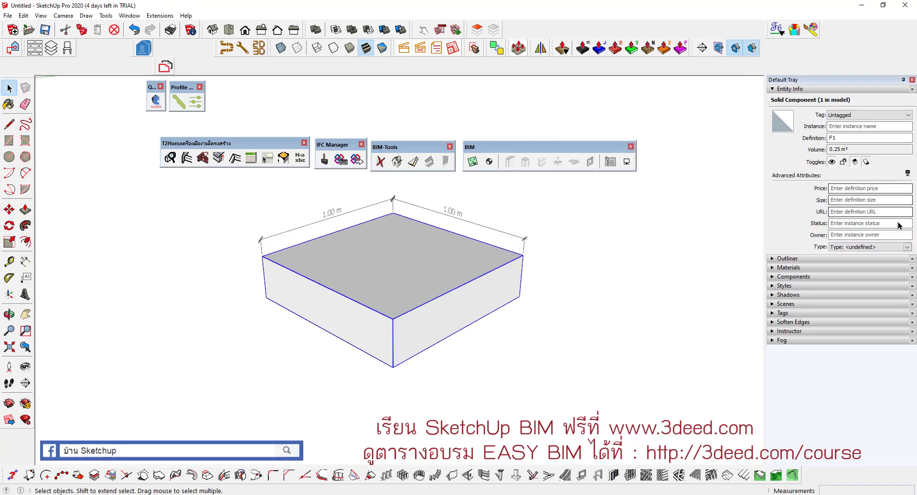
{"action": "left_click", "coordinate": [889, 247]}
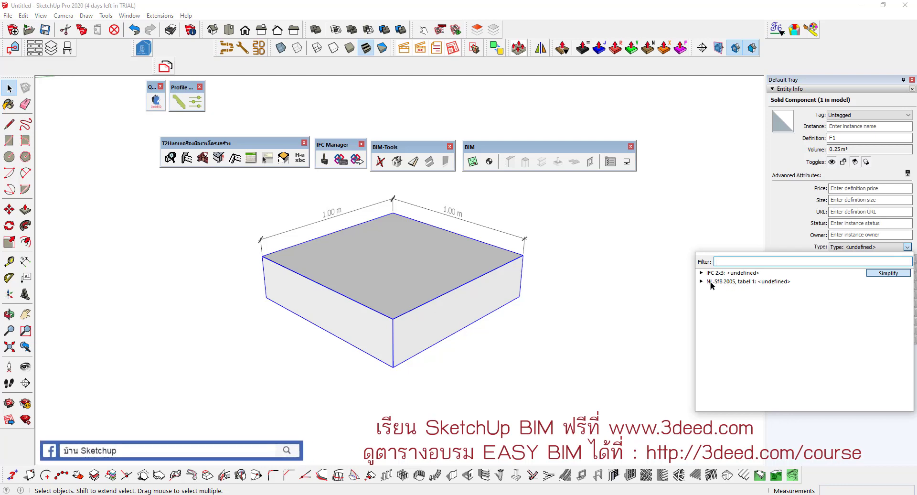
{"action": "double_click", "coordinate": [727, 276]}
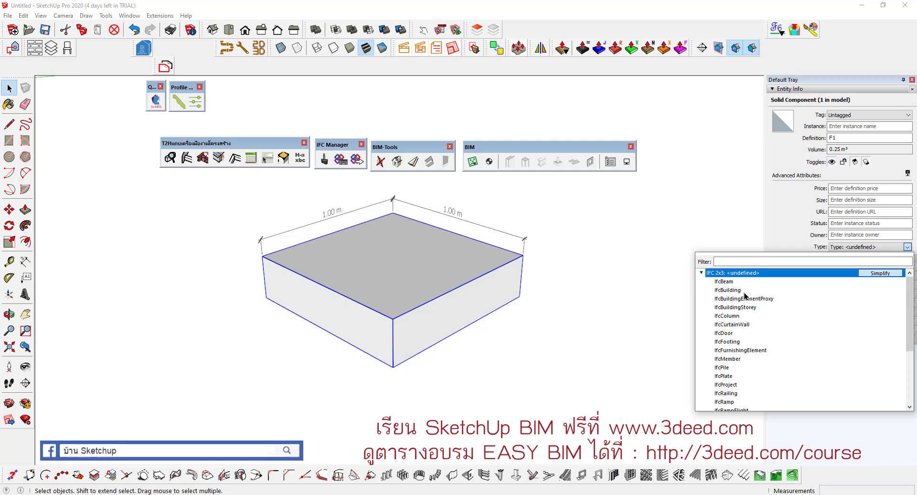
{"action": "scroll", "coordinate": [745, 295], "scroll_direction": "down", "scroll_amount": 1}
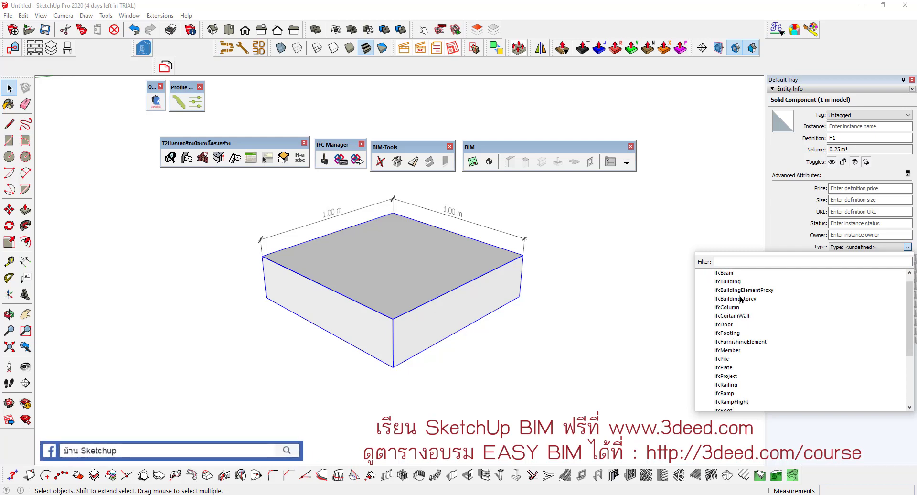
{"action": "left_click", "coordinate": [733, 333]}
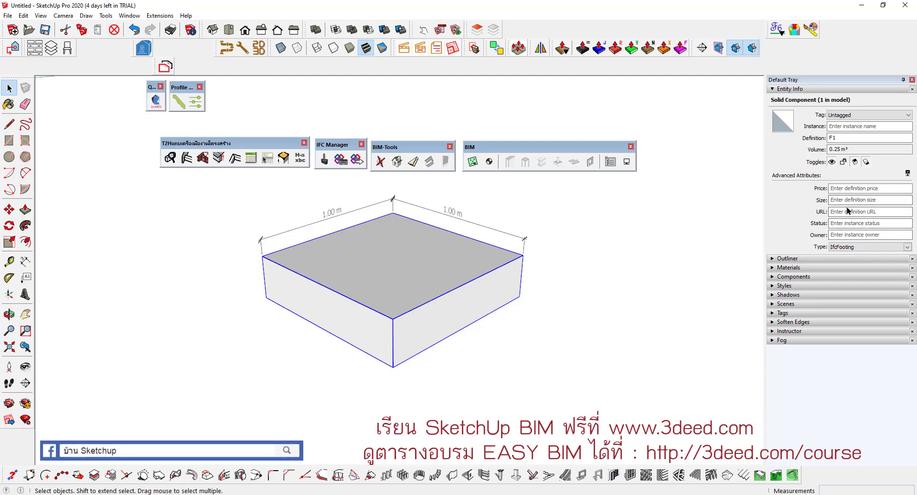
{"action": "left_click", "coordinate": [609, 240]}
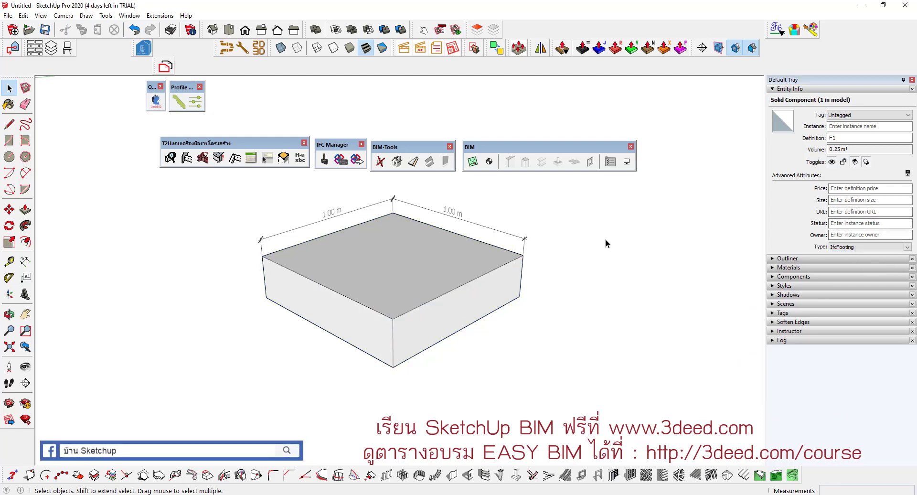
{"action": "left_click", "coordinate": [428, 273]}
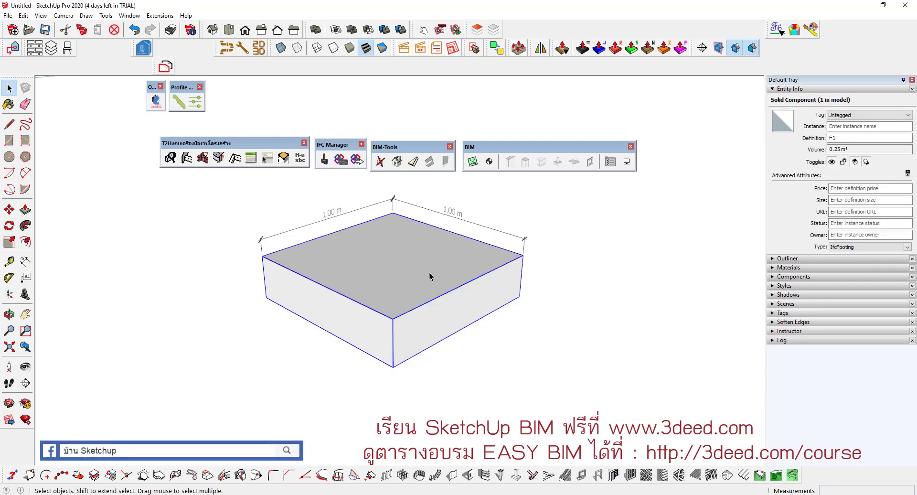
Float the Classifier toolbar beside the model and select the footing, shown as IfcFooting.
{"action": "right_click", "coordinate": [565, 34]}
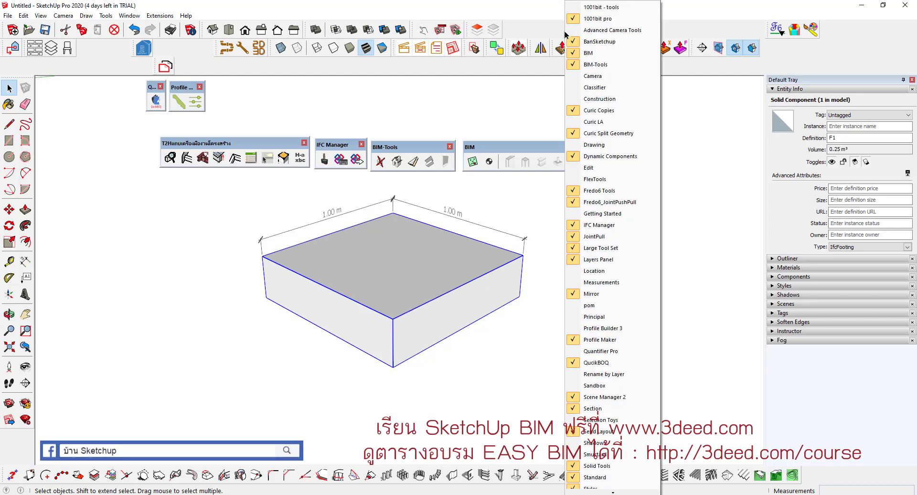
{"action": "left_click", "coordinate": [590, 88]}
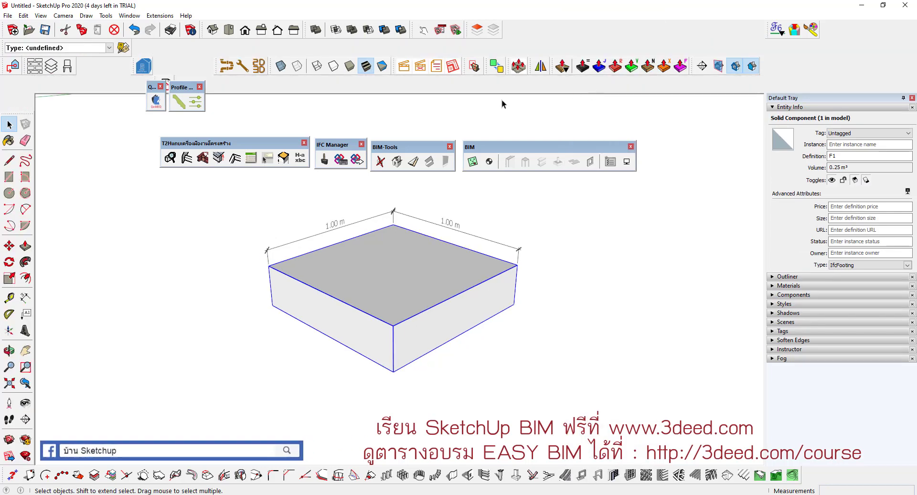
{"action": "left_click_drag", "start_coordinate": [3, 47], "coordinate": [535, 231]}
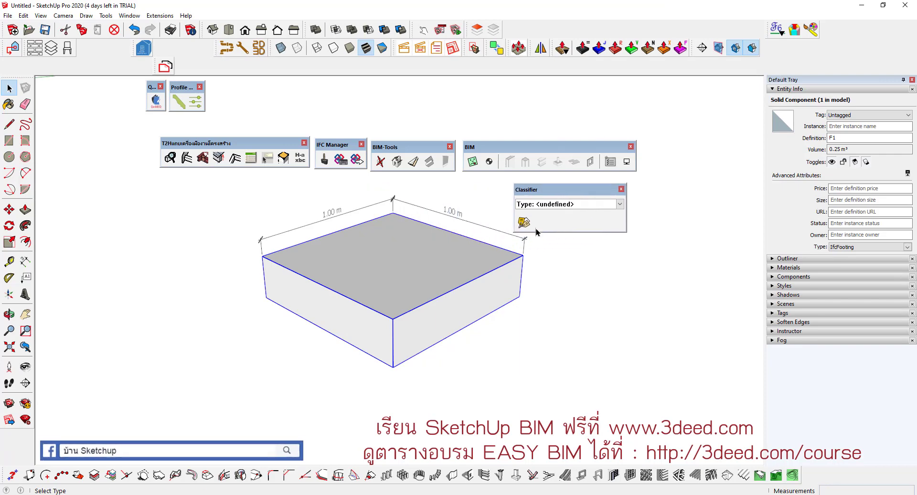
{"action": "left_click", "coordinate": [434, 277]}
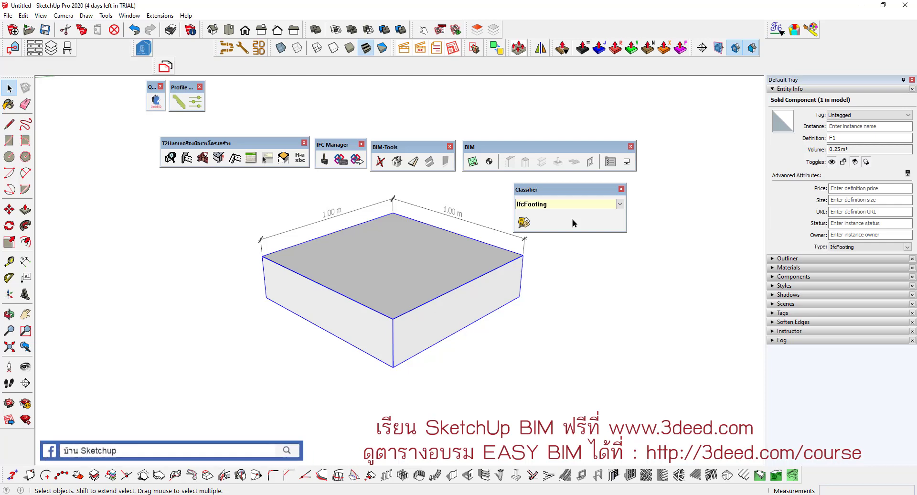
Place the Dynamic Components toolbar below the Classifier and reselect the footing box.
{"action": "right_click", "coordinate": [425, 66]}
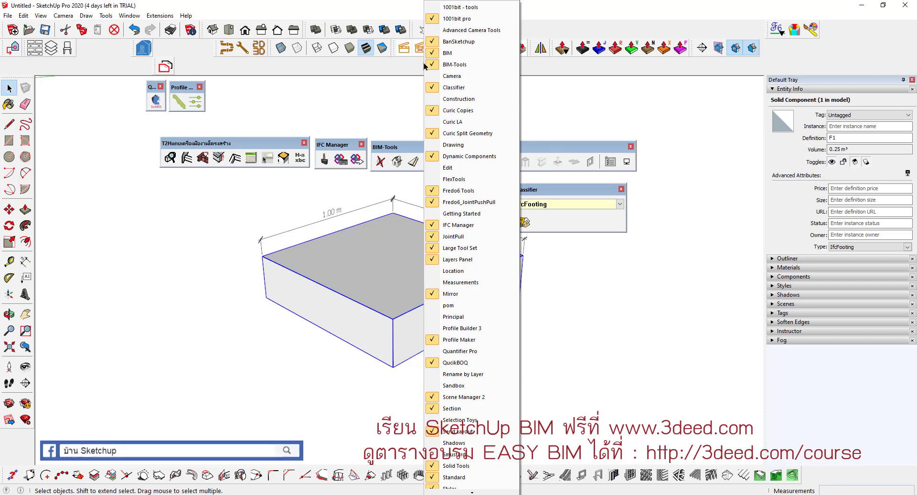
{"action": "left_click", "coordinate": [467, 156]}
{"action": "left_click", "coordinate": [385, 120]}
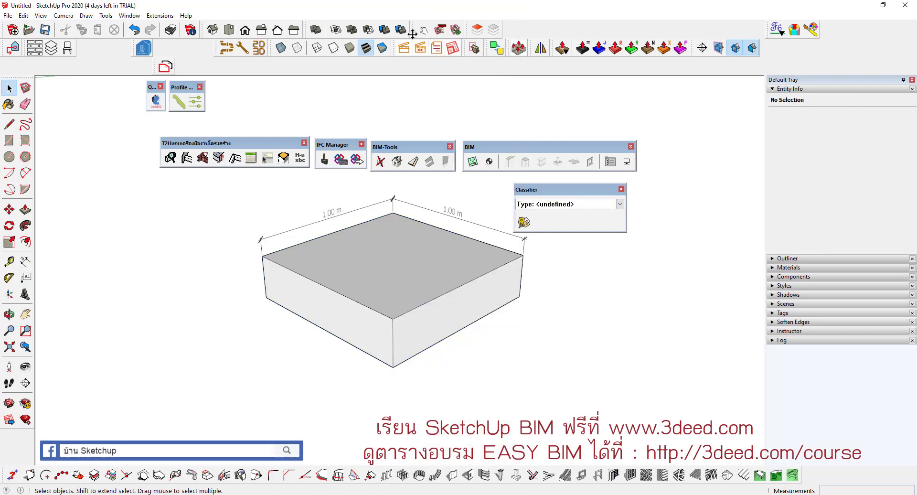
{"action": "mouse_move", "coordinate": [407, 128]}
{"action": "left_mouse_down"}
{"action": "mouse_move", "coordinate": [419, 115]}
{"action": "mouse_move", "coordinate": [568, 270]}
{"action": "left_mouse_up"}
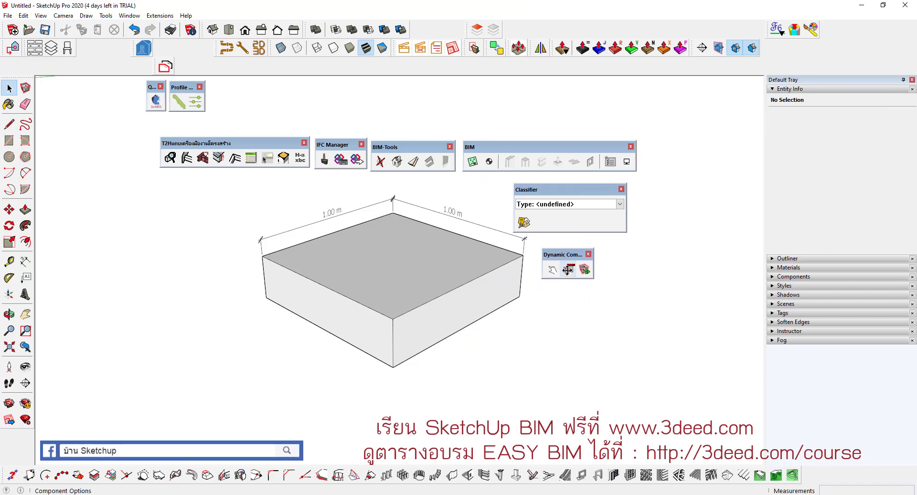
{"action": "left_click", "coordinate": [450, 294]}
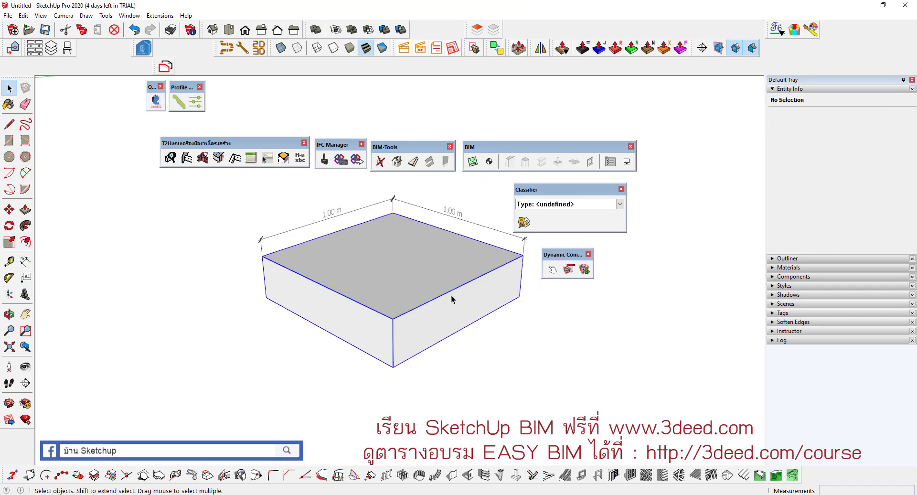
Open F1's Component Options, enlarged, with Description, Name, ObjectType, PredefinedType and Tag expanded.
{"action": "left_click", "coordinate": [568, 273]}
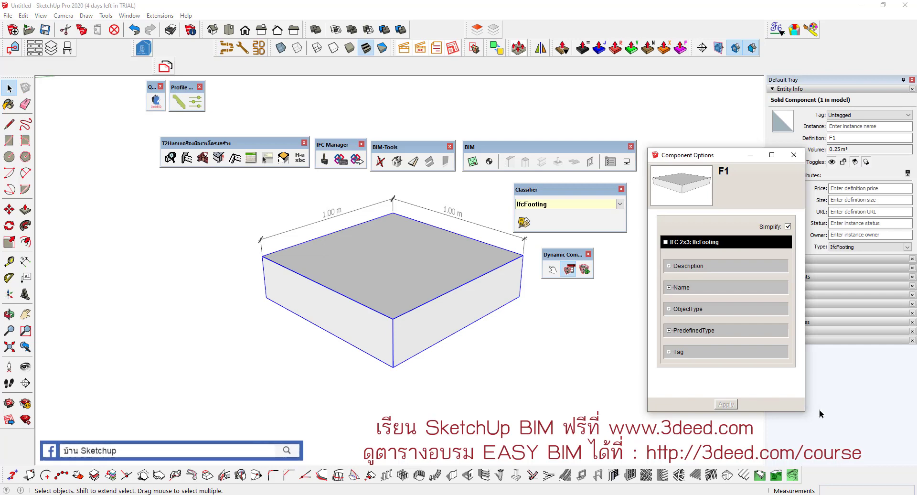
{"action": "left_click_drag", "start_coordinate": [805, 410], "coordinate": [856, 404]}
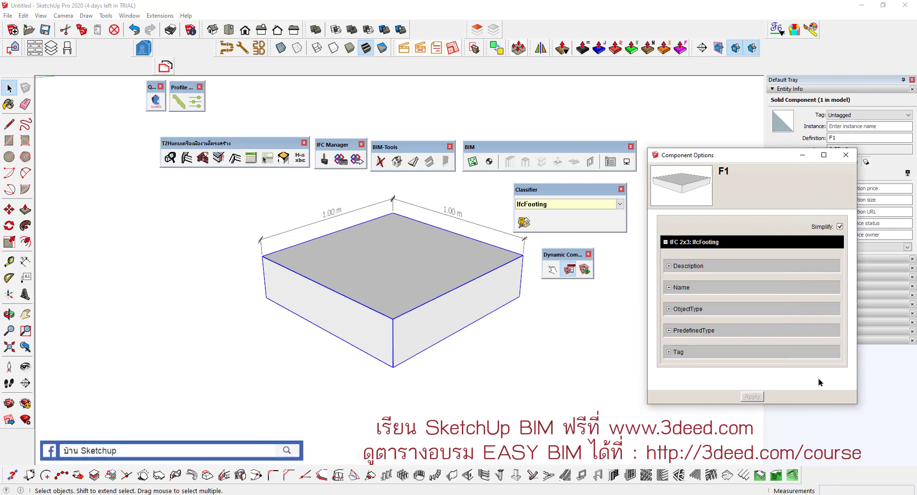
{"action": "left_click", "coordinate": [668, 265]}
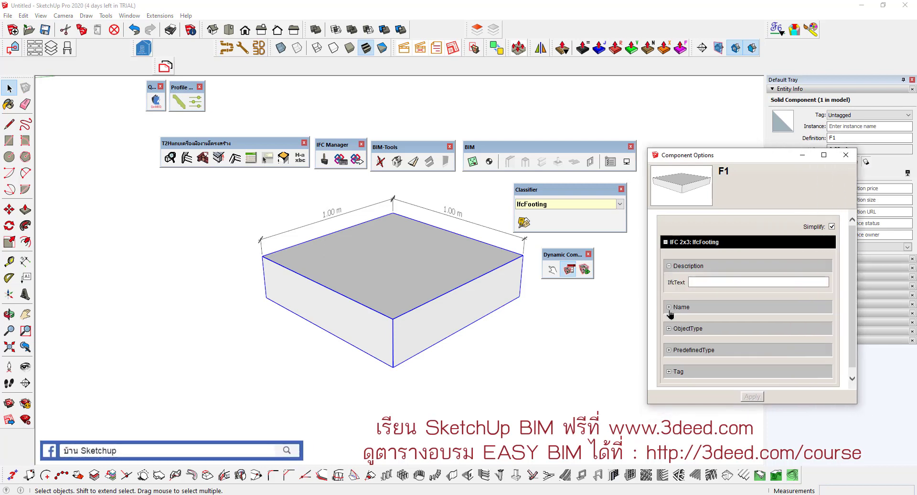
{"action": "left_click", "coordinate": [668, 307]}
{"action": "left_click", "coordinate": [668, 348]}
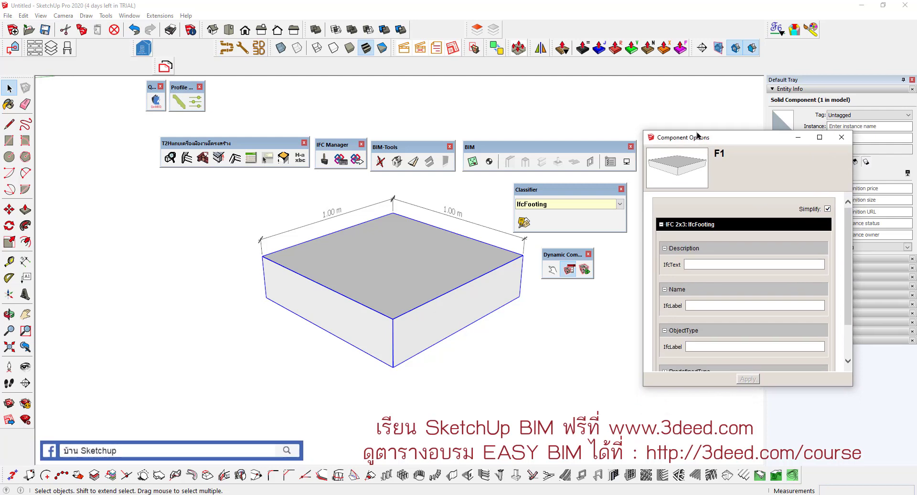
{"action": "left_click_drag", "start_coordinate": [708, 162], "coordinate": [678, 53]}
{"action": "left_click_drag", "start_coordinate": [825, 306], "coordinate": [876, 389]}
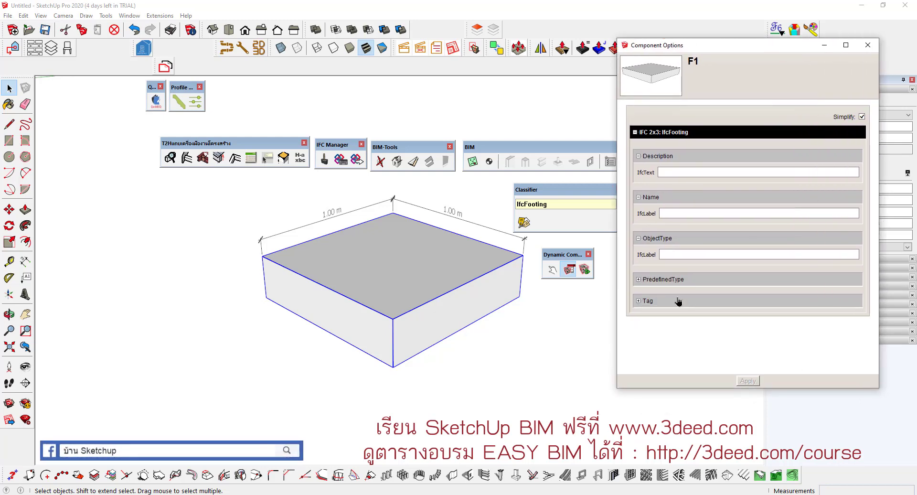
{"action": "left_click", "coordinate": [638, 279]}
{"action": "left_click", "coordinate": [638, 318]}
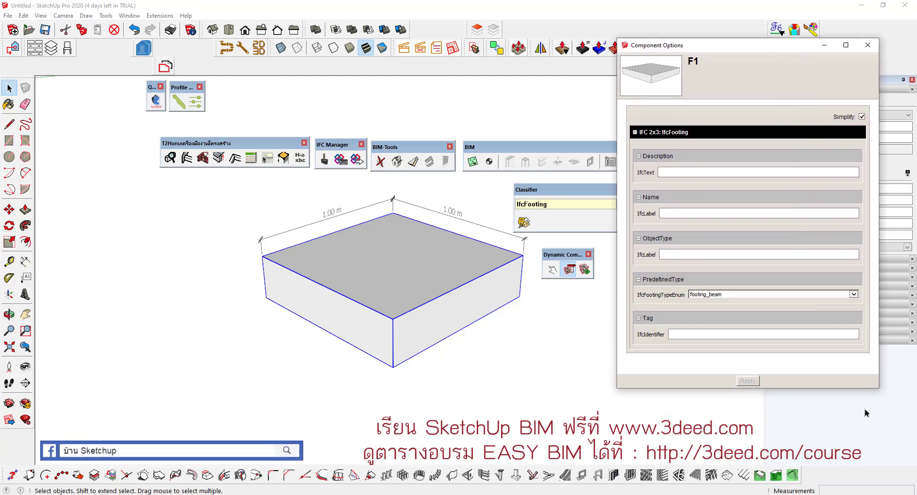
{"action": "left_click_drag", "start_coordinate": [879, 388], "coordinate": [897, 415]}
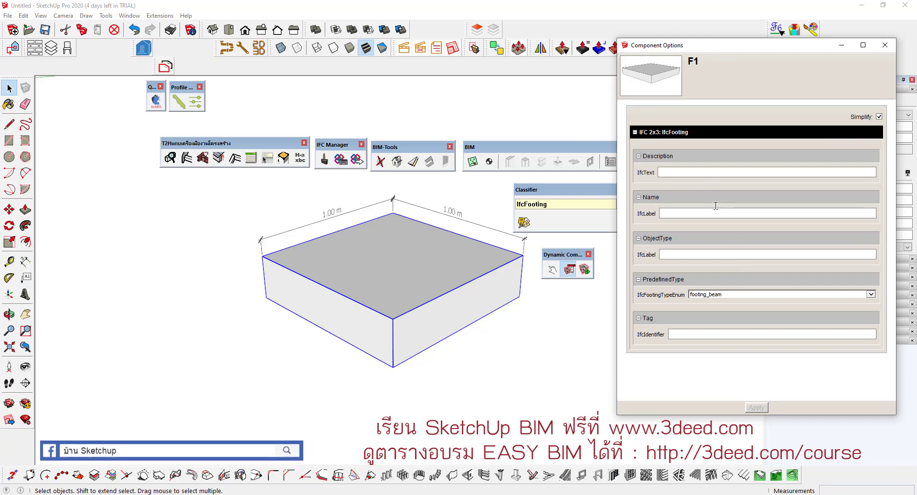
Set the footing type to pad_footing and the Tag identifier to F1.
{"action": "left_click", "coordinate": [714, 174]}
{"action": "left_click", "coordinate": [868, 295]}
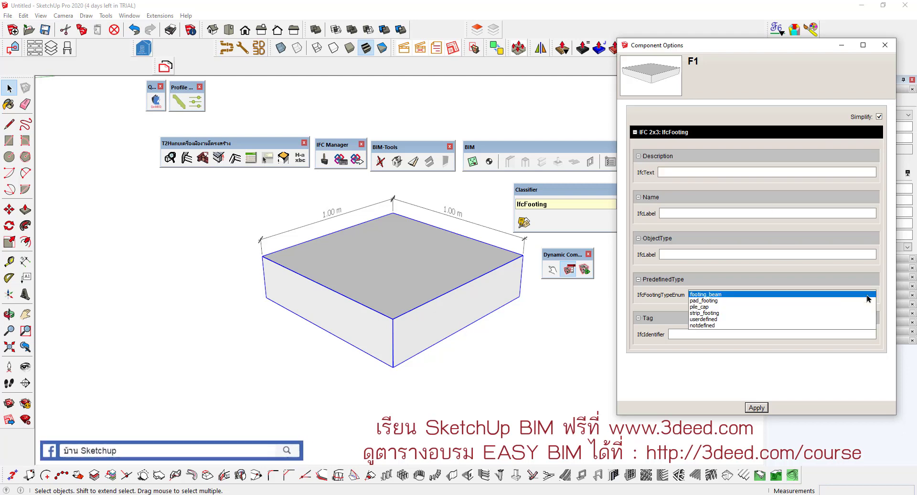
{"action": "left_click", "coordinate": [710, 301]}
{"action": "left_click", "coordinate": [725, 341]}
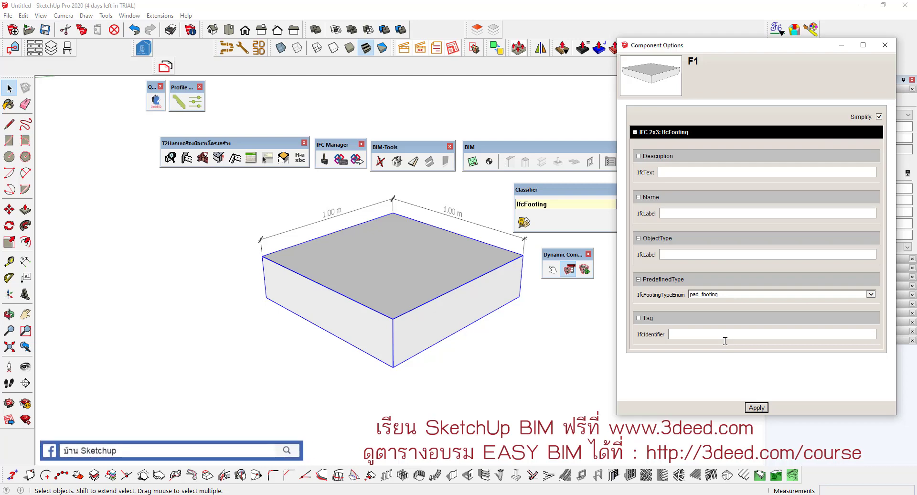
{"action": "left_click", "coordinate": [724, 338]}
{"action": "type", "text": "F"}
{"action": "type", "text": "1"}
{"action": "mouse_move", "coordinate": [574, 256]}
{"action": "left_mouse_down"}
{"action": "mouse_move", "coordinate": [401, 139]}
{"action": "mouse_move", "coordinate": [371, 221]}
{"action": "mouse_move", "coordinate": [196, 191]}
{"action": "left_mouse_up"}
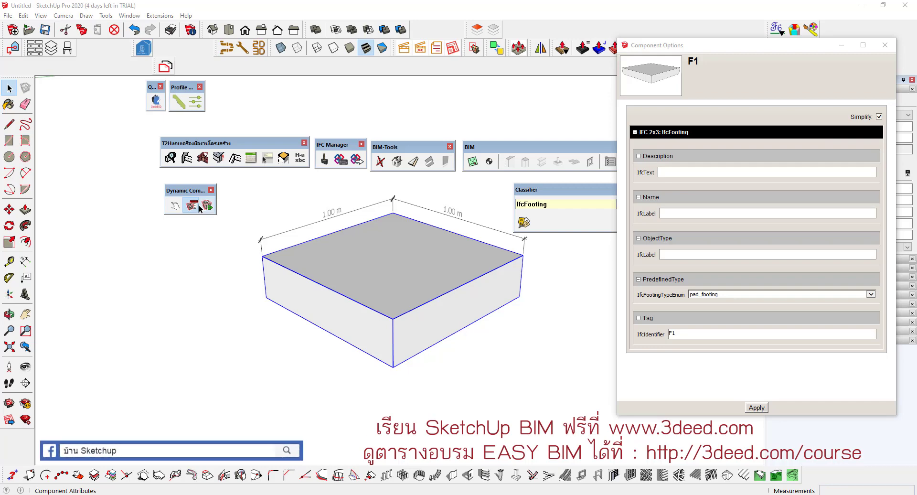
{"action": "left_click_drag", "start_coordinate": [181, 190], "coordinate": [390, 250]}
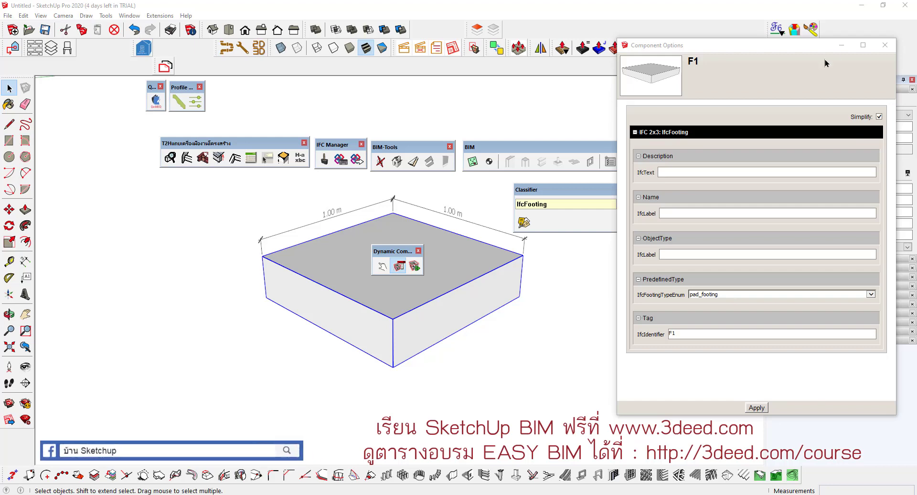
Apply BIM-Tools properties to the footing and open Edit IFC properties for F1#1.
{"action": "left_click", "coordinate": [880, 45]}
{"action": "scroll", "coordinate": [313, 279], "scroll_direction": "down", "scroll_amount": 3}
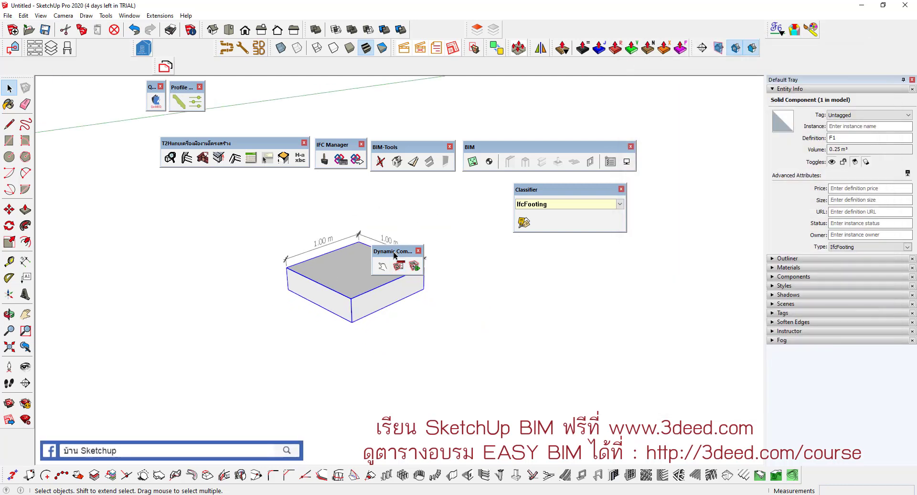
{"action": "mouse_move", "coordinate": [392, 251]}
{"action": "left_mouse_down"}
{"action": "mouse_move", "coordinate": [698, 135]}
{"action": "mouse_move", "coordinate": [678, 146]}
{"action": "left_mouse_up"}
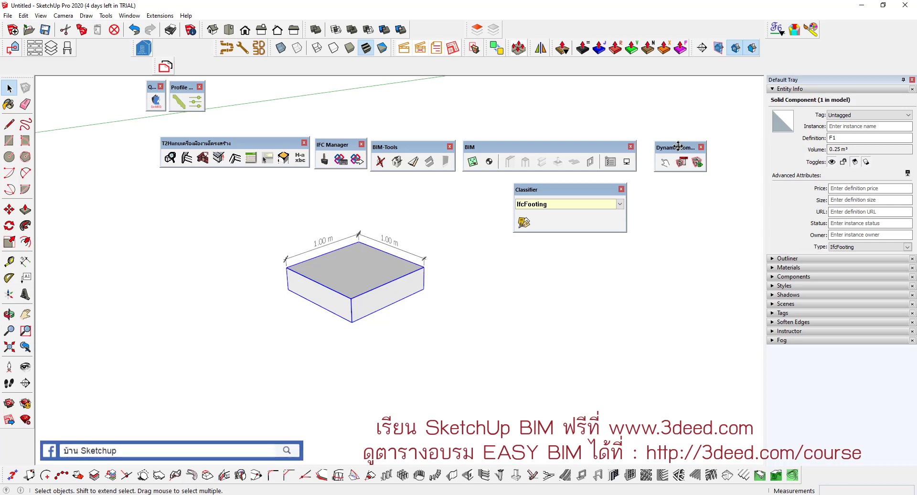
{"action": "left_click_drag", "start_coordinate": [345, 144], "coordinate": [211, 197]}
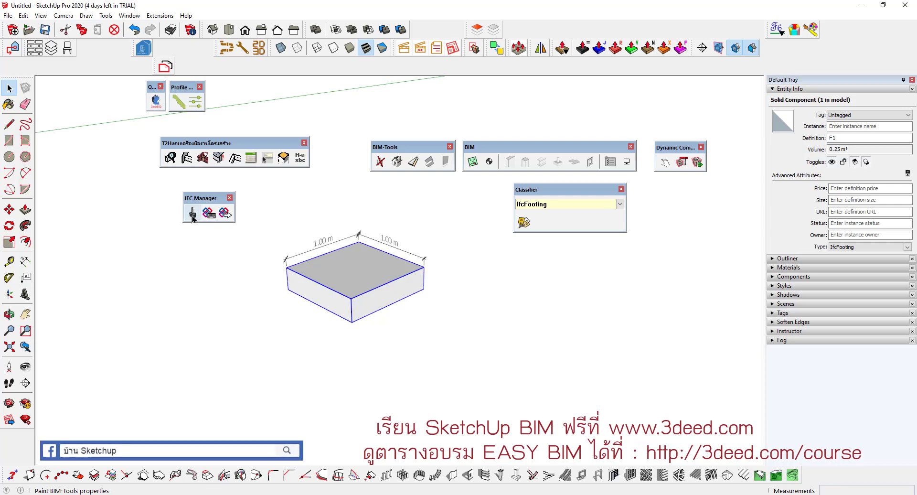
{"action": "left_click", "coordinate": [192, 213]}
{"action": "left_click", "coordinate": [319, 276]}
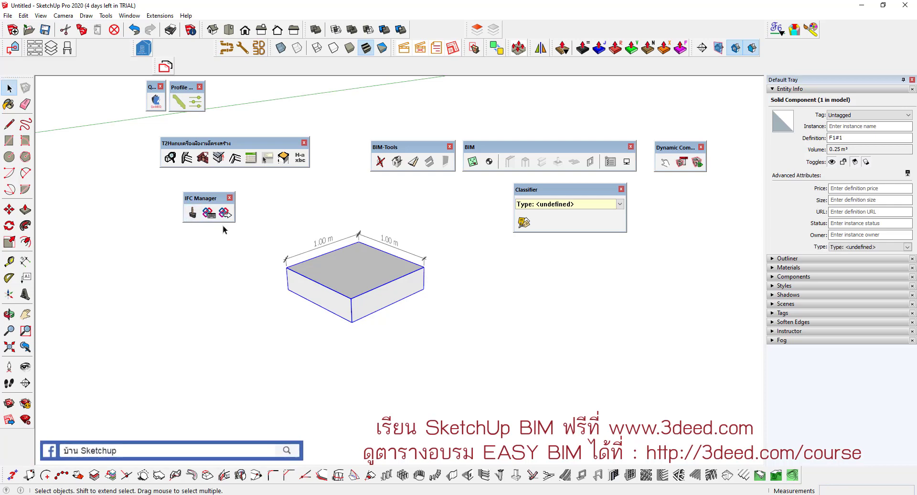
{"action": "left_click", "coordinate": [208, 213]}
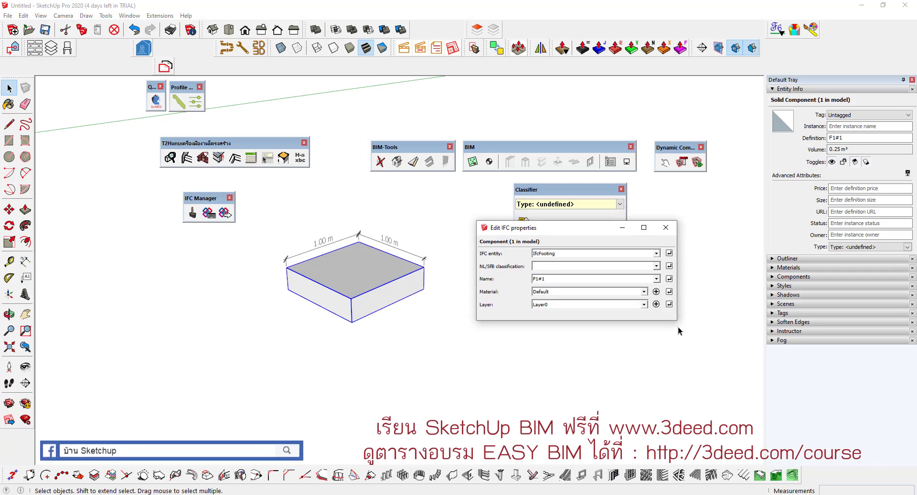
Keep IfcFooting as the box's IFC entity and attempt an NL/SfB classification.
{"action": "left_click_drag", "start_coordinate": [678, 321], "coordinate": [720, 356]}
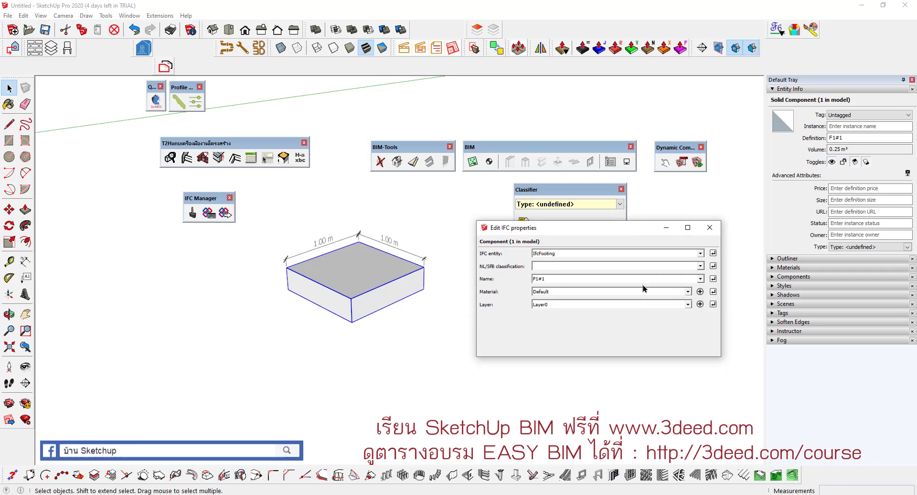
{"action": "left_click", "coordinate": [700, 253]}
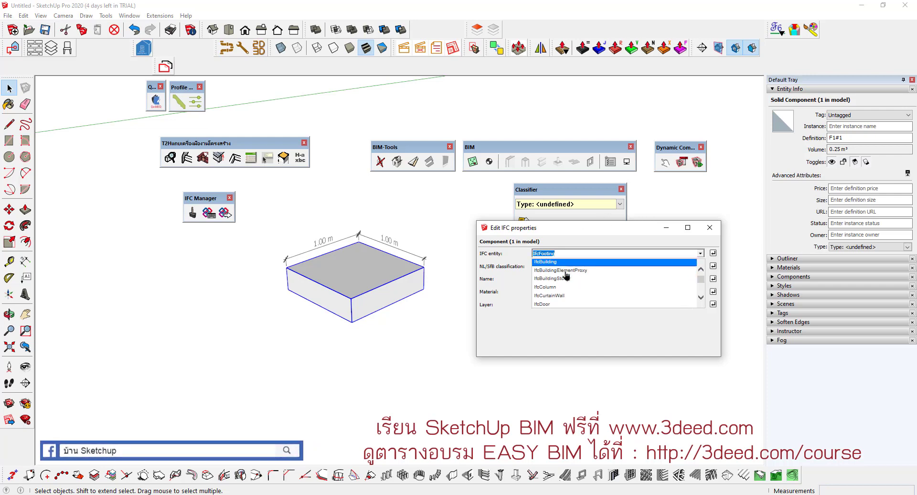
{"action": "scroll", "coordinate": [555, 296], "scroll_direction": "down", "scroll_amount": 1}
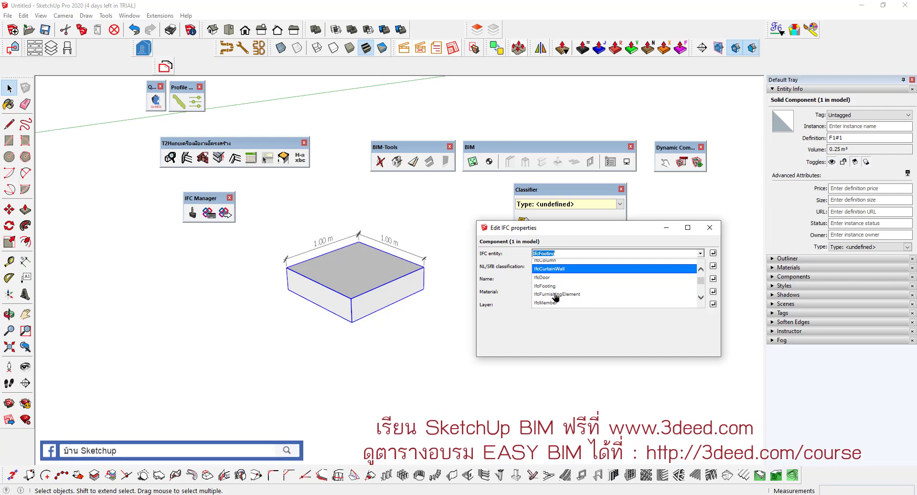
{"action": "left_click", "coordinate": [554, 295]}
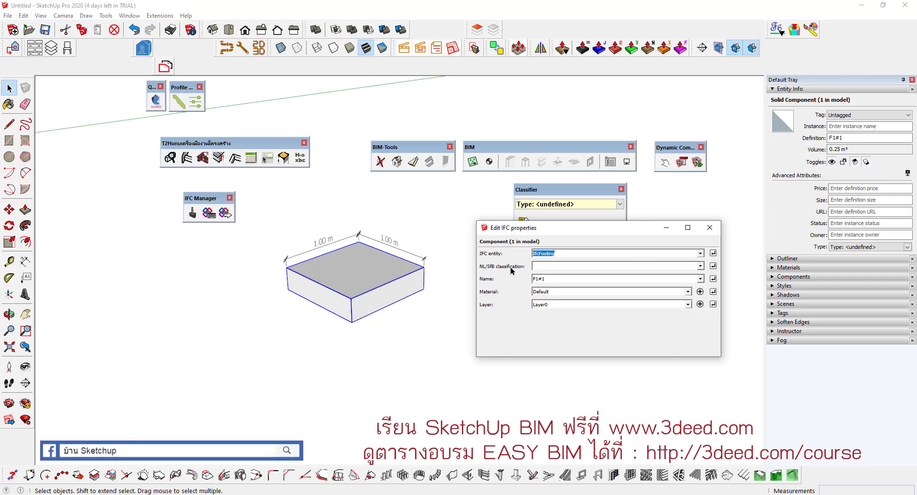
{"action": "left_click", "coordinate": [700, 265]}
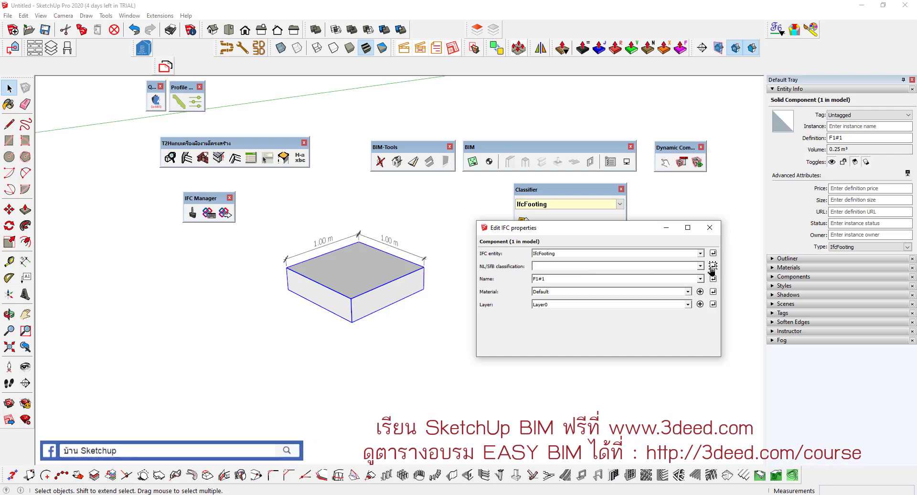
{"action": "left_click", "coordinate": [671, 268]}
In Model Info > Classifications, select NL-SfB 2005, tabel 1 and start an import.
{"action": "left_click", "coordinate": [8, 16]}
{"action": "mouse_move", "coordinate": [130, 16]}
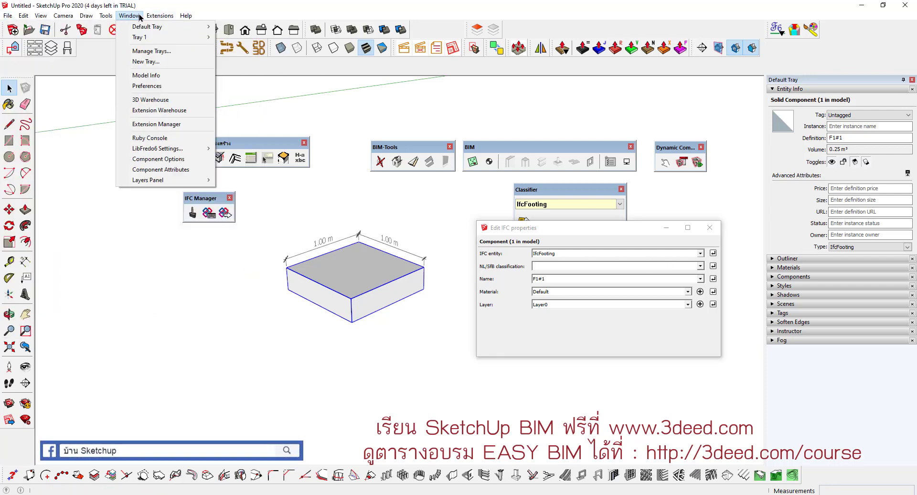
{"action": "left_click", "coordinate": [151, 75]}
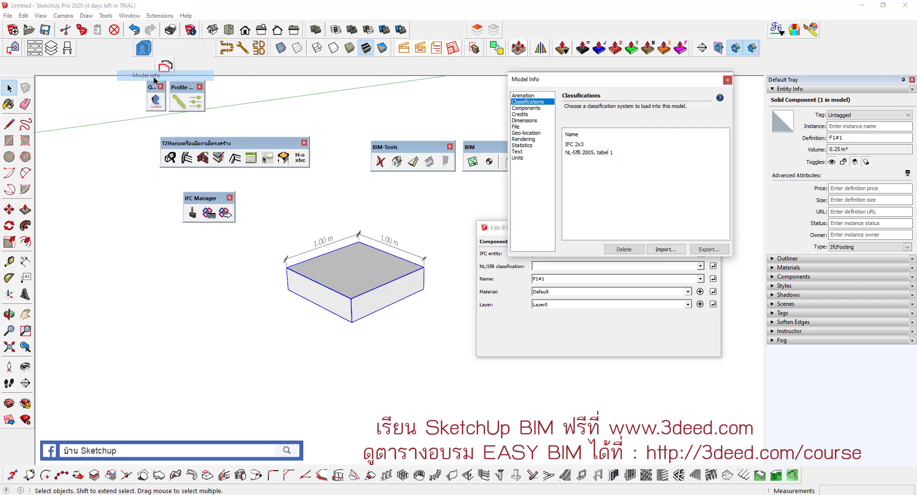
{"action": "left_click", "coordinate": [582, 152]}
{"action": "left_click", "coordinate": [668, 249]}
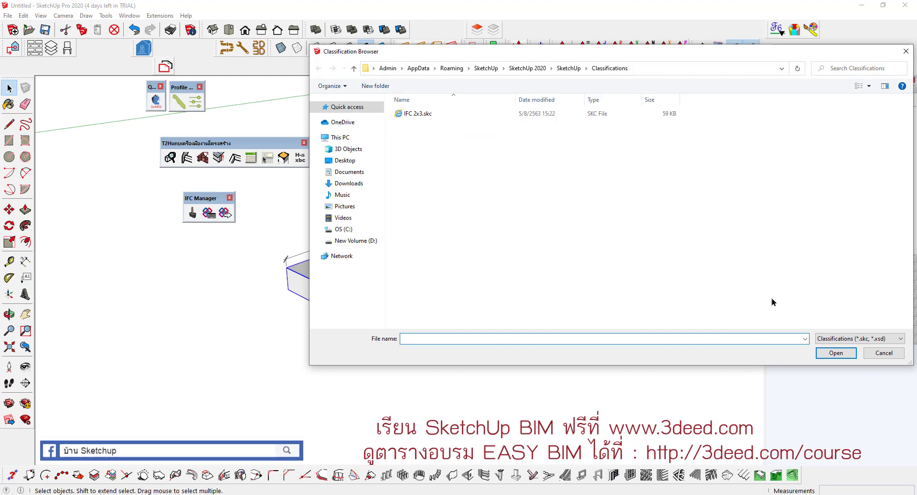
Browse from the frequently used folders to the SketchUp Plugins folder.
{"action": "left_click", "coordinate": [347, 107]}
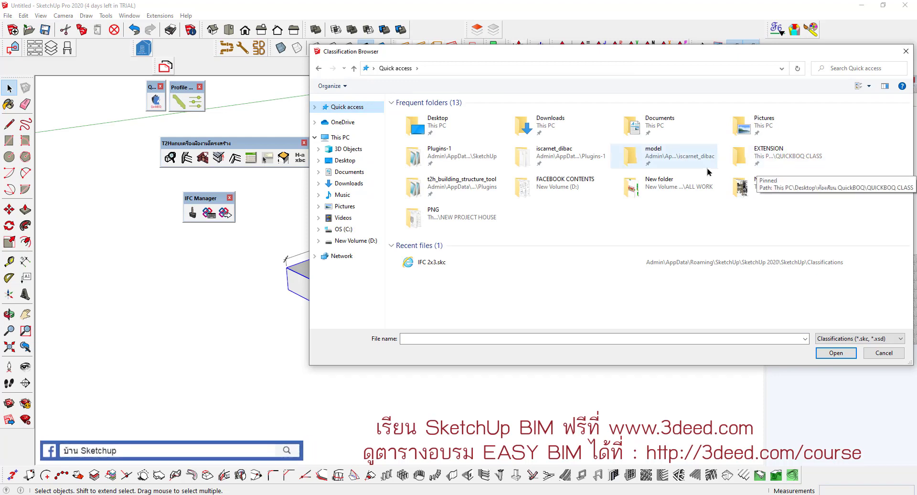
{"action": "double_click", "coordinate": [459, 184]}
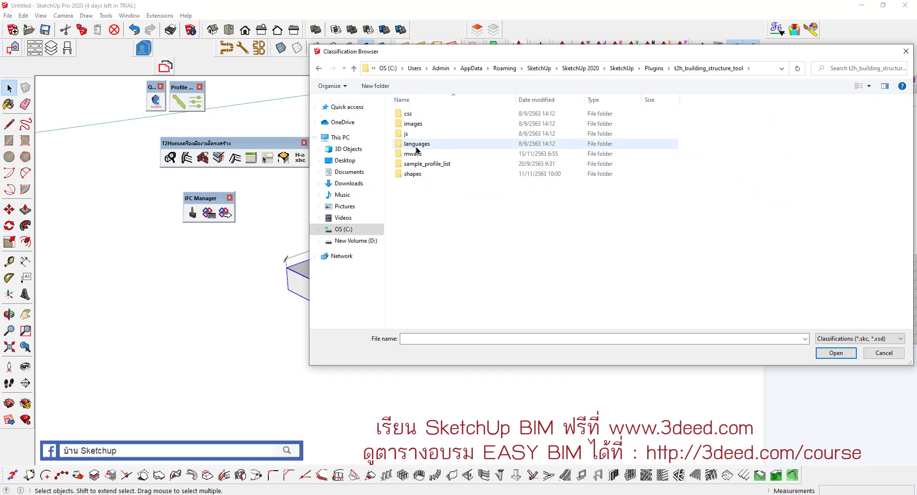
{"action": "left_click", "coordinate": [654, 68]}
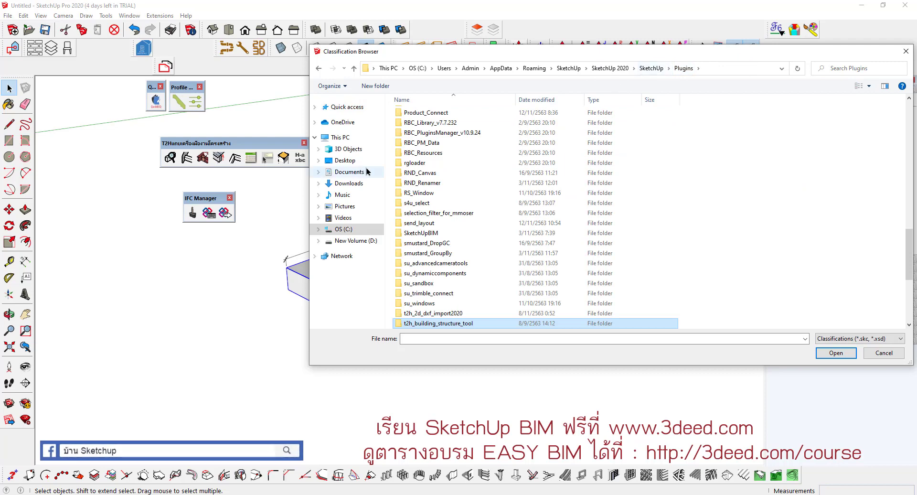
{"action": "scroll", "coordinate": [418, 182], "scroll_direction": "down", "scroll_amount": 1}
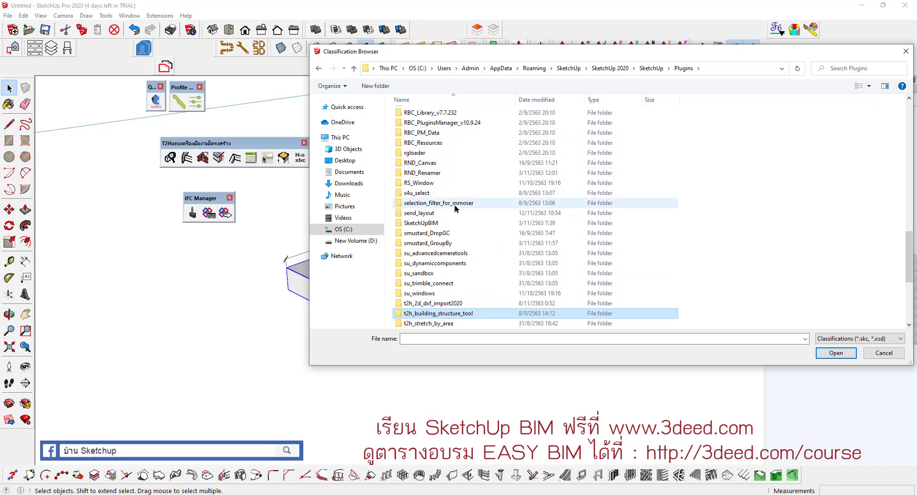
{"action": "scroll", "coordinate": [455, 208], "scroll_direction": "down", "scroll_amount": 1}
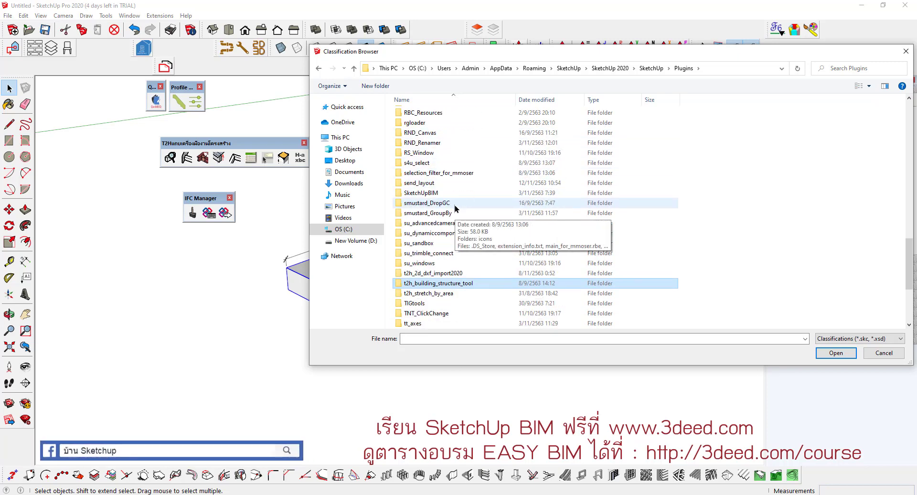
{"action": "scroll", "coordinate": [455, 208], "scroll_direction": "down", "scroll_amount": 1}
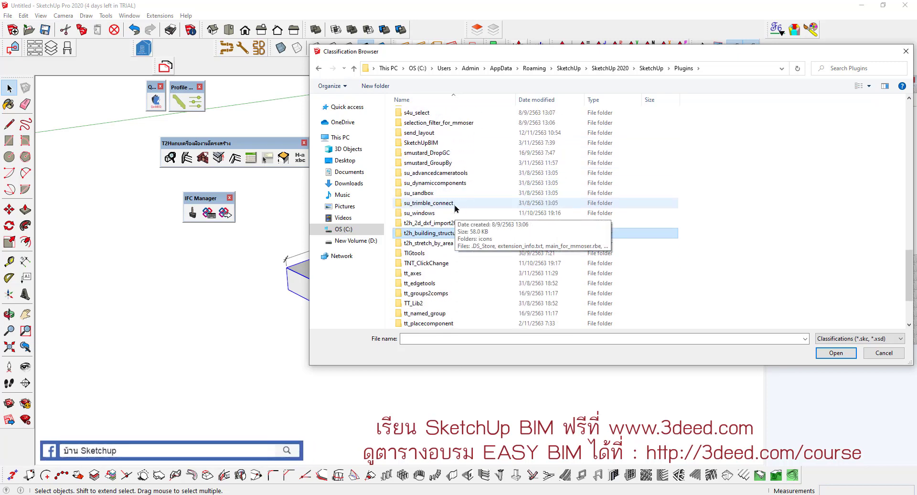
{"action": "scroll", "coordinate": [455, 208], "scroll_direction": "down", "scroll_amount": 2}
{"action": "scroll", "coordinate": [455, 208], "scroll_direction": "down", "scroll_amount": 1}
{"action": "scroll", "coordinate": [455, 208], "scroll_direction": "up", "scroll_amount": 3}
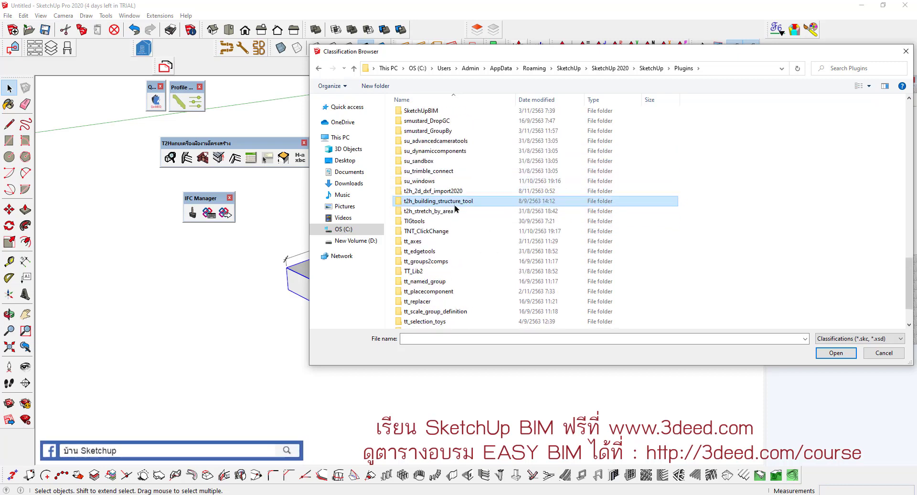
{"action": "scroll", "coordinate": [455, 208], "scroll_direction": "up", "scroll_amount": 1}
{"action": "scroll", "coordinate": [455, 208], "scroll_direction": "up", "scroll_amount": 3}
{"action": "scroll", "coordinate": [455, 208], "scroll_direction": "up", "scroll_amount": 2}
{"action": "scroll", "coordinate": [455, 208], "scroll_direction": "up", "scroll_amount": 5}
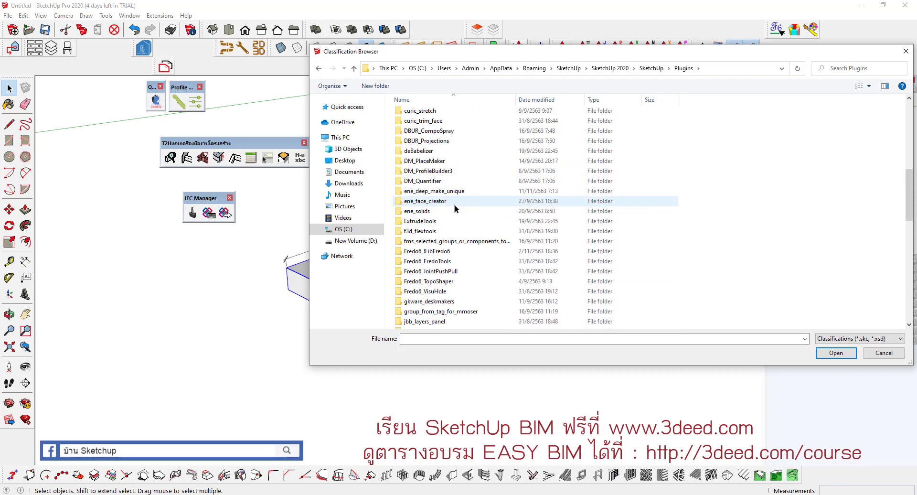
{"action": "scroll", "coordinate": [455, 209], "scroll_direction": "up", "scroll_amount": 4}
{"action": "scroll", "coordinate": [455, 208], "scroll_direction": "up", "scroll_amount": 3}
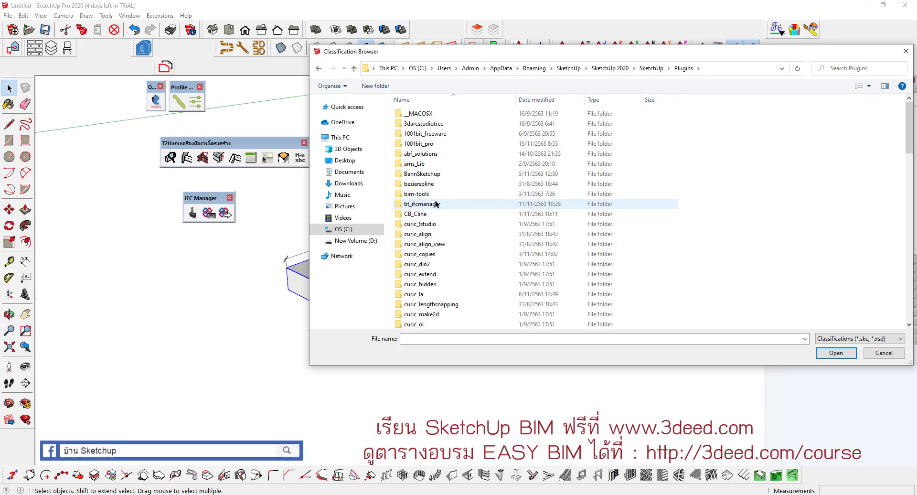
Open NL-SfB 2005 tabel 1.skc from bt_ifcmanager/lib, triggering the already-loaded warning.
{"action": "double_click", "coordinate": [430, 205]}
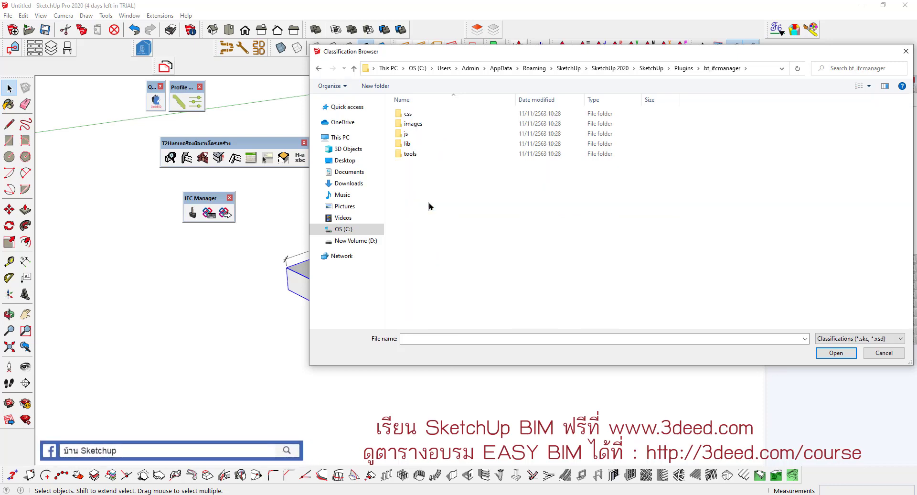
{"action": "double_click", "coordinate": [412, 153]}
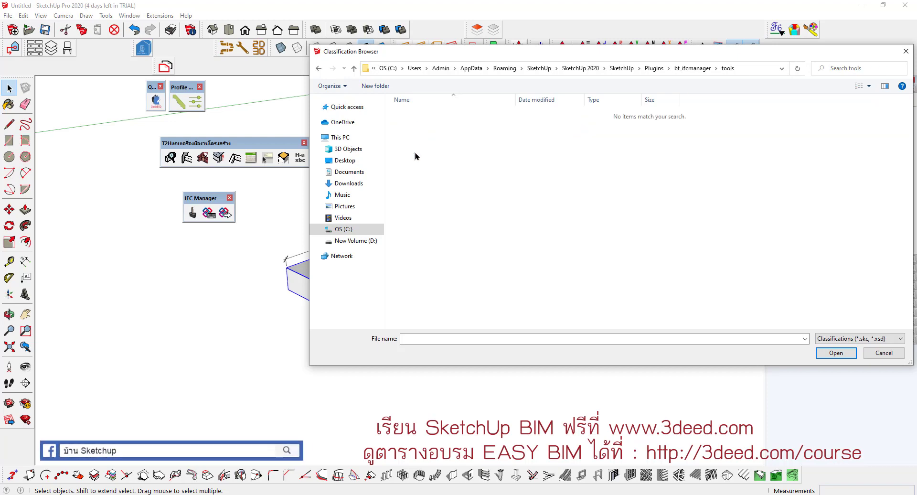
{"action": "left_click", "coordinate": [320, 74]}
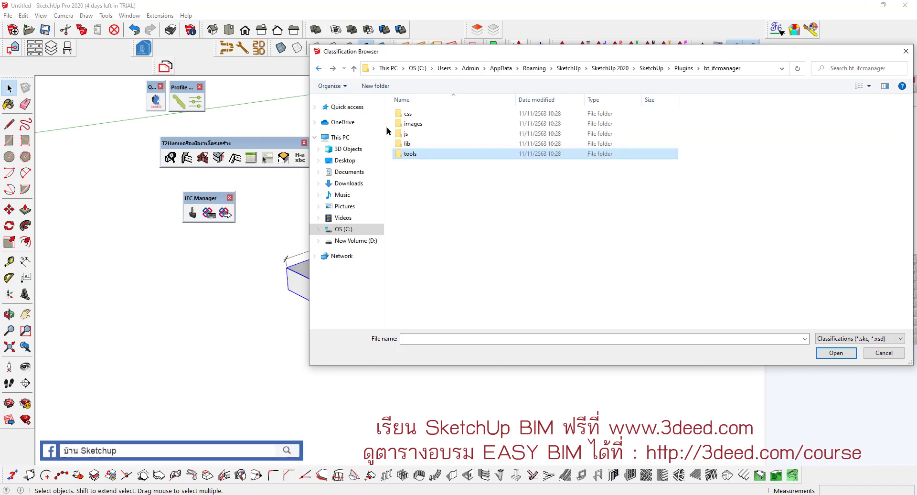
{"action": "double_click", "coordinate": [409, 144]}
{"action": "double_click", "coordinate": [421, 138]}
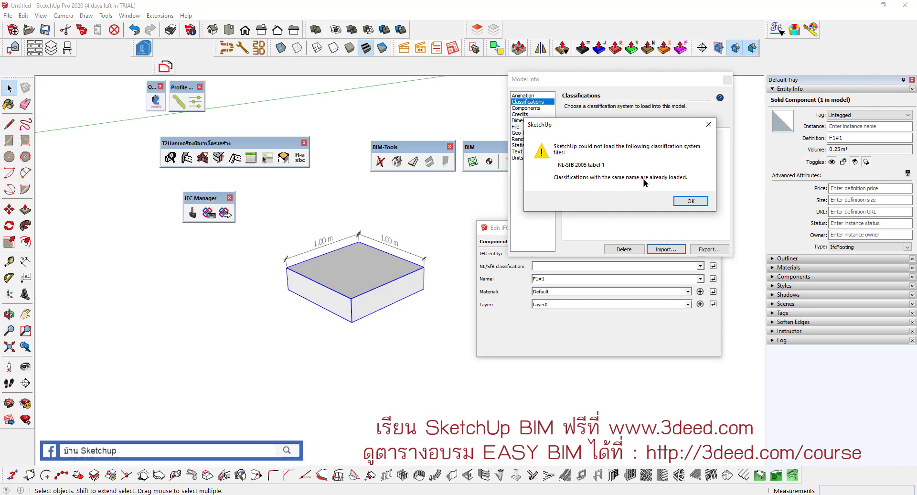
Dismiss the already-loaded warning and close Model Info, back to IFC properties.
{"action": "left_click", "coordinate": [687, 200]}
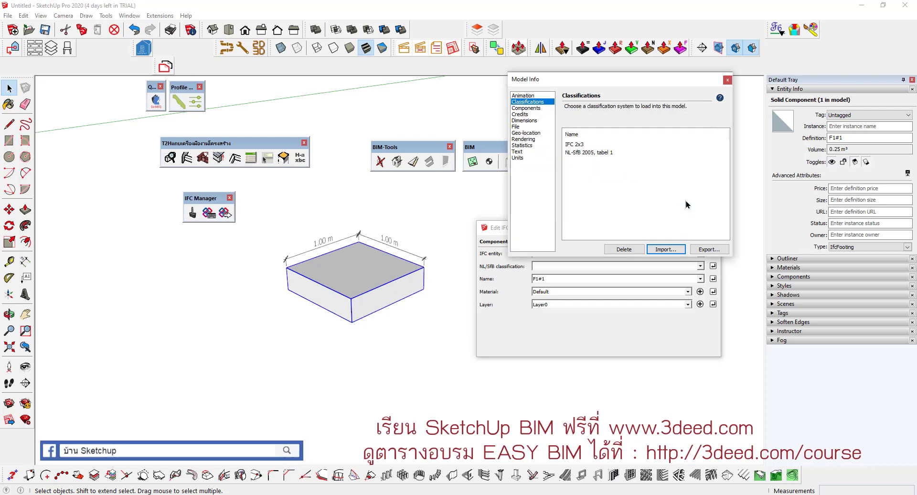
{"action": "left_click", "coordinate": [727, 79]}
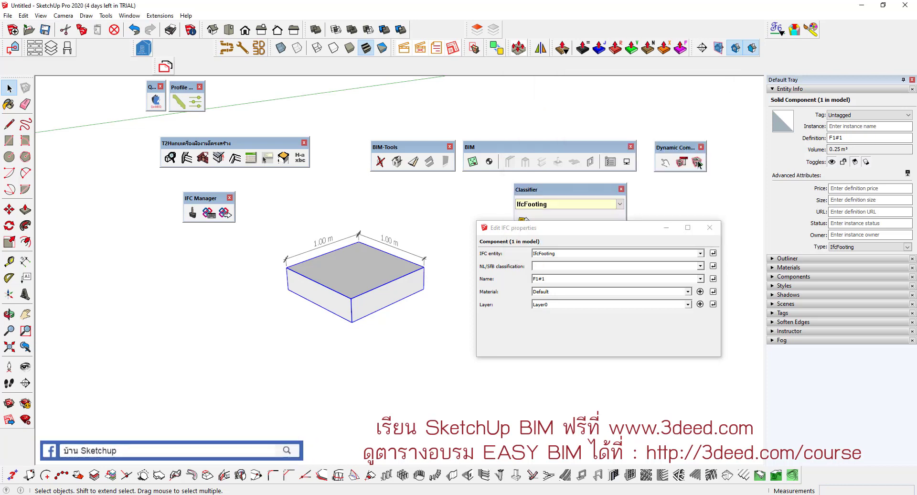
{"action": "left_click", "coordinate": [690, 263]}
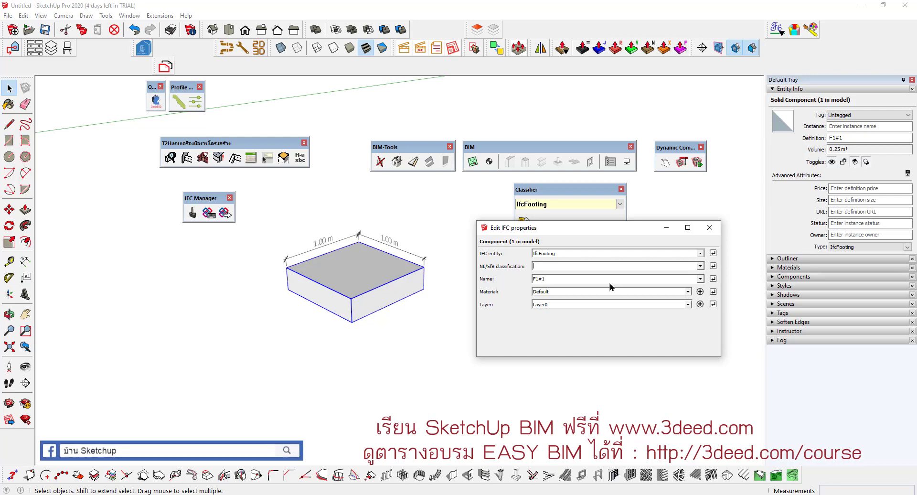
Reselect the footing box and keep Default as its material.
{"action": "left_click", "coordinate": [411, 313]}
{"action": "left_click", "coordinate": [370, 285]}
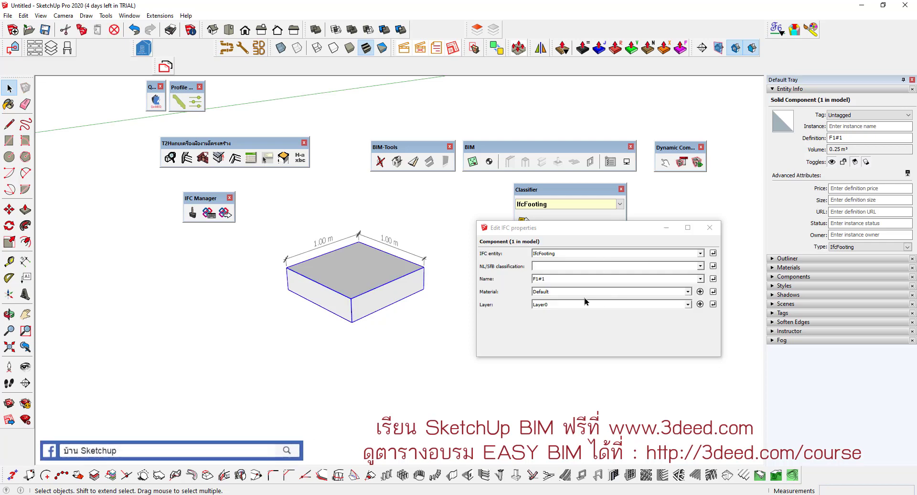
{"action": "left_click", "coordinate": [687, 291]}
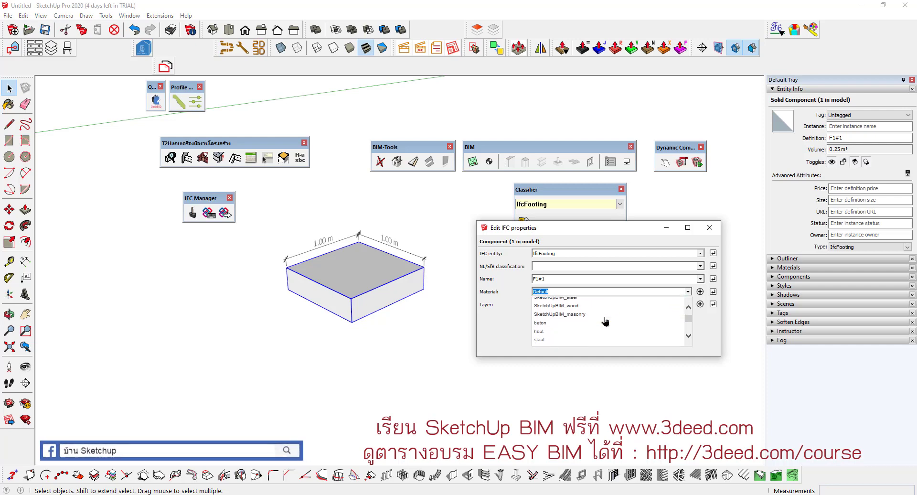
{"action": "scroll", "coordinate": [612, 320], "scroll_direction": "down", "scroll_amount": 1}
{"action": "left_click", "coordinate": [714, 339]}
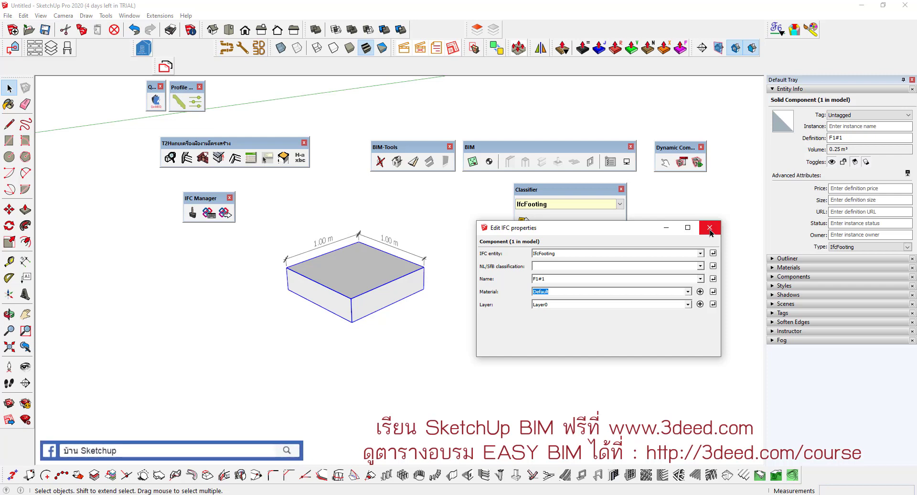
Dock Classifier and IFC Manager at the top and move T2H, BIM-Tools and BIM palettes up.
{"action": "left_click", "coordinate": [709, 228]}
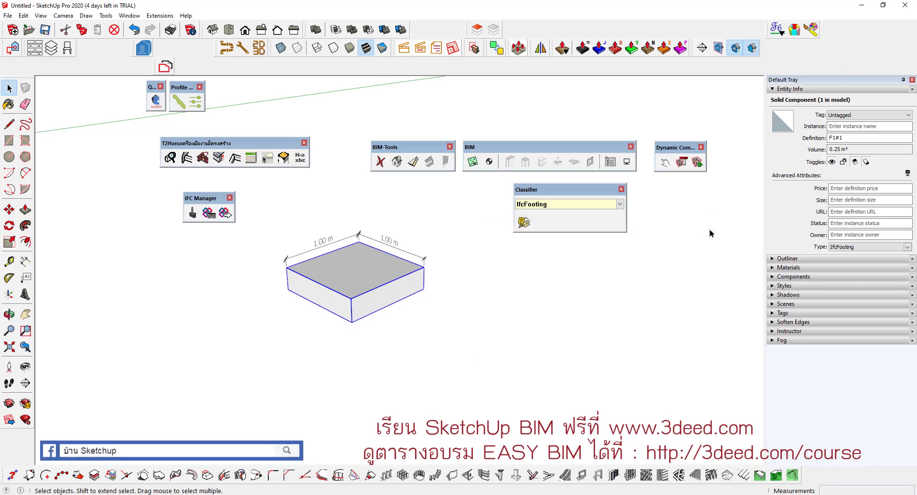
{"action": "left_click_drag", "start_coordinate": [537, 195], "coordinate": [178, 59]}
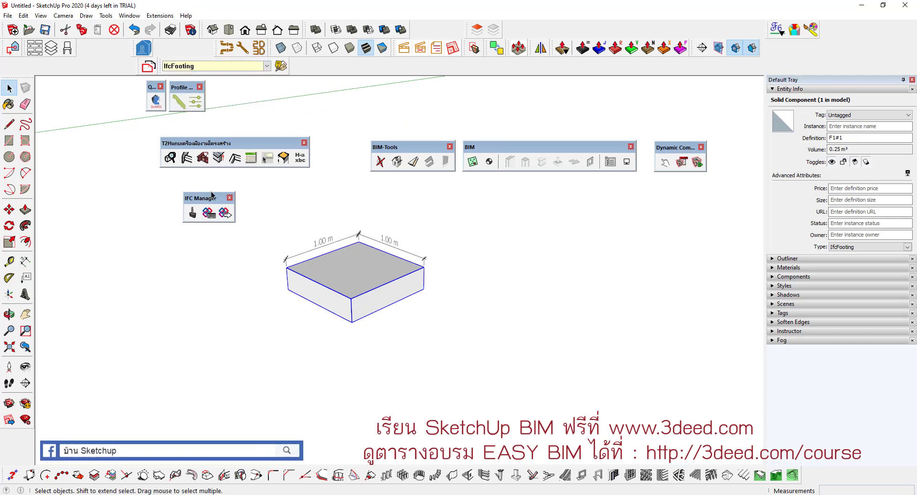
{"action": "left_click_drag", "start_coordinate": [203, 197], "coordinate": [303, 63]}
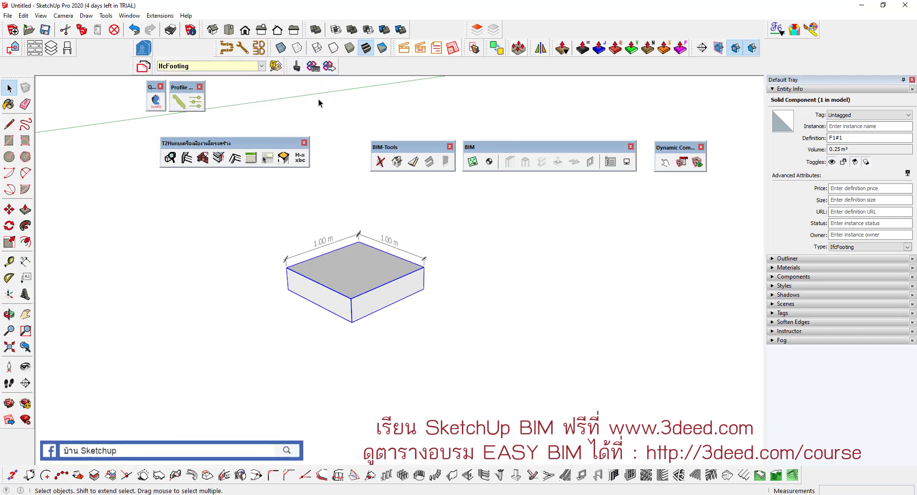
{"action": "left_click_drag", "start_coordinate": [197, 143], "coordinate": [257, 106]}
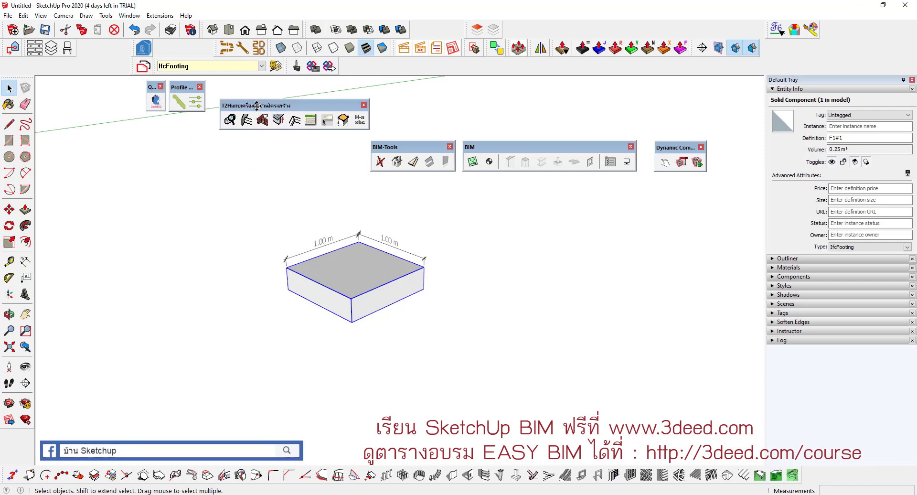
{"action": "left_click_drag", "start_coordinate": [388, 148], "coordinate": [466, 94]}
{"action": "left_click_drag", "start_coordinate": [521, 151], "coordinate": [607, 97]}
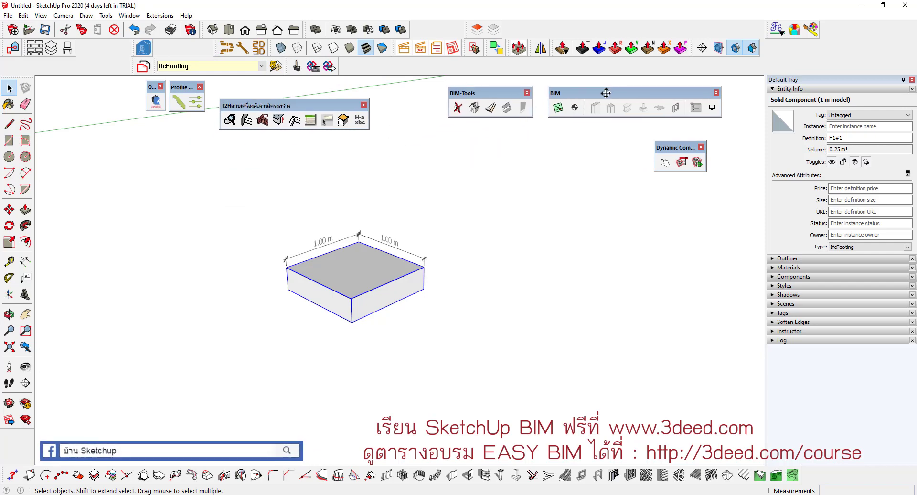
Open the T2H BST structural tool window and scroll its component file list.
{"action": "left_click", "coordinate": [230, 120]}
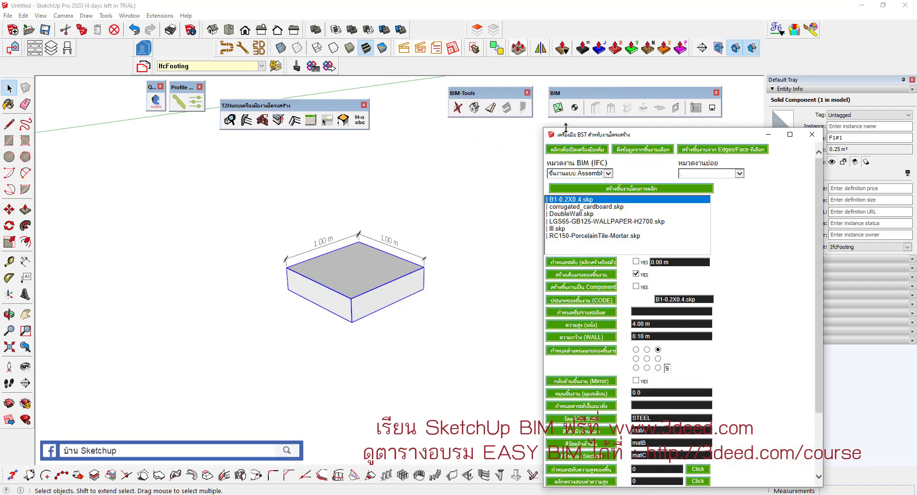
{"action": "scroll", "coordinate": [355, 267], "scroll_direction": "down", "scroll_amount": 3}
{"action": "scroll", "coordinate": [360, 268], "scroll_direction": "down", "scroll_amount": 3}
Delete the small box on the ground.
{"action": "scroll", "coordinate": [401, 315], "scroll_direction": "up", "scroll_amount": 1}
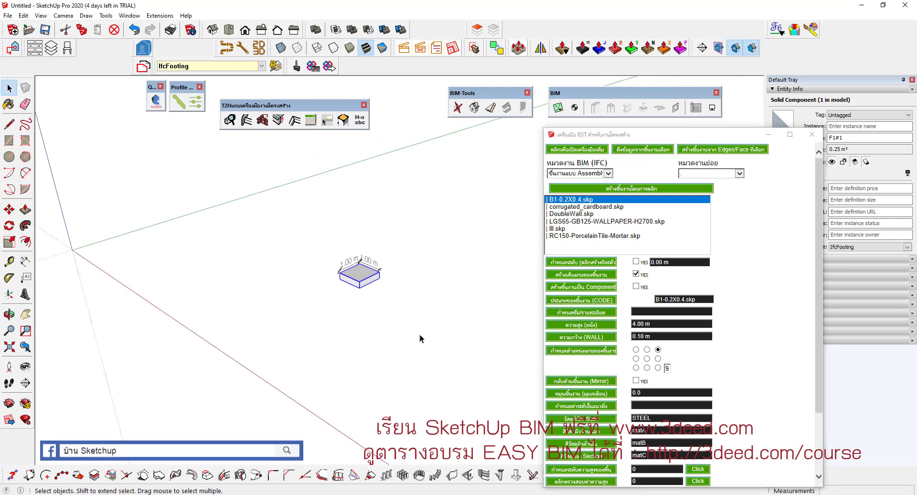
{"action": "left_click_drag", "start_coordinate": [302, 233], "coordinate": [416, 311]}
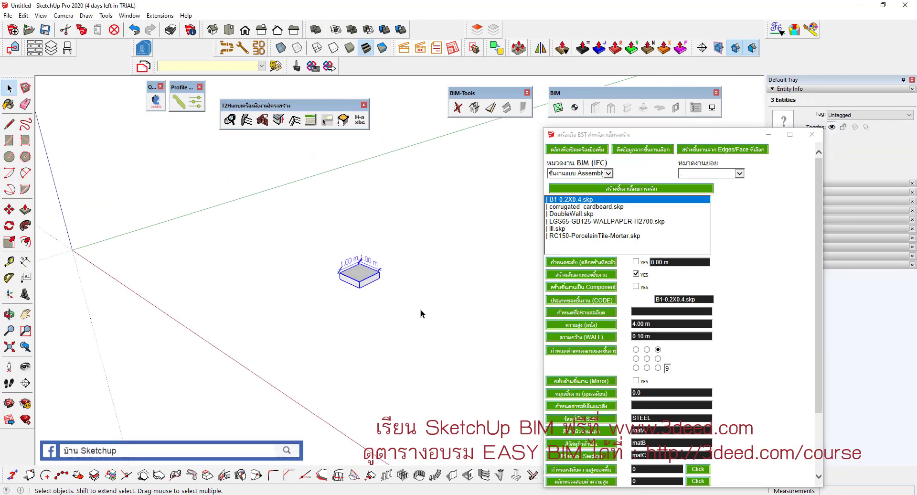
{"action": "key", "text": "Delete"}
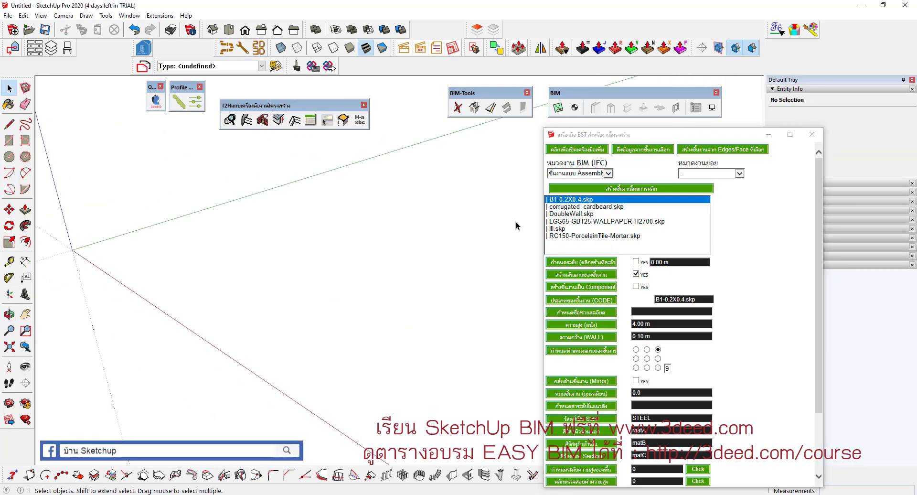
Set the BST category to Assembly > dynamic and pick Fence.skp.
{"action": "left_click", "coordinate": [644, 192]}
{"action": "left_click", "coordinate": [608, 173]}
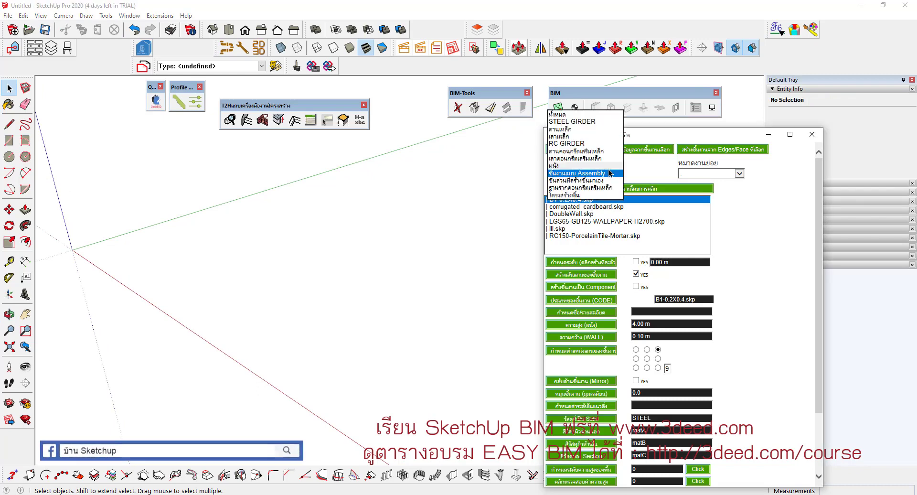
{"action": "left_click", "coordinate": [597, 174]}
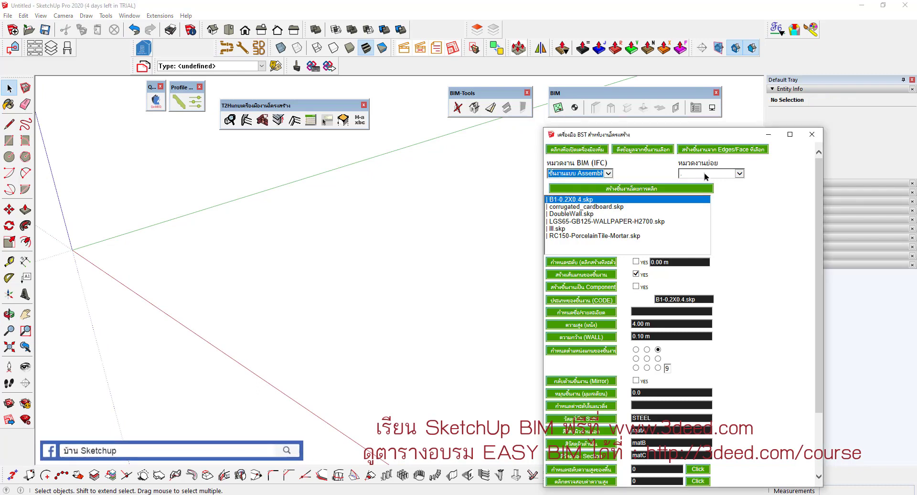
{"action": "left_click", "coordinate": [707, 174]}
{"action": "left_click", "coordinate": [703, 180]}
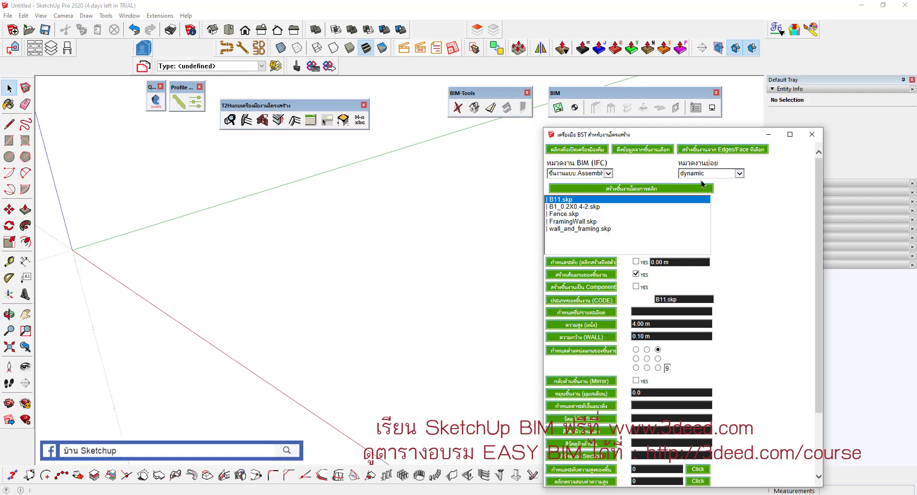
{"action": "left_click", "coordinate": [566, 214]}
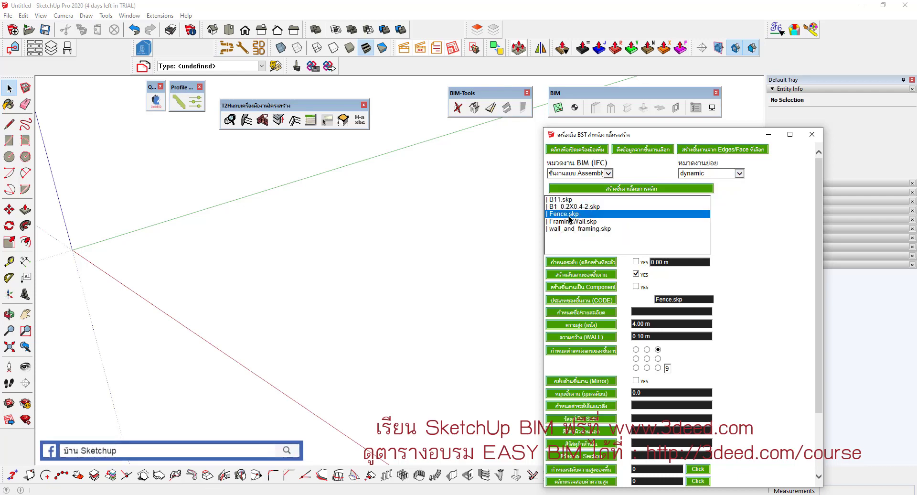
Start placing the fence by click, setting its first point on the ground.
{"action": "left_click", "coordinate": [176, 257]}
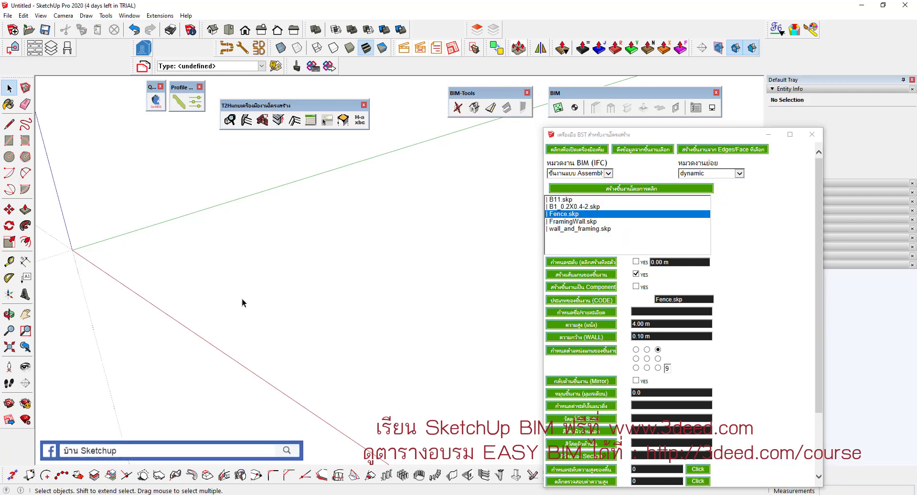
{"action": "mouse_move", "coordinate": [241, 302]}
{"action": "middle_mouse_down"}
{"action": "mouse_move", "coordinate": [250, 253]}
{"action": "mouse_move", "coordinate": [195, 253]}
{"action": "middle_mouse_up"}
{"action": "left_click", "coordinate": [617, 190]}
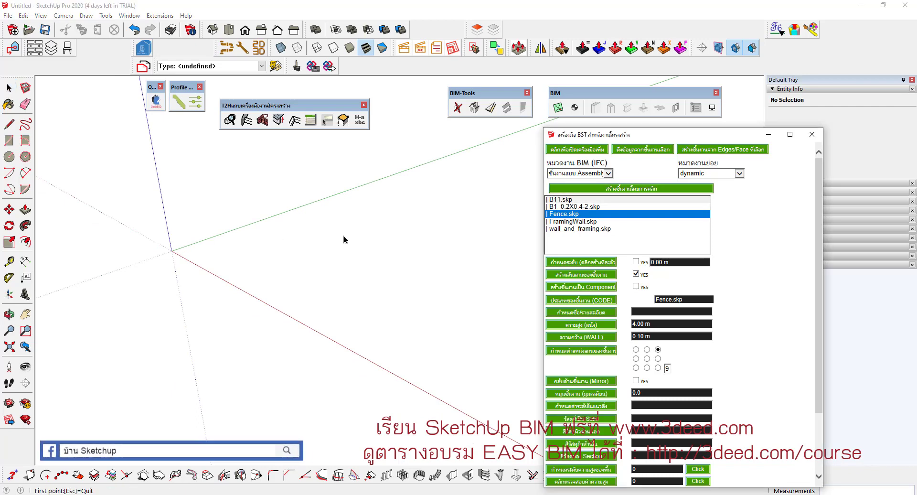
{"action": "left_click", "coordinate": [201, 241]}
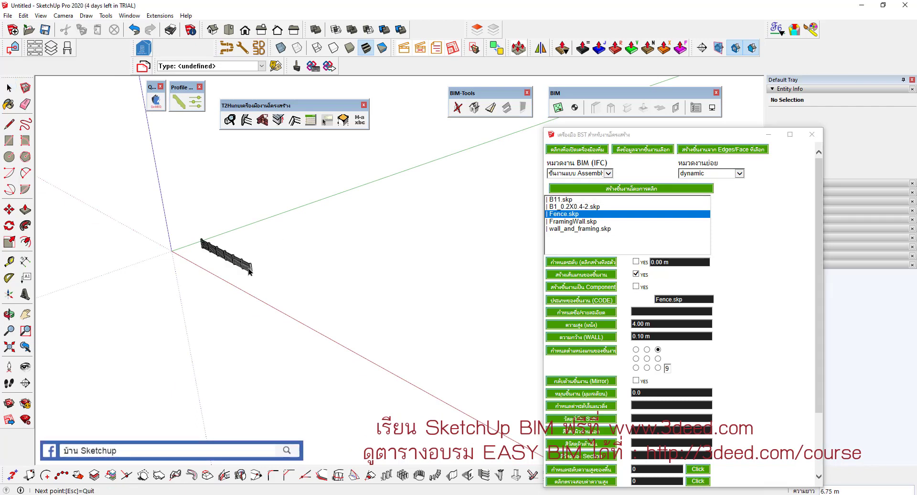
Reopen the BIM category list, keep Assembly chosen, then close the list.
{"action": "scroll", "coordinate": [249, 271], "scroll_direction": "up", "scroll_amount": 5}
{"action": "left_click", "coordinate": [608, 174]}
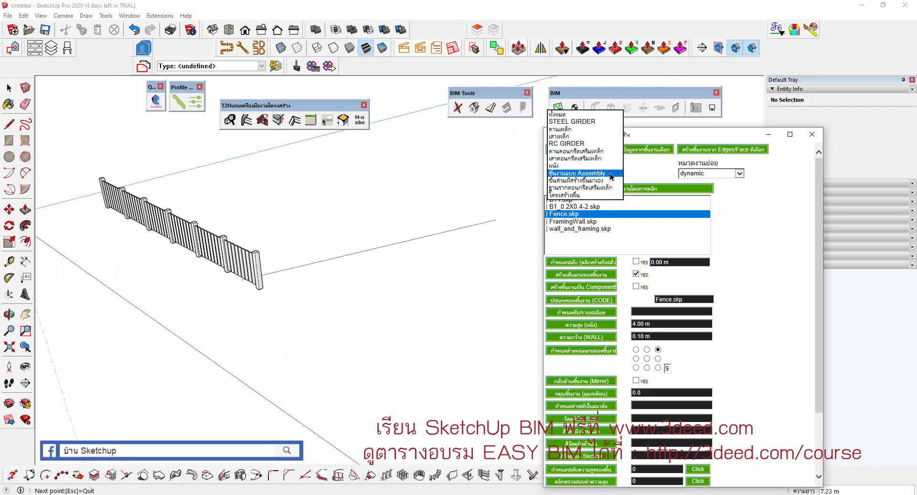
{"action": "left_click", "coordinate": [597, 173]}
{"action": "left_click", "coordinate": [594, 174]}
{"action": "left_click", "coordinate": [594, 174]}
{"action": "left_click", "coordinate": [594, 174]}
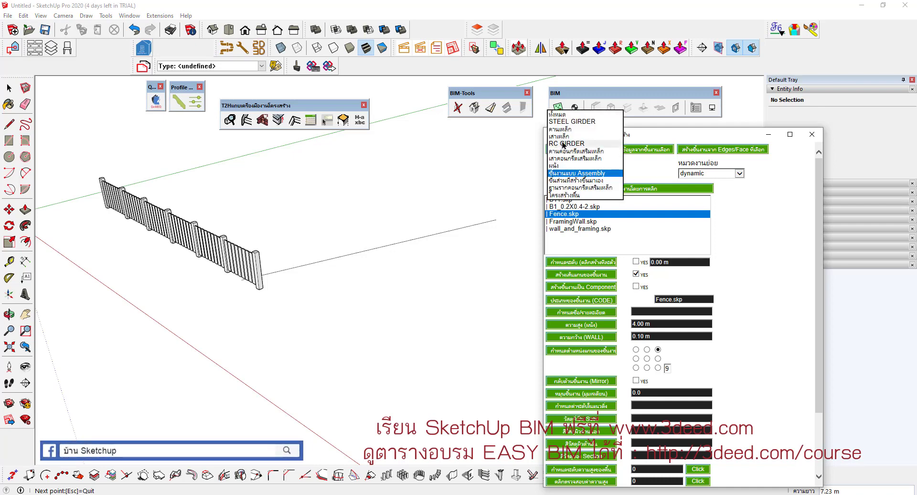
{"action": "scroll", "coordinate": [302, 260], "scroll_direction": "down", "scroll_amount": 2}
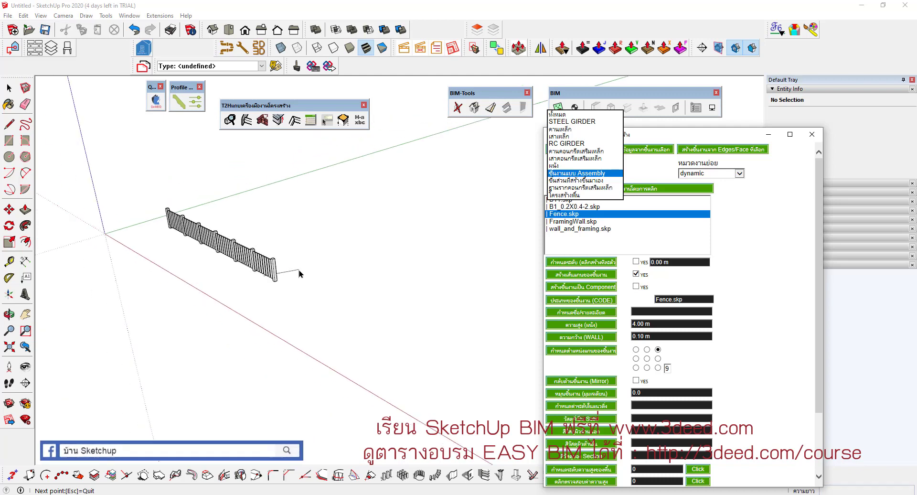
{"action": "scroll", "coordinate": [300, 275], "scroll_direction": "down", "scroll_amount": 2}
{"action": "left_click", "coordinate": [300, 276]}
{"action": "scroll", "coordinate": [287, 272], "scroll_direction": "down", "scroll_amount": 3}
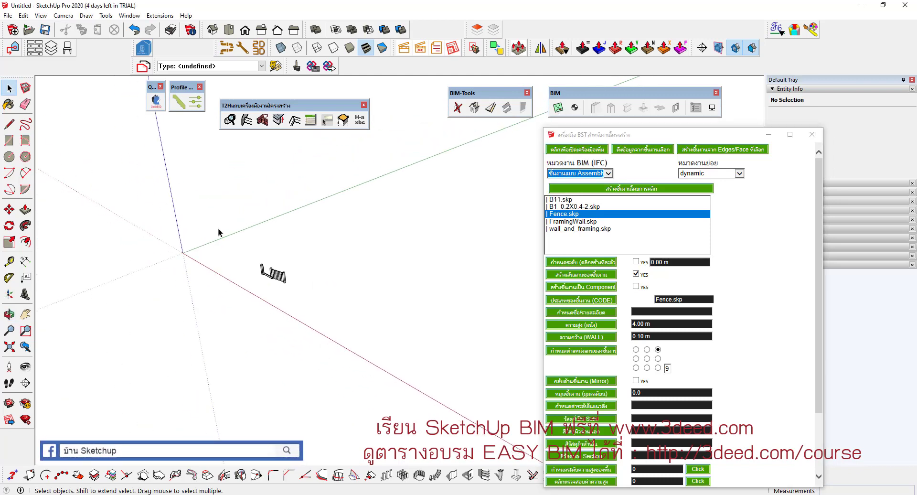
Cancel the fence and draw a rectangular face on the ground.
{"action": "middle_click_drag", "start_coordinate": [268, 277], "coordinate": [300, 304]}
{"action": "key", "text": "space"}
{"action": "key", "text": "Delete"}
{"action": "key", "text": "r"}
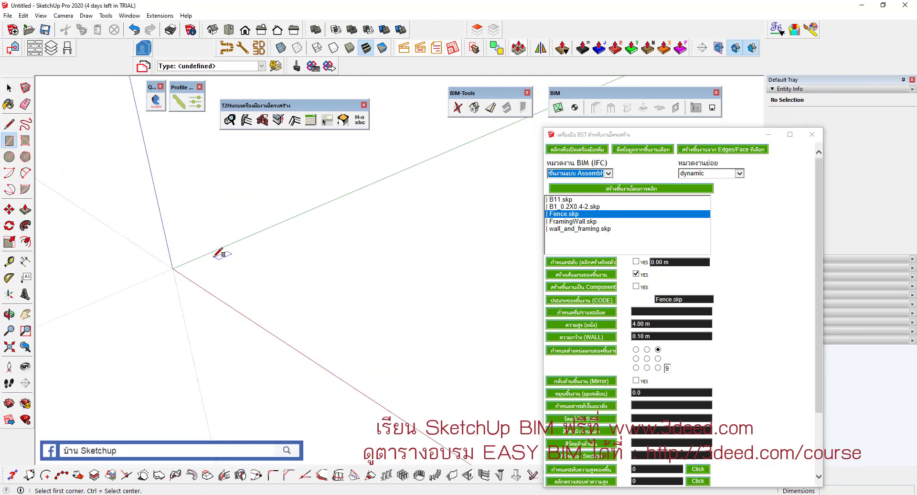
{"action": "left_click", "coordinate": [202, 268]}
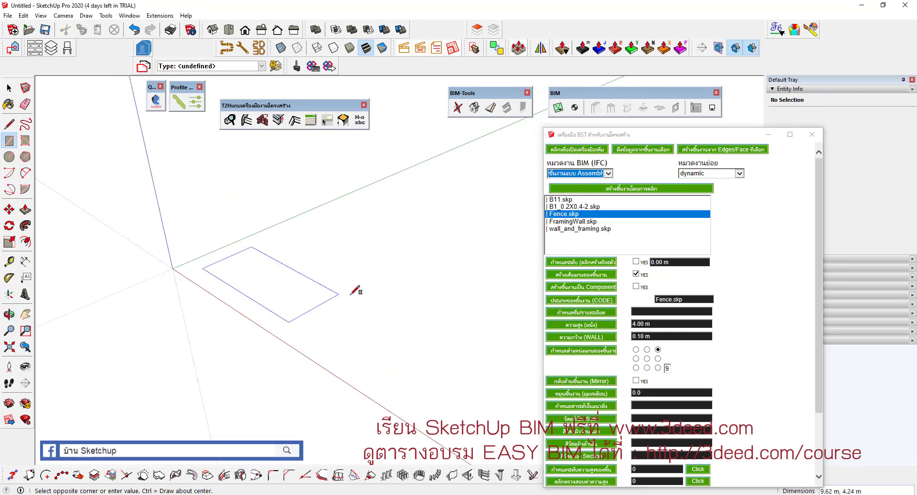
{"action": "left_click", "coordinate": [403, 293]}
Draw two crossing midpoint lines splitting the rectangle into four faces.
{"action": "key", "text": "l"}
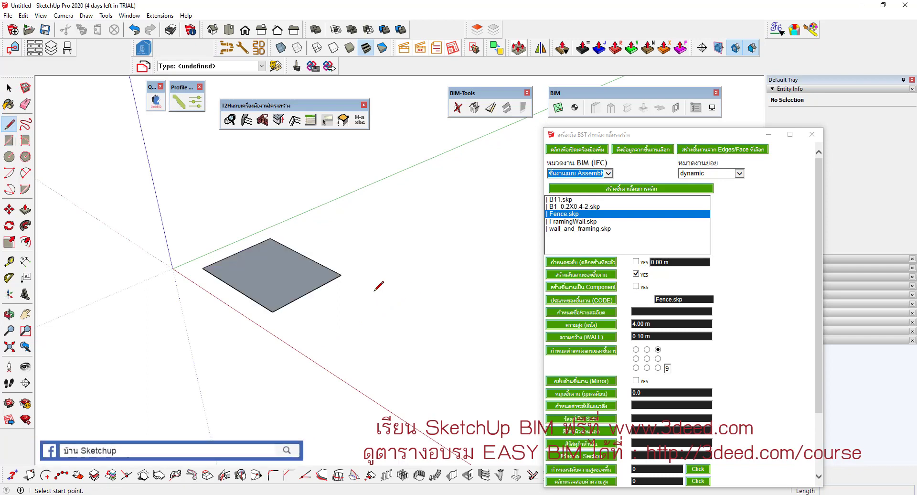
{"action": "middle_click_drag", "start_coordinate": [376, 284], "coordinate": [296, 285]}
{"action": "left_click", "coordinate": [287, 292]}
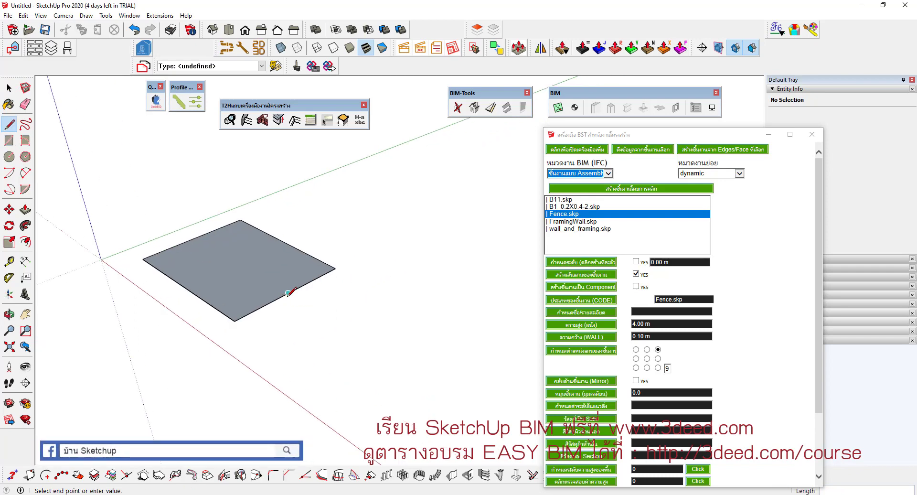
{"action": "left_click", "coordinate": [194, 238]}
{"action": "left_click", "coordinate": [185, 287]}
{"action": "left_click", "coordinate": [284, 242]}
Select one lower quarter face of the slab and open the BIM category list.
{"action": "key", "text": "space"}
{"action": "middle_click_drag", "start_coordinate": [284, 242], "coordinate": [272, 316]}
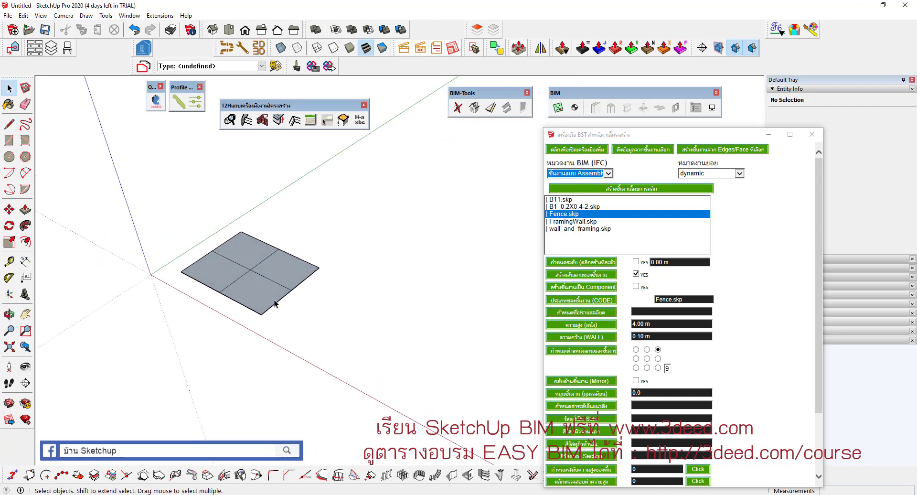
{"action": "scroll", "coordinate": [260, 302], "scroll_direction": "up", "scroll_amount": 2}
{"action": "triple_click", "coordinate": [268, 308]}
{"action": "left_click", "coordinate": [267, 307]}
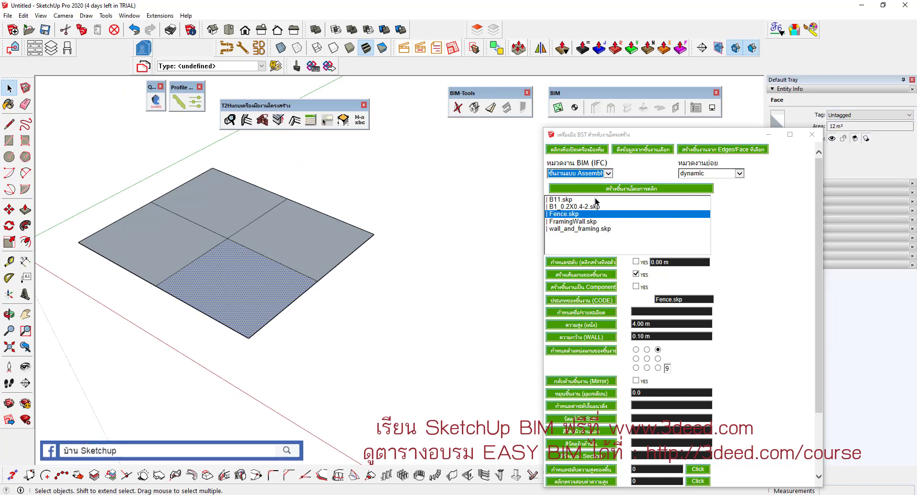
{"action": "left_click", "coordinate": [597, 173]}
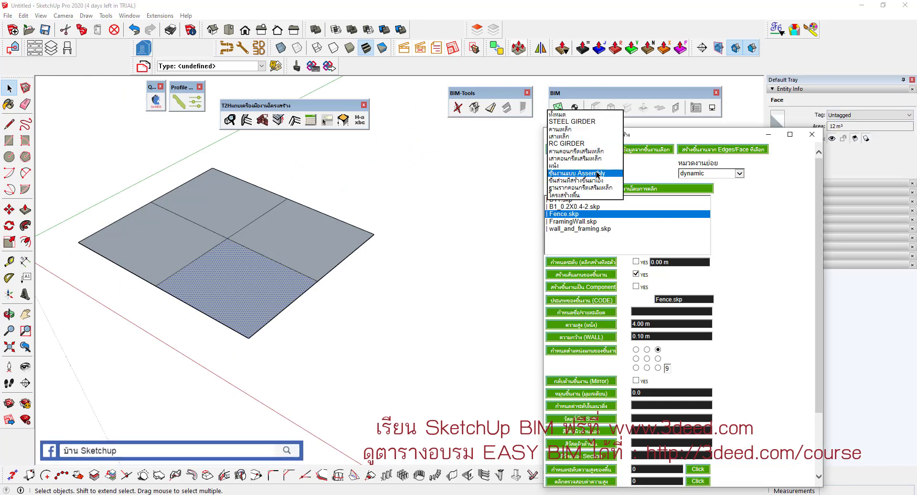
Set up a non-component RC footing with code RCF-1000X1000X250 and name F1.
{"action": "left_click", "coordinate": [573, 188]}
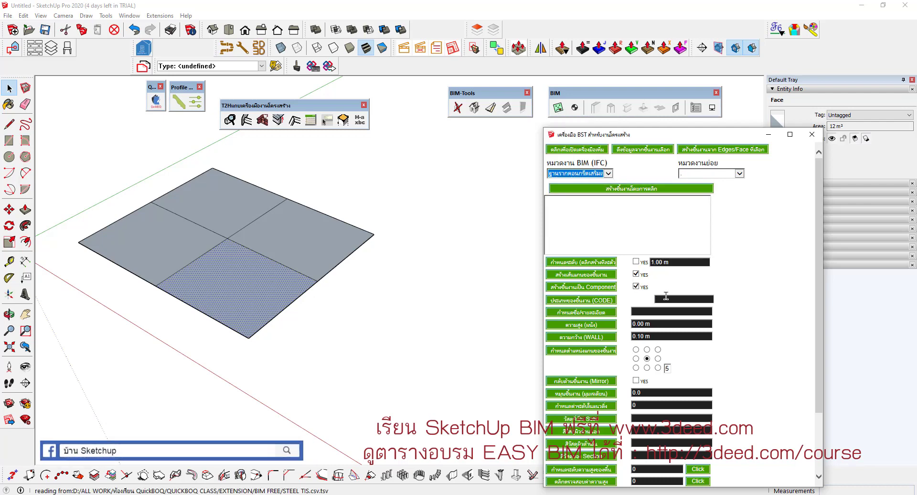
{"action": "left_click", "coordinate": [636, 286]}
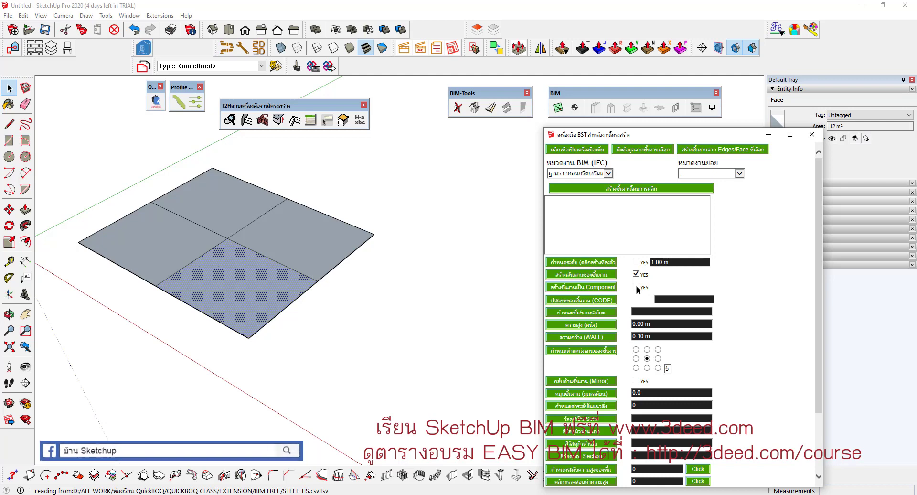
{"action": "left_click", "coordinate": [657, 299]}
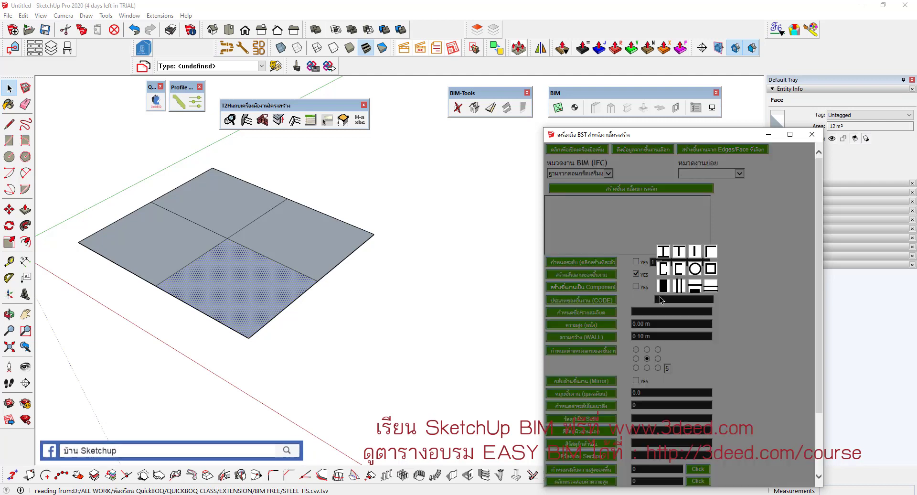
{"action": "left_click", "coordinate": [702, 285]}
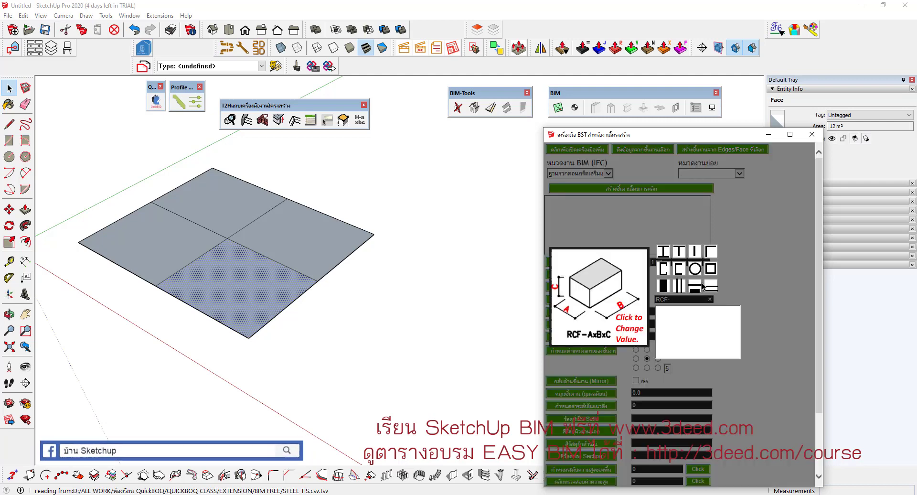
{"action": "type", "text": "1000X1000X"}
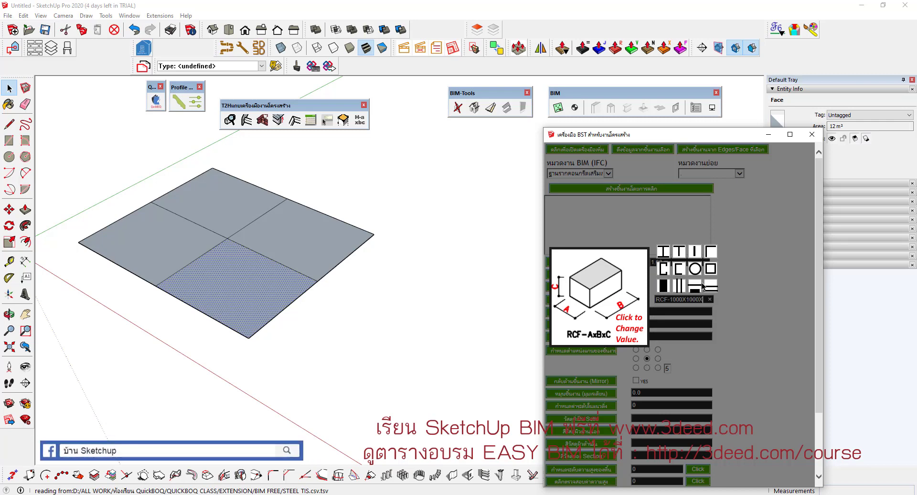
{"action": "type", "text": "25"}
{"action": "type", "text": "0"}
{"action": "left_click", "coordinate": [684, 310]}
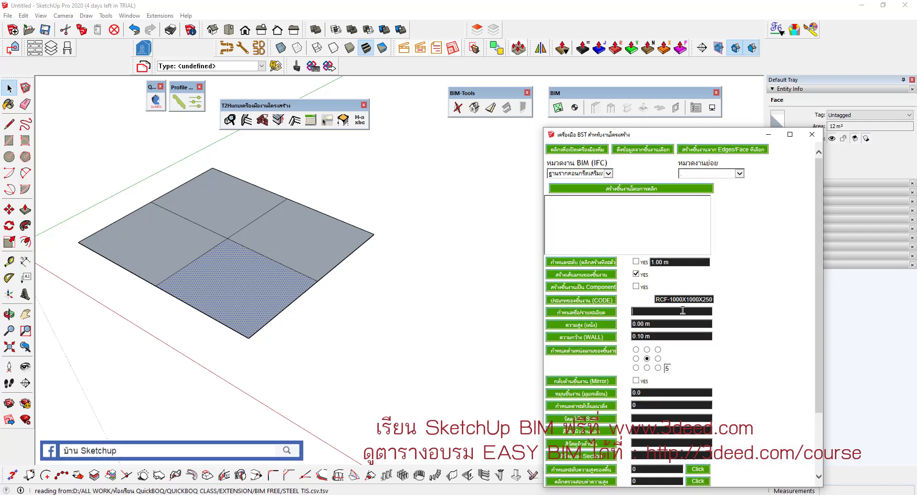
{"action": "type", "text": "F1"}
{"action": "left_click", "coordinate": [652, 407]}
Generate the F1 footings from the whole four-part slab.
{"action": "triple_click", "coordinate": [307, 249]}
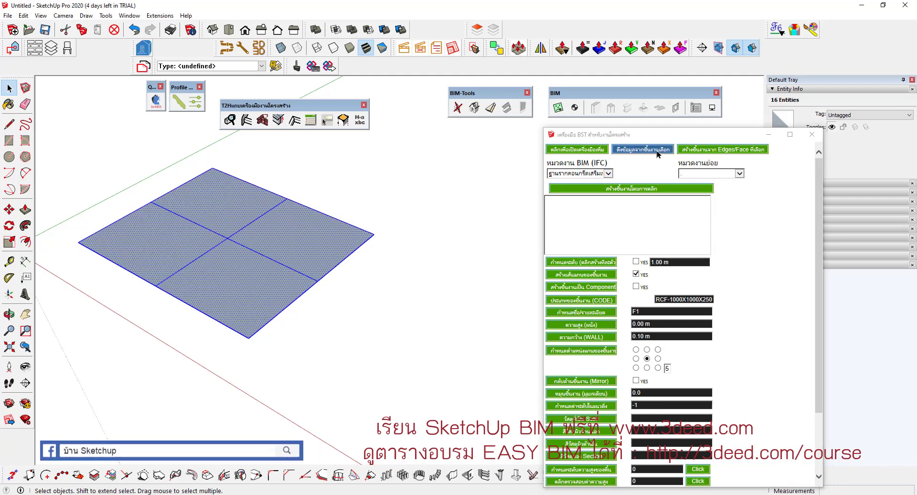
{"action": "left_click", "coordinate": [697, 151]}
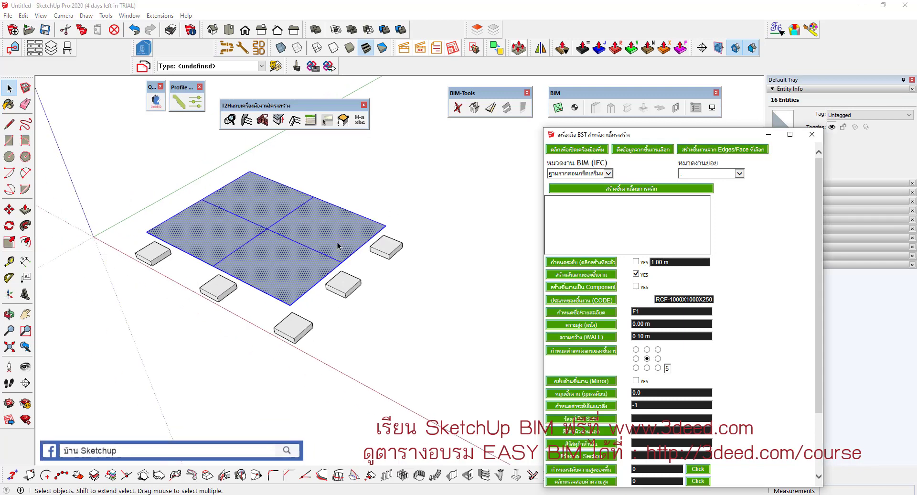
{"action": "left_click", "coordinate": [584, 174]}
Choose the RC column category with an RC-200X200 section.
{"action": "left_click", "coordinate": [567, 145]}
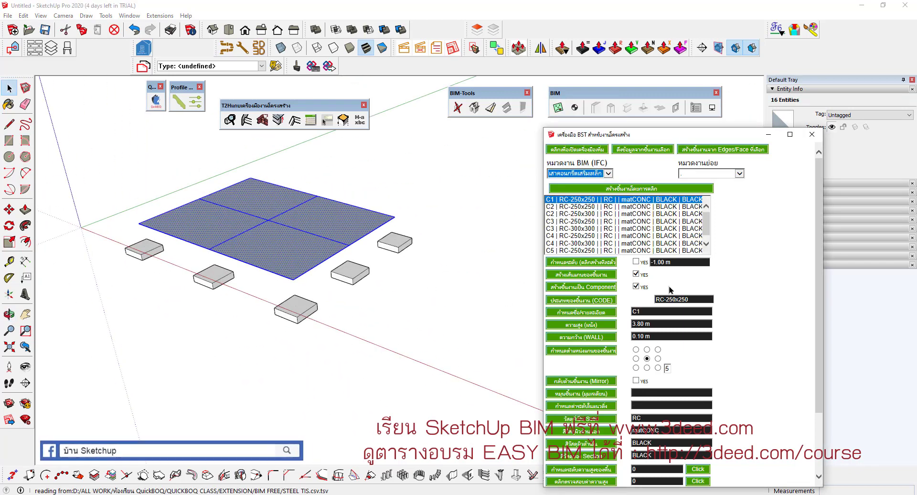
{"action": "left_click", "coordinate": [665, 325]}
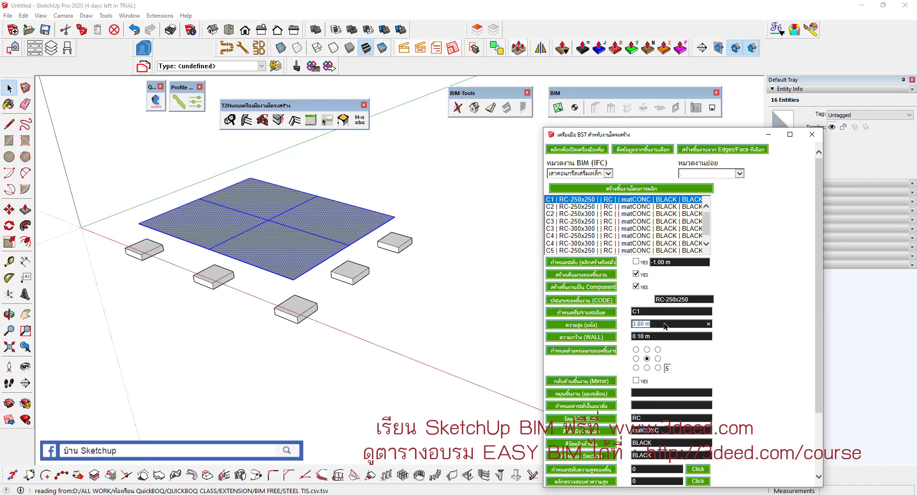
{"action": "type", "text": "1.2"}
{"action": "left_click", "coordinate": [705, 299]}
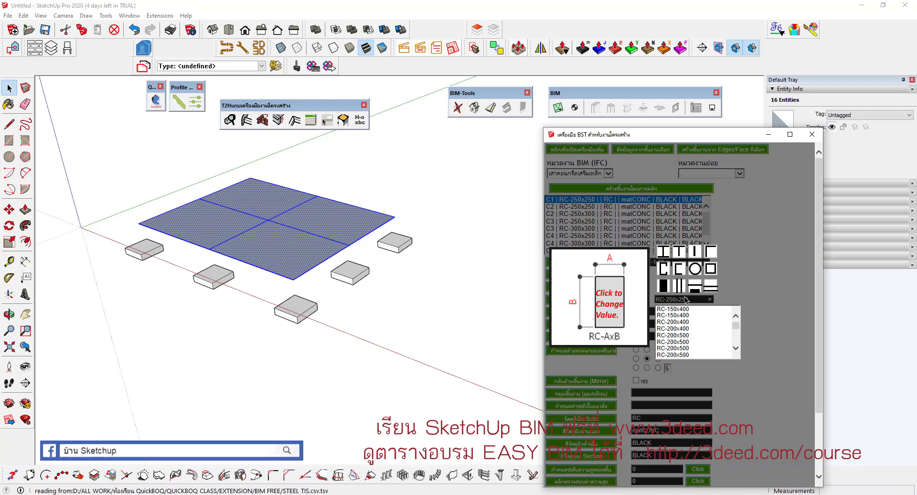
{"action": "key", "text": "BackSpace"}
{"action": "key", "text": "BackSpace"}
{"action": "key", "text": "BackSpace"}
{"action": "type", "text": "0X200"}
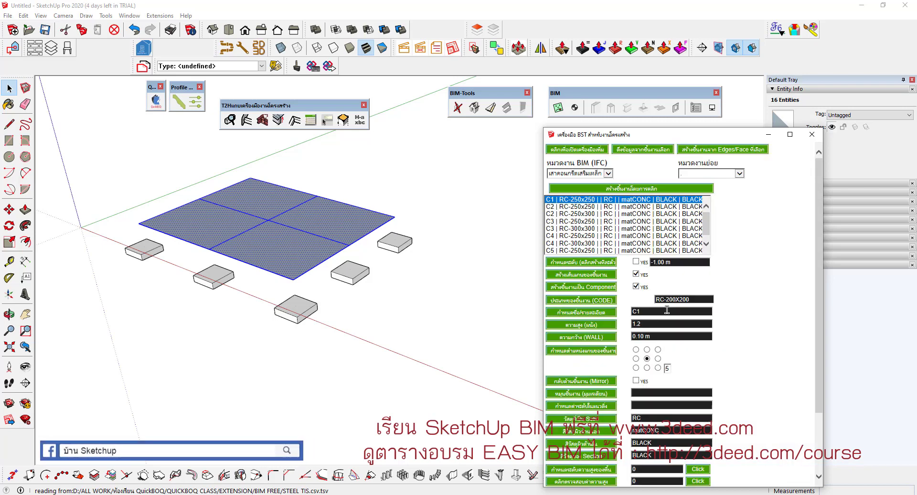
{"action": "left_click", "coordinate": [667, 313]}
Clear the RC, matCONC and BLACK material fields, then generate columns at the grid corners.
{"action": "double_click", "coordinate": [659, 417]}
{"action": "key", "text": "BackSpace"}
{"action": "double_click", "coordinate": [673, 430]}
{"action": "key", "text": "BackSpace"}
{"action": "double_click", "coordinate": [665, 442]}
{"action": "key", "text": "BackSpace"}
{"action": "double_click", "coordinate": [665, 454]}
{"action": "key", "text": "BackSpace"}
{"action": "left_click", "coordinate": [725, 149]}
Regenerate the C1 columns at 3.8 m height on every footing.
{"action": "double_click", "coordinate": [658, 324]}
{"action": "type", "text": "3.8"}
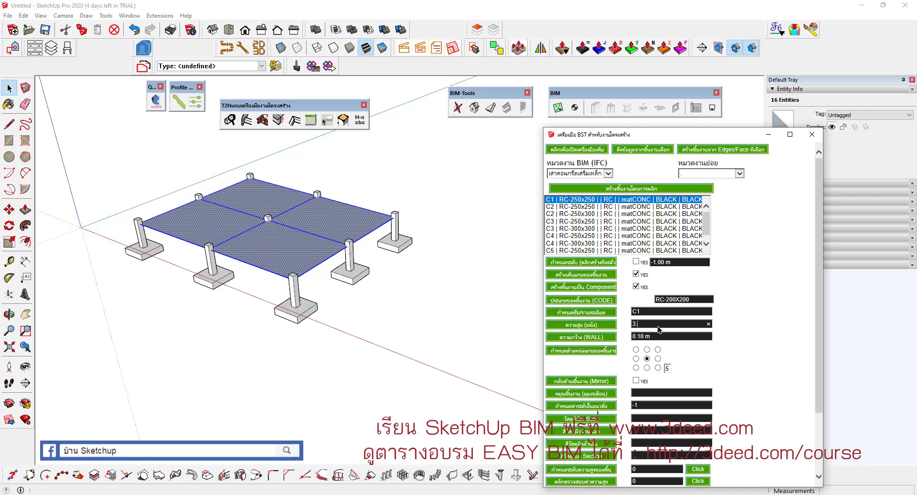
{"action": "double_click", "coordinate": [654, 405]}
{"action": "type", "text": ".2"}
{"action": "left_click", "coordinate": [705, 150]}
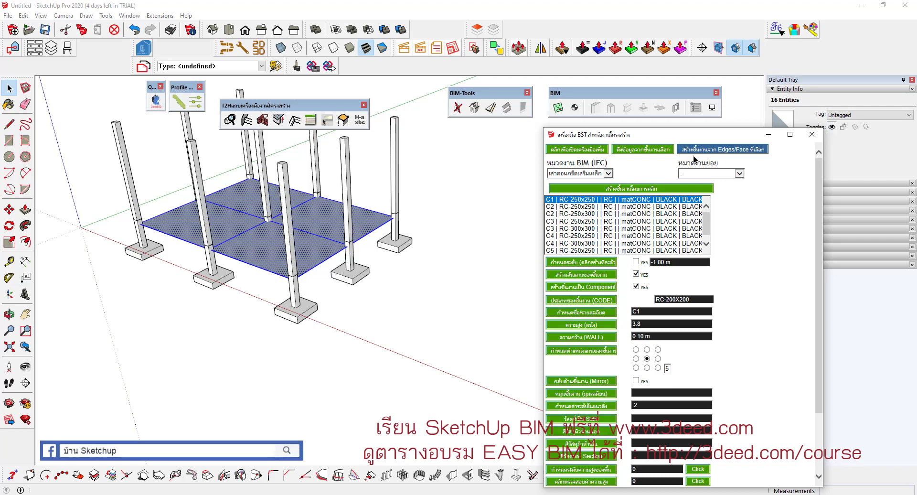
{"action": "left_click", "coordinate": [594, 174]}
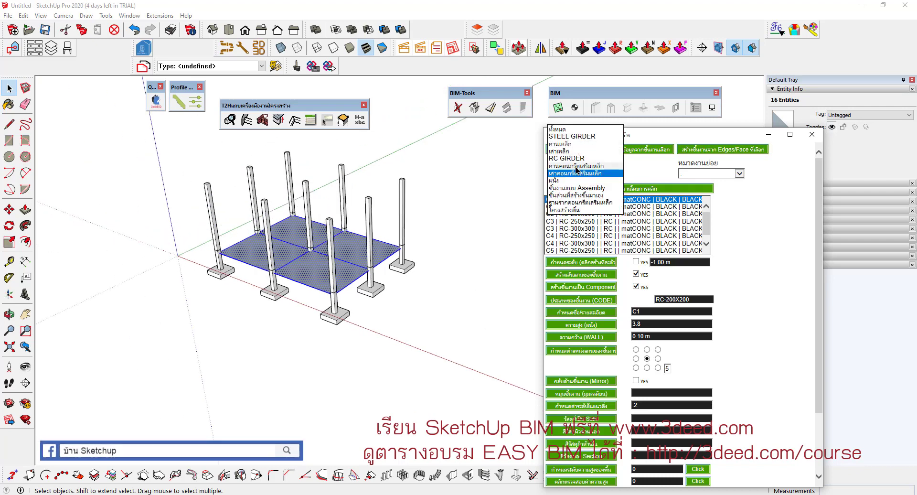
Switch to RC beams with an RC-200X400 section.
{"action": "left_click", "coordinate": [577, 166]}
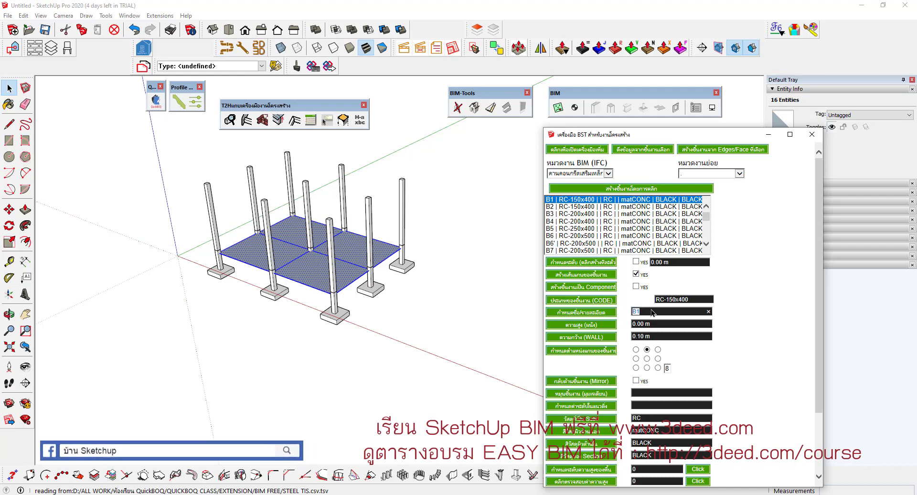
{"action": "left_click", "coordinate": [693, 300]}
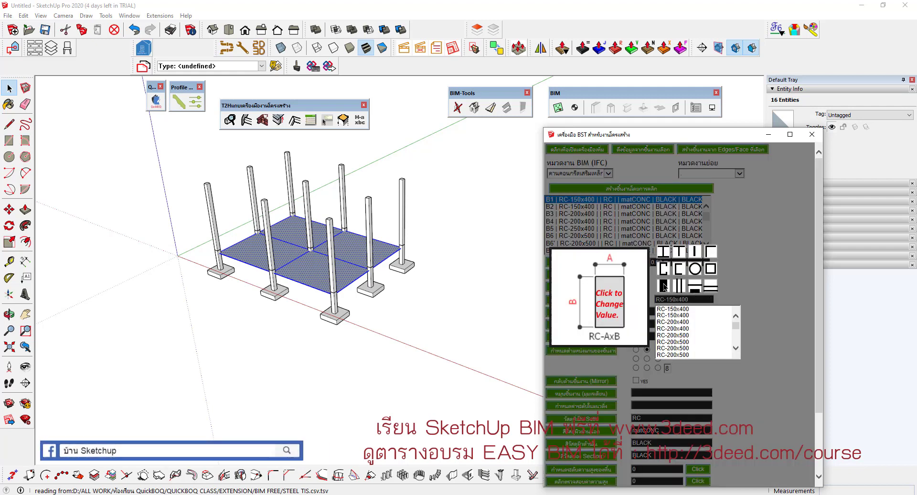
{"action": "key", "text": "BackSpace"}
{"action": "key", "text": "BackSpace"}
{"action": "key", "text": "BackSpace"}
{"action": "type", "text": "200X40"}
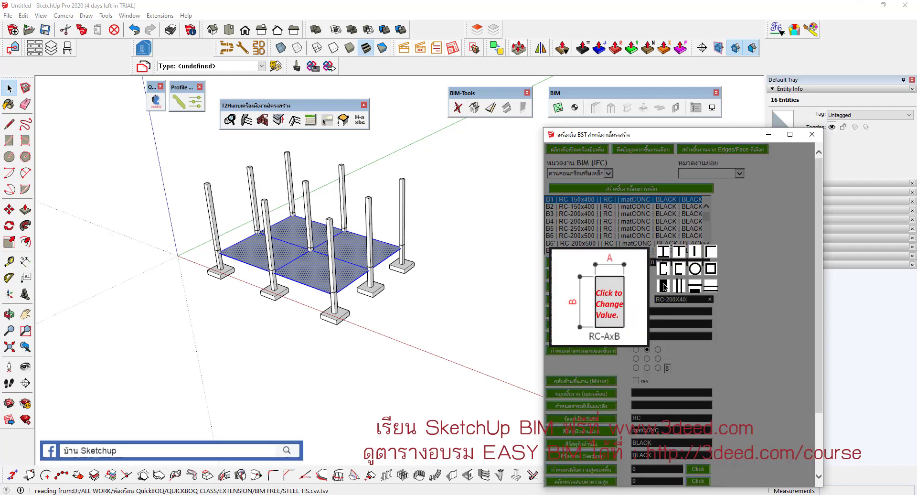
{"action": "type", "text": "0"}
{"action": "left_click", "coordinate": [660, 312]}
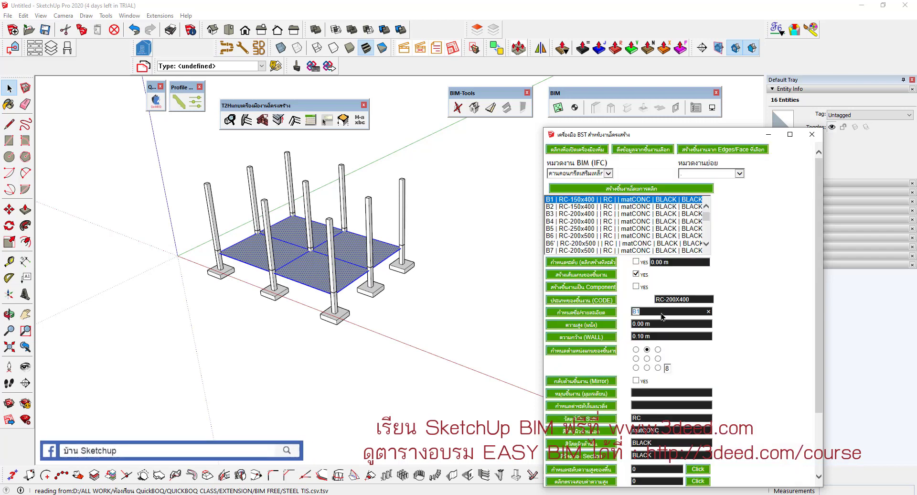
Clear the beam material fields, set offset 0.2, and generate beams along the grid edges.
{"action": "double_click", "coordinate": [659, 418]}
{"action": "key", "text": "BackSpace"}
{"action": "double_click", "coordinate": [672, 430]}
{"action": "key", "text": "BackSpace"}
{"action": "double_click", "coordinate": [668, 442]}
{"action": "key", "text": "BackSpace"}
{"action": "double_click", "coordinate": [665, 455]}
{"action": "type", "text": "0"}
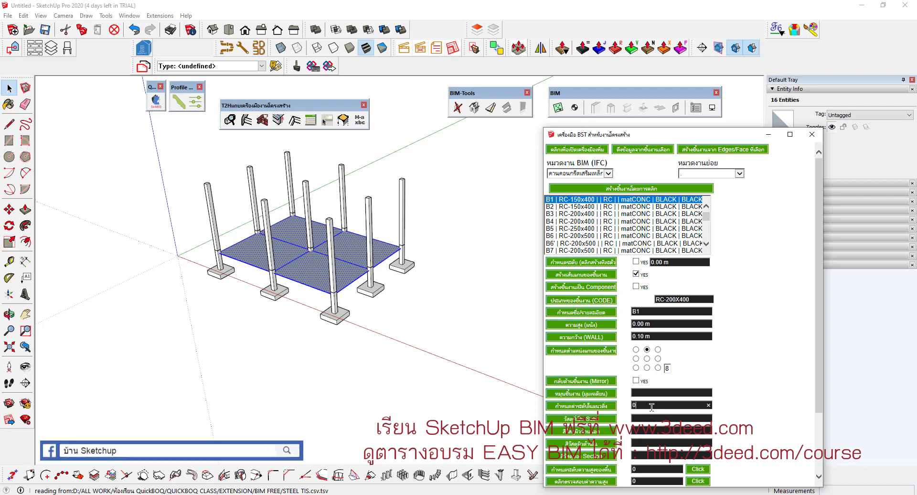
{"action": "type", "text": ".2"}
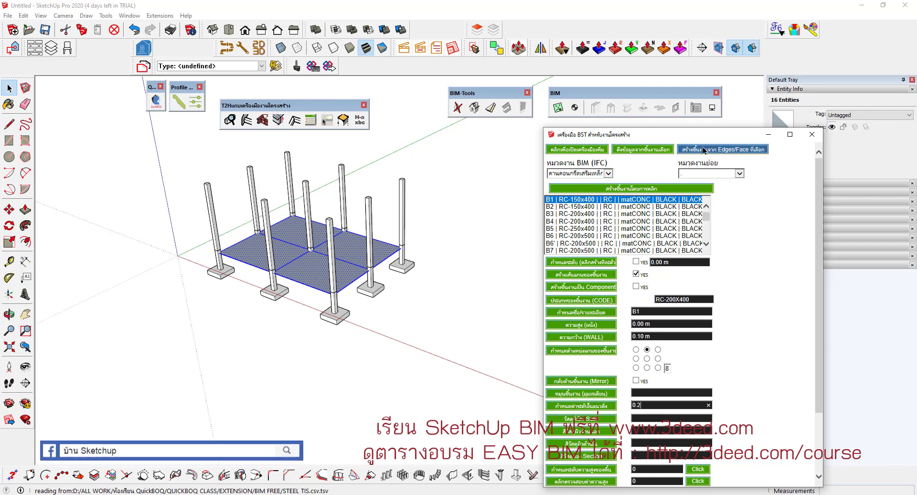
{"action": "left_click", "coordinate": [703, 150]}
Move the four-part slab plane up onto the column tops.
{"action": "scroll", "coordinate": [447, 260], "scroll_direction": "up", "scroll_amount": 3}
{"action": "scroll", "coordinate": [385, 317], "scroll_direction": "up", "scroll_amount": 3}
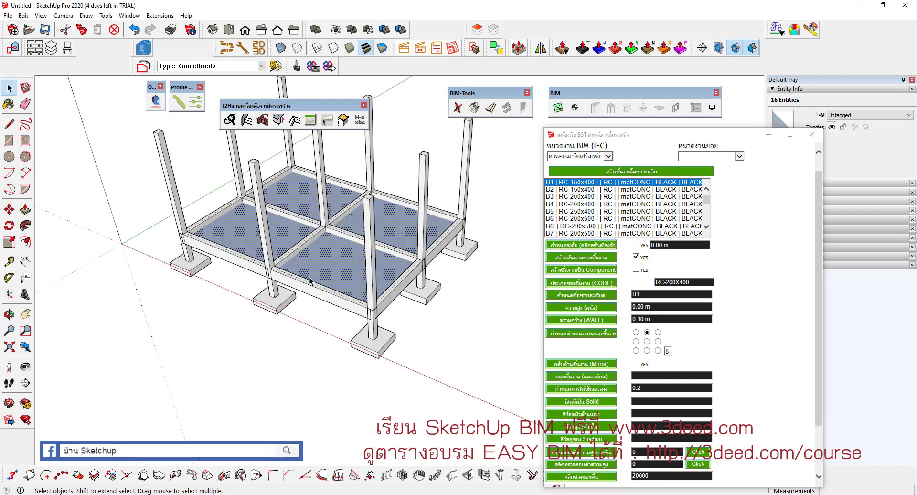
{"action": "key", "text": "m"}
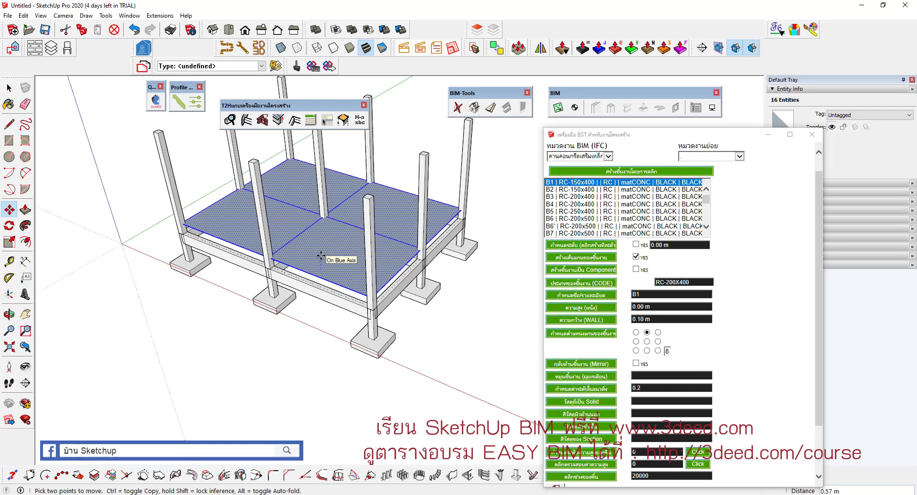
{"action": "left_click", "coordinate": [319, 269]}
{"action": "left_click", "coordinate": [256, 167]}
{"action": "scroll", "coordinate": [287, 220], "scroll_direction": "down", "scroll_amount": 3}
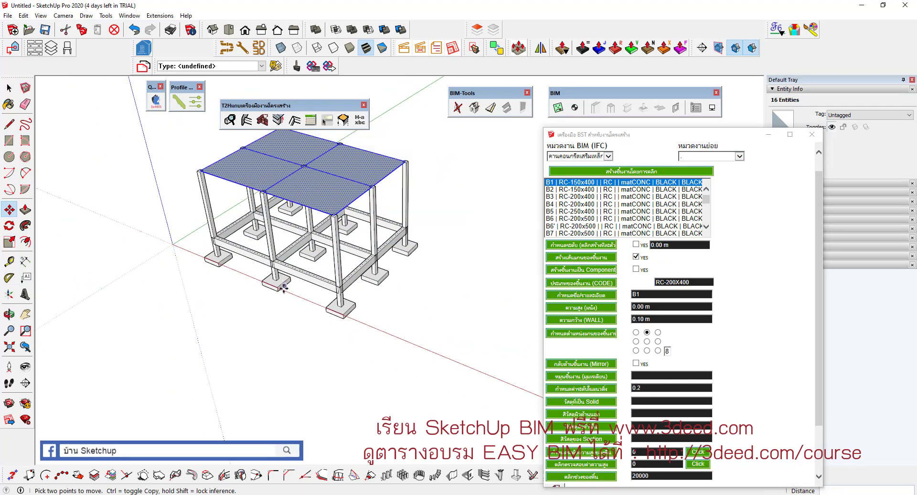
{"action": "scroll", "coordinate": [291, 224], "scroll_direction": "up", "scroll_amount": 3}
{"action": "key", "text": "space"}
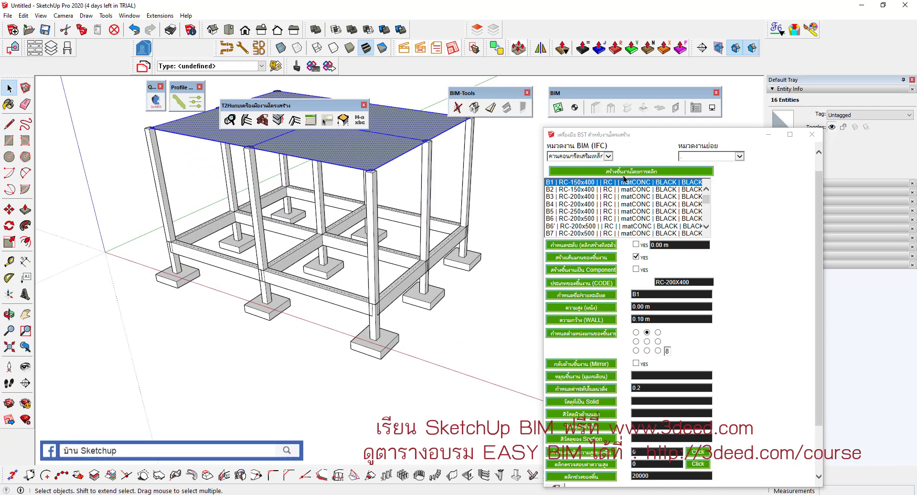
{"action": "left_click", "coordinate": [607, 156]}
Choose the floor slab category, clear its material fields and select the S1 name.
{"action": "left_click", "coordinate": [581, 200]}
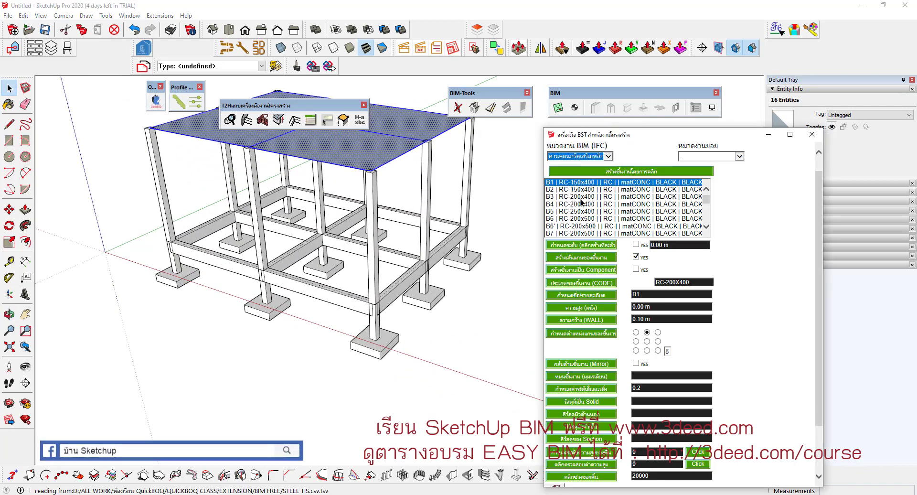
{"action": "double_click", "coordinate": [664, 400]}
{"action": "key", "text": "BackSpace"}
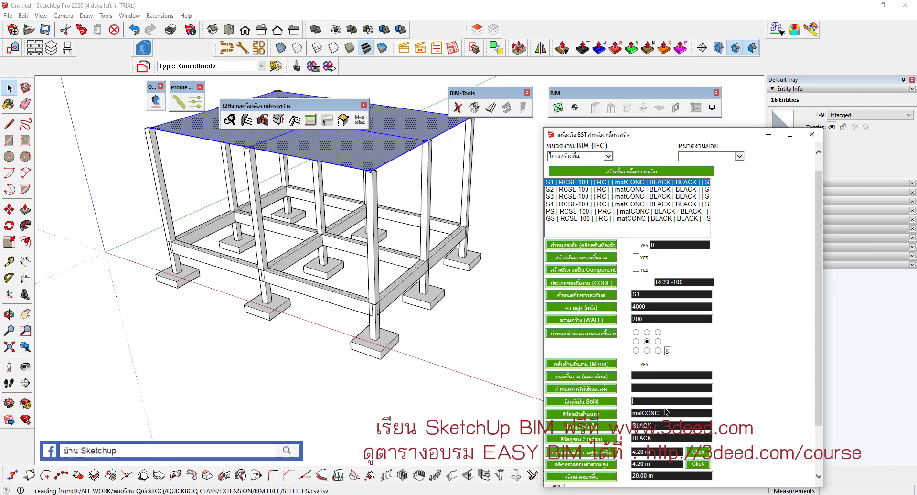
{"action": "double_click", "coordinate": [664, 413]}
{"action": "key", "text": "BackSpace"}
{"action": "double_click", "coordinate": [663, 425]}
{"action": "key", "text": "BackSpace"}
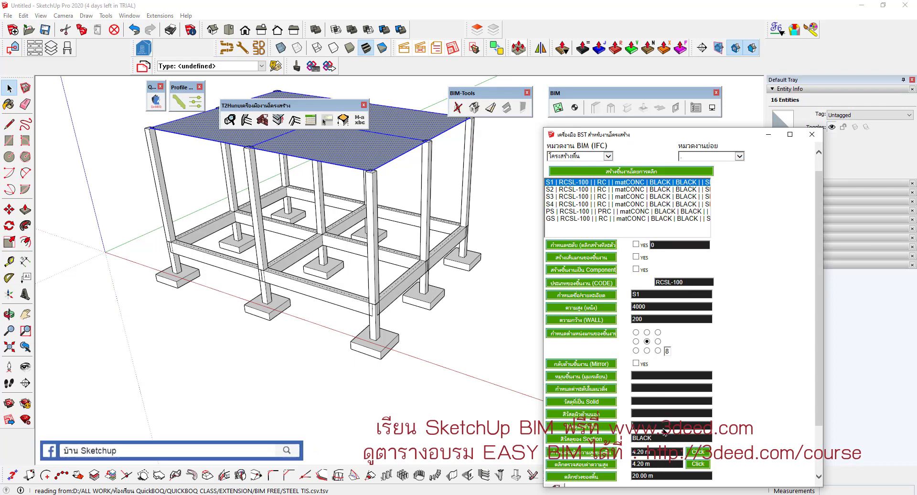
{"action": "double_click", "coordinate": [664, 437]}
{"action": "key", "text": "BackSpace"}
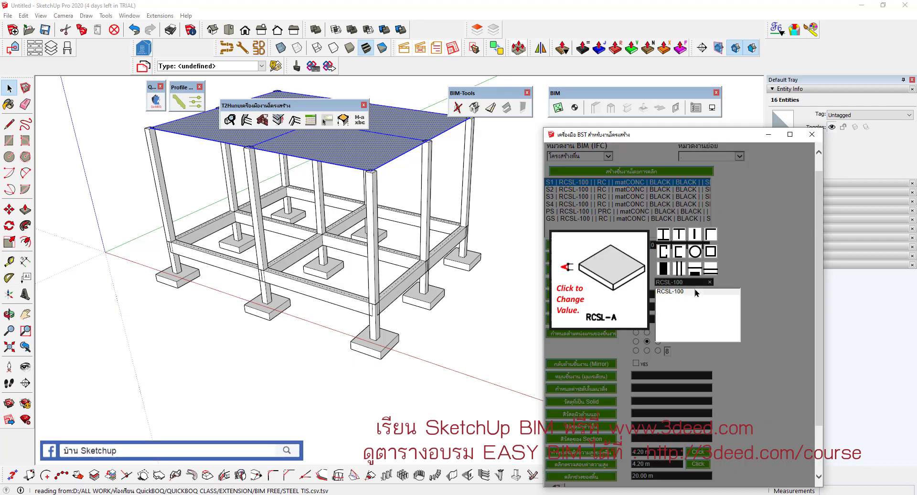
{"action": "double_click", "coordinate": [669, 294]}
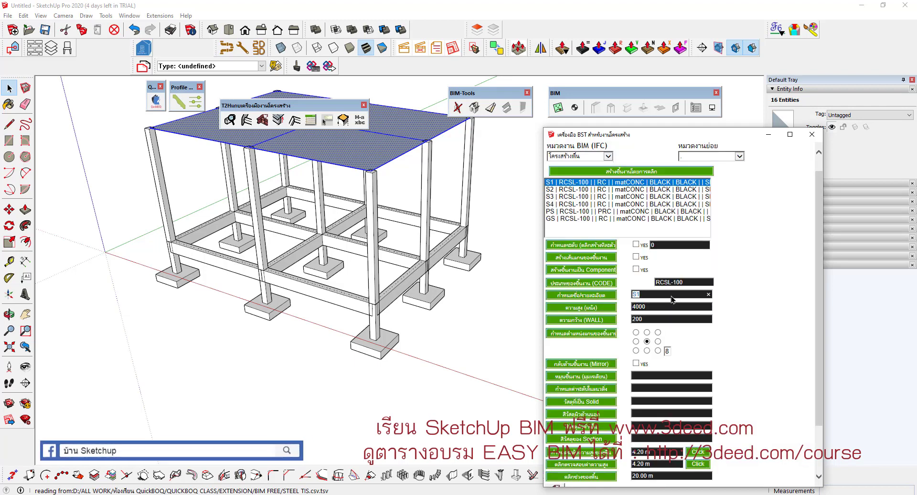
Create a slab level on the lower beams and place the RCSL-100 slabs.
{"action": "left_click", "coordinate": [697, 463]}
{"action": "scroll", "coordinate": [414, 297], "scroll_direction": "up", "scroll_amount": 3}
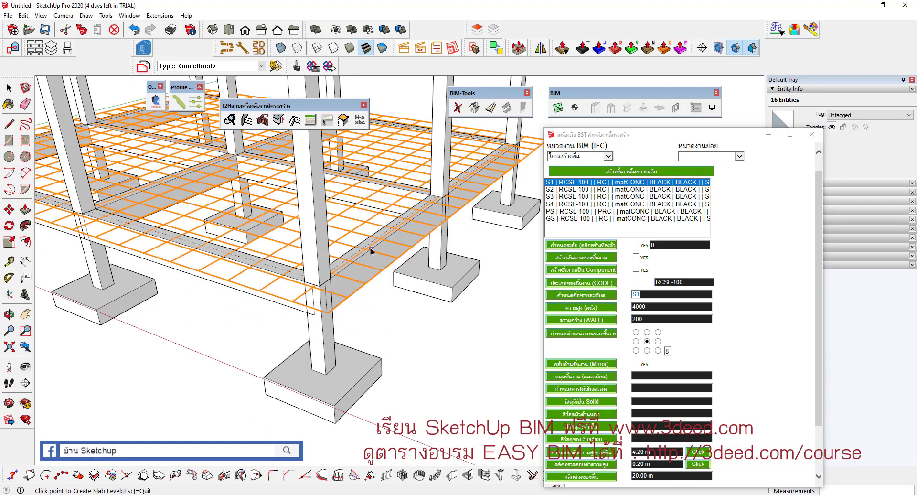
{"action": "left_click", "coordinate": [693, 454]}
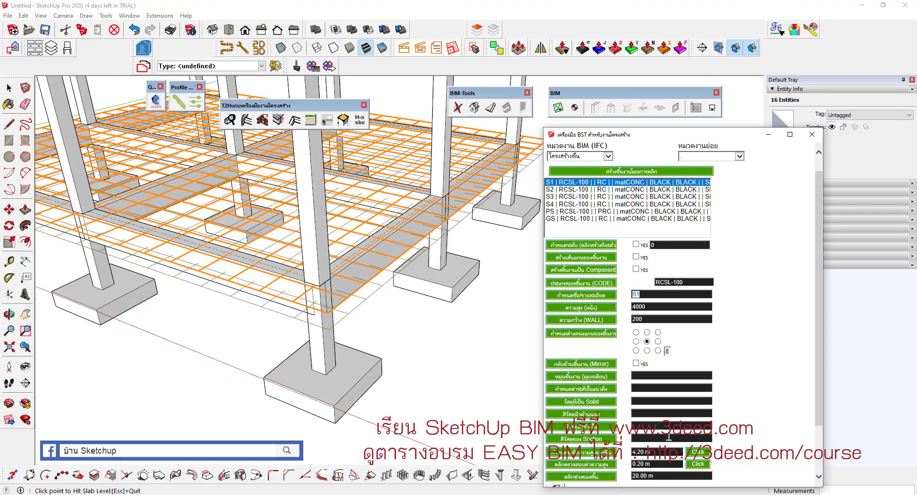
{"action": "left_click", "coordinate": [407, 243]}
{"action": "scroll", "coordinate": [404, 245], "scroll_direction": "down", "scroll_amount": 2}
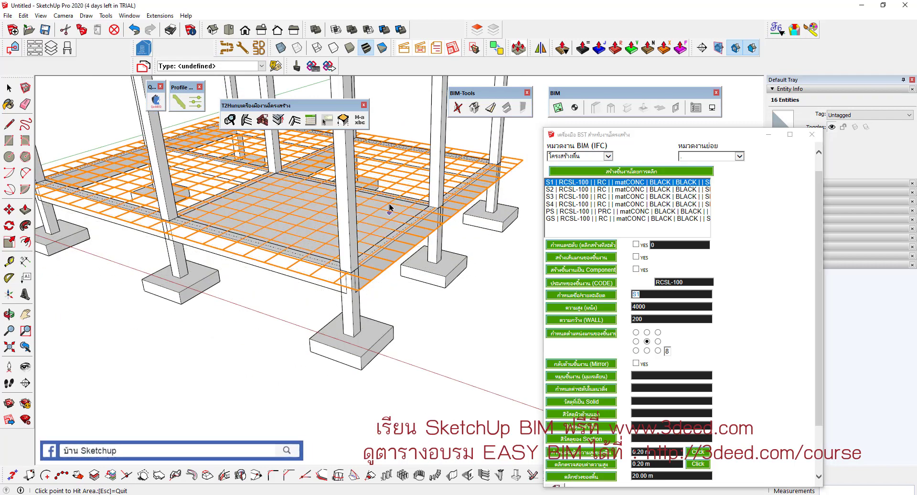
{"action": "scroll", "coordinate": [270, 254], "scroll_direction": "down", "scroll_amount": 3}
Fill the remaining slab area, then delete the top guide plane.
{"action": "left_click", "coordinate": [271, 254]}
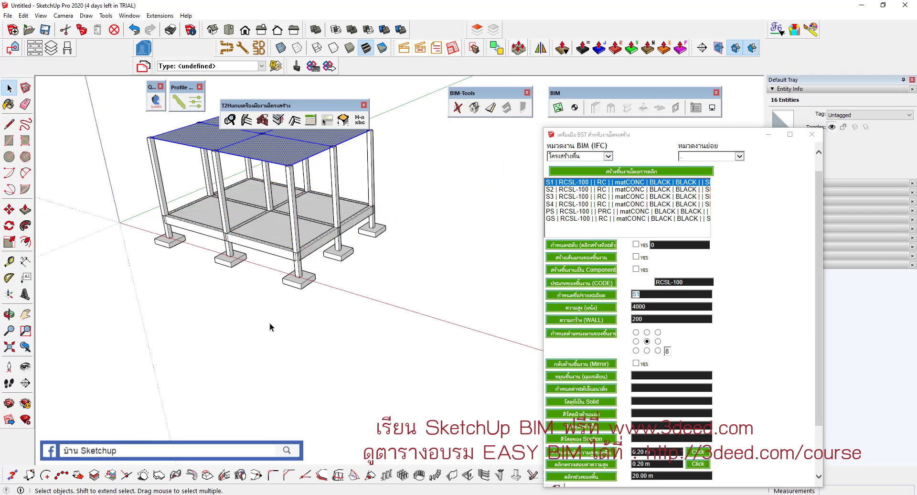
{"action": "scroll", "coordinate": [268, 323], "scroll_direction": "down", "scroll_amount": 3}
{"action": "scroll", "coordinate": [281, 205], "scroll_direction": "down", "scroll_amount": 2}
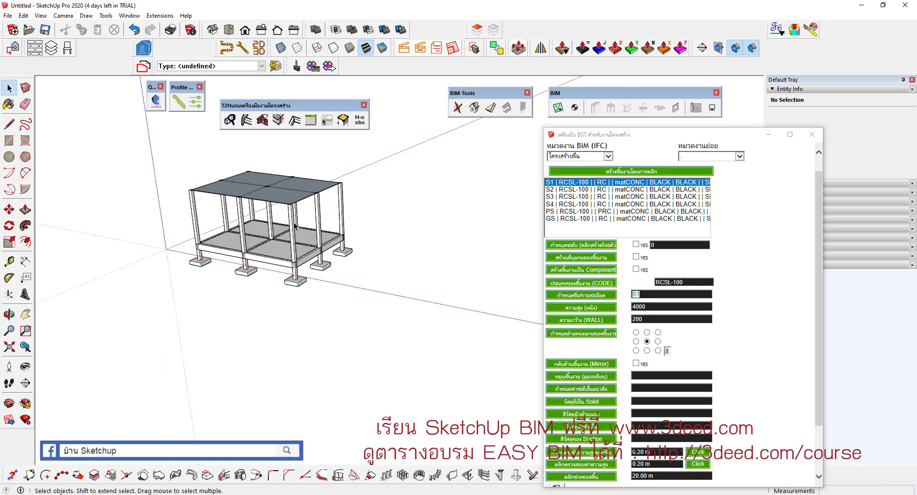
{"action": "left_click", "coordinate": [280, 202]}
{"action": "key", "text": "Delete"}
Move the slab dialog aside and show Entity Info for the front right column.
{"action": "scroll", "coordinate": [285, 228], "scroll_direction": "up", "scroll_amount": 2}
{"action": "scroll", "coordinate": [295, 269], "scroll_direction": "up", "scroll_amount": 2}
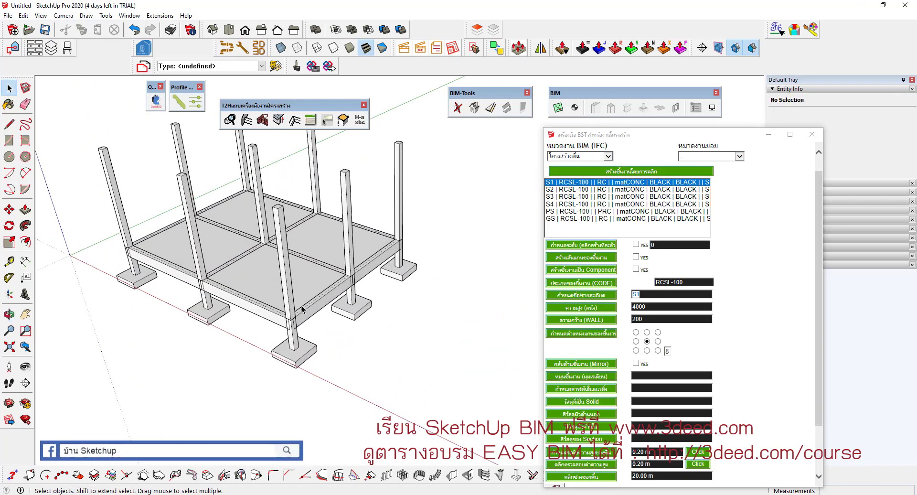
{"action": "scroll", "coordinate": [302, 308], "scroll_direction": "up", "scroll_amount": 2}
{"action": "left_click_drag", "start_coordinate": [589, 136], "coordinate": [429, 412]}
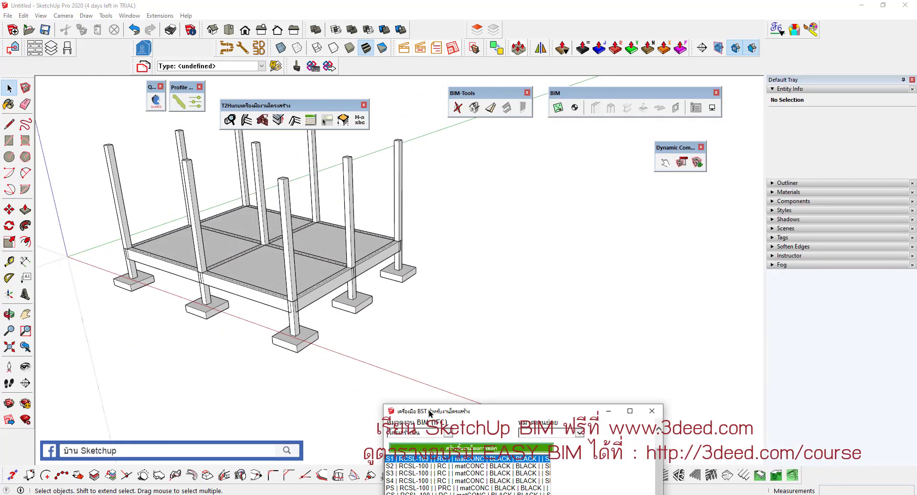
{"action": "left_click", "coordinate": [399, 215]}
{"action": "right_click", "coordinate": [399, 215]}
{"action": "left_click", "coordinate": [436, 71]}
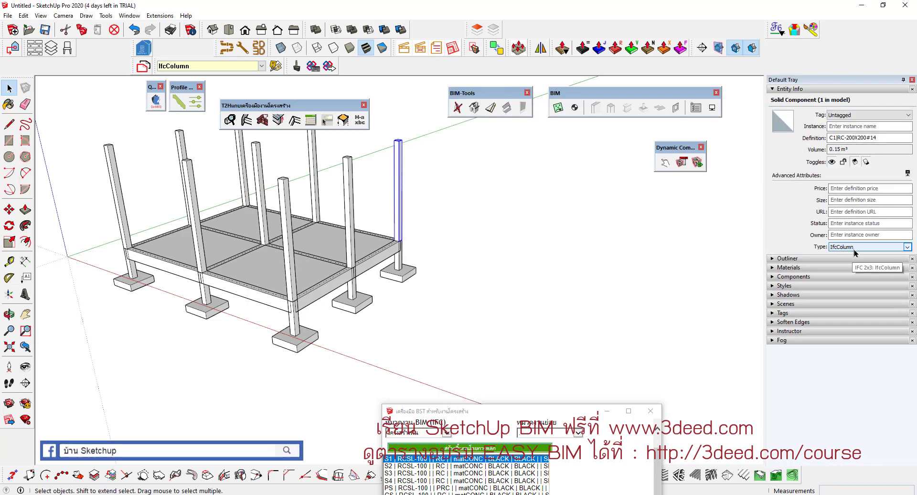
{"action": "scroll", "coordinate": [382, 340], "scroll_direction": "up", "scroll_amount": 2}
Check the IFC types of a beam, a slab and a column.
{"action": "left_click", "coordinate": [282, 293]}
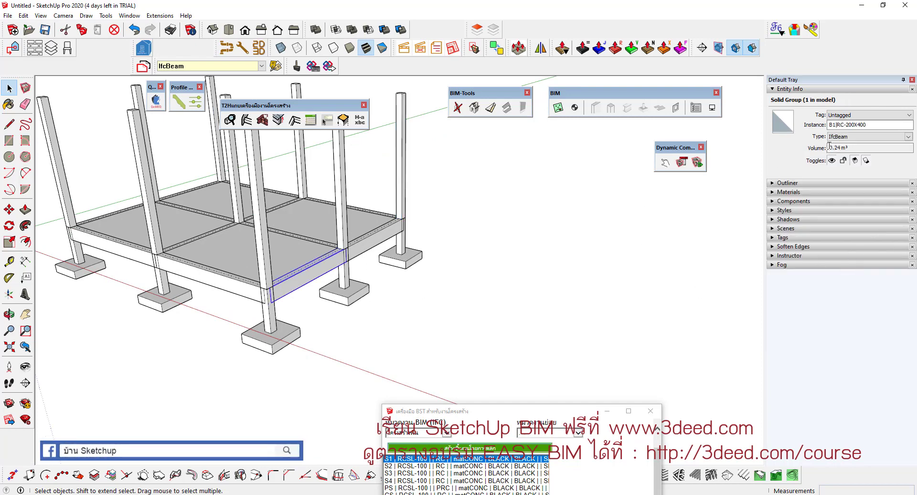
{"action": "left_click", "coordinate": [296, 247]}
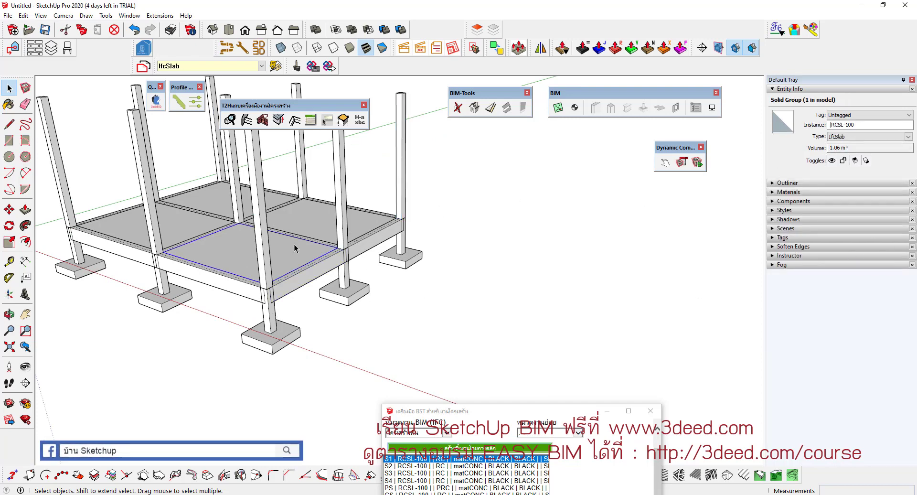
{"action": "left_click", "coordinate": [265, 217]}
{"action": "scroll", "coordinate": [265, 217], "scroll_direction": "down", "scroll_amount": 5}
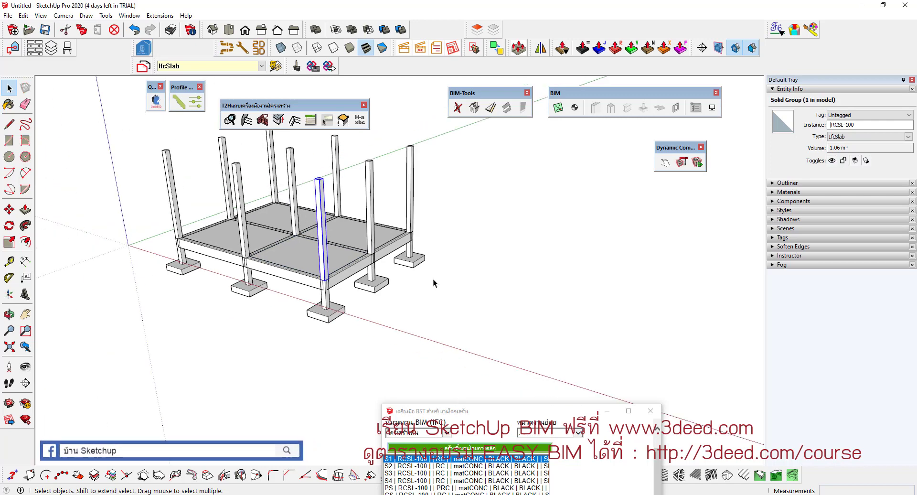
{"action": "middle_click_drag", "start_coordinate": [267, 218], "coordinate": [373, 260]}
{"action": "scroll", "coordinate": [315, 181], "scroll_direction": "up", "scroll_amount": 2}
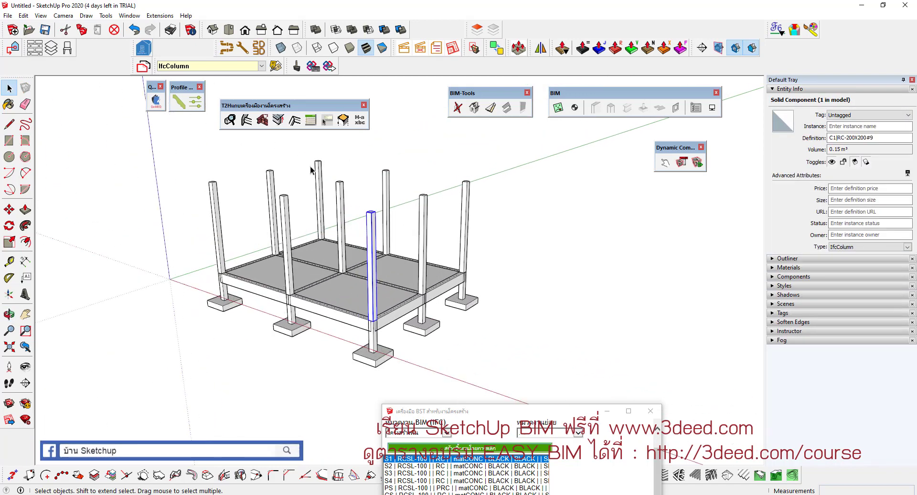
Query the front RC-200X200 column and enlarge the QueryAttributes list to show all rows.
{"action": "left_click", "coordinate": [324, 125]}
{"action": "scroll", "coordinate": [404, 220], "scroll_direction": "up", "scroll_amount": 5}
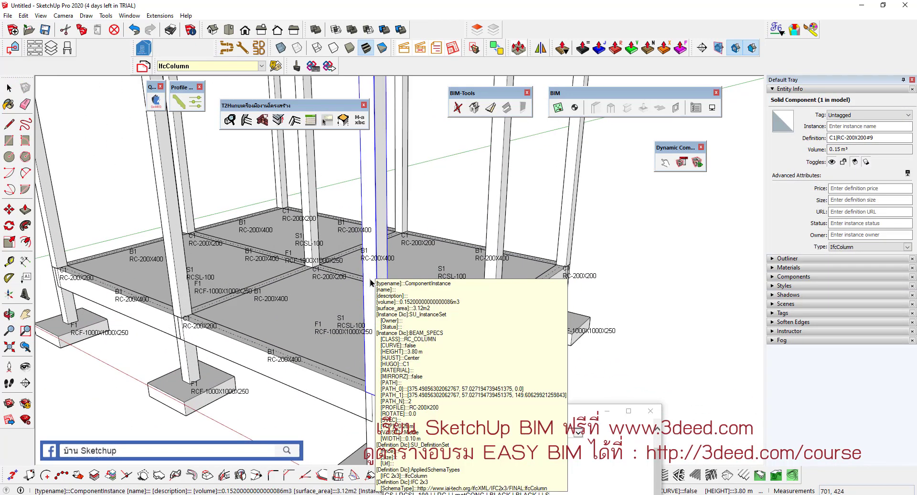
{"action": "left_click", "coordinate": [376, 196]}
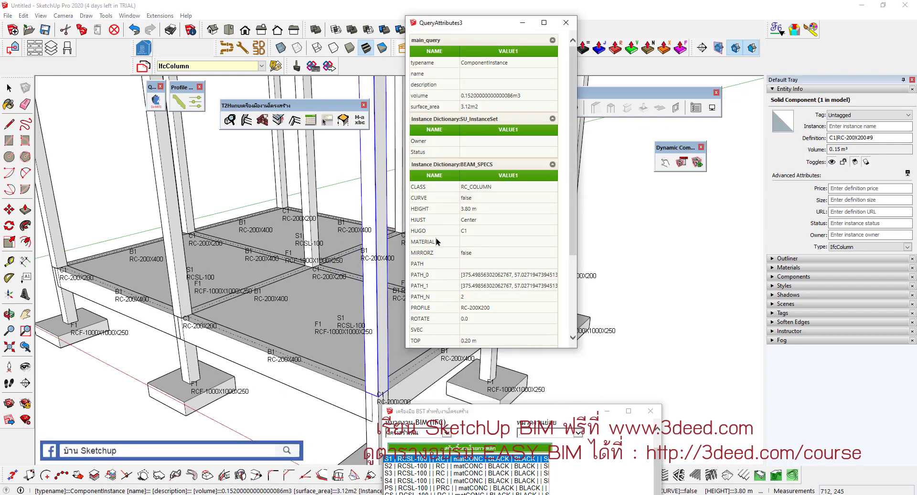
{"action": "left_click_drag", "start_coordinate": [577, 348], "coordinate": [591, 404]}
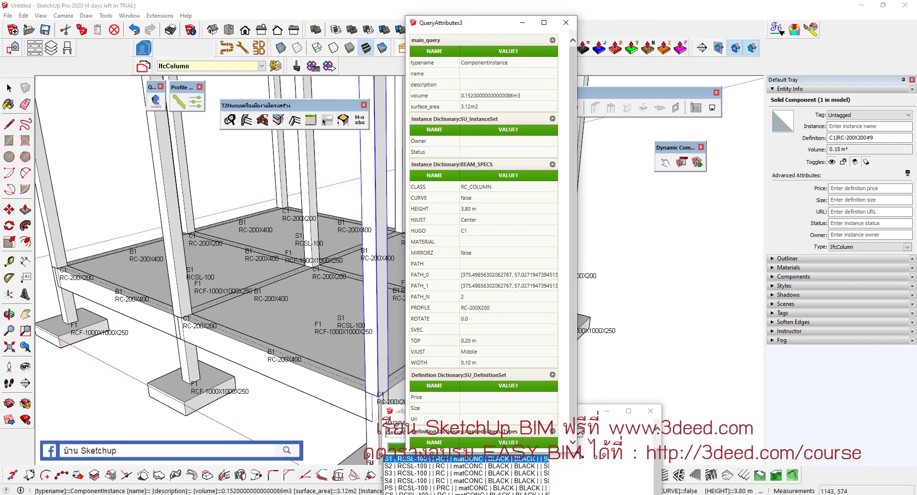
{"action": "left_click_drag", "start_coordinate": [591, 403], "coordinate": [581, 454]}
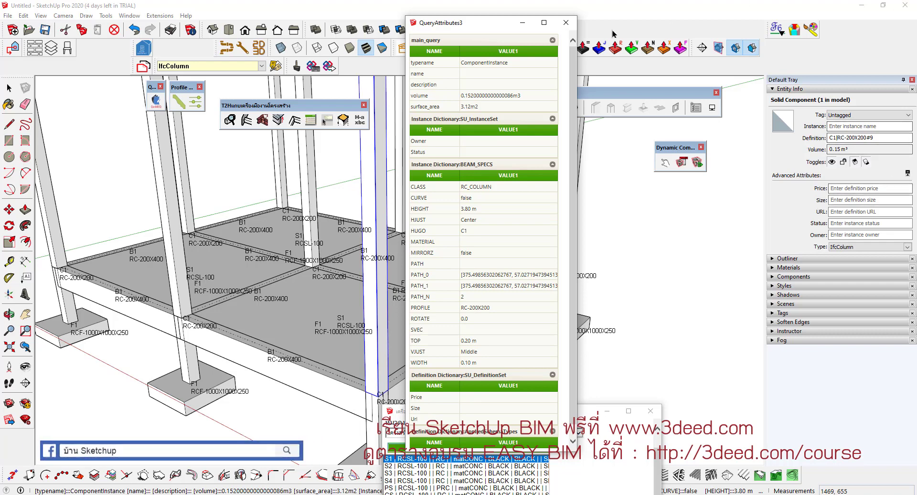
Close the attribute list and delete the entire RC frame model.
{"action": "left_click", "coordinate": [566, 23]}
{"action": "scroll", "coordinate": [478, 202], "scroll_direction": "down", "scroll_amount": 5}
{"action": "scroll", "coordinate": [337, 289], "scroll_direction": "down", "scroll_amount": 2}
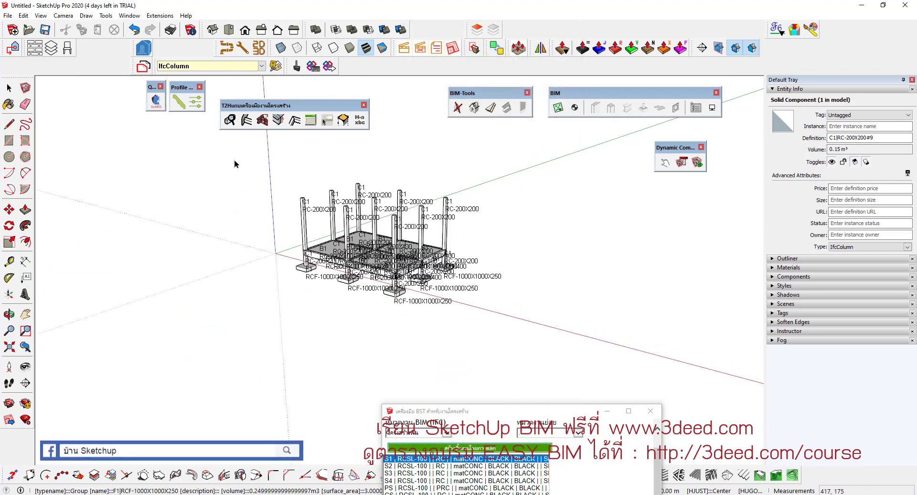
{"action": "left_click", "coordinate": [156, 101]}
{"action": "left_click", "coordinate": [566, 23]}
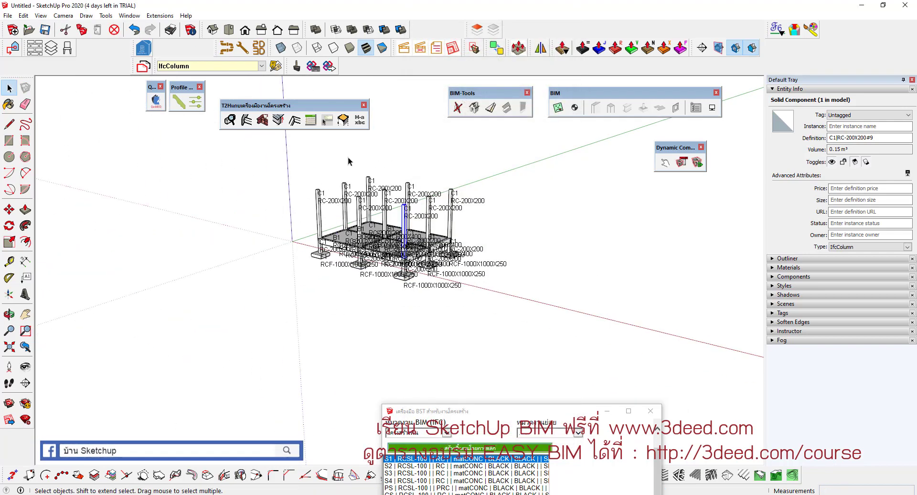
{"action": "scroll", "coordinate": [452, 329], "scroll_direction": "up", "scroll_amount": 3}
{"action": "key", "text": "space"}
{"action": "key", "text": "Delete"}
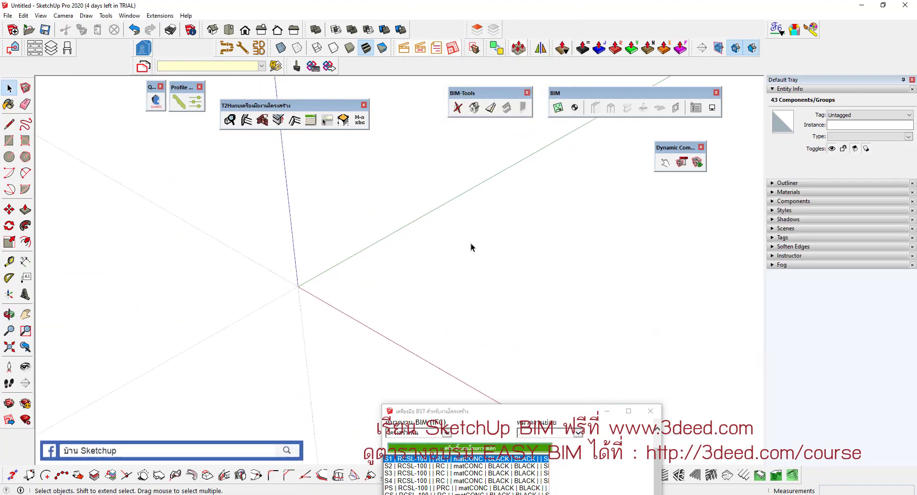
{"action": "middle_click_drag", "start_coordinate": [470, 246], "coordinate": [378, 260]}
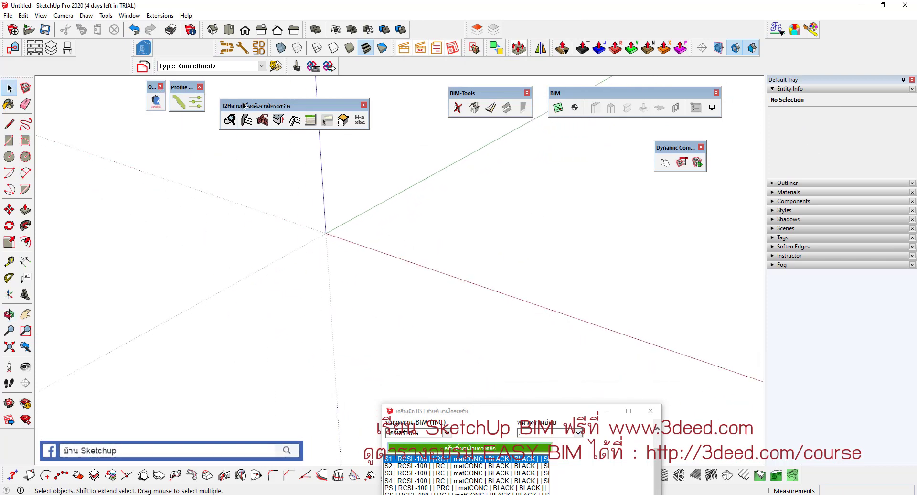
Dock the T2H, BIM-Tools and BIM toolbars together in one row.
{"action": "left_click_drag", "start_coordinate": [242, 104], "coordinate": [235, 87]}
{"action": "left_click_drag", "start_coordinate": [461, 92], "coordinate": [380, 84]}
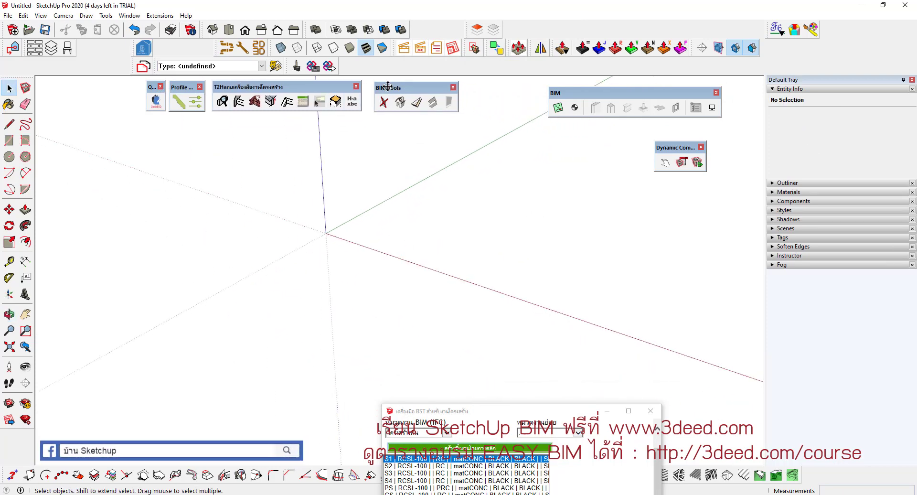
{"action": "left_click_drag", "start_coordinate": [567, 92], "coordinate": [474, 85]}
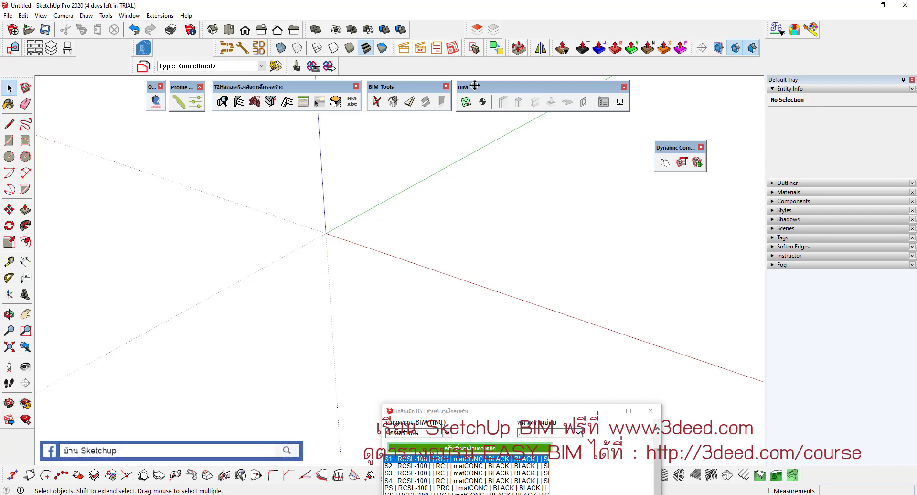
{"action": "left_click_drag", "start_coordinate": [387, 87], "coordinate": [409, 125]}
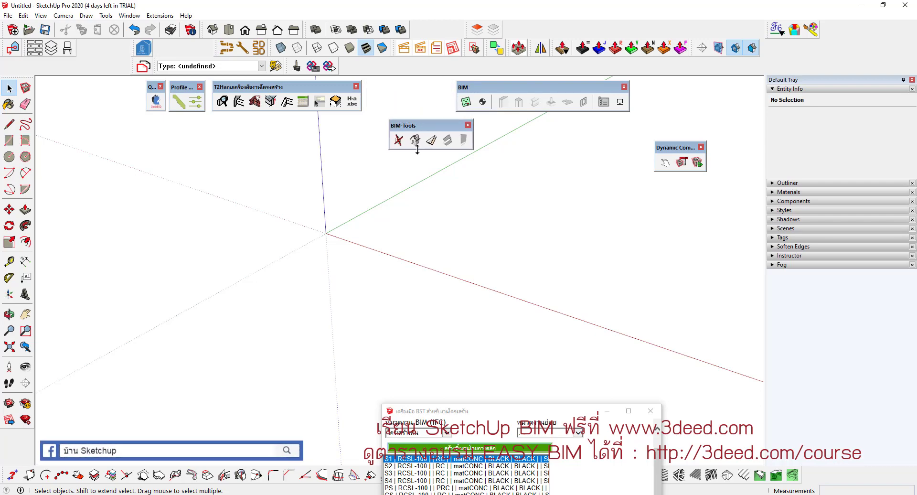
{"action": "middle_click_drag", "start_coordinate": [415, 163], "coordinate": [358, 139]}
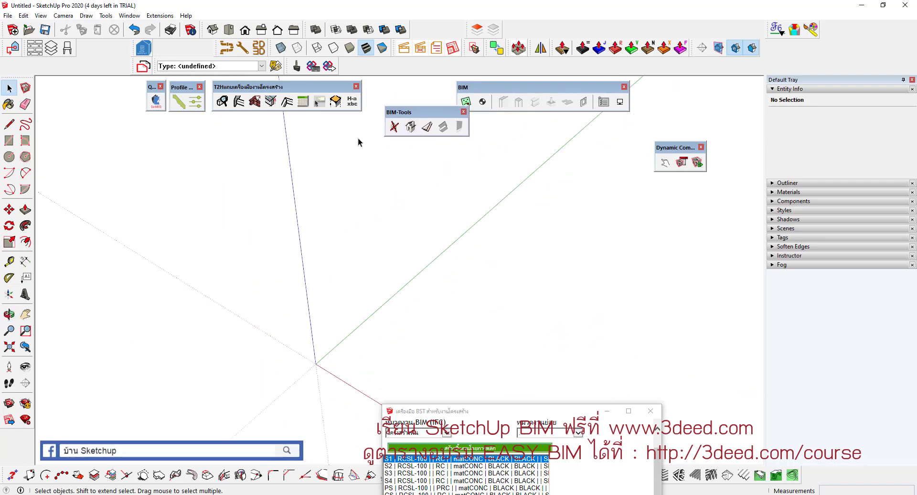
{"action": "scroll", "coordinate": [358, 138], "scroll_direction": "down", "scroll_amount": 2}
{"action": "scroll", "coordinate": [377, 248], "scroll_direction": "down", "scroll_amount": 2}
Draw a 5,5 square near the origin and select its face and edges.
{"action": "key", "text": "r"}
{"action": "left_click", "coordinate": [350, 273]}
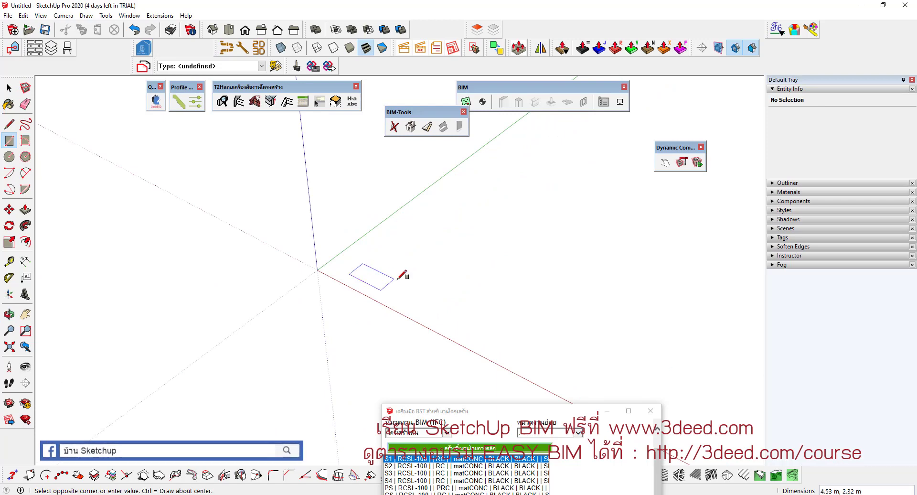
{"action": "type", "text": "5,5"}
{"action": "key", "text": "Return"}
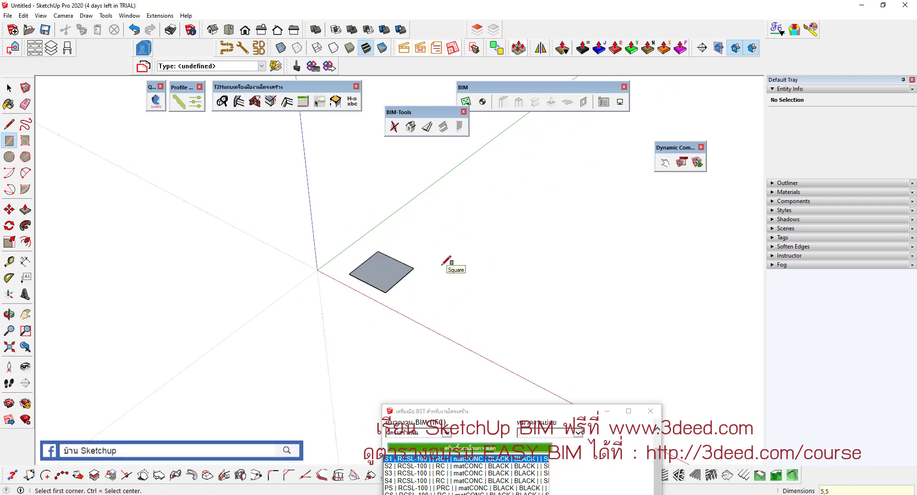
{"action": "key", "text": "space"}
{"action": "scroll", "coordinate": [439, 265], "scroll_direction": "up", "scroll_amount": 2}
{"action": "double_click", "coordinate": [350, 272]}
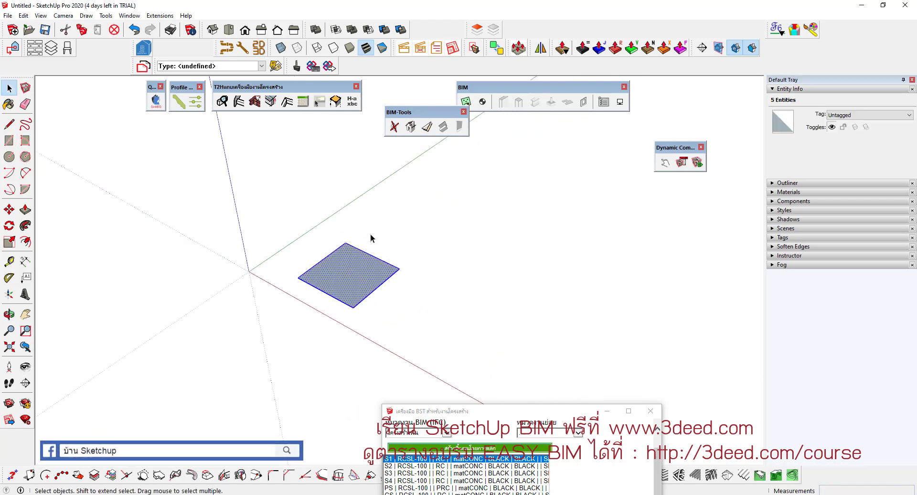
In BIM-Tools, set height 3 and width 0.1, then create walls from the square's edges.
{"action": "left_click", "coordinate": [411, 126]}
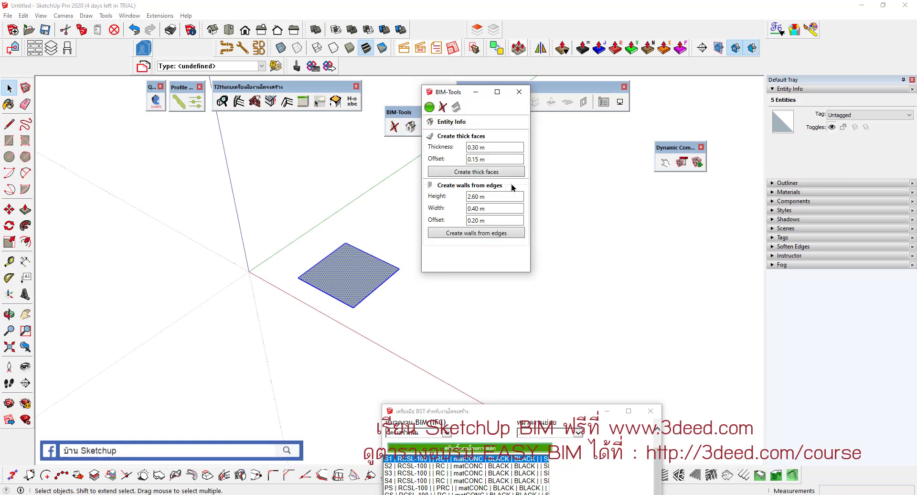
{"action": "left_click_drag", "start_coordinate": [530, 271], "coordinate": [590, 289]}
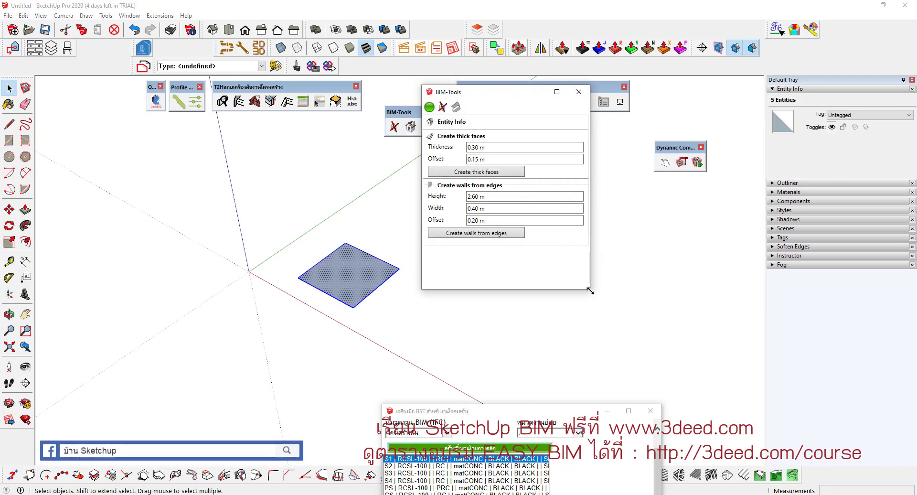
{"action": "left_click", "coordinate": [503, 199]}
{"action": "left_click_drag", "start_coordinate": [503, 198], "coordinate": [460, 202]}
{"action": "type", "text": "3"}
{"action": "key", "text": "Tab"}
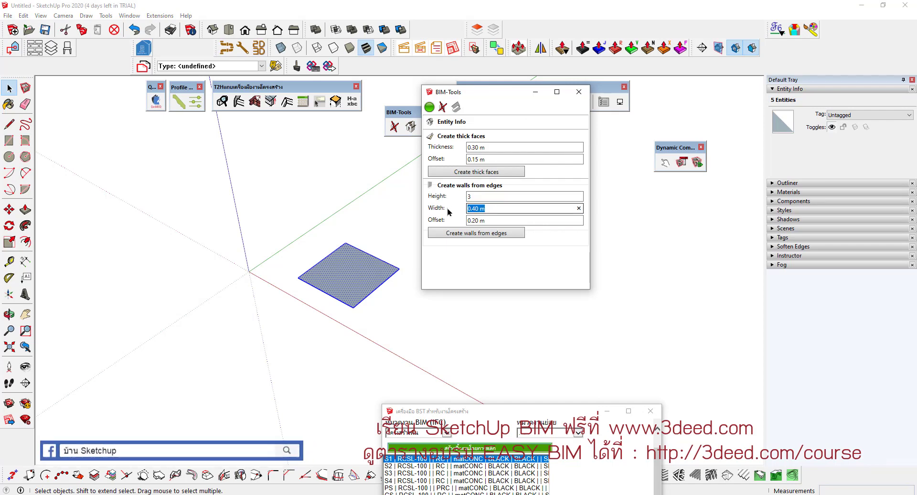
{"action": "type", "text": ".1"}
{"action": "key", "text": "Tab"}
{"action": "type", "text": "0"}
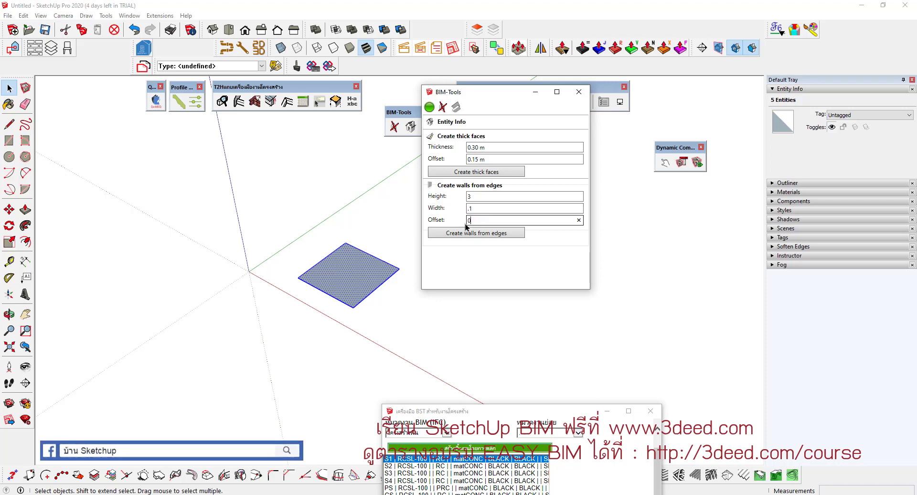
{"action": "left_click", "coordinate": [486, 233]}
{"action": "scroll", "coordinate": [329, 267], "scroll_direction": "up", "scroll_amount": 2}
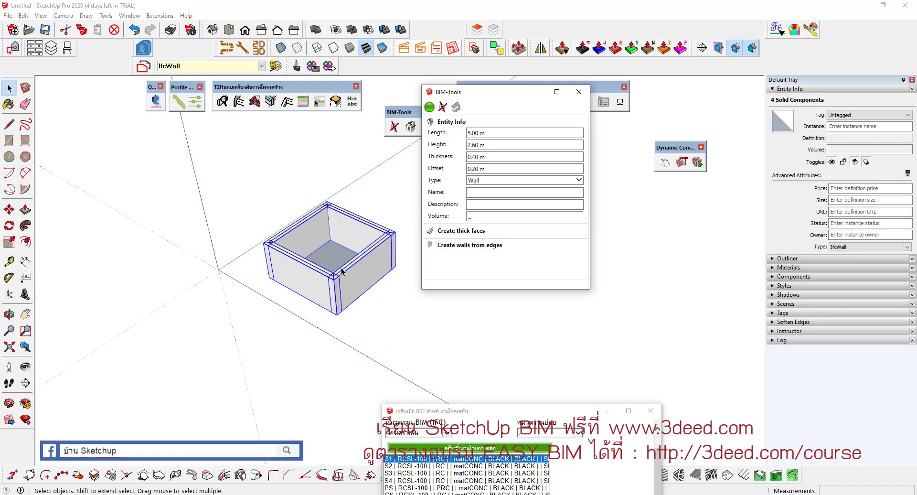
{"action": "scroll", "coordinate": [335, 271], "scroll_direction": "up", "scroll_amount": 3}
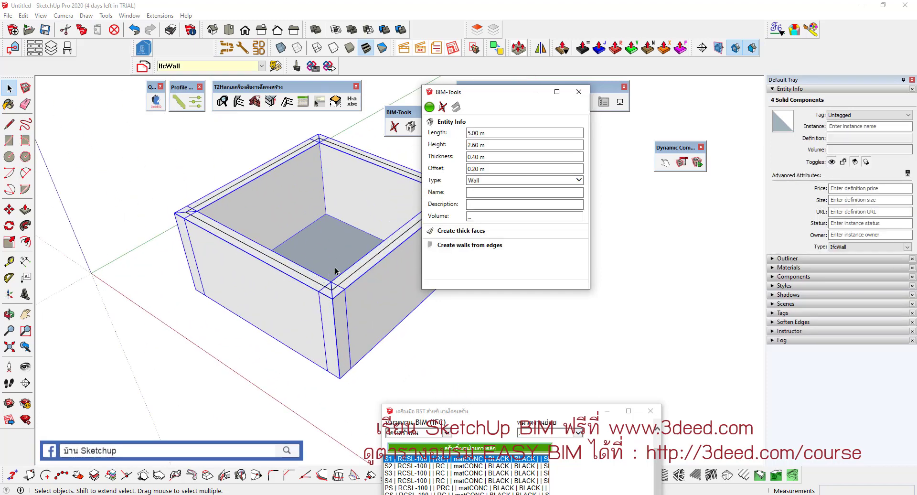
Set the new walls to 3 m height, 0.10 m thickness and 0 offset.
{"action": "left_click", "coordinate": [495, 145]}
{"action": "left_click_drag", "start_coordinate": [499, 146], "coordinate": [450, 149]}
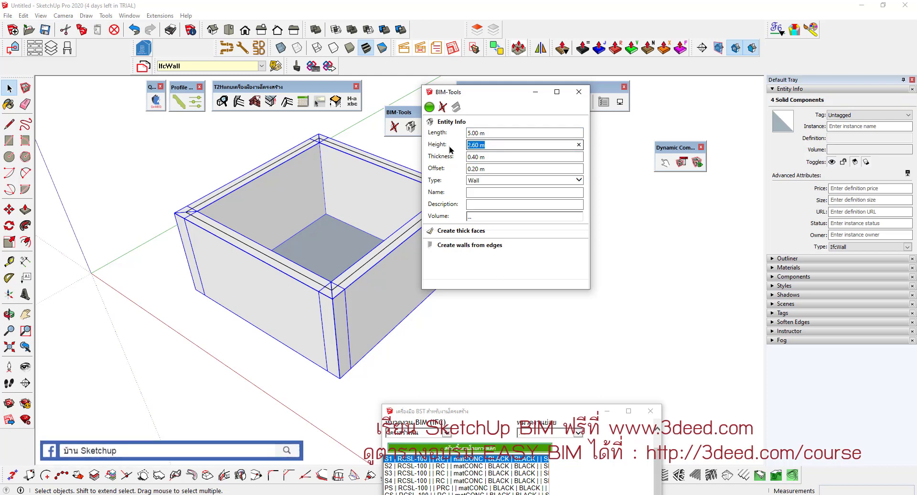
{"action": "type", "text": "3"}
{"action": "key", "text": "Tab"}
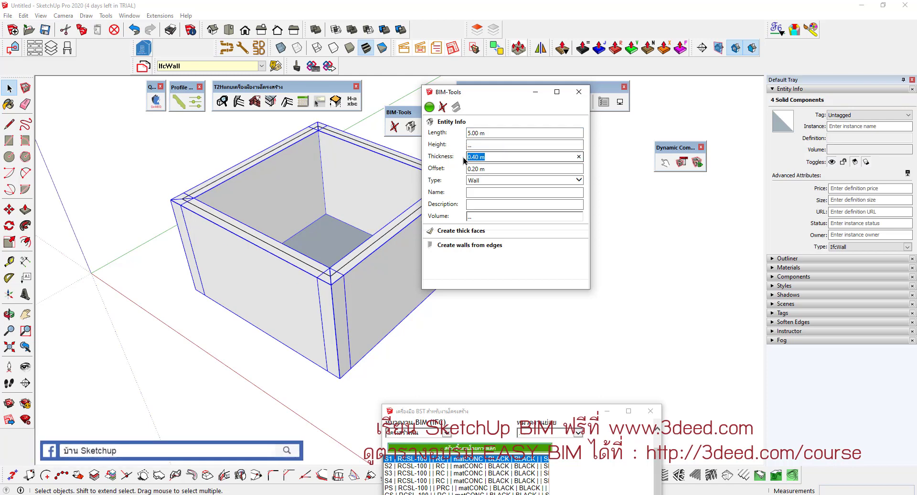
{"action": "key", "text": "BackSpace"}
{"action": "key", "text": "Tab"}
{"action": "left_click_drag", "start_coordinate": [499, 169], "coordinate": [461, 175]}
{"action": "type", "text": "0"}
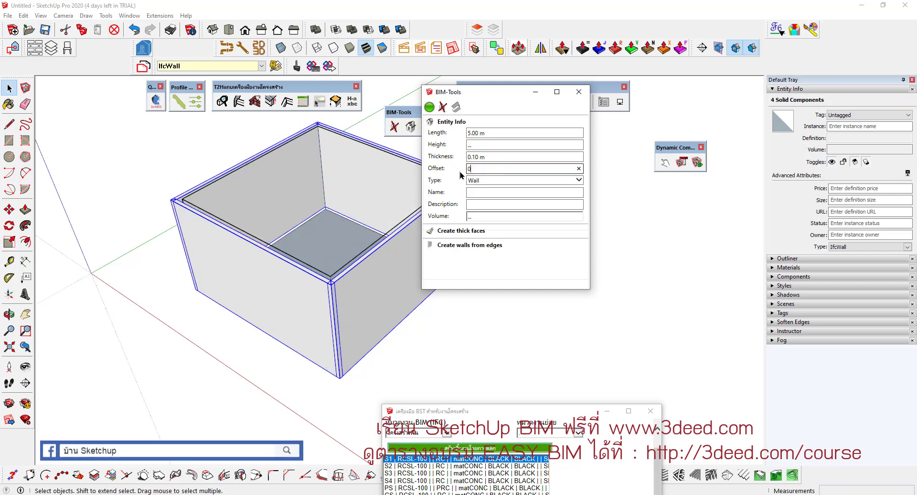
{"action": "key", "text": "Return"}
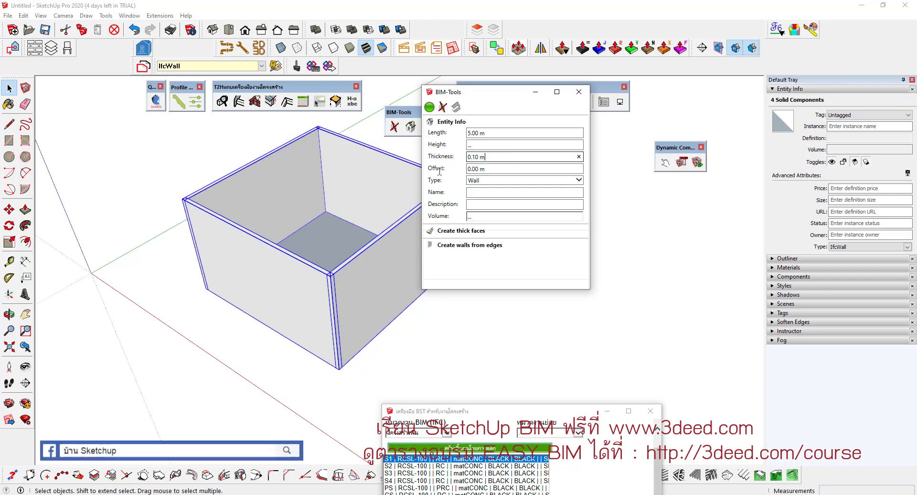
{"action": "middle_click_drag", "start_coordinate": [305, 286], "coordinate": [247, 215]}
{"action": "key", "text": "space"}
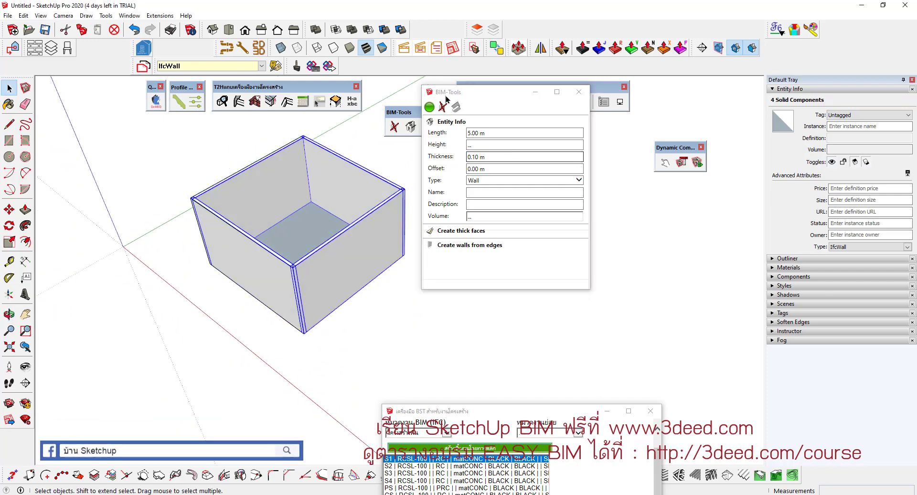
{"action": "left_click", "coordinate": [378, 298]}
{"action": "middle_click_drag", "start_coordinate": [379, 297], "coordinate": [360, 287]}
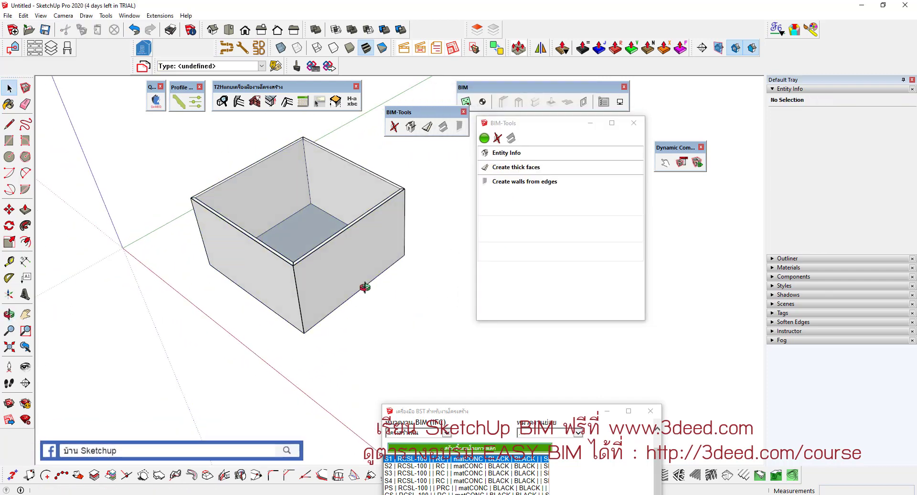
Turn the BIM-Tools walls back into thin faces and stretch the box's end face outward.
{"action": "left_click", "coordinate": [484, 139]}
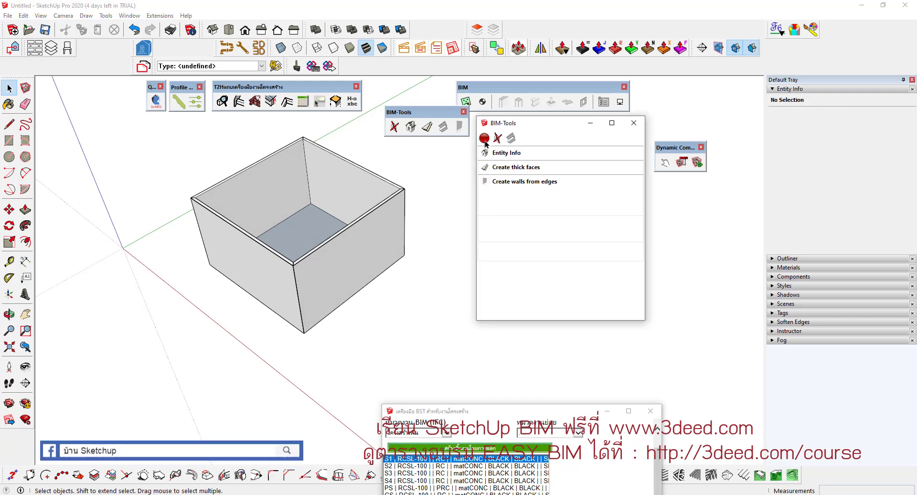
{"action": "left_click", "coordinate": [510, 139]}
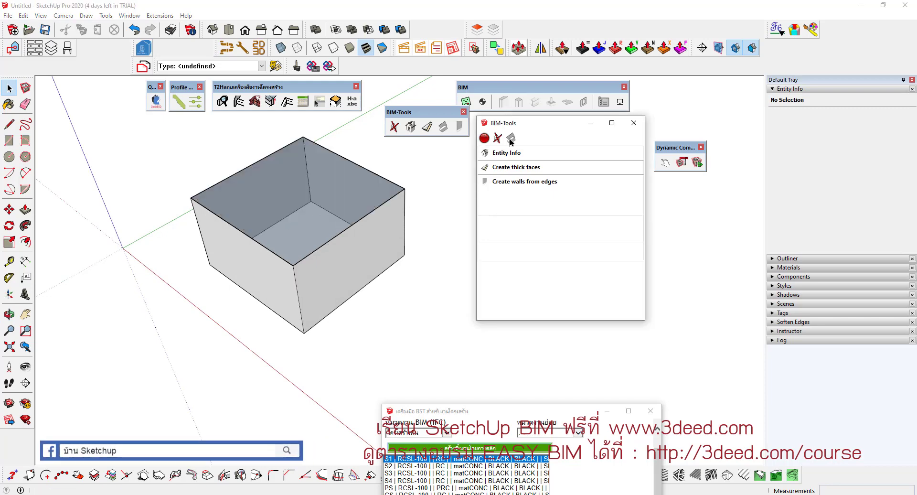
{"action": "middle_click_drag", "start_coordinate": [334, 210], "coordinate": [319, 214]}
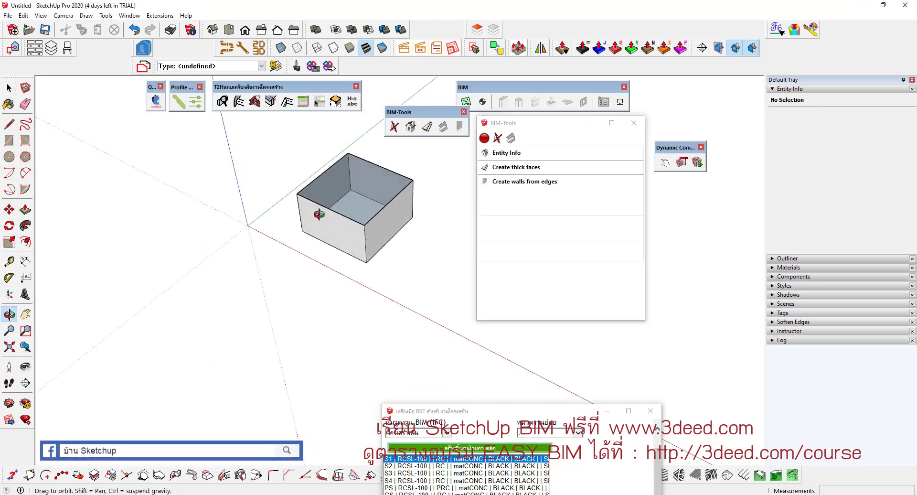
{"action": "left_click", "coordinate": [383, 224]}
{"action": "scroll", "coordinate": [350, 231], "scroll_direction": "down", "scroll_amount": 3}
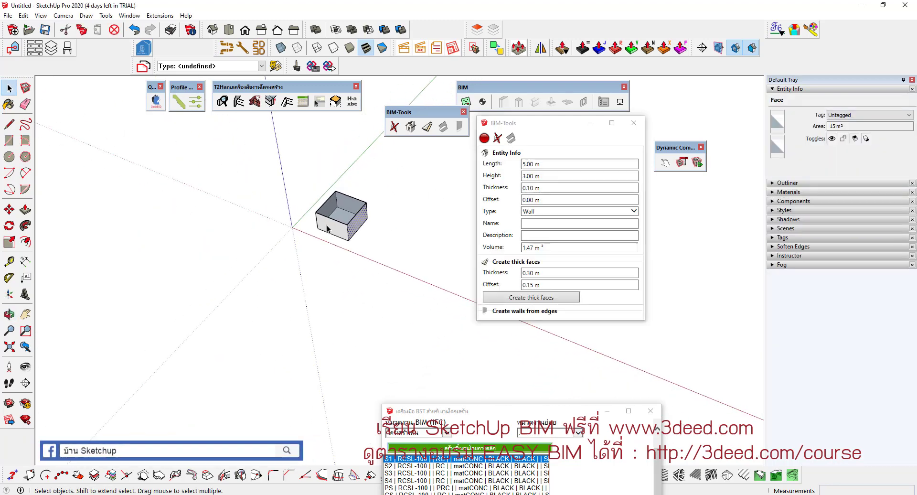
{"action": "double_click", "coordinate": [351, 234]}
{"action": "key", "text": "m"}
{"action": "left_click", "coordinate": [352, 250]}
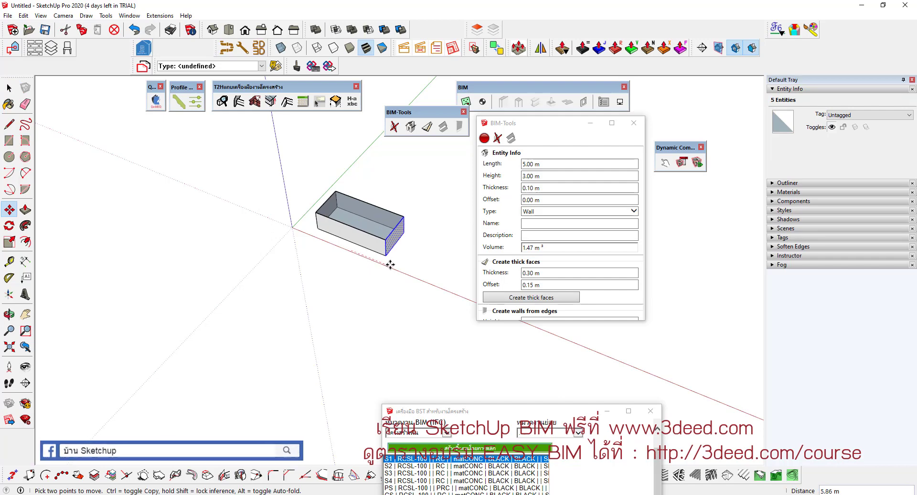
{"action": "left_click", "coordinate": [403, 268]}
Regenerate the walls on the lengthened box and check its 12.92 m IfcWall data.
{"action": "left_click", "coordinate": [511, 138]}
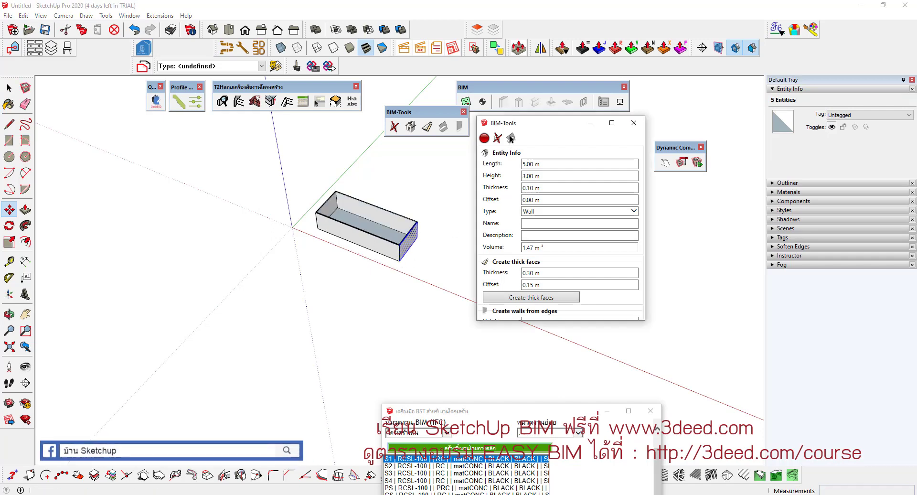
{"action": "key", "text": "space"}
{"action": "left_click", "coordinate": [445, 211]}
{"action": "scroll", "coordinate": [406, 248], "scroll_direction": "up", "scroll_amount": 3}
{"action": "scroll", "coordinate": [389, 277], "scroll_direction": "up", "scroll_amount": 3}
{"action": "middle_click_drag", "start_coordinate": [389, 282], "coordinate": [287, 258]}
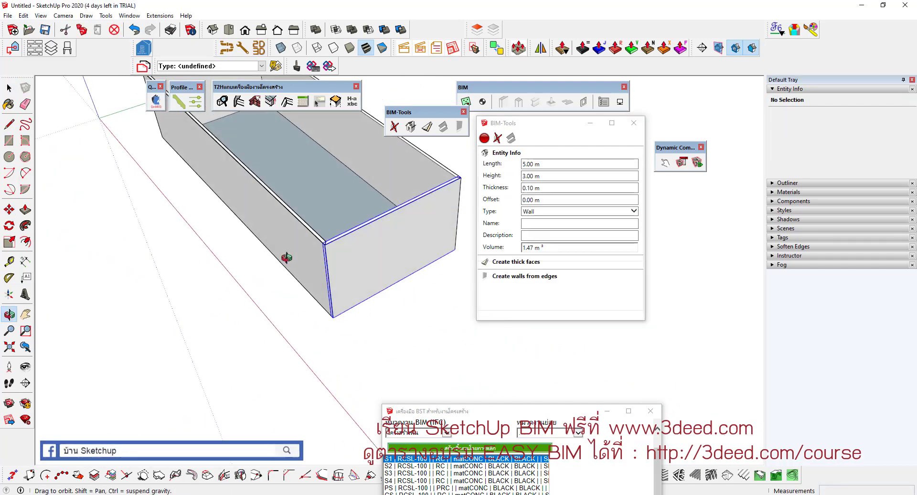
{"action": "left_click", "coordinate": [287, 258]}
Start a dividing line on the back wall of the box with the Line tool.
{"action": "middle_click_drag", "start_coordinate": [272, 303], "coordinate": [286, 310]}
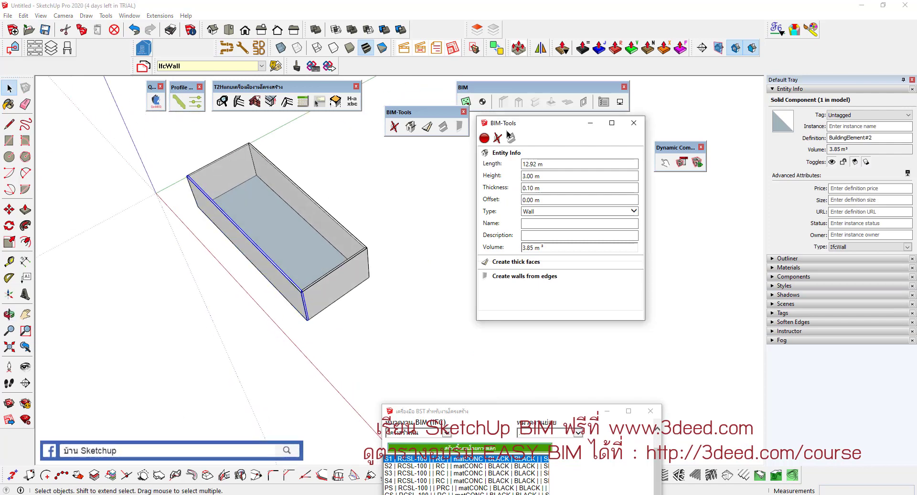
{"action": "middle_click_drag", "start_coordinate": [454, 188], "coordinate": [305, 209]}
{"action": "left_click", "coordinate": [337, 211]}
{"action": "scroll", "coordinate": [305, 208], "scroll_direction": "up", "scroll_amount": 1}
{"action": "scroll", "coordinate": [306, 207], "scroll_direction": "up", "scroll_amount": 1}
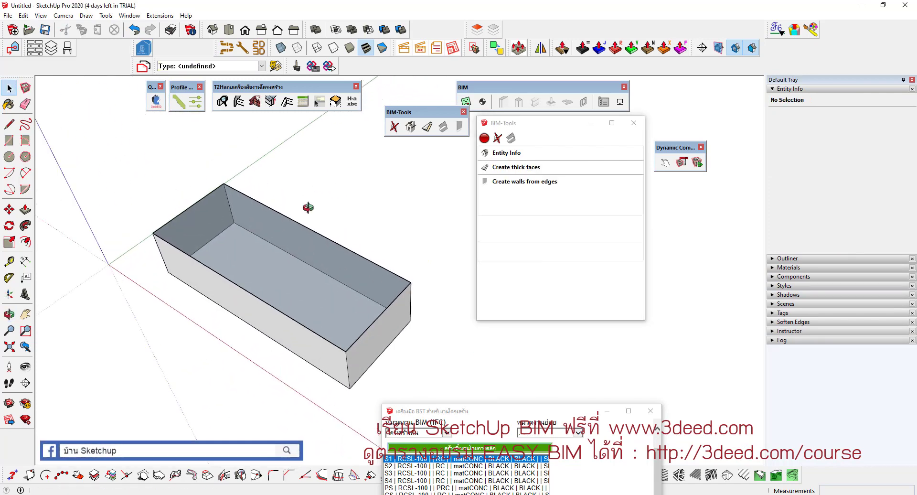
{"action": "key", "text": "l"}
{"action": "left_click", "coordinate": [278, 246]}
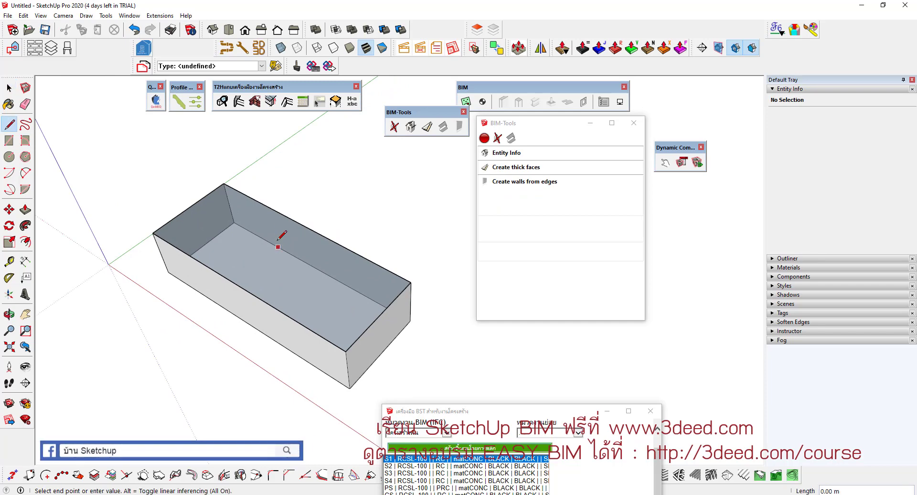
Draw two vertical dividing lines on the box's back wall.
{"action": "left_click", "coordinate": [276, 211]}
{"action": "left_click", "coordinate": [336, 243]}
{"action": "left_click", "coordinate": [340, 281]}
{"action": "middle_click_drag", "start_coordinate": [358, 266], "coordinate": [405, 212]}
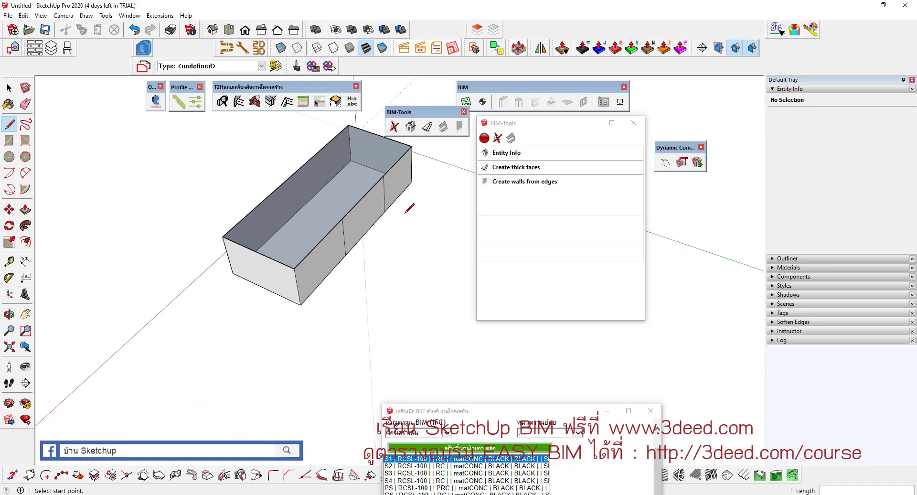
{"action": "key", "text": "space"}
{"action": "left_click", "coordinate": [328, 218]}
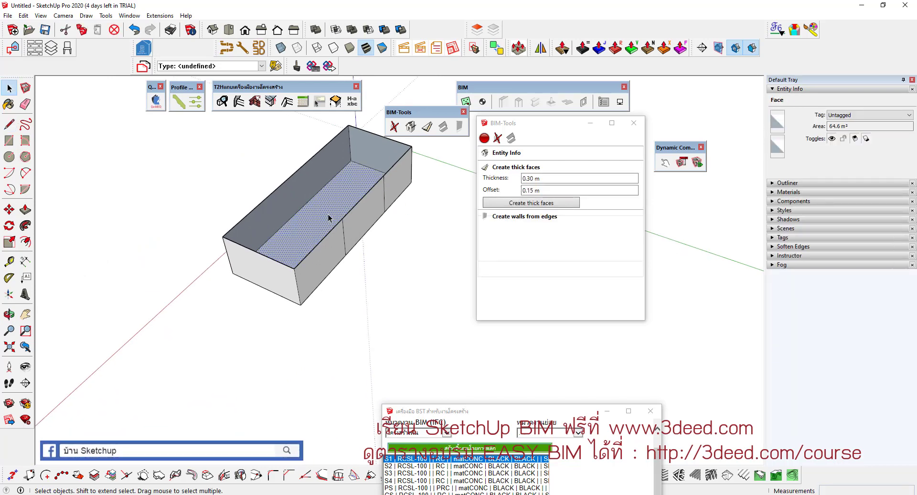
{"action": "key", "text": "Escape"}
Push/Pull the divided wall section out 4.10 m into a wing and erase its top.
{"action": "key", "text": "p"}
{"action": "left_click_drag", "start_coordinate": [358, 225], "coordinate": [417, 245]}
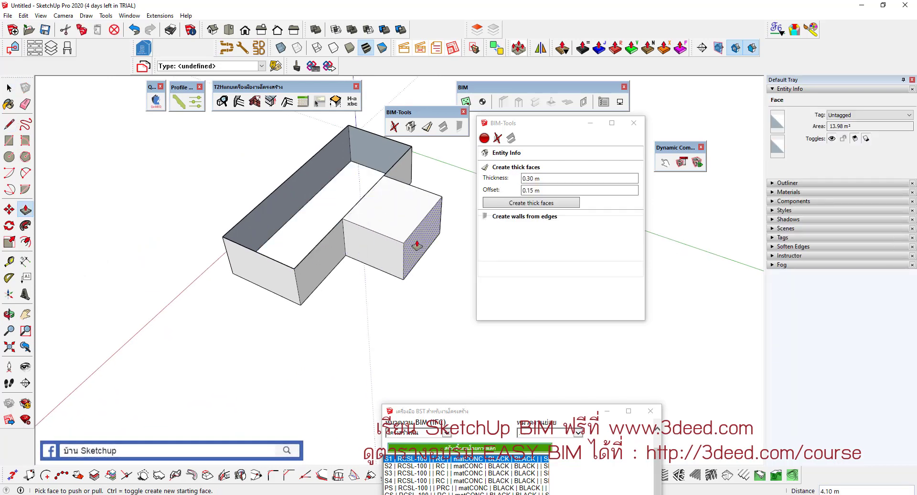
{"action": "key", "text": "space"}
{"action": "left_click", "coordinate": [368, 215]}
{"action": "key", "text": "Delete"}
{"action": "key", "text": "e"}
{"action": "scroll", "coordinate": [368, 215], "scroll_direction": "up", "scroll_amount": 2}
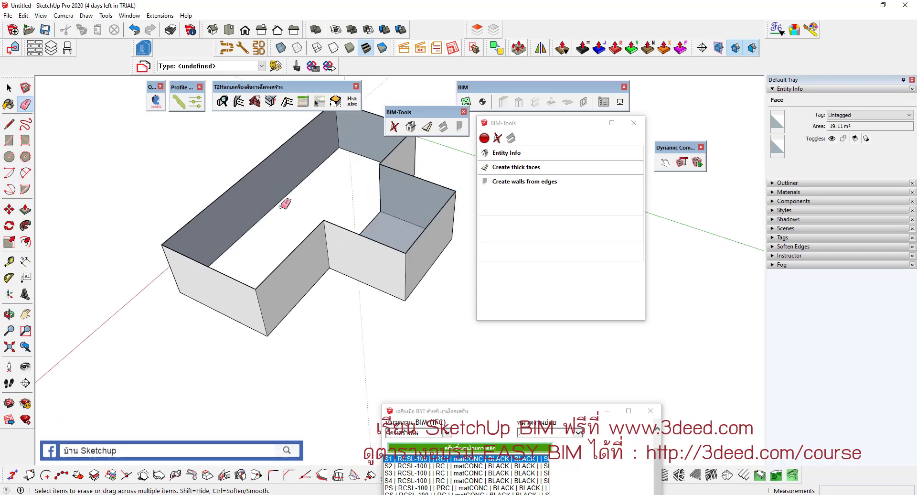
{"action": "scroll", "coordinate": [285, 204], "scroll_direction": "down", "scroll_amount": 3}
{"action": "mouse_move", "coordinate": [328, 256]}
{"action": "middle_mouse_down"}
{"action": "mouse_move", "coordinate": [301, 240]}
{"action": "mouse_move", "coordinate": [186, 223]}
{"action": "middle_mouse_up"}
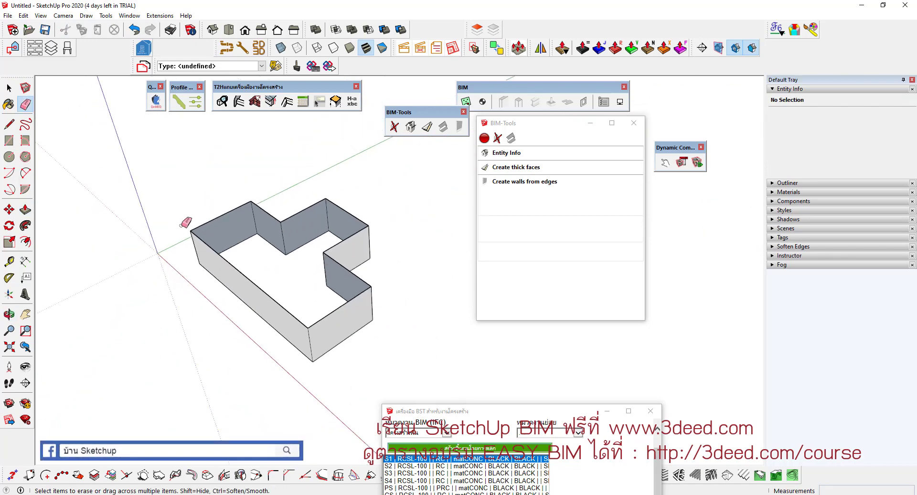
Undo the wing back to the rectangular box and regenerate its BIM-Tools walls.
{"action": "key", "text": "space"}
{"action": "left_click", "coordinate": [507, 142]}
{"action": "scroll", "coordinate": [349, 235], "scroll_direction": "up", "scroll_amount": 2}
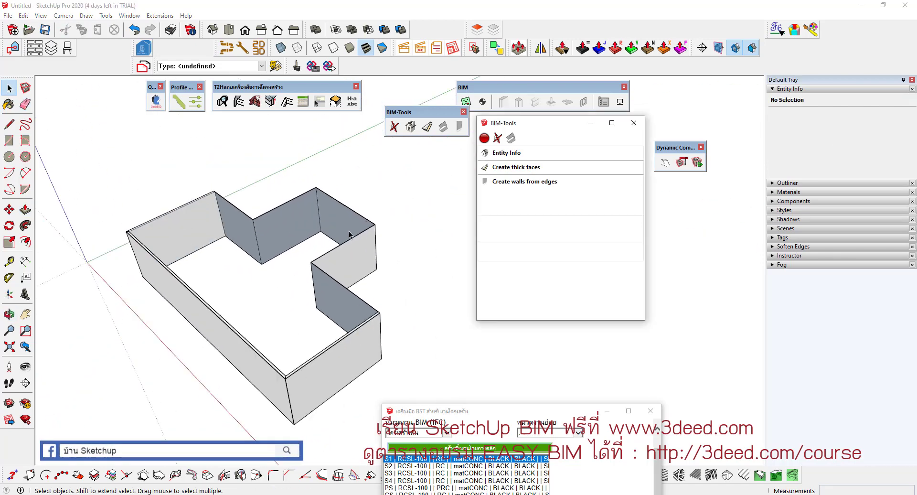
{"action": "mouse_move", "coordinate": [349, 235]}
{"action": "middle_mouse_down"}
{"action": "mouse_move", "coordinate": [307, 331]}
{"action": "mouse_move", "coordinate": [272, 280]}
{"action": "mouse_move", "coordinate": [344, 260]}
{"action": "middle_mouse_up"}
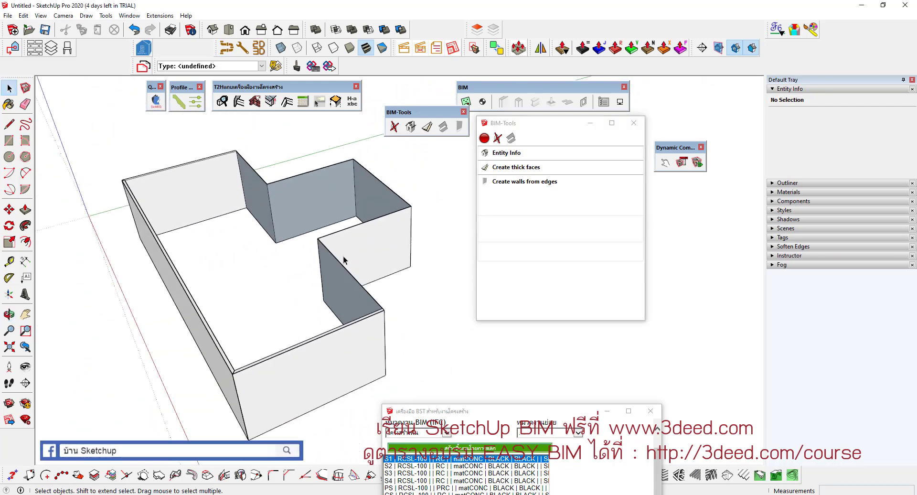
{"action": "key", "text": "ctrl+z"}
{"action": "key", "text": "ctrl+z"}
{"action": "key", "text": "ctrl+z"}
{"action": "key", "text": "ctrl+z"}
{"action": "key", "text": "ctrl+z"}
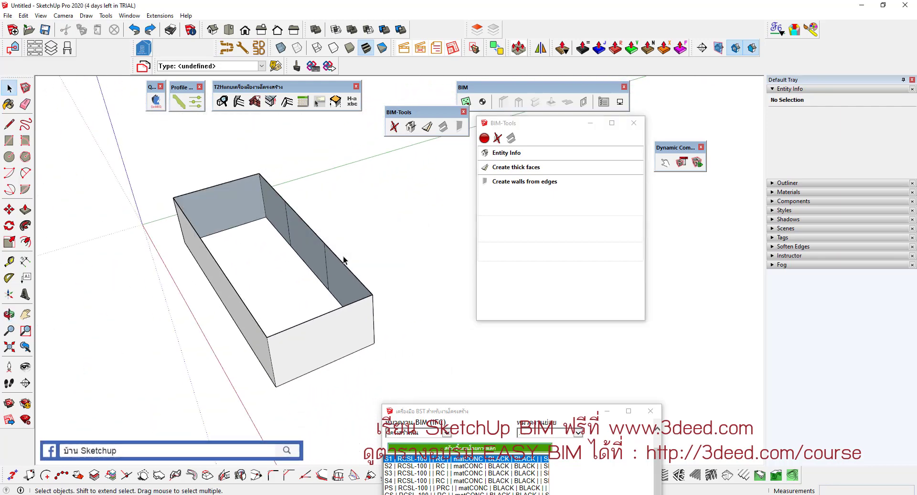
{"action": "key", "text": "ctrl+z"}
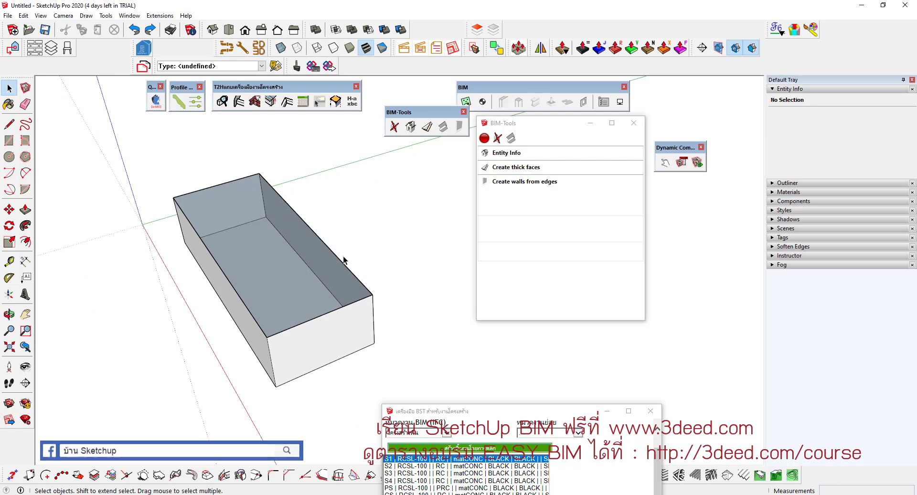
{"action": "left_click", "coordinate": [510, 138]}
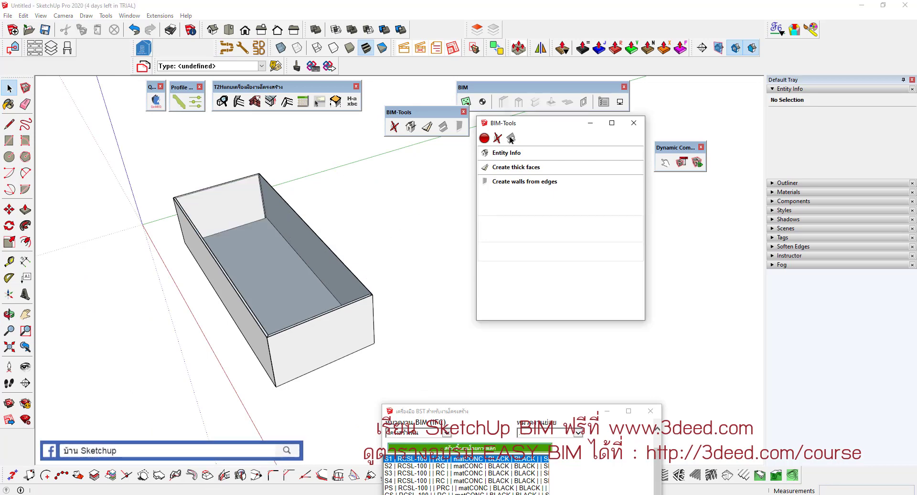
Draw a flat rectangle on the ground beside the walled box.
{"action": "mouse_move", "coordinate": [426, 179]}
{"action": "middle_mouse_down"}
{"action": "mouse_move", "coordinate": [415, 341]}
{"action": "mouse_move", "coordinate": [265, 274]}
{"action": "middle_mouse_up"}
{"action": "key", "text": "ctrl+z"}
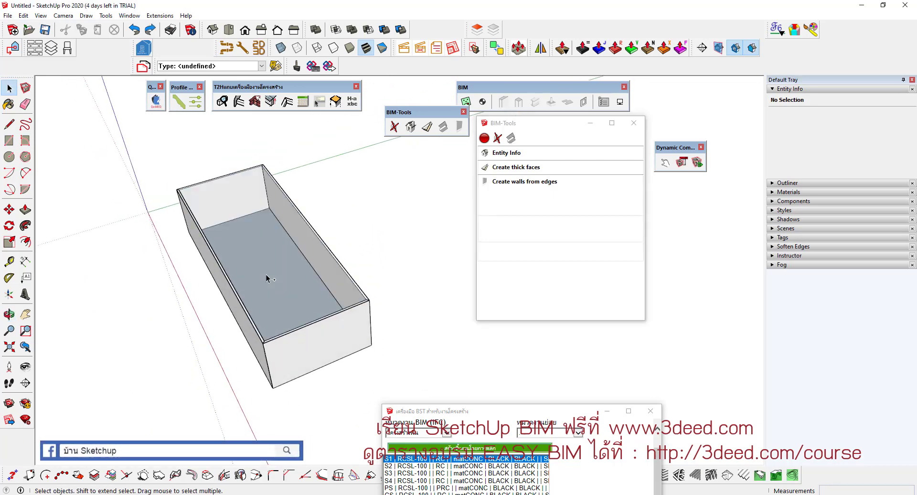
{"action": "scroll", "coordinate": [265, 274], "scroll_direction": "down", "scroll_amount": 1}
{"action": "scroll", "coordinate": [265, 274], "scroll_direction": "down", "scroll_amount": 1}
{"action": "scroll", "coordinate": [296, 273], "scroll_direction": "down", "scroll_amount": 1}
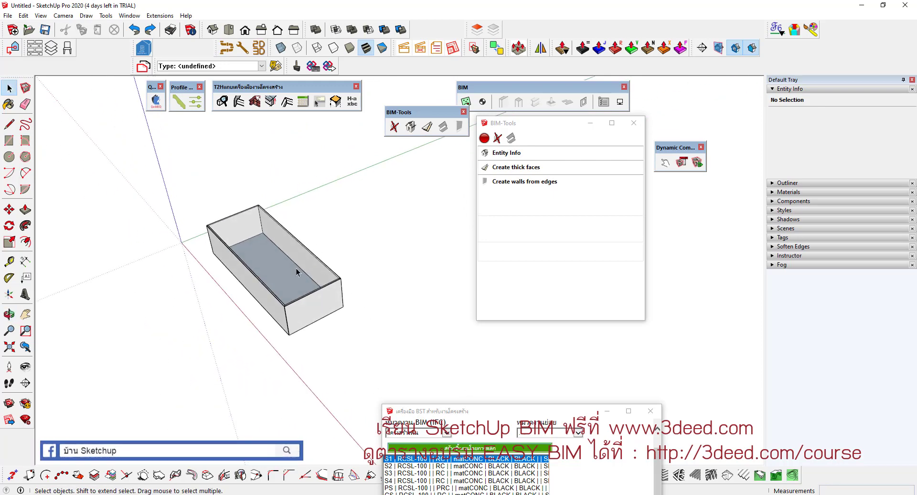
{"action": "mouse_move", "coordinate": [296, 272]}
{"action": "middle_mouse_down"}
{"action": "mouse_move", "coordinate": [328, 237]}
{"action": "mouse_move", "coordinate": [137, 239]}
{"action": "mouse_move", "coordinate": [289, 258]}
{"action": "mouse_move", "coordinate": [282, 243]}
{"action": "middle_mouse_up"}
{"action": "key", "text": "r"}
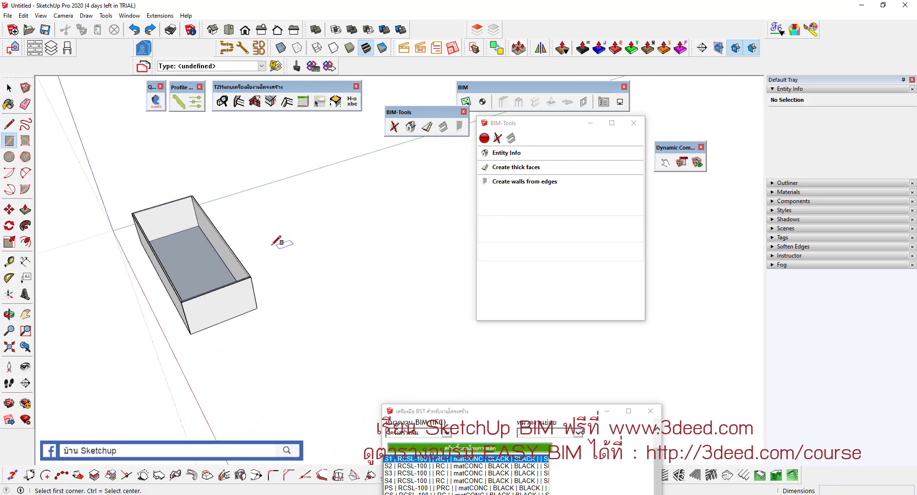
{"action": "left_click", "coordinate": [272, 244]}
{"action": "left_click", "coordinate": [369, 260]}
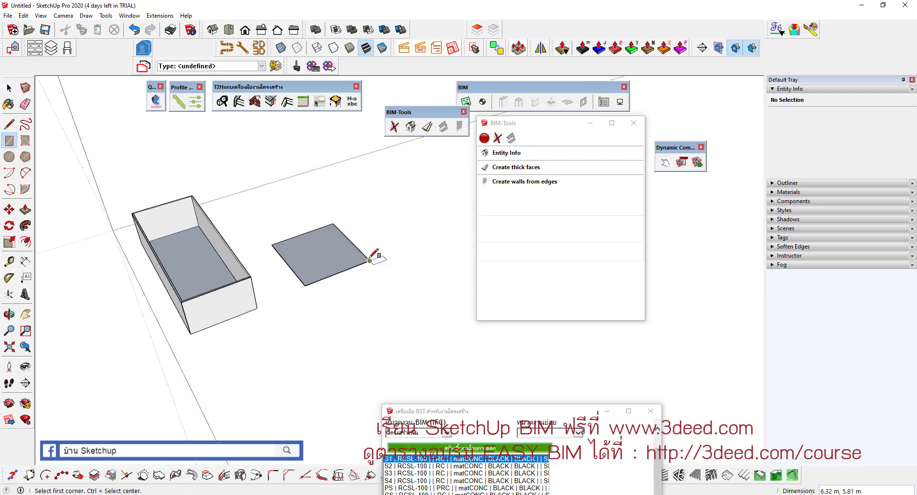
Confirm the front wall is an IfcWall in Entity Info, then select everything.
{"action": "middle_click_drag", "start_coordinate": [370, 260], "coordinate": [334, 287]}
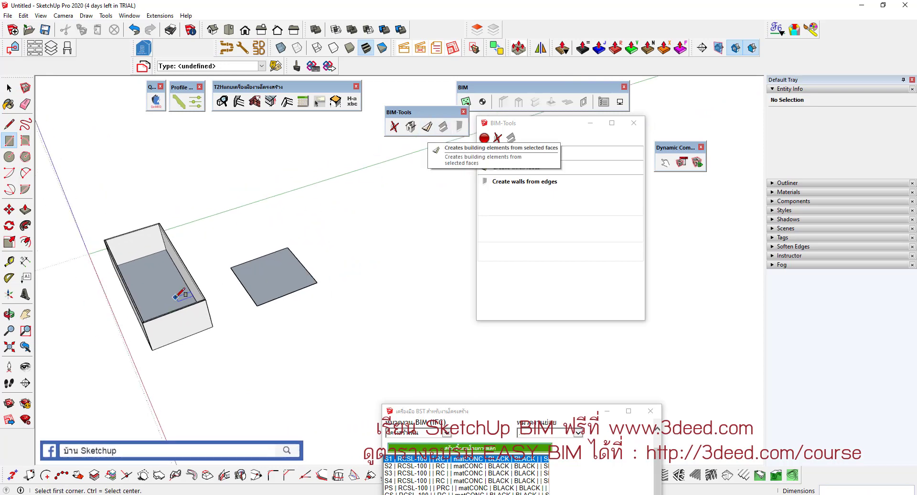
{"action": "mouse_move", "coordinate": [175, 296]}
{"action": "middle_mouse_down"}
{"action": "mouse_move", "coordinate": [159, 298]}
{"action": "mouse_move", "coordinate": [207, 260]}
{"action": "middle_mouse_up"}
{"action": "key", "text": "space"}
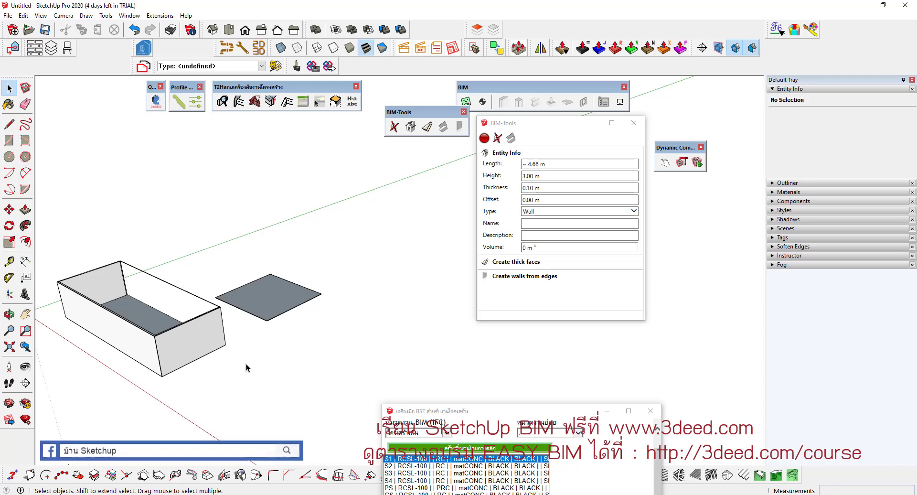
{"action": "left_click", "coordinate": [178, 337]}
{"action": "scroll", "coordinate": [178, 337], "scroll_direction": "up", "scroll_amount": 3}
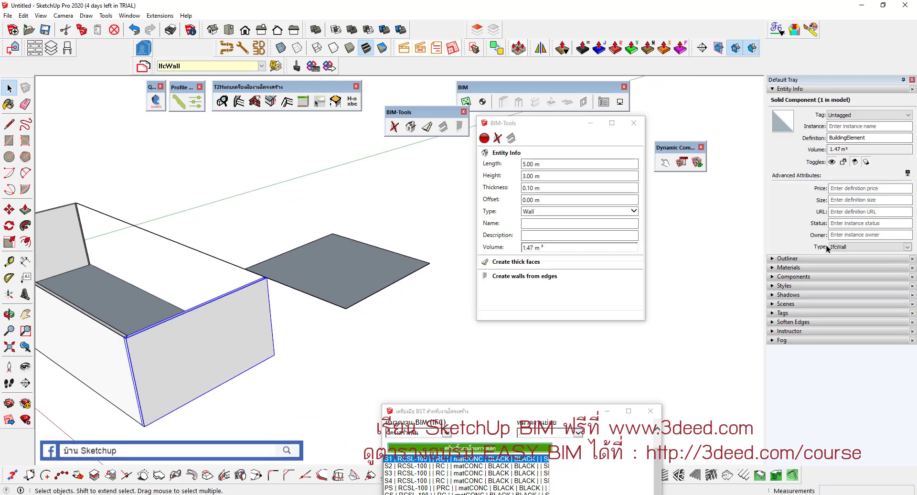
{"action": "scroll", "coordinate": [71, 243], "scroll_direction": "down", "scroll_amount": 3}
{"action": "scroll", "coordinate": [205, 291], "scroll_direction": "down", "scroll_amount": 3}
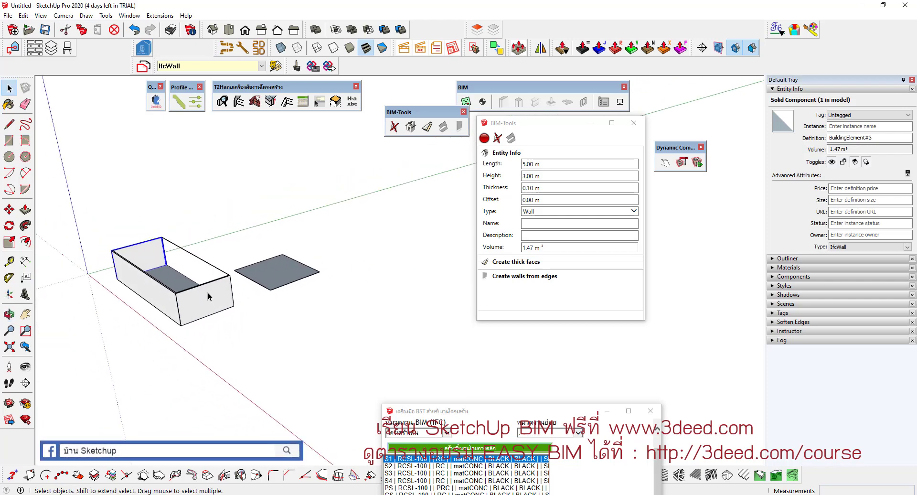
{"action": "scroll", "coordinate": [206, 292], "scroll_direction": "down", "scroll_amount": 2}
{"action": "key", "text": "ctrl+a"}
Close the BIM-Tools window and delete the test box and rectangle.
{"action": "left_click", "coordinate": [634, 123]}
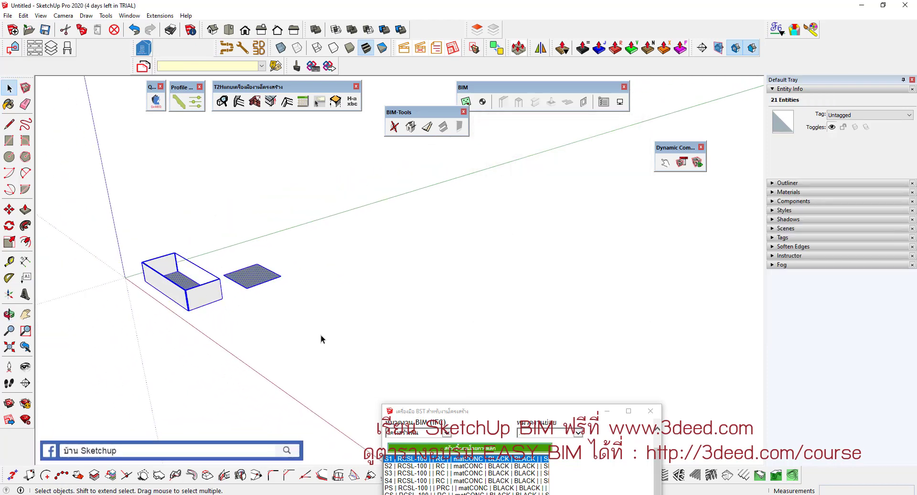
{"action": "left_click_drag", "start_coordinate": [320, 335], "coordinate": [153, 237]}
{"action": "middle_click_drag", "start_coordinate": [125, 223], "coordinate": [281, 255]}
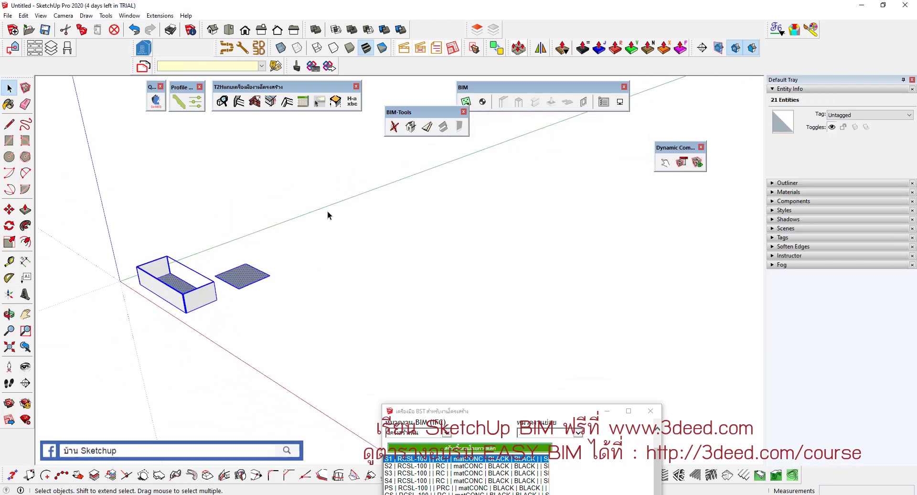
{"action": "key", "text": "Delete"}
Dock and reposition the BIM-Tools toolbar, then open its Grid dialog.
{"action": "left_click_drag", "start_coordinate": [433, 111], "coordinate": [395, 61]}
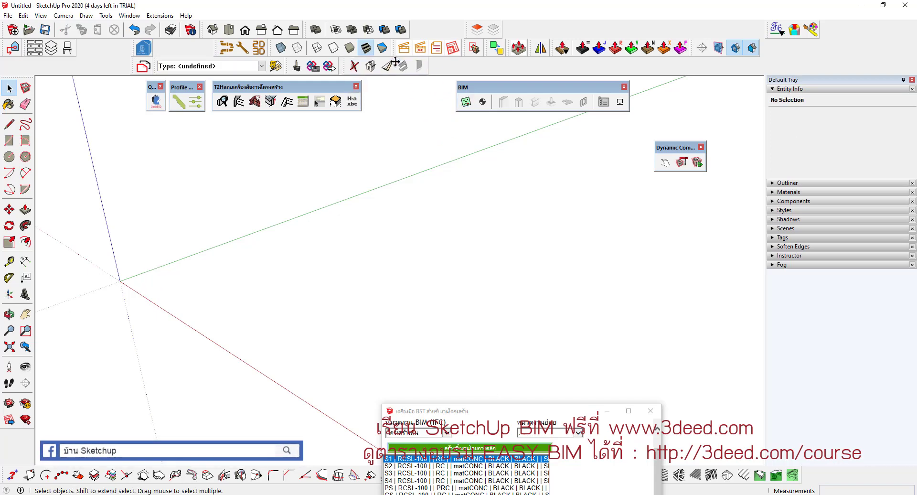
{"action": "left_click_drag", "start_coordinate": [497, 88], "coordinate": [240, 144]}
{"action": "middle_click_drag", "start_coordinate": [358, 258], "coordinate": [187, 258]}
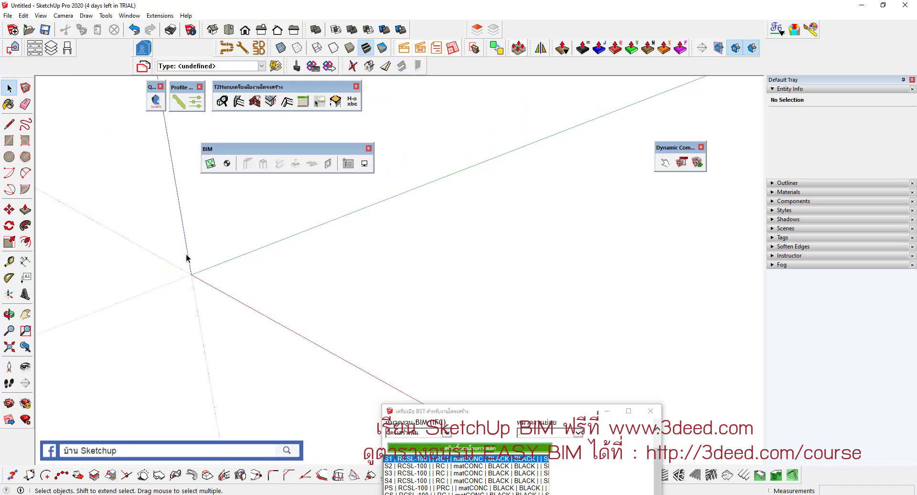
{"action": "left_click", "coordinate": [211, 163]}
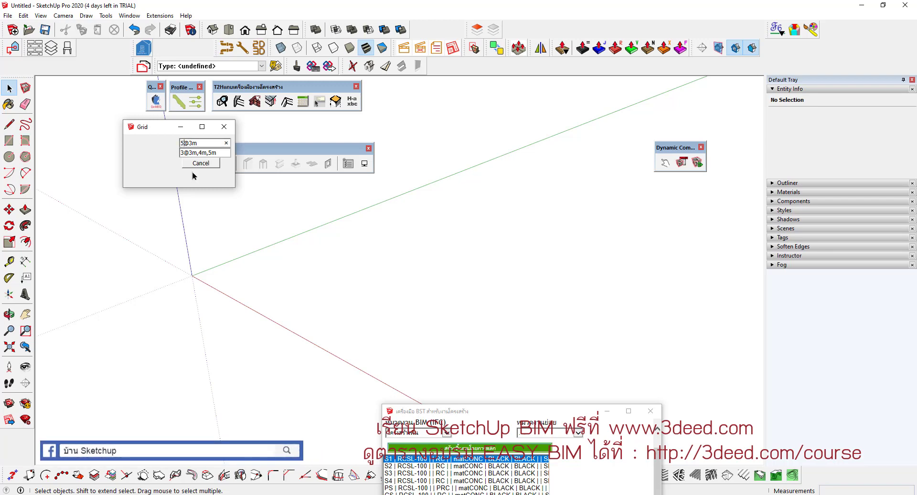
Set the grid spacings to 2@3m and 3@3m,4m,5m to draw the dashed ground grid.
{"action": "key", "text": "BackSpace"}
{"action": "type", "text": "2"}
{"action": "key", "text": "Return"}
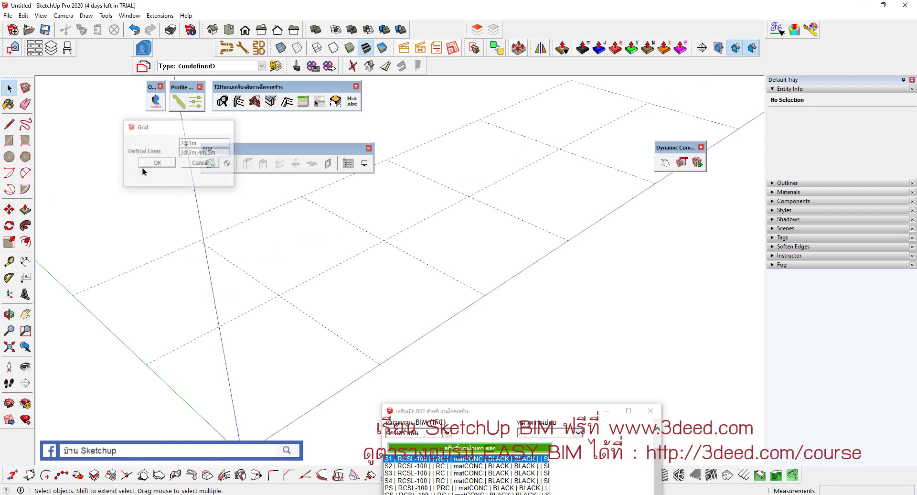
{"action": "middle_click_drag", "start_coordinate": [293, 324], "coordinate": [305, 284]}
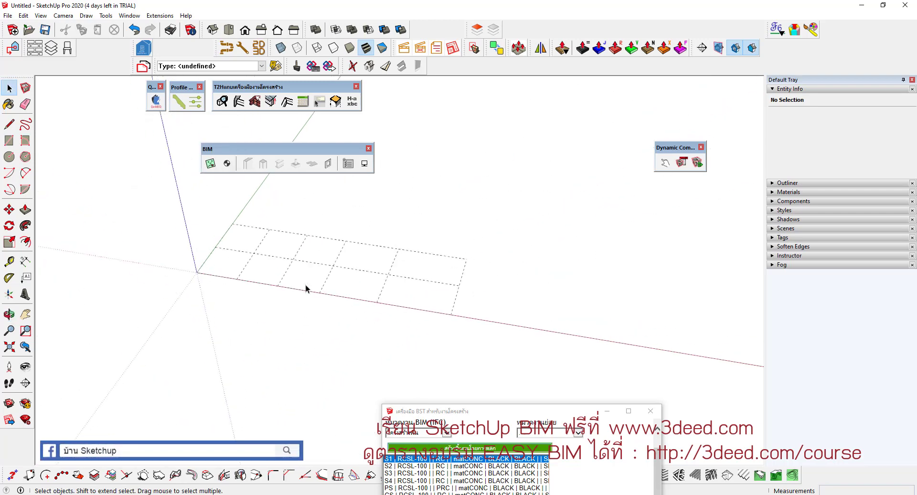
Add a new building level with its elevation value cleared.
{"action": "left_click", "coordinate": [225, 168]}
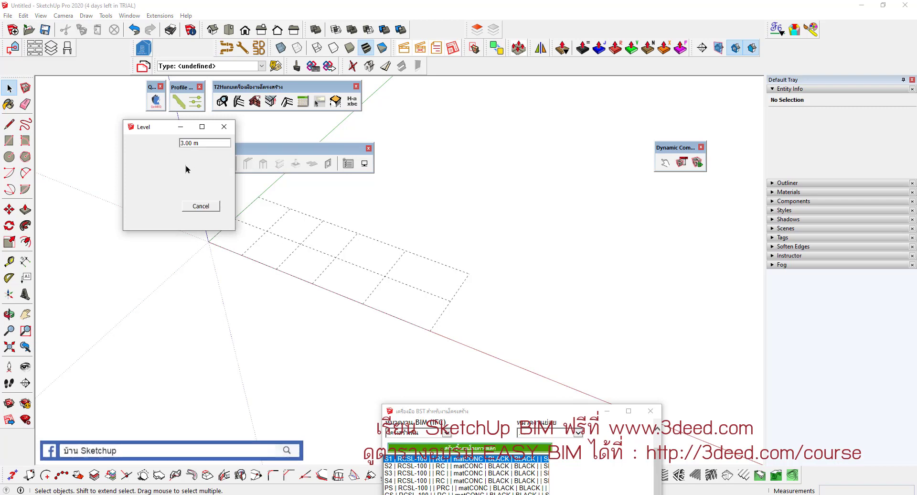
{"action": "double_click", "coordinate": [163, 184]}
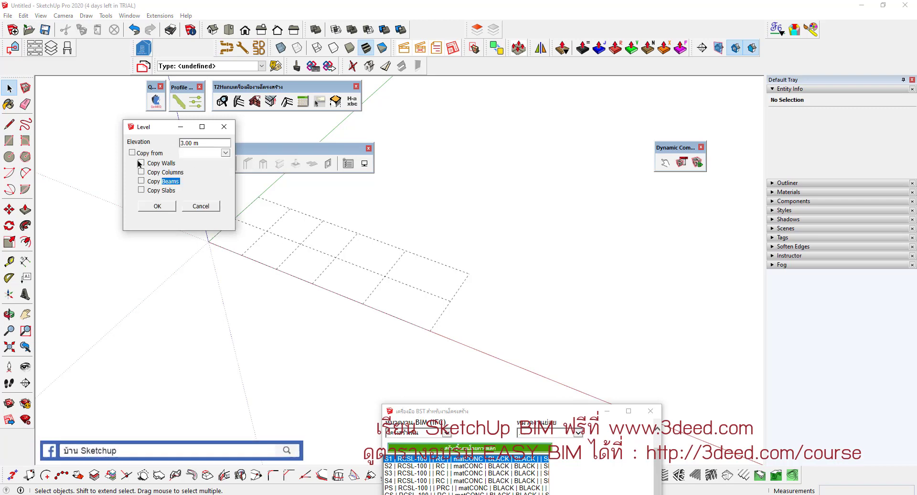
{"action": "left_click_drag", "start_coordinate": [202, 143], "coordinate": [163, 144]}
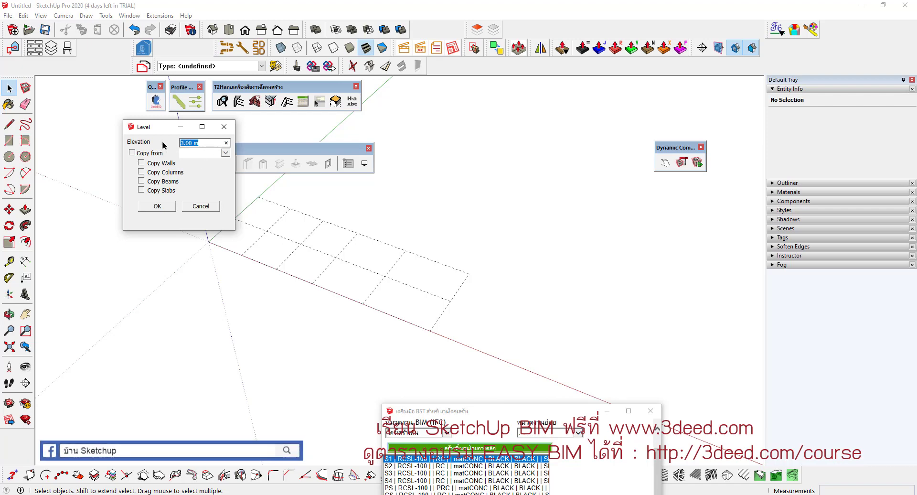
{"action": "key", "text": "BackSpace"}
{"action": "left_click", "coordinate": [166, 206]}
{"action": "mouse_move", "coordinate": [374, 317]}
{"action": "middle_mouse_down"}
{"action": "mouse_move", "coordinate": [389, 250]}
{"action": "mouse_move", "coordinate": [360, 253]}
{"action": "middle_mouse_up"}
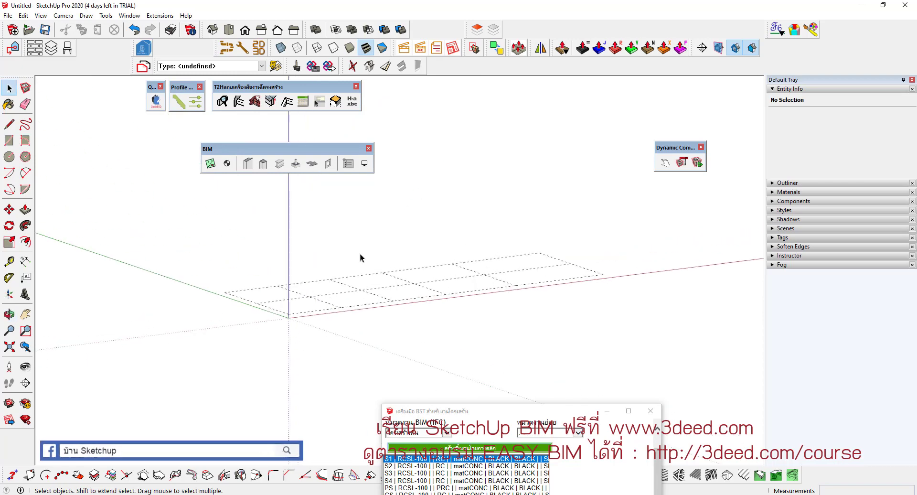
{"action": "scroll", "coordinate": [359, 253], "scroll_direction": "up", "scroll_amount": 2}
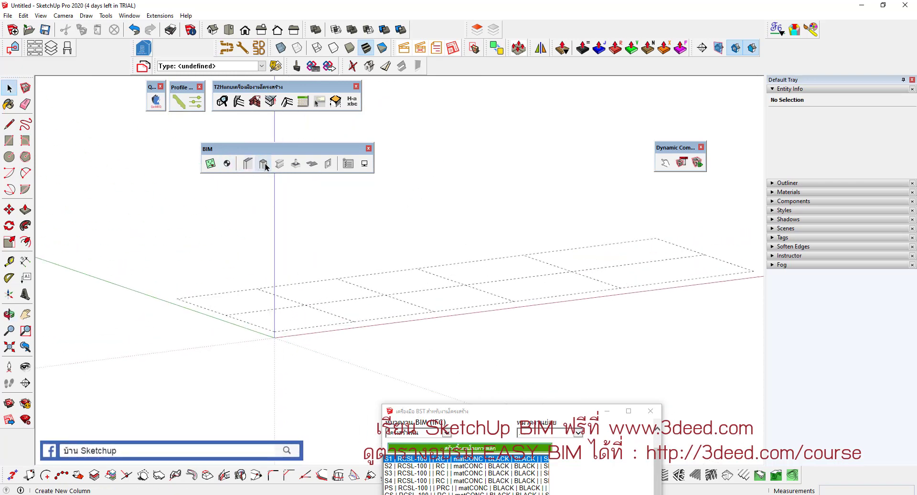
Set the isolated footing size to length 100, breadth 1000 and depth 2.
{"action": "left_click", "coordinate": [295, 164]}
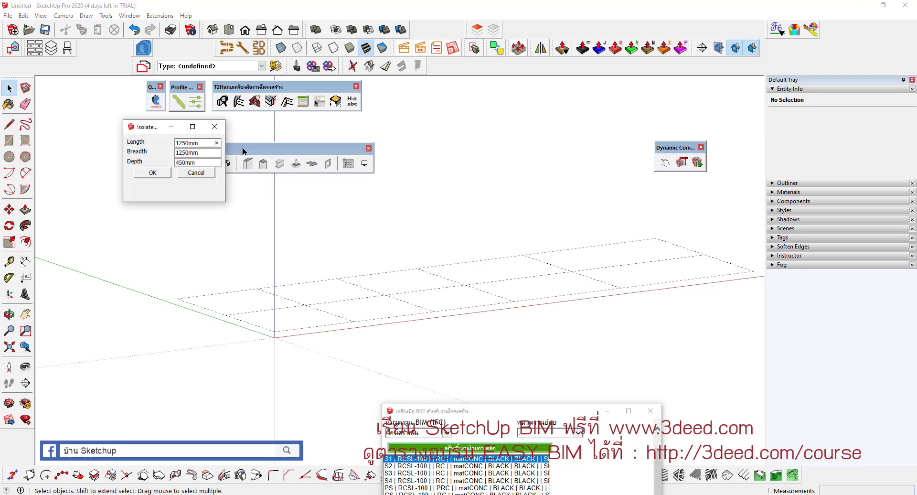
{"action": "left_click_drag", "start_coordinate": [201, 142], "coordinate": [168, 144]}
{"action": "type", "text": "1"}
{"action": "type", "text": "000"}
{"action": "key", "text": "Tab"}
{"action": "type", "text": "1000"}
{"action": "key", "text": "Tab"}
{"action": "type", "text": "2"}
{"action": "left_click", "coordinate": [151, 173]}
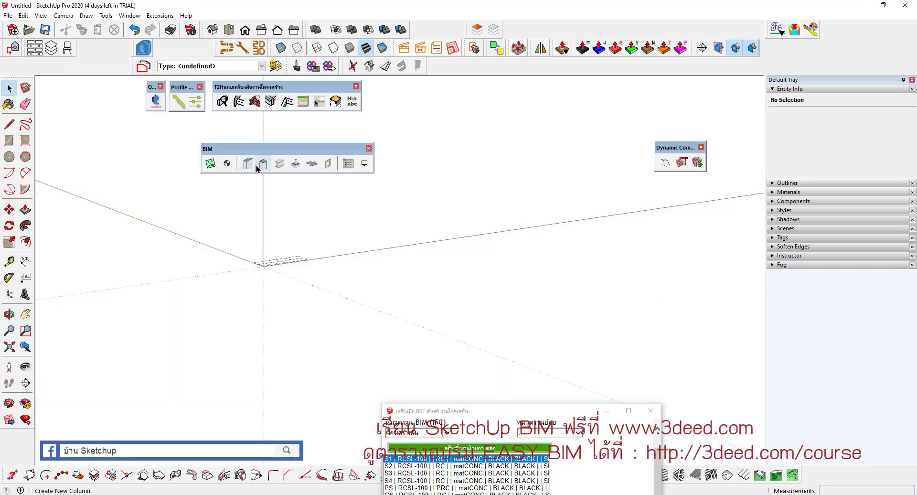
Change the footing length to 110 and place three footings along the grid line.
{"action": "left_click", "coordinate": [294, 164]}
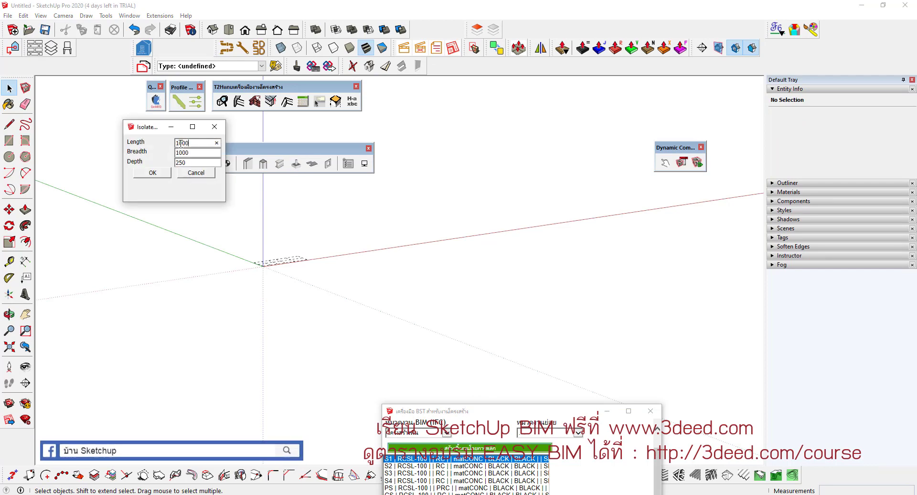
{"action": "mouse_move", "coordinate": [195, 145]}
{"action": "left_mouse_down"}
{"action": "mouse_move", "coordinate": [169, 145]}
{"action": "mouse_move", "coordinate": [171, 164]}
{"action": "left_mouse_up"}
{"action": "type", "text": "1"}
{"action": "type", "text": "1"}
{"action": "type", "text": "0."}
{"action": "left_click", "coordinate": [152, 173]}
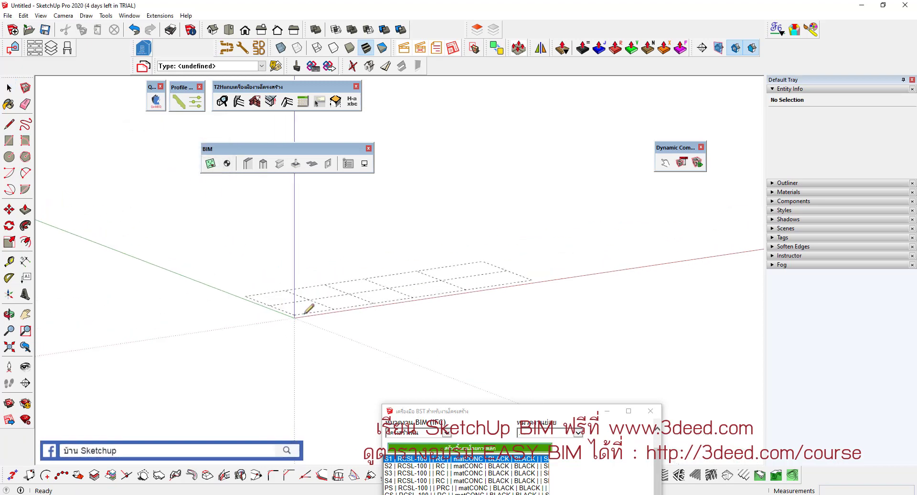
{"action": "left_click", "coordinate": [291, 316]}
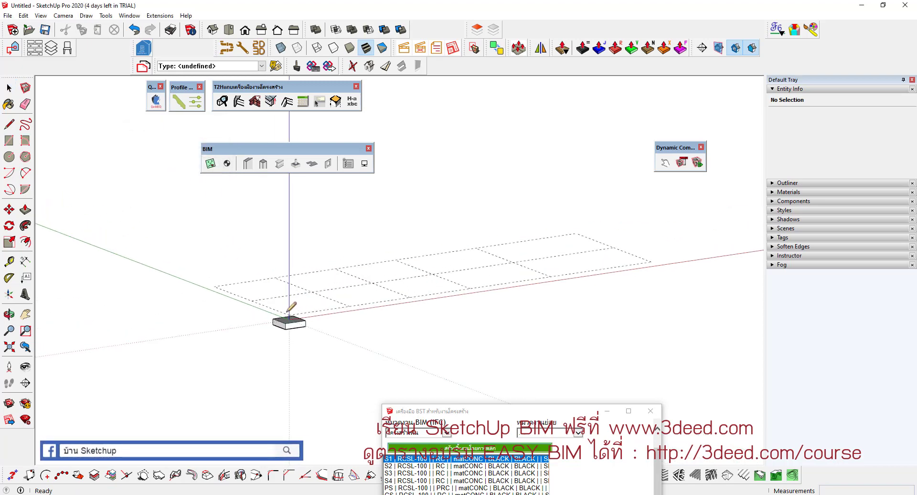
{"action": "left_click", "coordinate": [251, 303]}
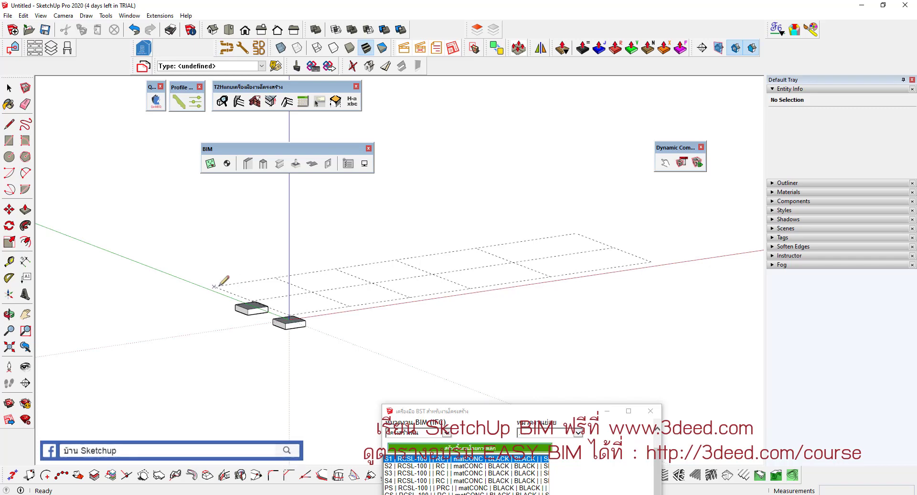
{"action": "left_click", "coordinate": [214, 288]}
Set column breadth .2 and depth .4, and place a column on each footing.
{"action": "left_click", "coordinate": [263, 164]}
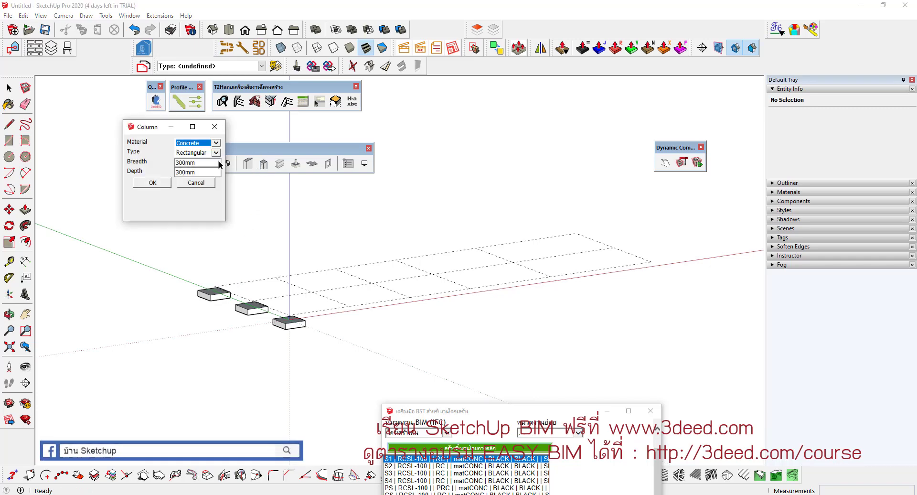
{"action": "double_click", "coordinate": [206, 164]}
{"action": "type", "text": ".2"}
{"action": "key", "text": "Tab"}
{"action": "type", "text": ".4"}
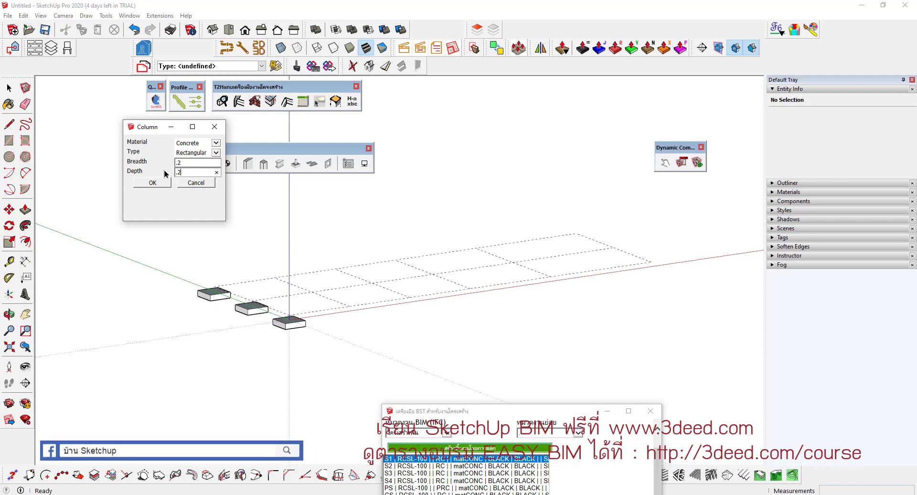
{"action": "left_click", "coordinate": [153, 182]}
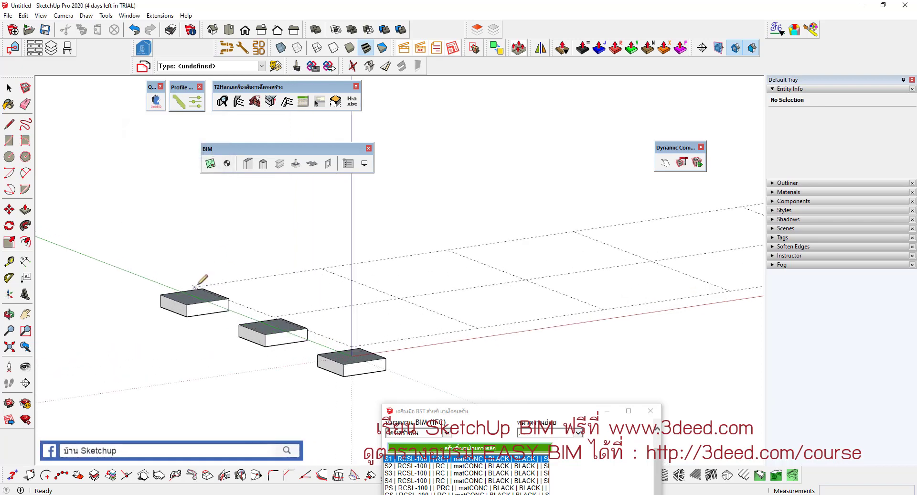
{"action": "left_click", "coordinate": [204, 285]}
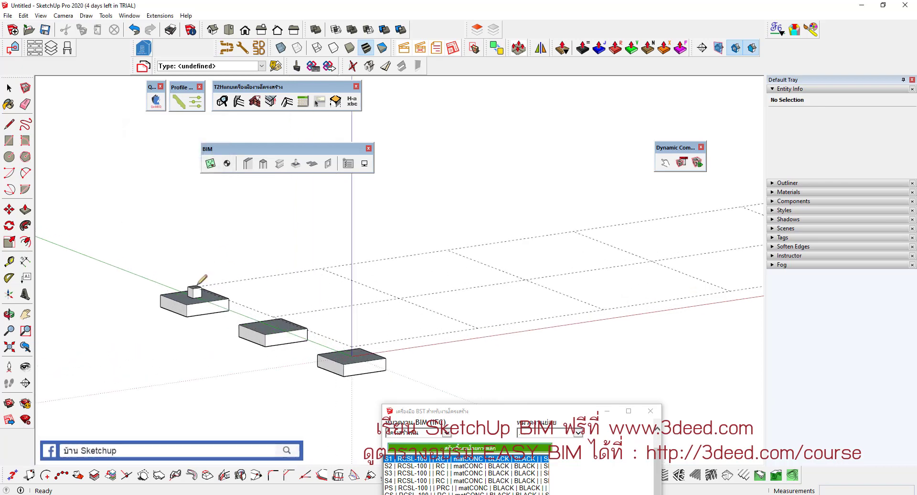
{"action": "left_click", "coordinate": [280, 318]}
{"action": "left_click", "coordinate": [354, 347]}
Orbit around the footings and select the third footing to inspect it.
{"action": "scroll", "coordinate": [225, 275], "scroll_direction": "down", "scroll_amount": 1}
{"action": "scroll", "coordinate": [221, 277], "scroll_direction": "down", "scroll_amount": 1}
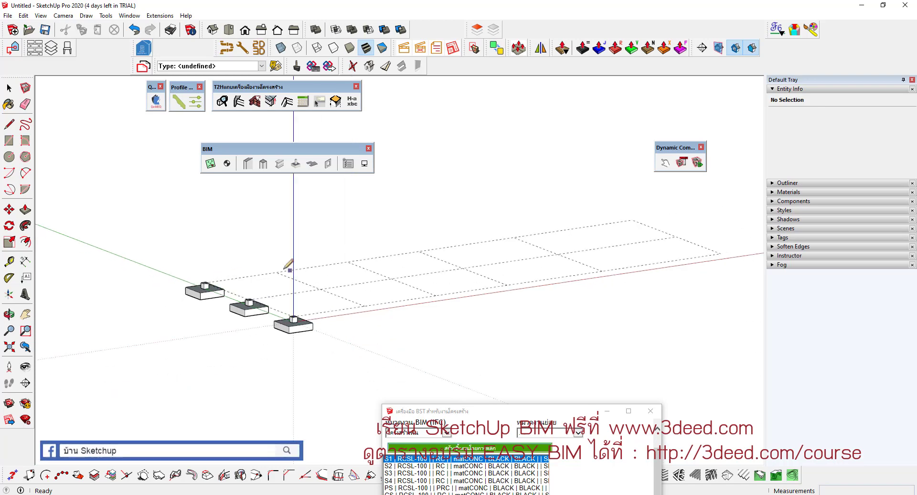
{"action": "mouse_move", "coordinate": [287, 262]}
{"action": "middle_mouse_down"}
{"action": "mouse_move", "coordinate": [148, 342]}
{"action": "mouse_move", "coordinate": [334, 267]}
{"action": "mouse_move", "coordinate": [397, 261]}
{"action": "middle_mouse_up"}
{"action": "key", "text": "space"}
{"action": "scroll", "coordinate": [386, 353], "scroll_direction": "up", "scroll_amount": 2}
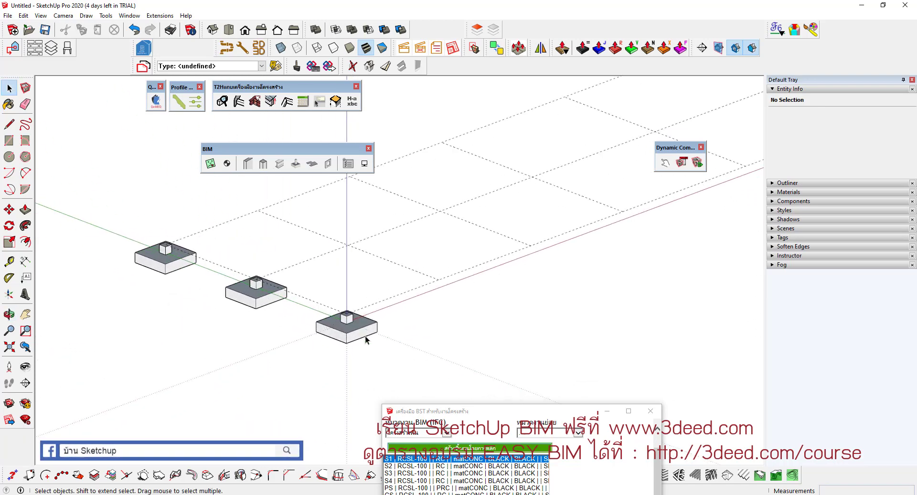
{"action": "left_click", "coordinate": [353, 332]}
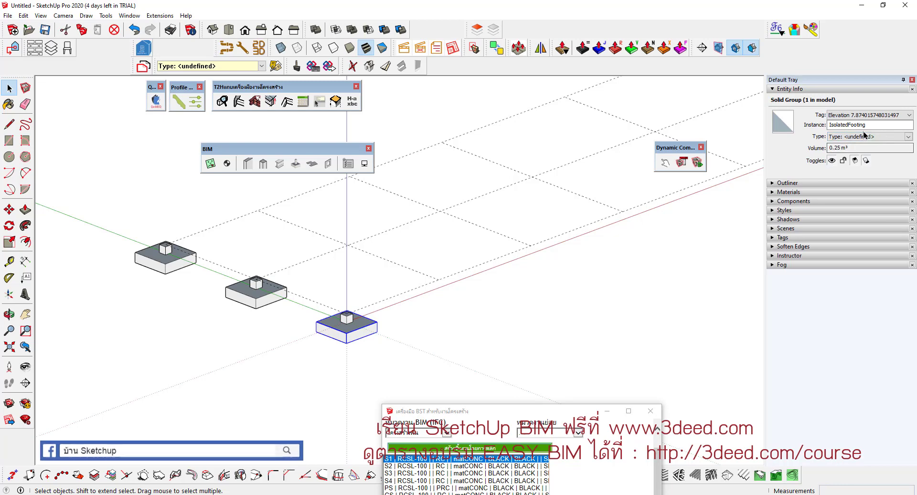
{"action": "scroll", "coordinate": [330, 312], "scroll_direction": "down", "scroll_amount": 3}
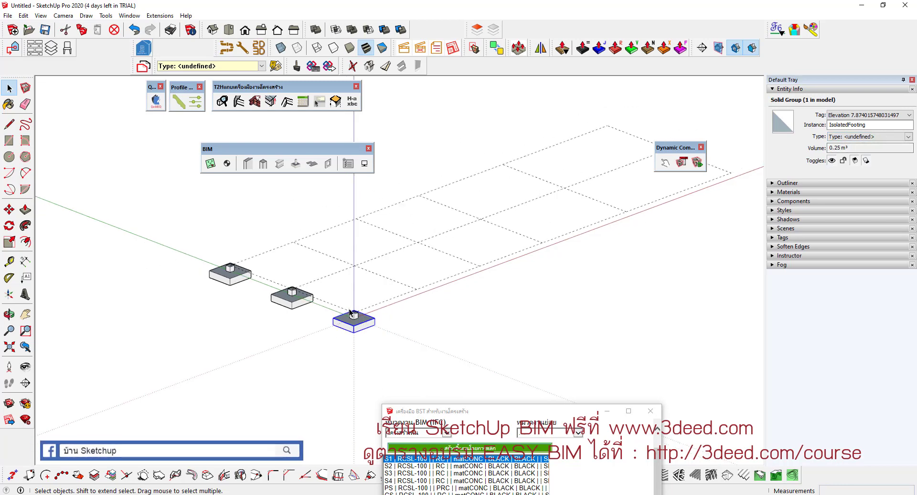
{"action": "scroll", "coordinate": [331, 311], "scroll_direction": "down", "scroll_amount": 1}
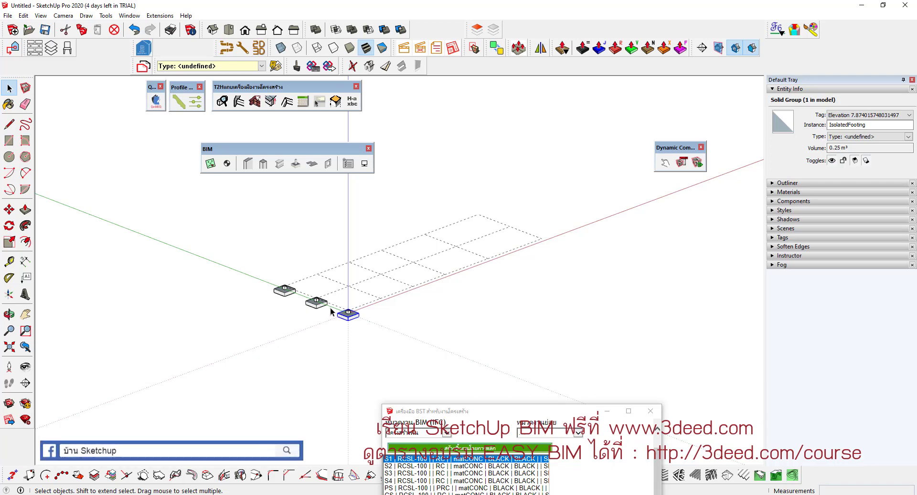
{"action": "scroll", "coordinate": [330, 306], "scroll_direction": "down", "scroll_amount": 2}
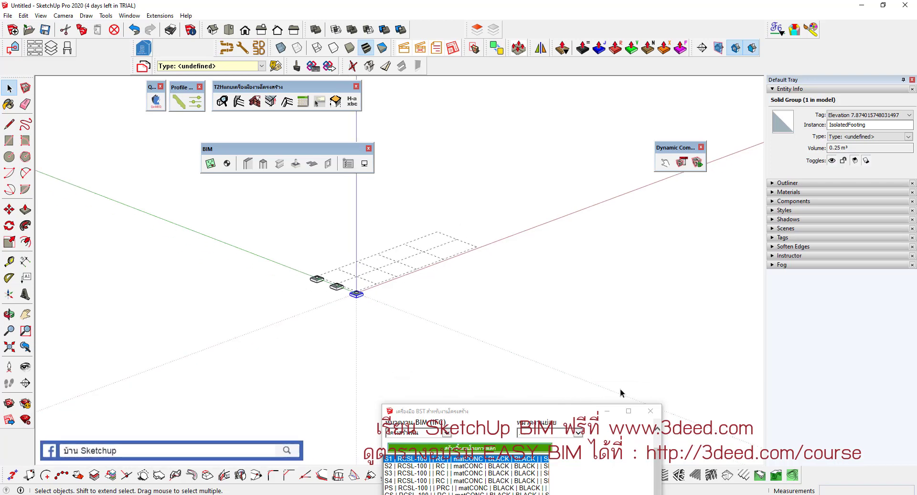
{"action": "left_click", "coordinate": [657, 414]}
{"action": "middle_click_drag", "start_coordinate": [654, 413], "coordinate": [454, 331]}
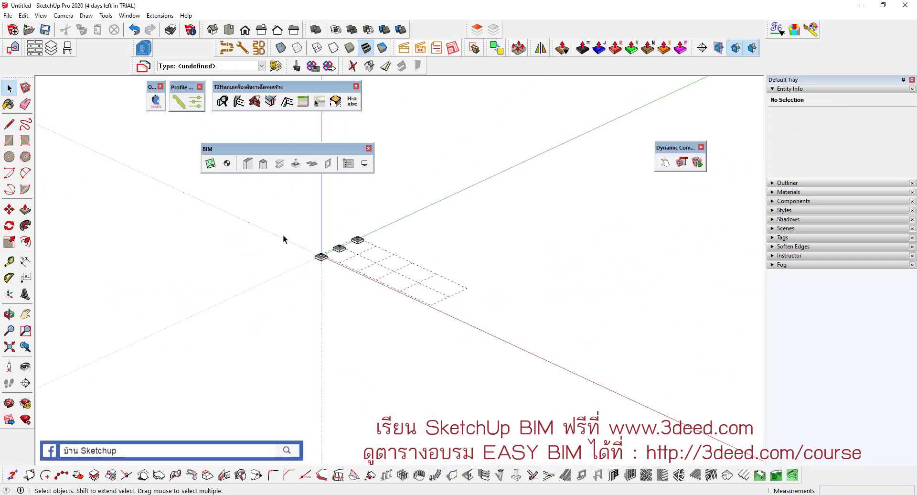
{"action": "left_click_drag", "start_coordinate": [272, 208], "coordinate": [581, 406]}
{"action": "key", "text": "Delete"}
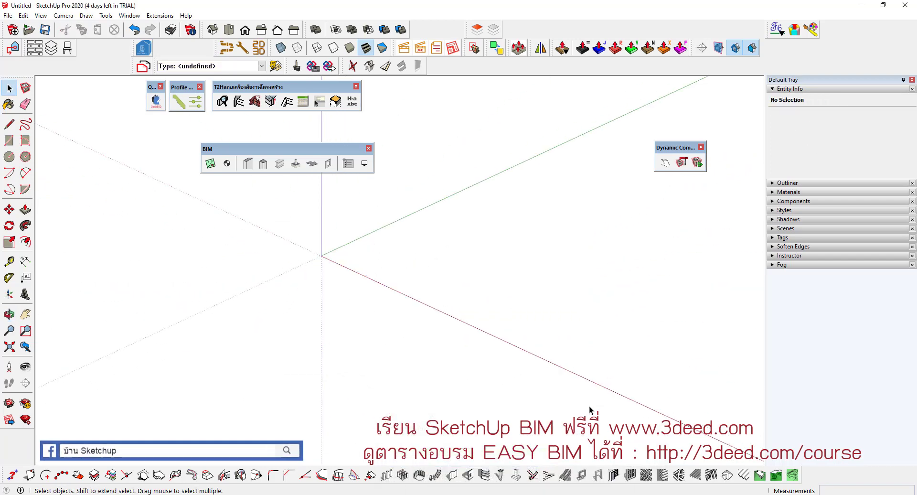
{"action": "left_click_drag", "start_coordinate": [295, 87], "coordinate": [507, 67]}
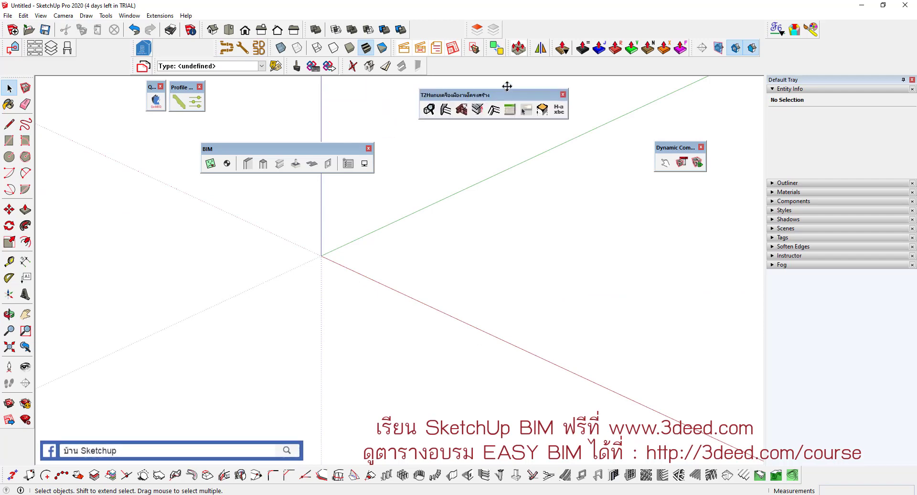
{"action": "left_click_drag", "start_coordinate": [665, 148], "coordinate": [572, 66]}
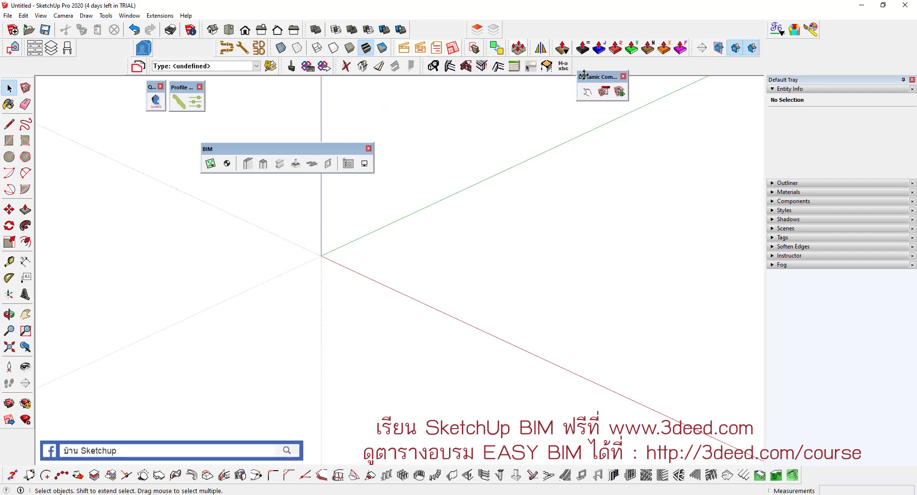
{"action": "left_click_drag", "start_coordinate": [310, 148], "coordinate": [730, 62]}
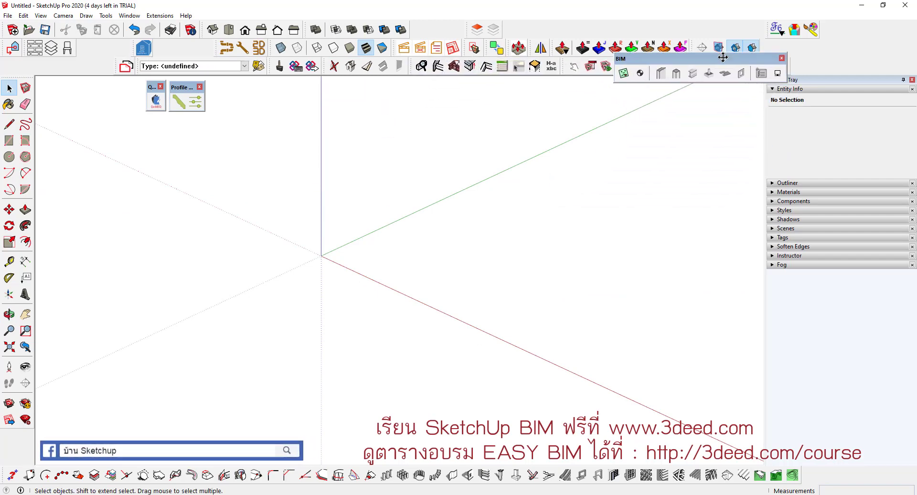
{"action": "left_click_drag", "start_coordinate": [181, 88], "coordinate": [304, 114]}
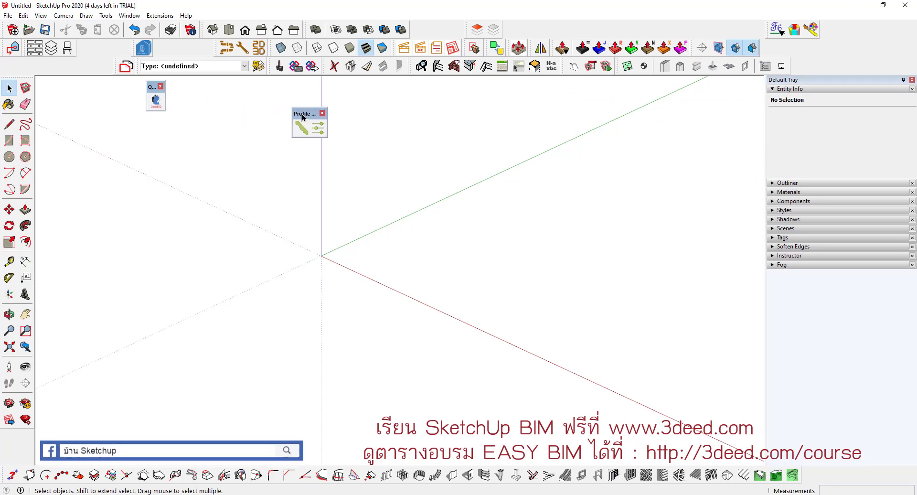
{"action": "left_click_drag", "start_coordinate": [151, 87], "coordinate": [338, 113]}
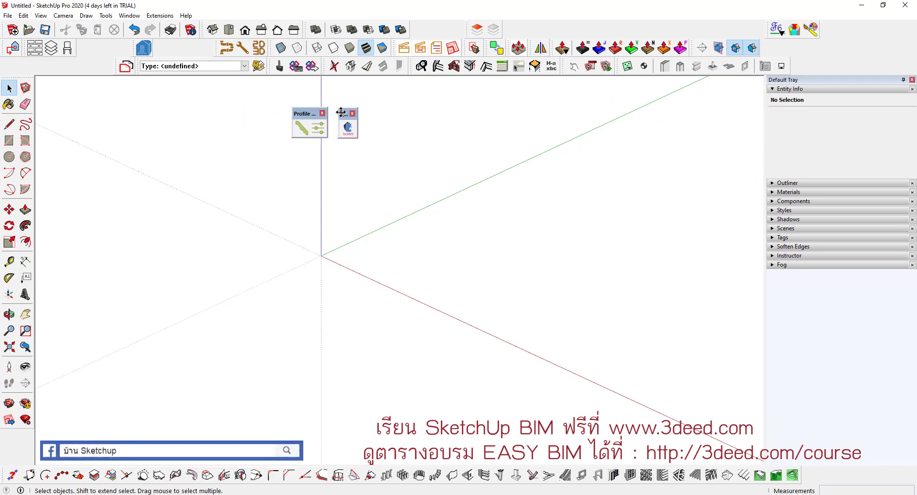
{"action": "left_click_drag", "start_coordinate": [144, 48], "coordinate": [276, 128]}
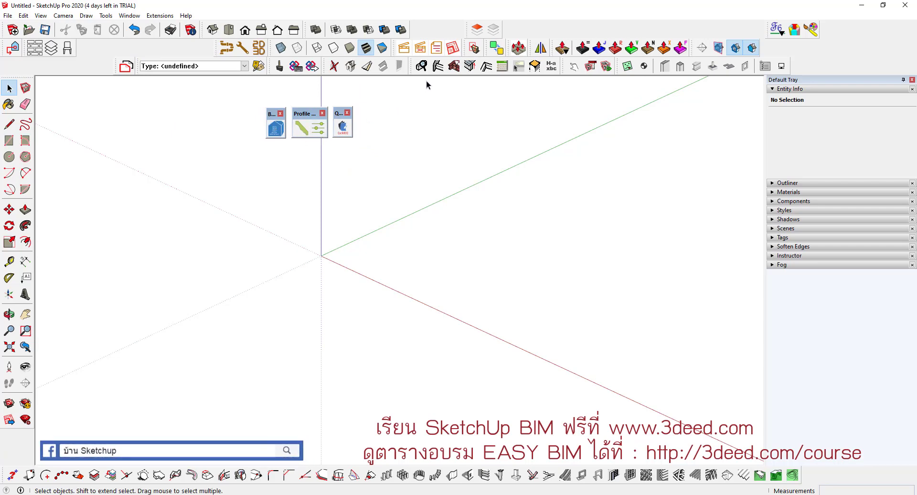
{"action": "left_click_drag", "start_coordinate": [395, 50], "coordinate": [389, 128]}
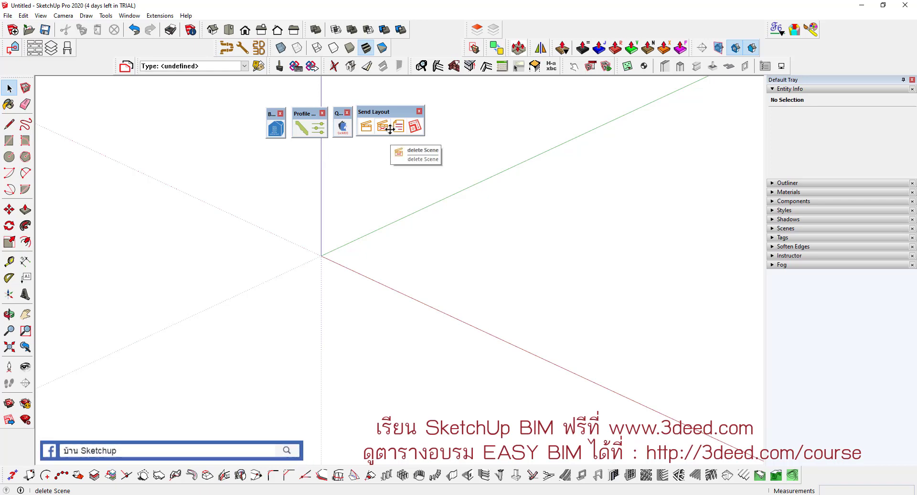
Open Product Connect and sign in, dismissing the login success message.
{"action": "left_click", "coordinate": [276, 128]}
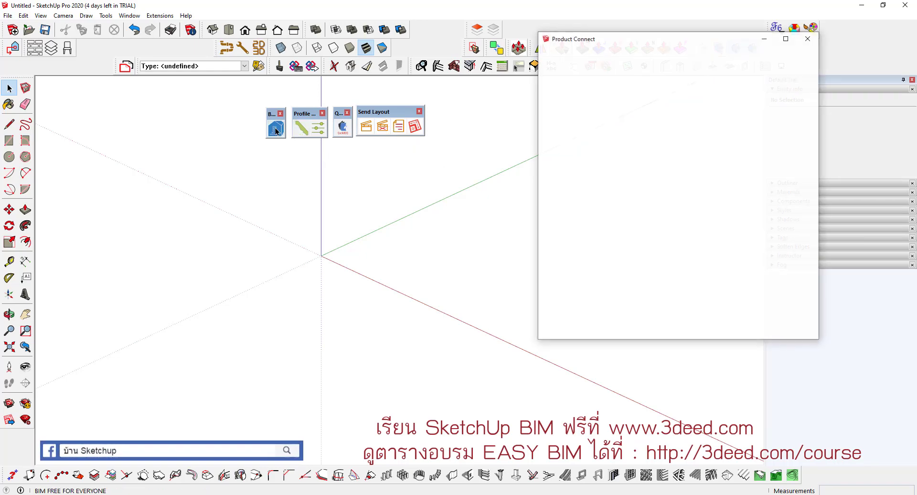
{"action": "left_click_drag", "start_coordinate": [592, 54], "coordinate": [240, 55]}
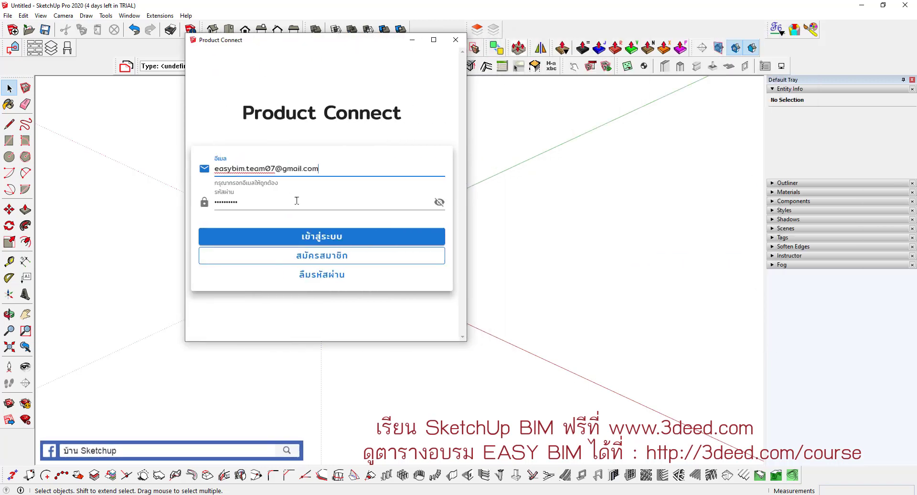
{"action": "left_click", "coordinate": [320, 243]}
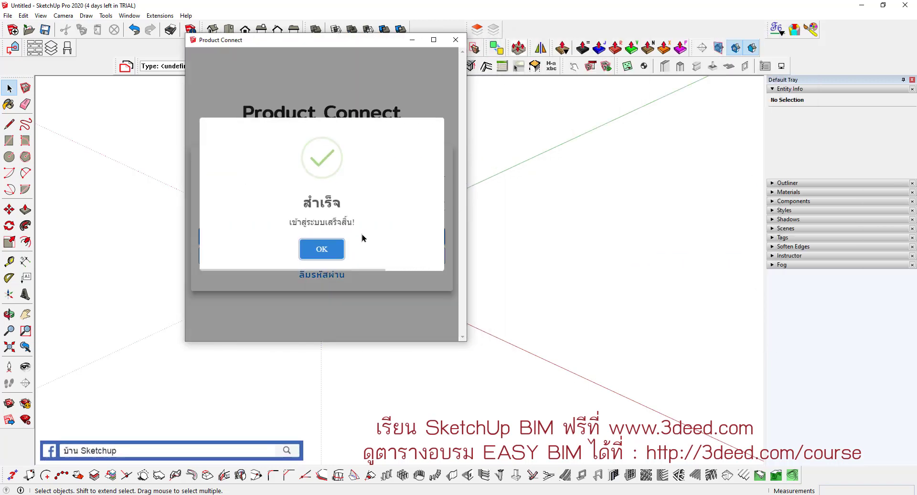
{"action": "left_click", "coordinate": [322, 250]}
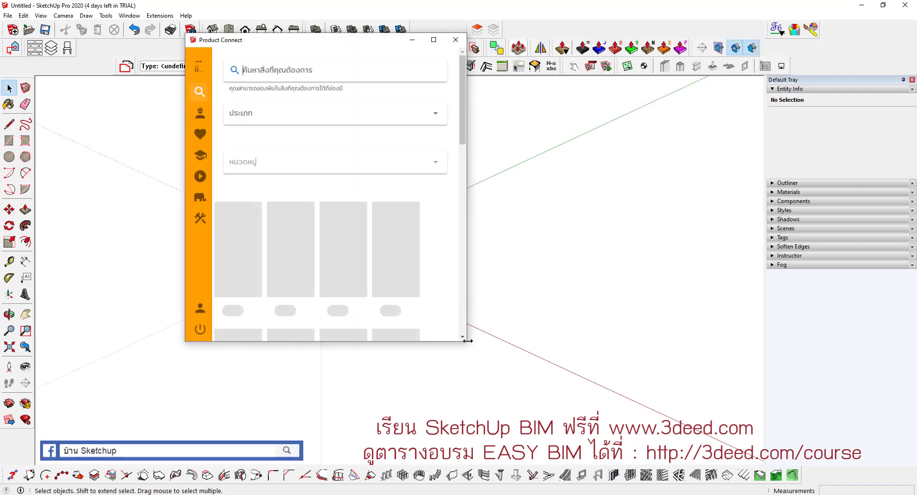
Enlarge the Product Connect window and browse brands, ending on the SCG catalogue.
{"action": "left_click_drag", "start_coordinate": [467, 342], "coordinate": [894, 390]}
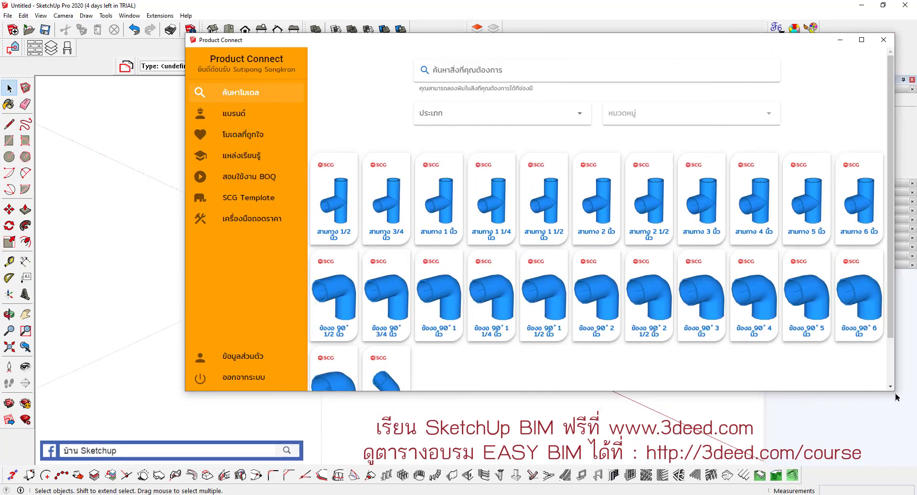
{"action": "left_click_drag", "start_coordinate": [542, 40], "coordinate": [461, 83]}
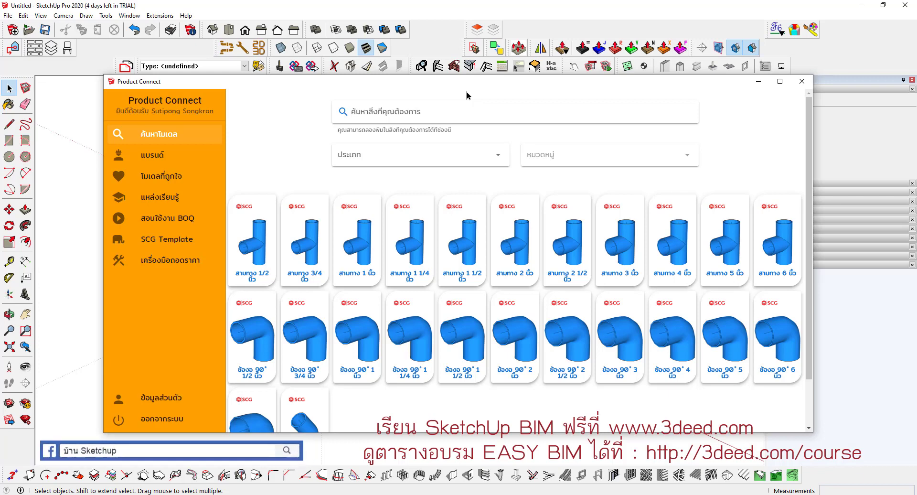
{"action": "left_click", "coordinate": [158, 160]}
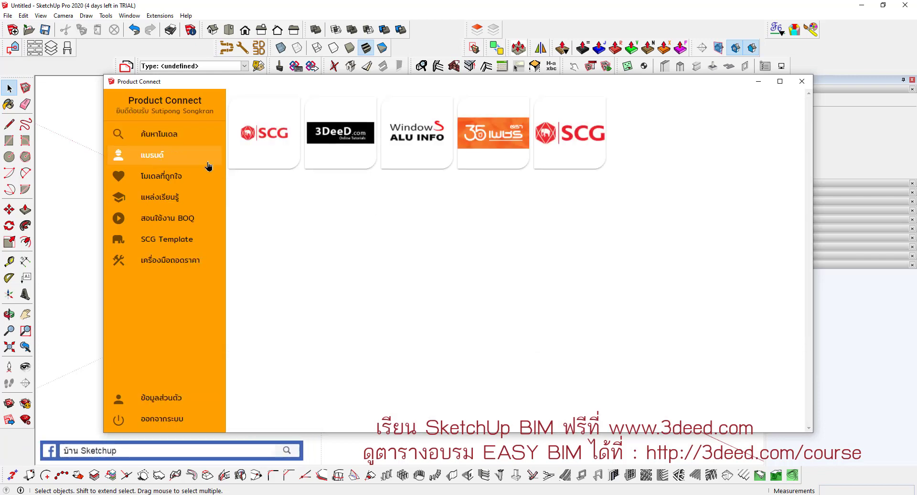
{"action": "left_click", "coordinate": [417, 145]}
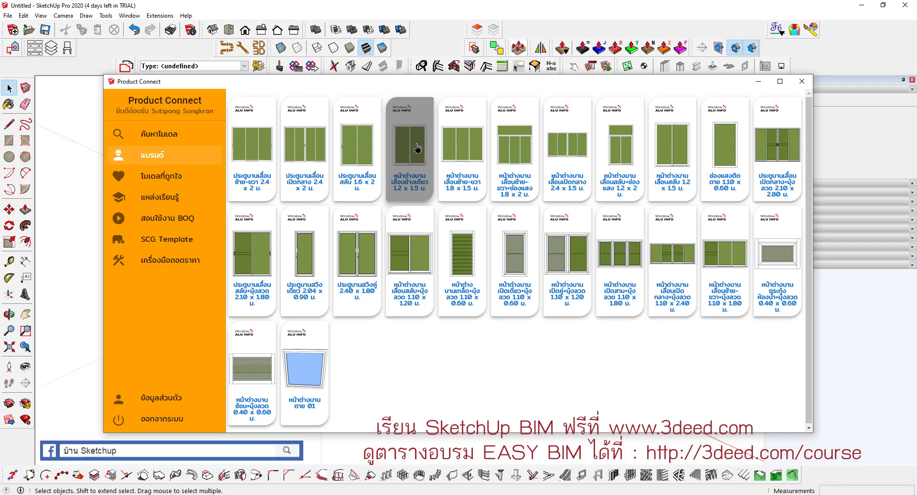
{"action": "left_click", "coordinate": [417, 147]}
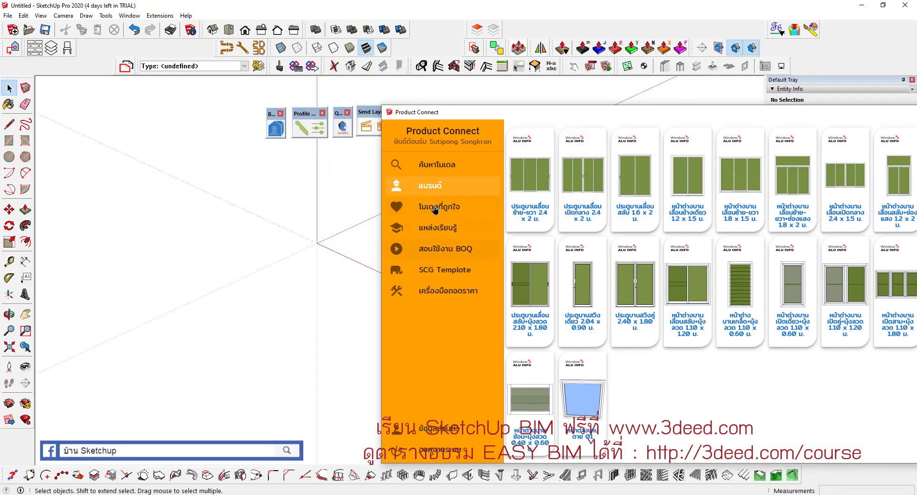
{"action": "left_click", "coordinate": [430, 189]}
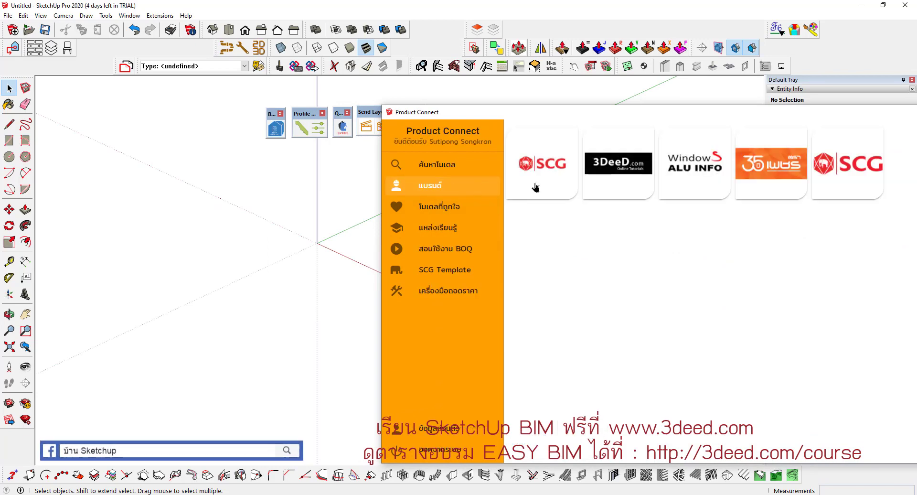
{"action": "left_click", "coordinate": [845, 179]}
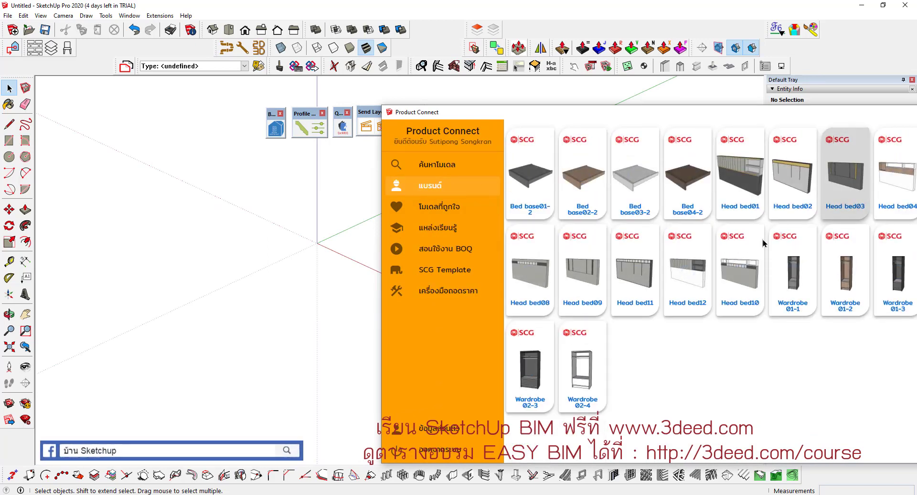
Place Wardrobe 02-4, the Head bed 09 headboard, a second wardrobe and Bed base02-2.
{"action": "scroll", "coordinate": [156, 301], "scroll_direction": "down", "scroll_amount": 4}
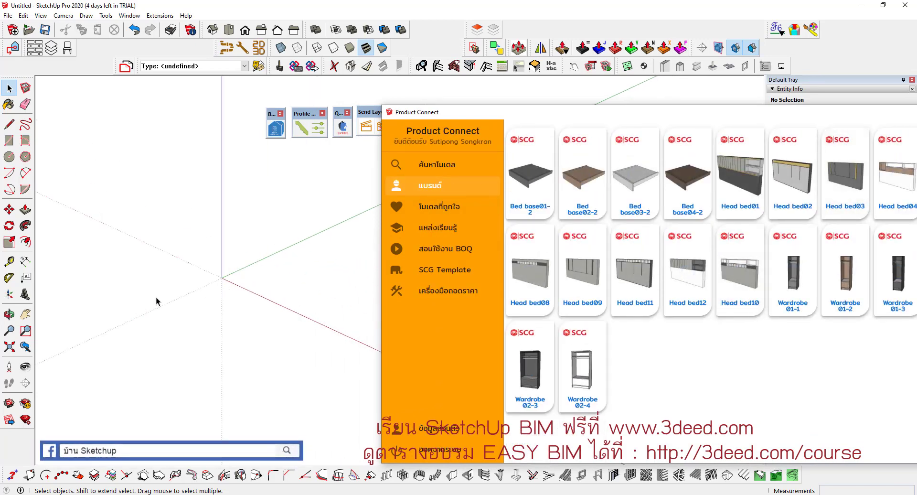
{"action": "left_click", "coordinate": [582, 367]}
{"action": "left_click", "coordinate": [225, 277]}
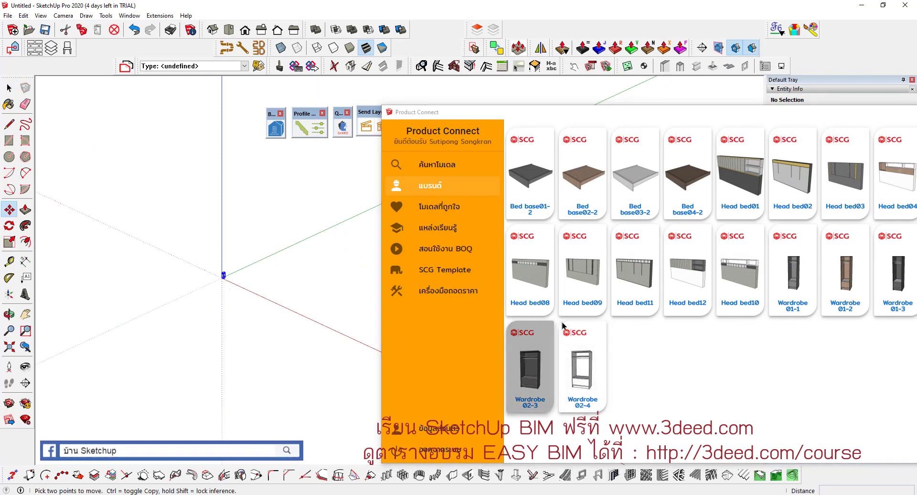
{"action": "scroll", "coordinate": [265, 286], "scroll_direction": "up", "scroll_amount": 2}
{"action": "scroll", "coordinate": [215, 274], "scroll_direction": "up", "scroll_amount": 3}
{"action": "scroll", "coordinate": [191, 258], "scroll_direction": "up", "scroll_amount": 3}
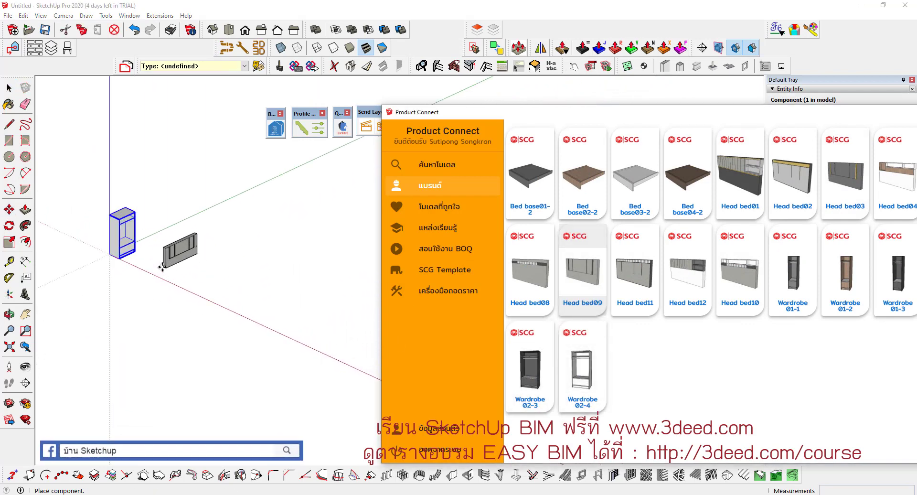
{"action": "left_click", "coordinate": [153, 258]}
{"action": "left_click", "coordinate": [838, 263]}
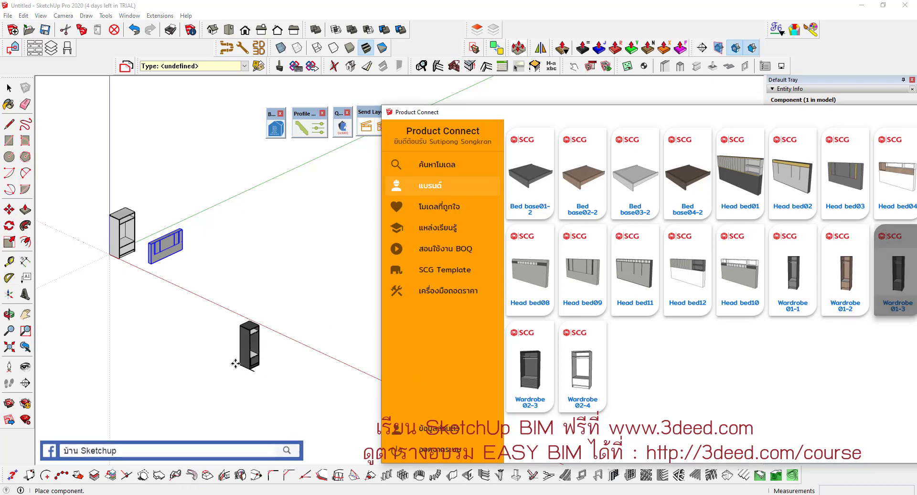
{"action": "left_click", "coordinate": [167, 283]}
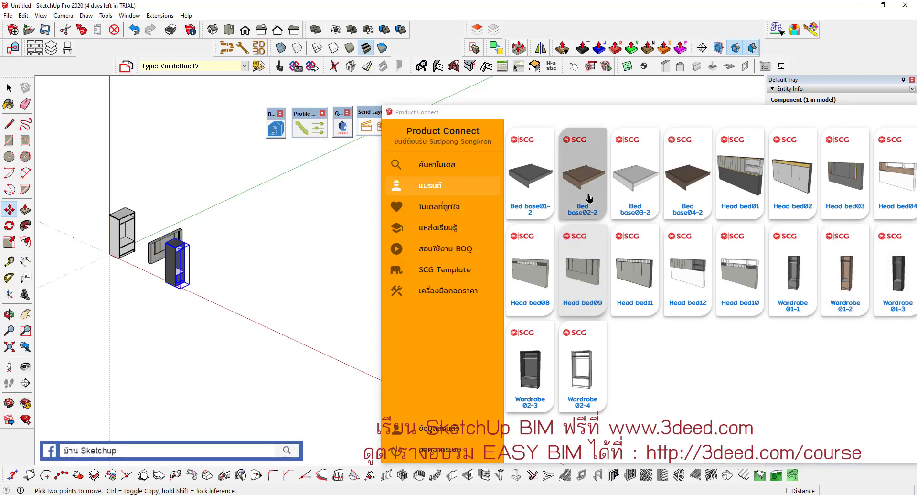
{"action": "left_click", "coordinate": [583, 177]}
{"action": "left_click", "coordinate": [198, 290]}
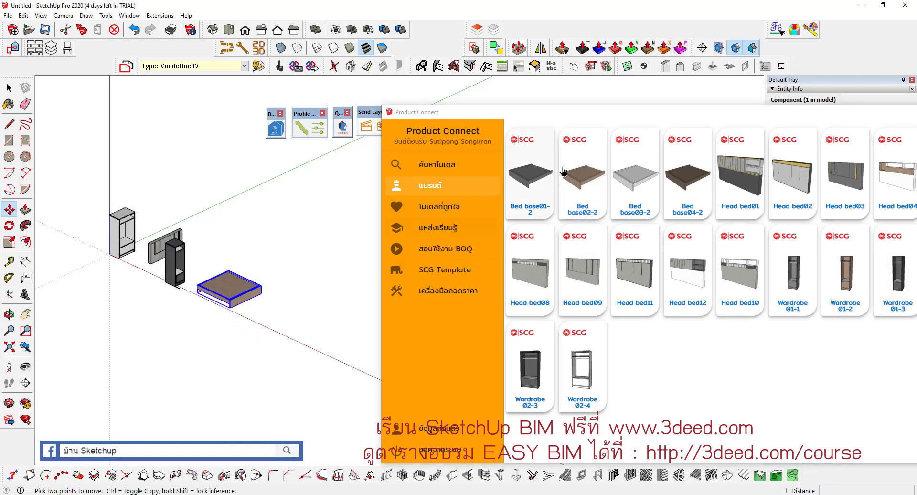
Filter the catalogue by product type, switching from Bedroom to Living room.
{"action": "left_click_drag", "start_coordinate": [750, 113], "coordinate": [522, 103]}
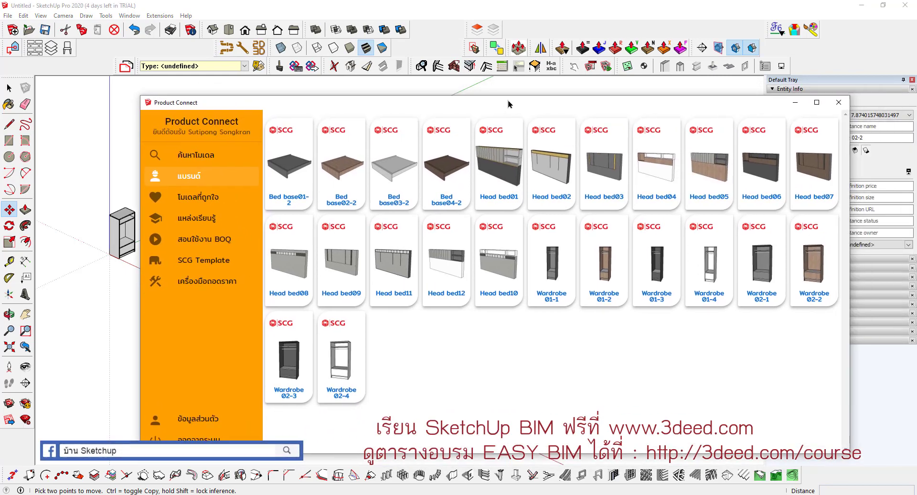
{"action": "left_click", "coordinate": [187, 154]}
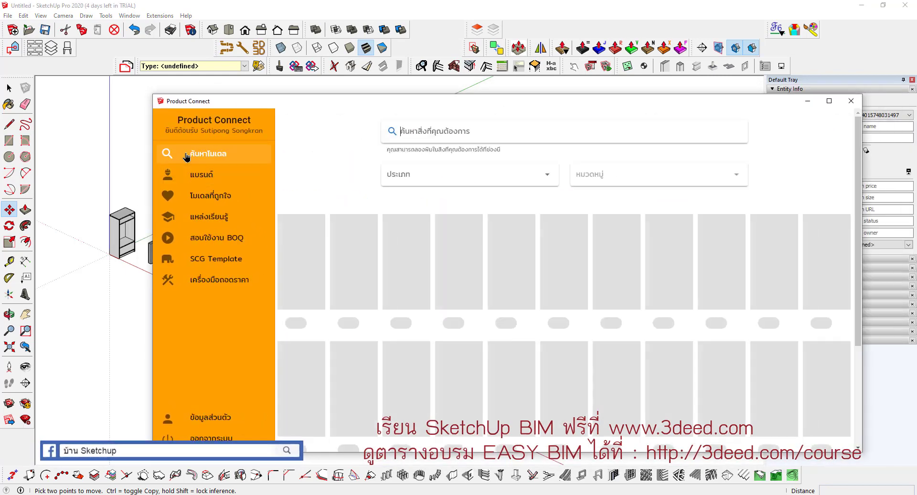
{"action": "left_click", "coordinate": [436, 170]}
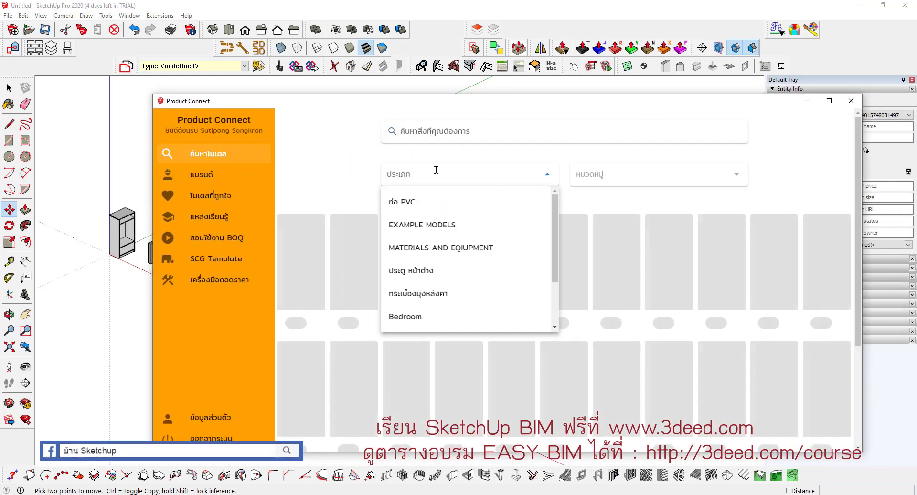
{"action": "scroll", "coordinate": [421, 253], "scroll_direction": "down", "scroll_amount": 2}
{"action": "left_click", "coordinate": [418, 248]}
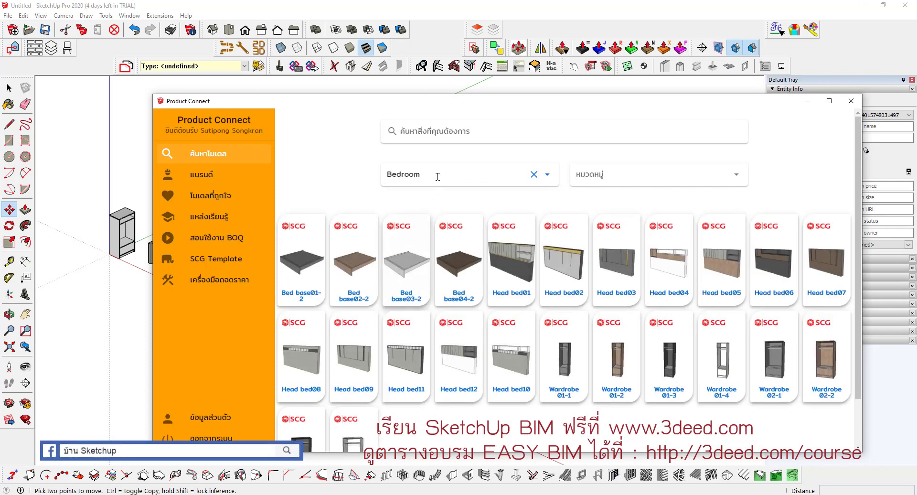
{"action": "left_click", "coordinate": [436, 175]}
{"action": "scroll", "coordinate": [418, 294], "scroll_direction": "down", "scroll_amount": 1}
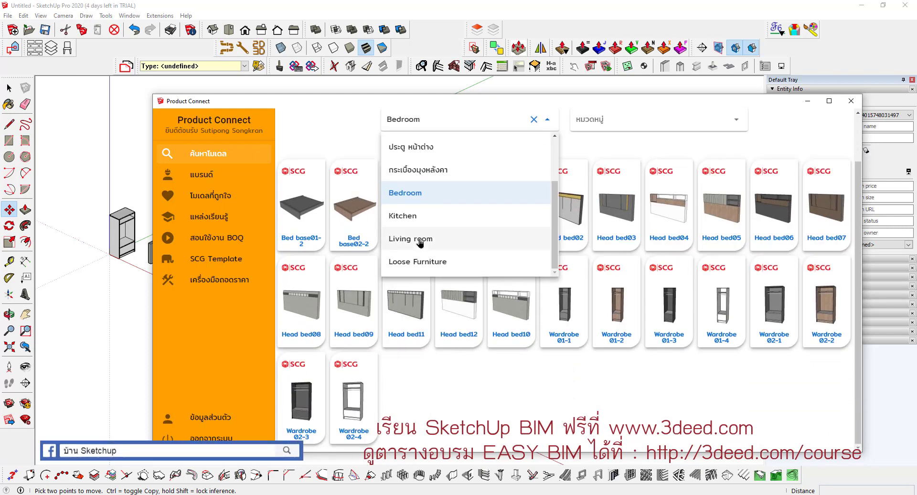
{"action": "left_click", "coordinate": [420, 240]}
Place the TV cabinet 01-2 behind the bed and a Top TV cabinet.
{"action": "left_click_drag", "start_coordinate": [340, 101], "coordinate": [503, 71]}
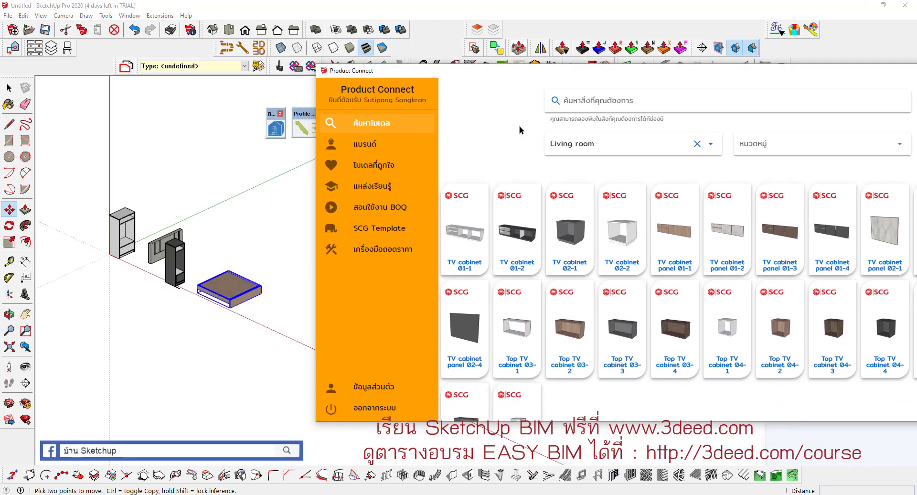
{"action": "left_click", "coordinate": [517, 234]}
{"action": "left_click", "coordinate": [220, 247]}
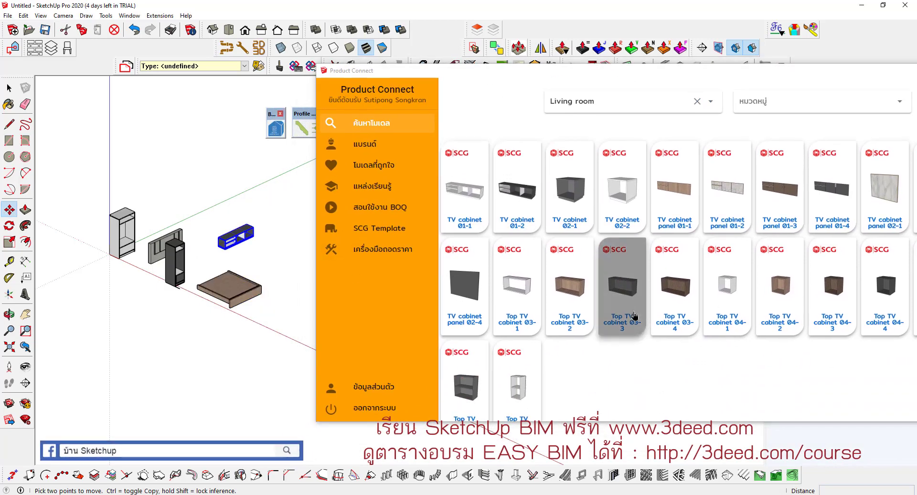
{"action": "scroll", "coordinate": [621, 287], "scroll_direction": "down", "scroll_amount": 2}
{"action": "left_click", "coordinate": [517, 382]}
{"action": "left_click", "coordinate": [182, 325]}
Switch to Loose Furniture and place a chair near the bed and Sofa LSM-01.
{"action": "left_click", "coordinate": [612, 98]}
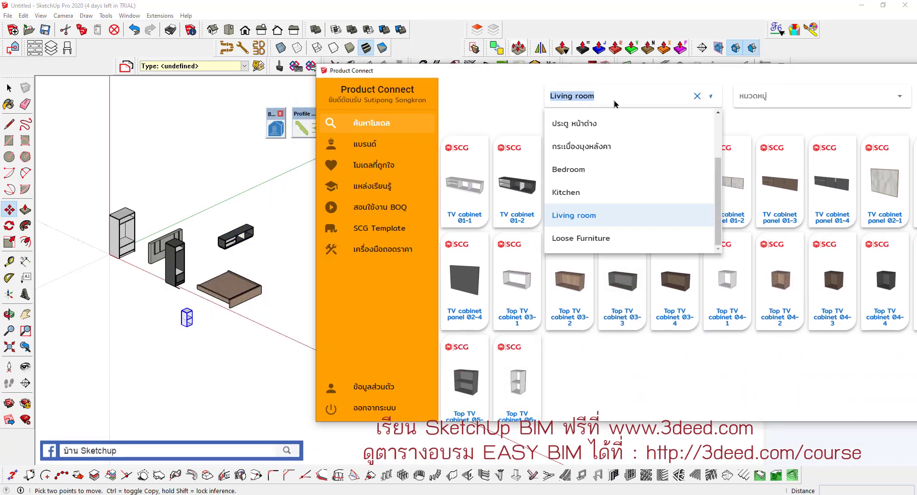
{"action": "scroll", "coordinate": [597, 191], "scroll_direction": "down", "scroll_amount": 1}
{"action": "scroll", "coordinate": [592, 196], "scroll_direction": "down", "scroll_amount": 1}
{"action": "left_click", "coordinate": [591, 193]}
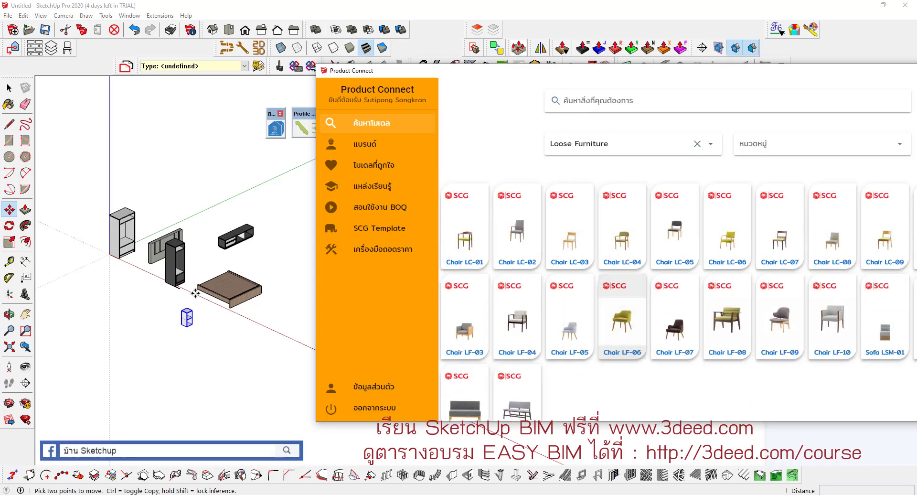
{"action": "scroll", "coordinate": [196, 292], "scroll_direction": "up", "scroll_amount": 1}
{"action": "scroll", "coordinate": [195, 292], "scroll_direction": "up", "scroll_amount": 1}
{"action": "left_click", "coordinate": [204, 253]}
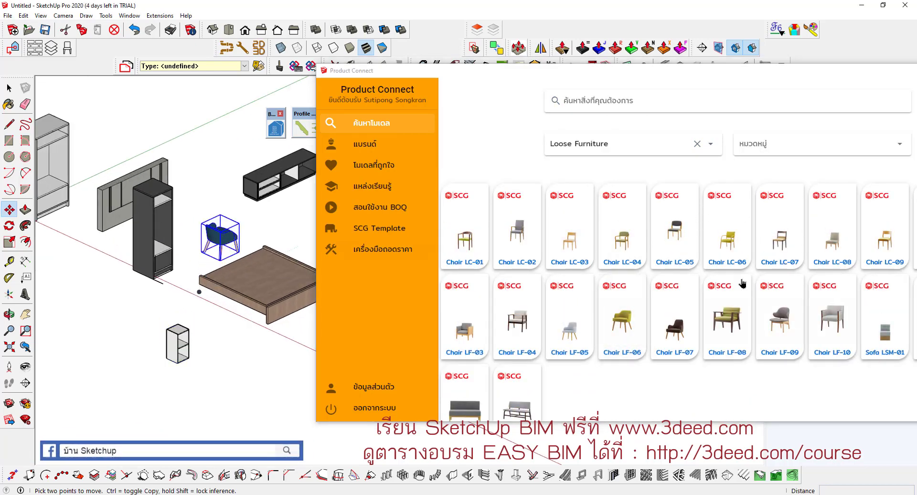
{"action": "left_click", "coordinate": [152, 310]}
{"action": "scroll", "coordinate": [116, 275], "scroll_direction": "down", "scroll_amount": 4}
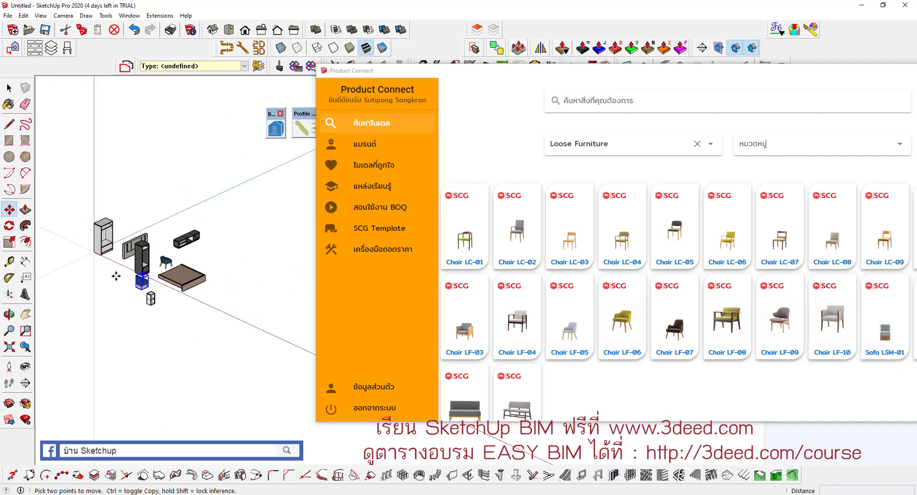
{"action": "key", "text": "space"}
Open the price report, fit its หัวข้อ and รายละเอียด columns, and widen it to show the 1,687 total.
{"action": "left_click", "coordinate": [380, 252]}
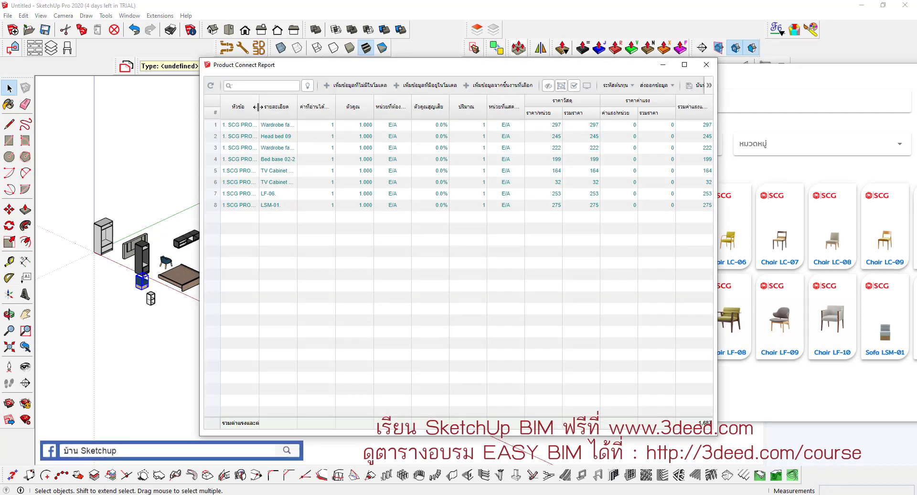
{"action": "double_click", "coordinate": [258, 109]}
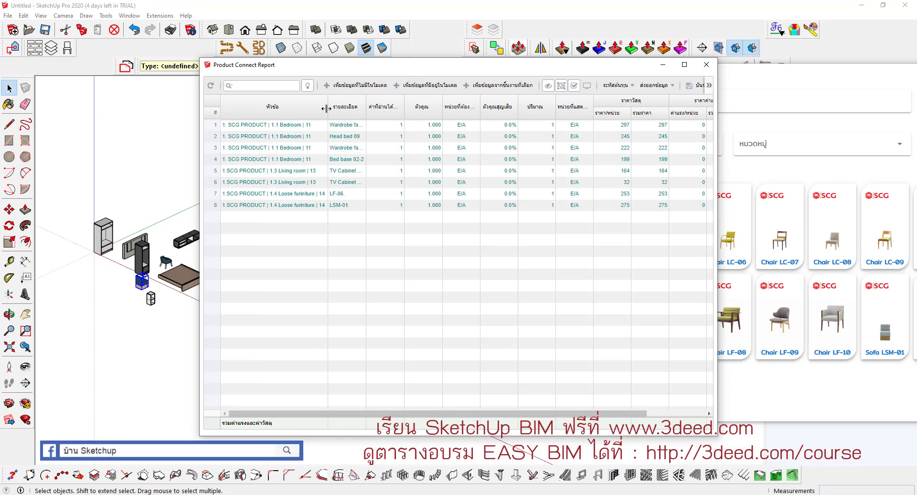
{"action": "double_click", "coordinate": [366, 109]}
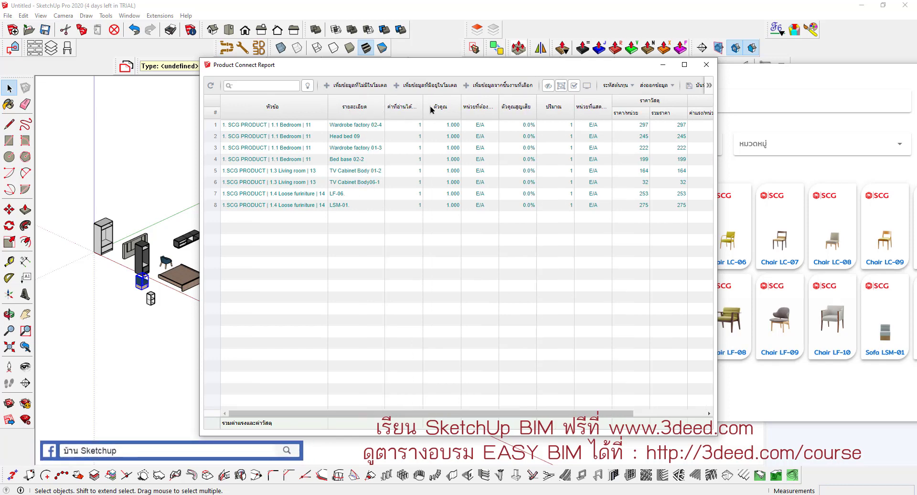
{"action": "left_click", "coordinate": [587, 86]}
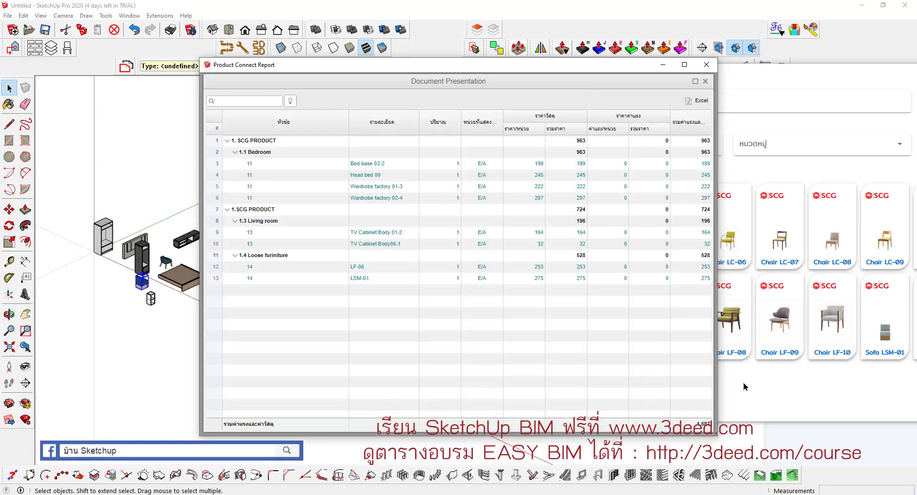
{"action": "left_click_drag", "start_coordinate": [716, 371], "coordinate": [862, 367]}
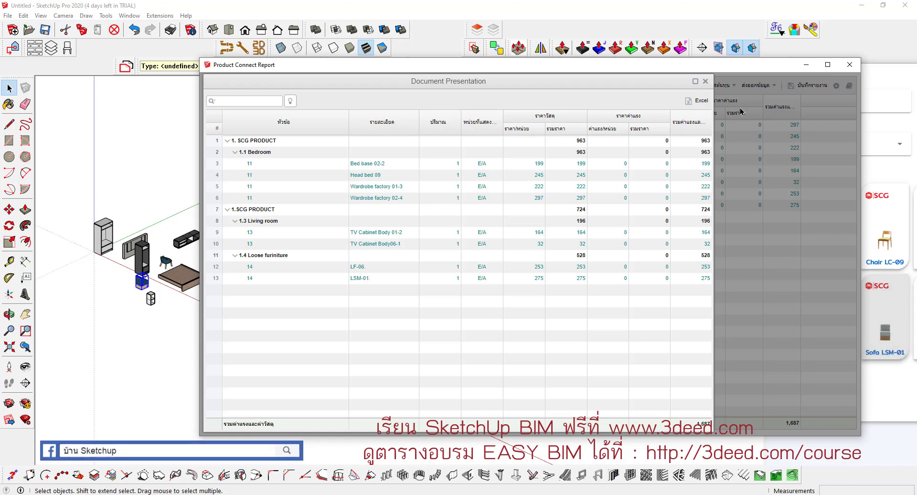
{"action": "left_click", "coordinate": [705, 81]}
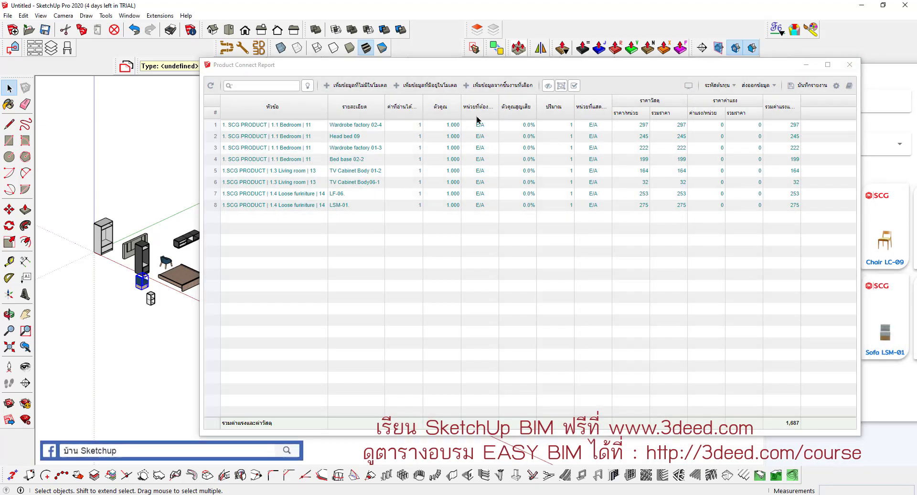
Close the cost report and open the bed's Dynamic Component Options.
{"action": "left_click", "coordinate": [849, 64]}
{"action": "scroll", "coordinate": [181, 321], "scroll_direction": "up", "scroll_amount": 3}
{"action": "scroll", "coordinate": [182, 321], "scroll_direction": "up", "scroll_amount": 1}
{"action": "right_click", "coordinate": [181, 321]}
{"action": "mouse_move", "coordinate": [227, 403]}
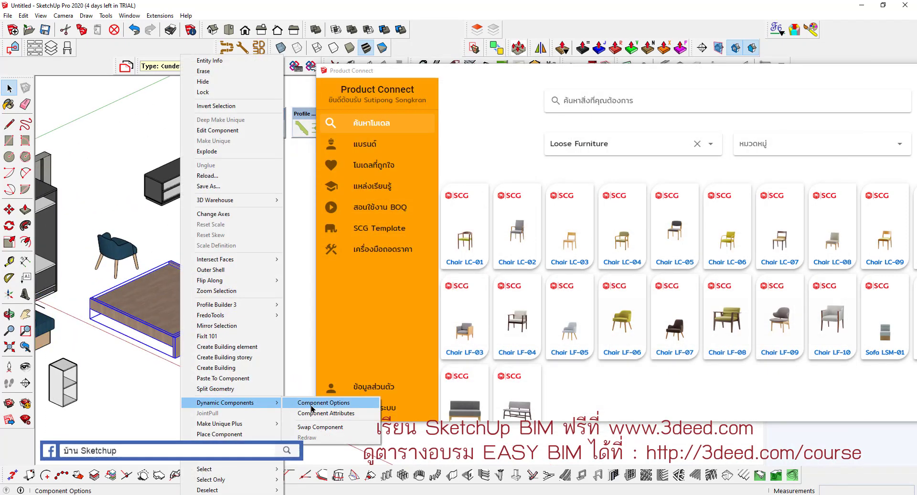
{"action": "left_click", "coordinate": [312, 402]}
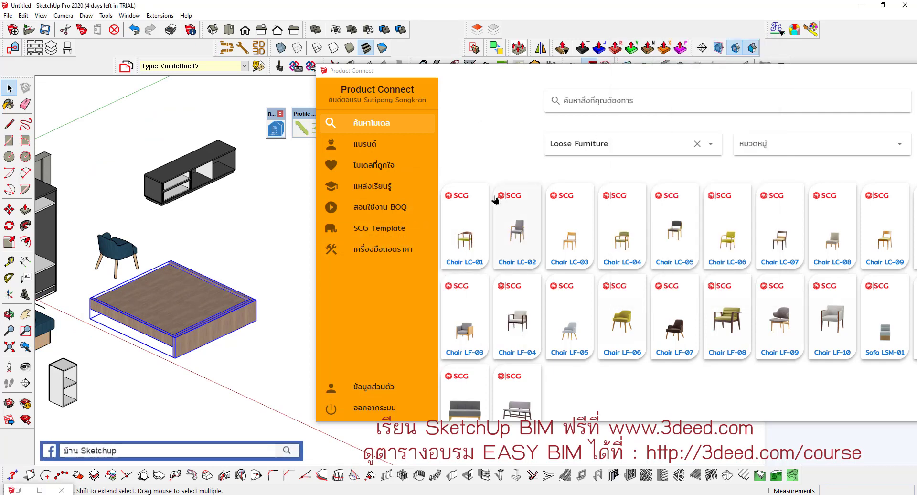
Open the Chair LC-01 details page in the browser from its product card.
{"action": "left_click", "coordinate": [492, 224]}
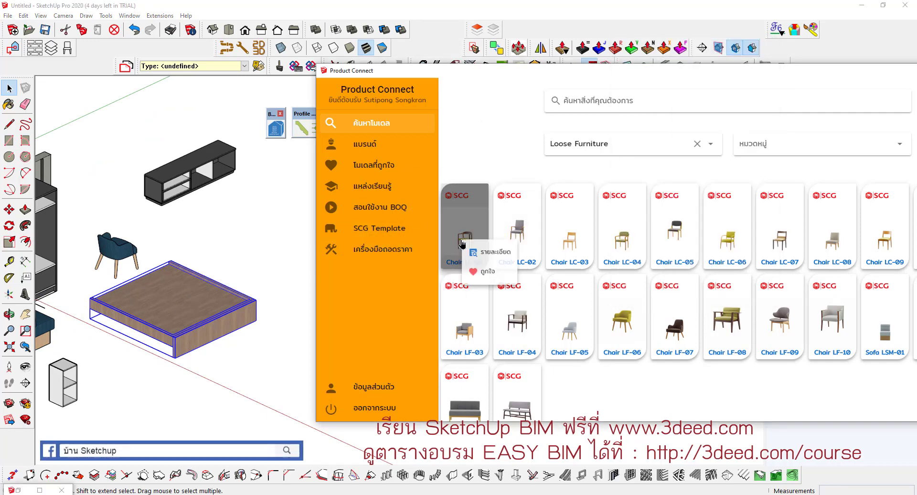
{"action": "left_click", "coordinate": [498, 257]}
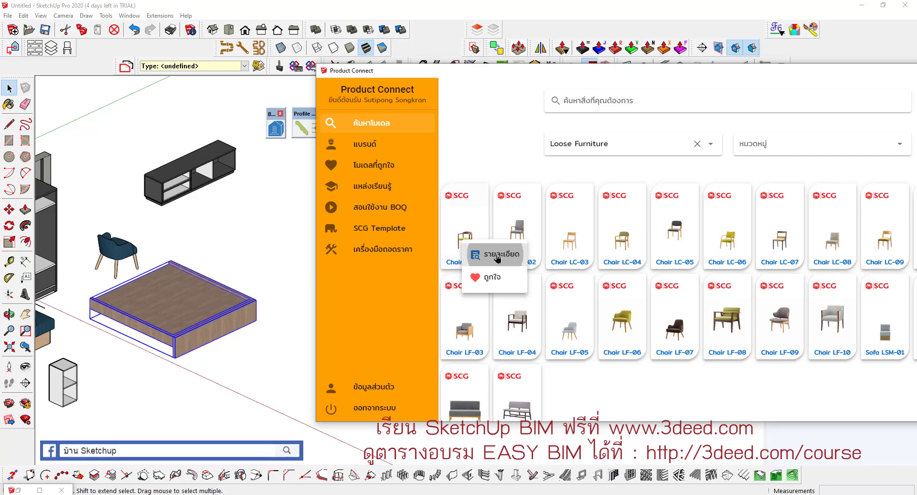
{"action": "left_click", "coordinate": [497, 258]}
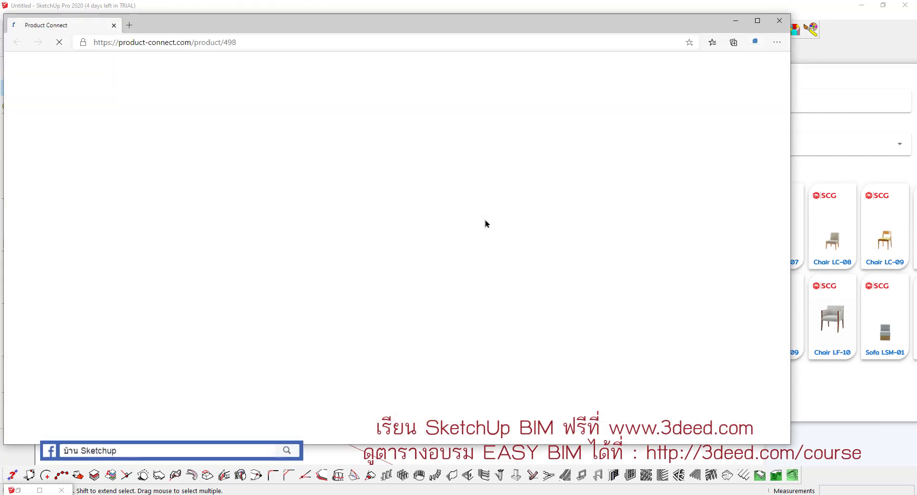
Maximize the browser on the Chair LC-01 page, visit the homepage, then minimize it.
{"action": "left_click", "coordinate": [760, 19]}
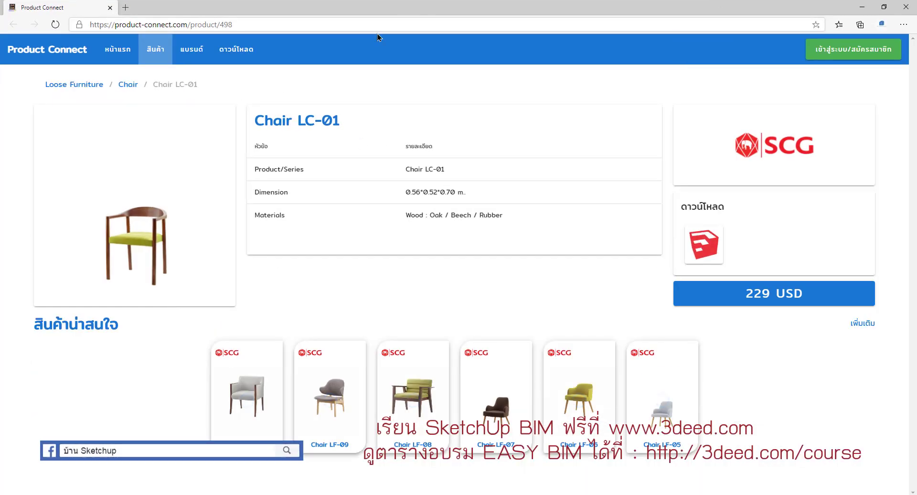
{"action": "left_click", "coordinate": [113, 53]}
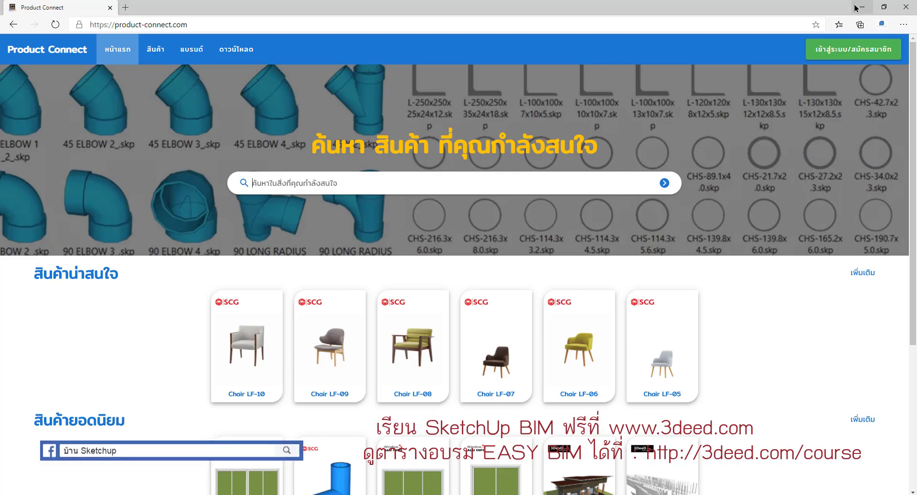
{"action": "left_click", "coordinate": [861, 7]}
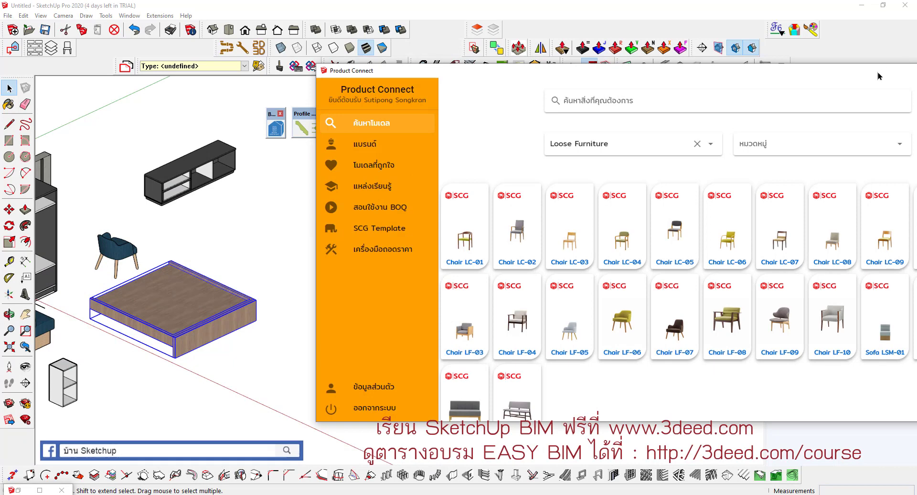
Close the Product Connect catalogue panel and deselect the bed.
{"action": "left_click", "coordinate": [877, 75]}
{"action": "scroll", "coordinate": [410, 273], "scroll_direction": "down", "scroll_amount": 4}
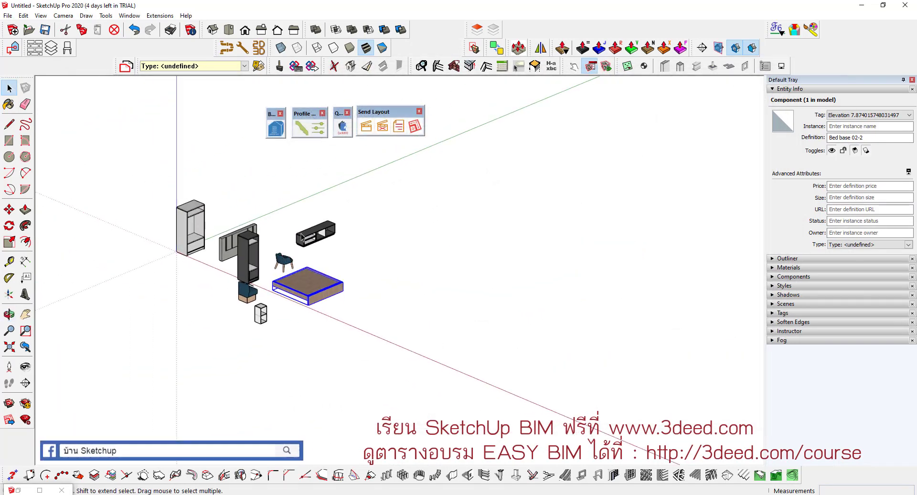
{"action": "mouse_move", "coordinate": [302, 237]}
{"action": "middle_mouse_down"}
{"action": "mouse_move", "coordinate": [338, 189]}
{"action": "mouse_move", "coordinate": [324, 173]}
{"action": "mouse_move", "coordinate": [323, 196]}
{"action": "mouse_move", "coordinate": [189, 139]}
{"action": "middle_mouse_up"}
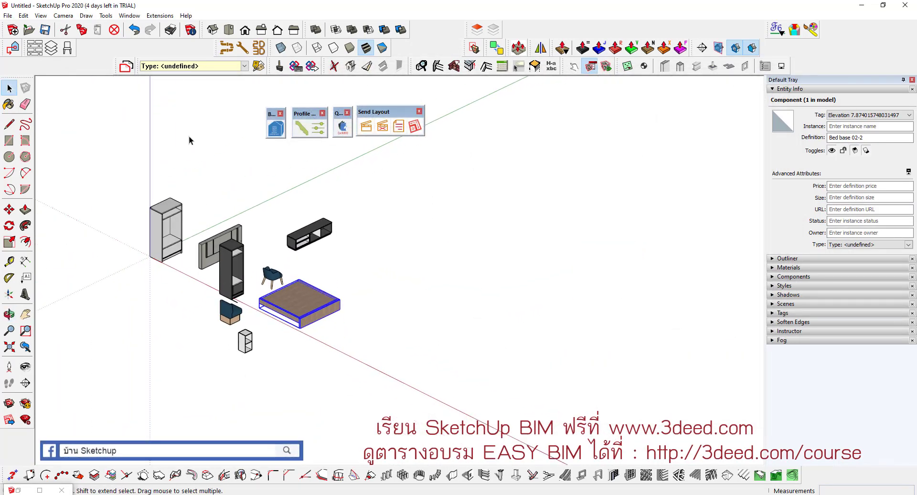
{"action": "left_click", "coordinate": [8, 16]}
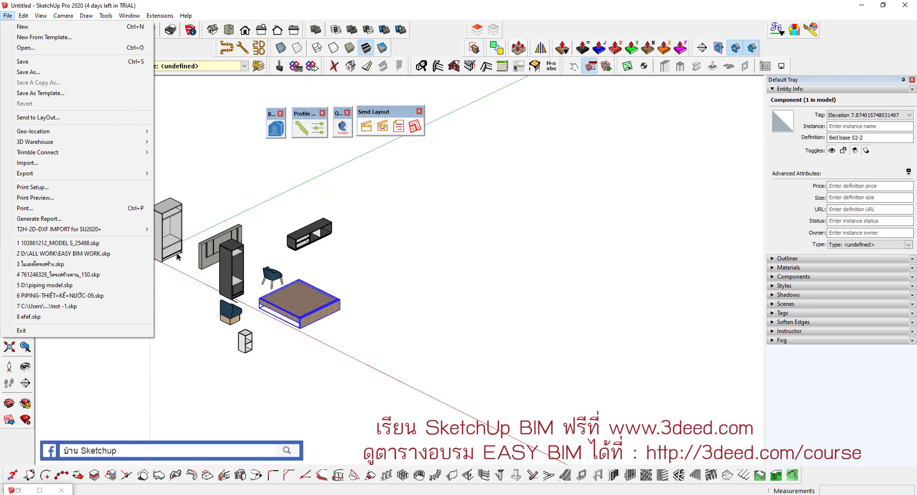
{"action": "left_click", "coordinate": [406, 258]}
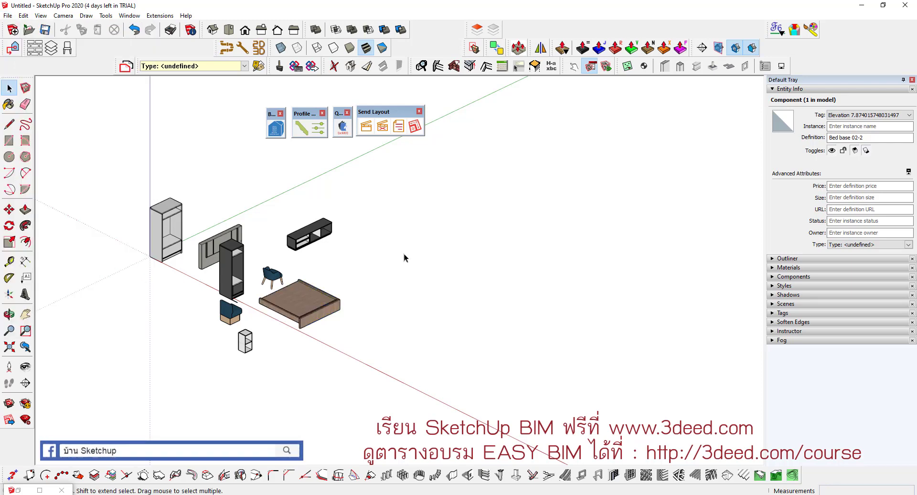
Discard the untitled furniture model, load EASY BIM EASY BOQ.skp and orbit the house.
{"action": "key", "text": "ctrl+n"}
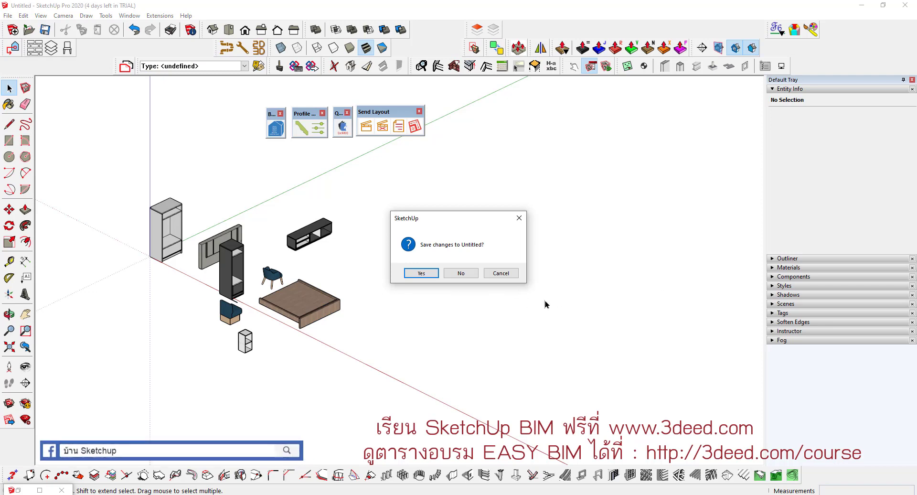
{"action": "left_click", "coordinate": [459, 273]}
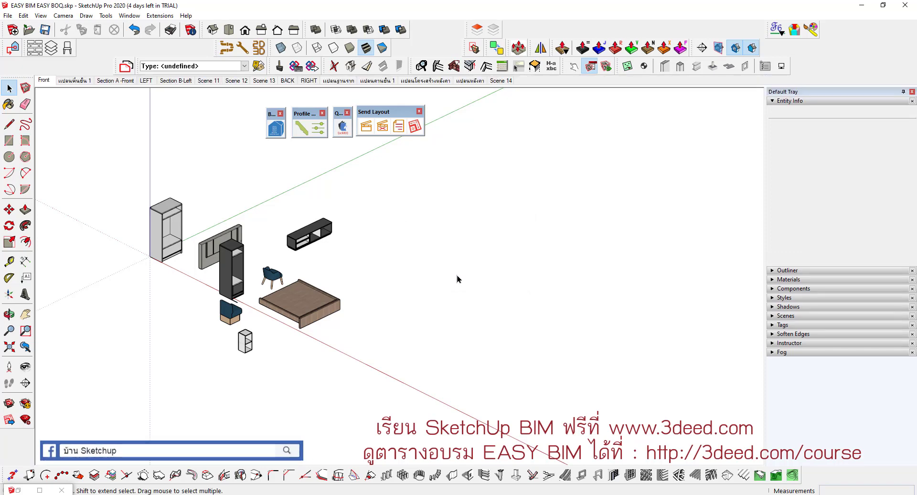
{"action": "mouse_move", "coordinate": [457, 279]}
{"action": "middle_mouse_down"}
{"action": "mouse_move", "coordinate": [424, 228]}
{"action": "mouse_move", "coordinate": [277, 252]}
{"action": "mouse_move", "coordinate": [420, 327]}
{"action": "middle_mouse_up"}
{"action": "key", "text": "space"}
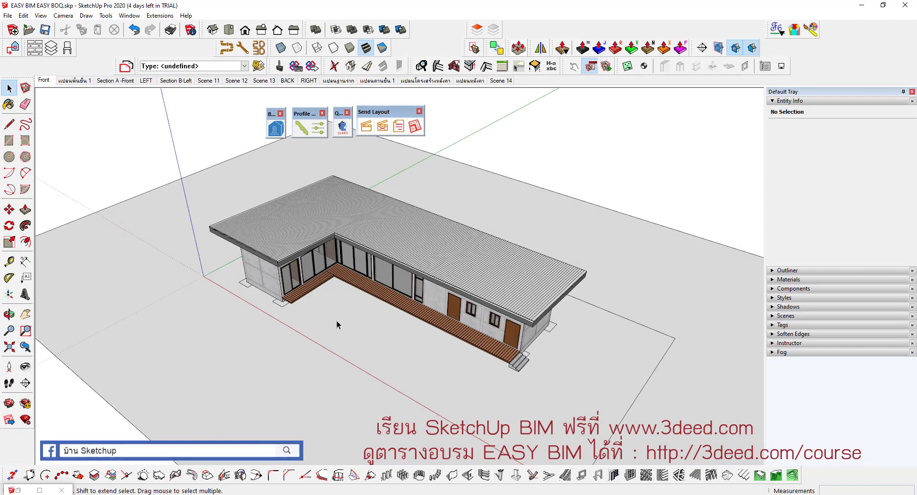
{"action": "mouse_move", "coordinate": [336, 324]}
{"action": "middle_mouse_down"}
{"action": "mouse_move", "coordinate": [492, 271]}
{"action": "mouse_move", "coordinate": [479, 228]}
{"action": "mouse_move", "coordinate": [447, 232]}
{"action": "middle_mouse_up"}
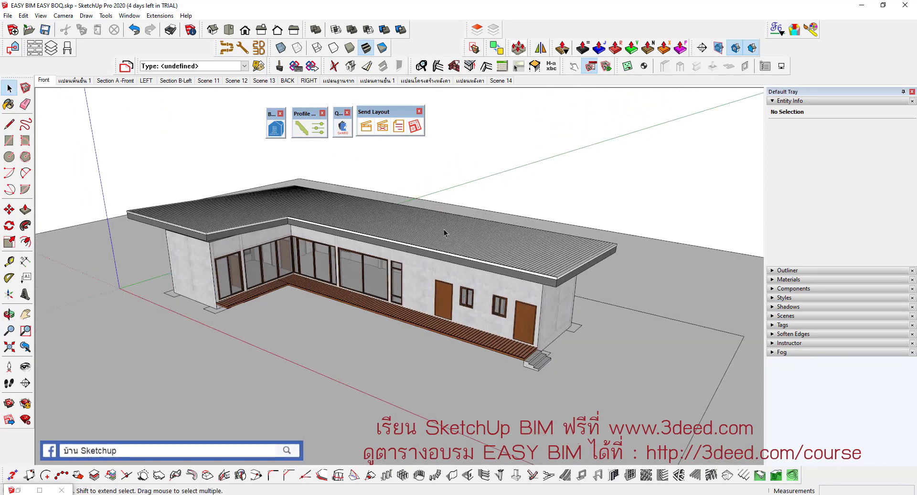
Sign in to QuickBOQ, then reopen it and launch the bill-of-quantities program.
{"action": "left_click", "coordinate": [344, 129]}
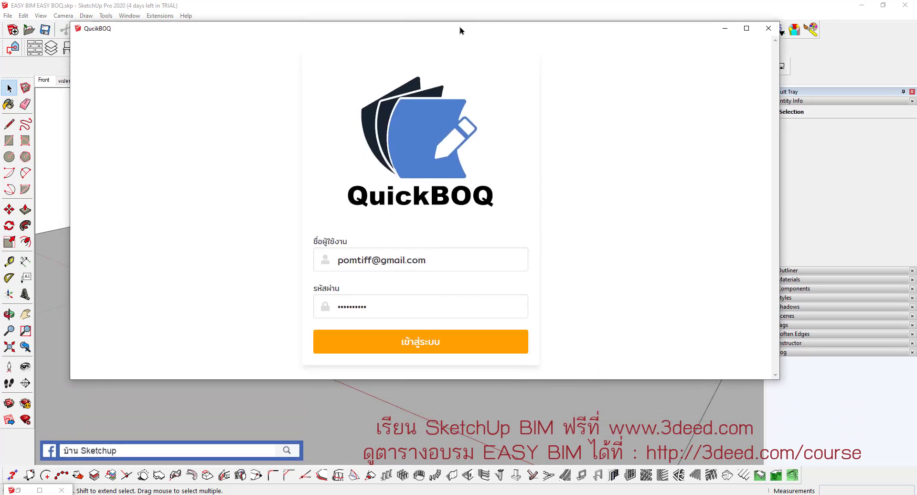
{"action": "left_click", "coordinate": [437, 340]}
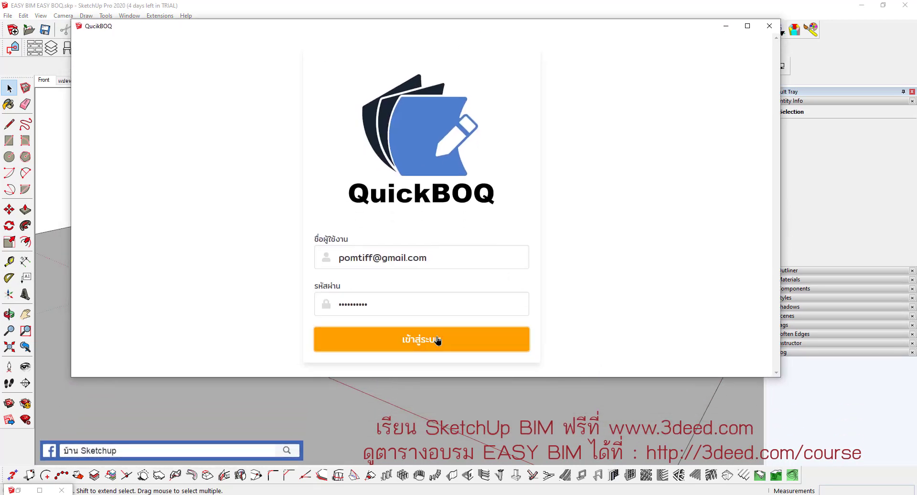
{"action": "left_click", "coordinate": [766, 26]}
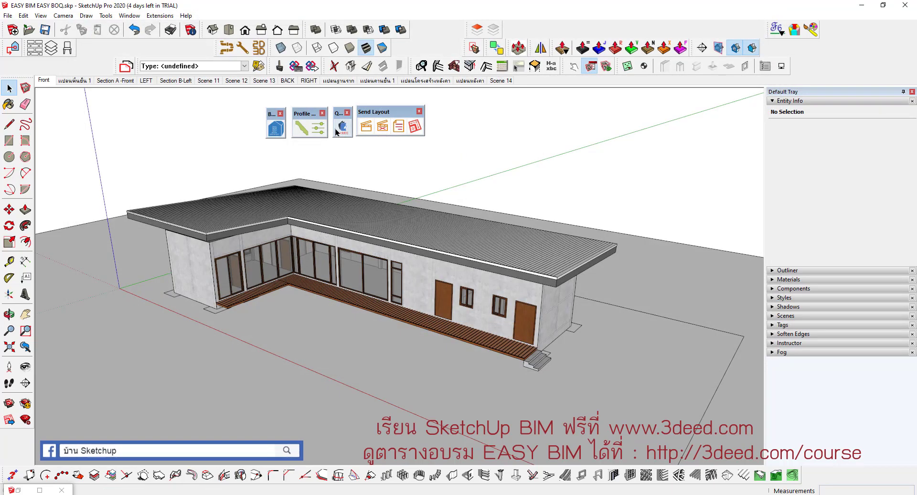
{"action": "left_click", "coordinate": [342, 128]}
{"action": "left_click", "coordinate": [414, 277]}
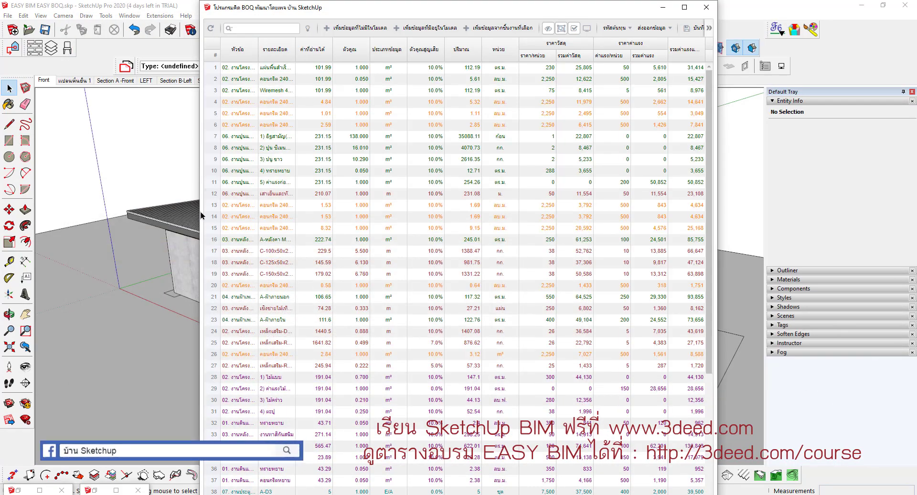
Widen the QuickBOQ table to the screen's left edge so full column text shows.
{"action": "left_click_drag", "start_coordinate": [197, 211], "coordinate": [3, 211]}
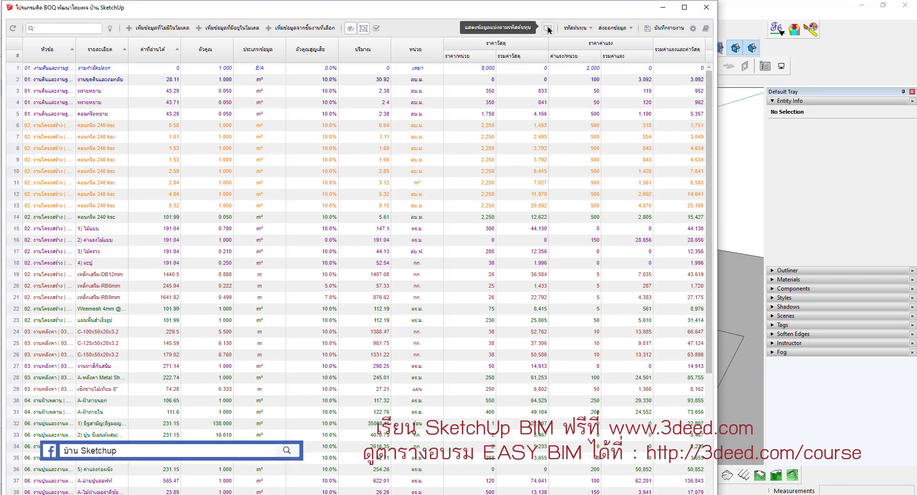
Open the grouped BOQ presentation and enlarge the BOQ window to fill the screen.
{"action": "left_click", "coordinate": [547, 28]}
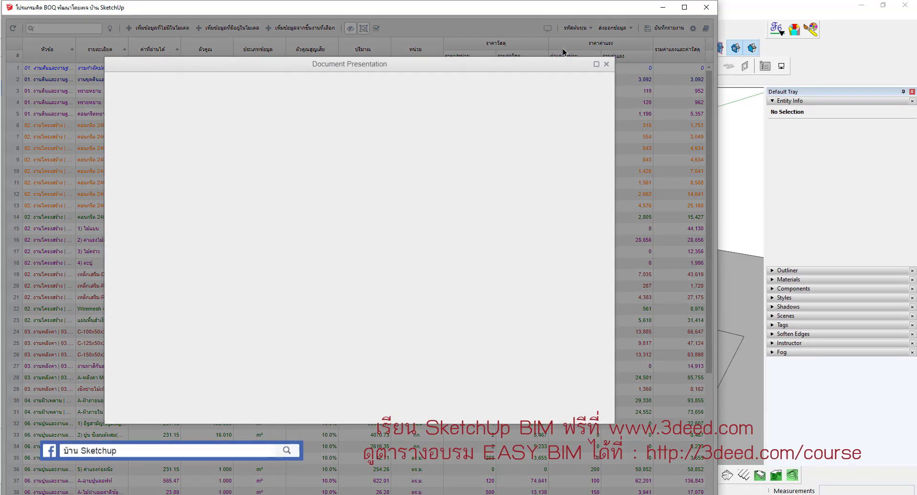
{"action": "scroll", "coordinate": [286, 177], "scroll_direction": "down", "scroll_amount": 3}
{"action": "scroll", "coordinate": [286, 178], "scroll_direction": "down", "scroll_amount": 4}
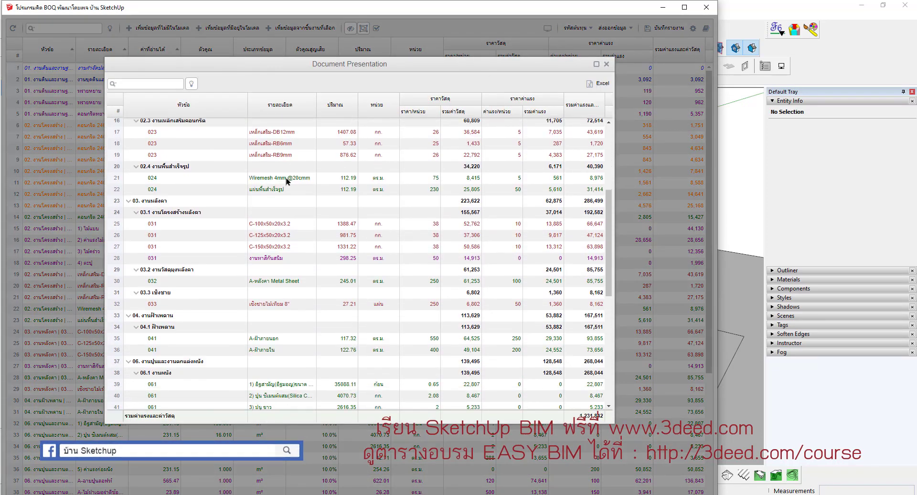
{"action": "scroll", "coordinate": [286, 177], "scroll_direction": "down", "scroll_amount": 4}
{"action": "left_click_drag", "start_coordinate": [303, 10], "coordinate": [716, 60]}
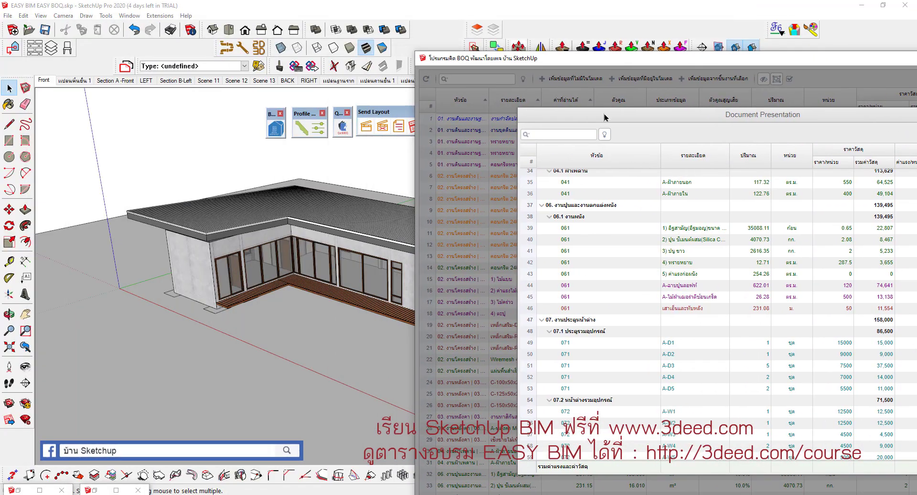
{"action": "middle_click_drag", "start_coordinate": [178, 318], "coordinate": [97, 284]}
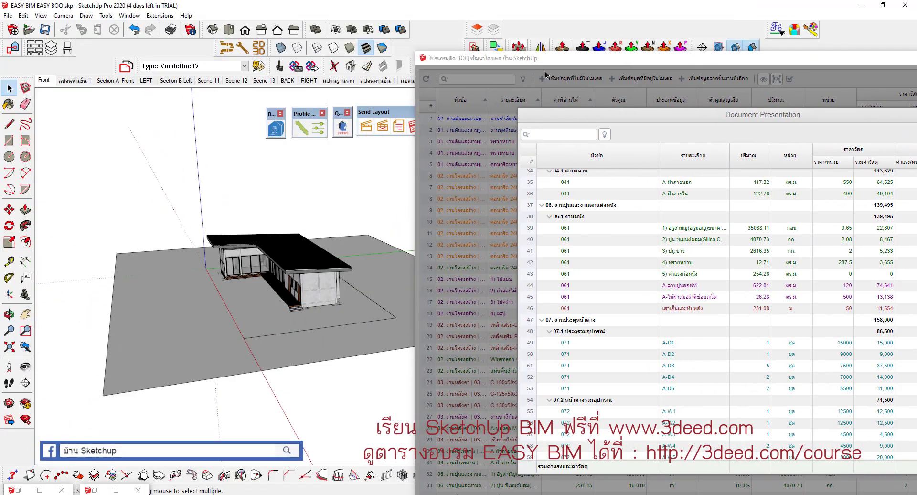
{"action": "left_click_drag", "start_coordinate": [548, 59], "coordinate": [500, 28]}
{"action": "scroll", "coordinate": [632, 64], "scroll_direction": "up", "scroll_amount": 1}
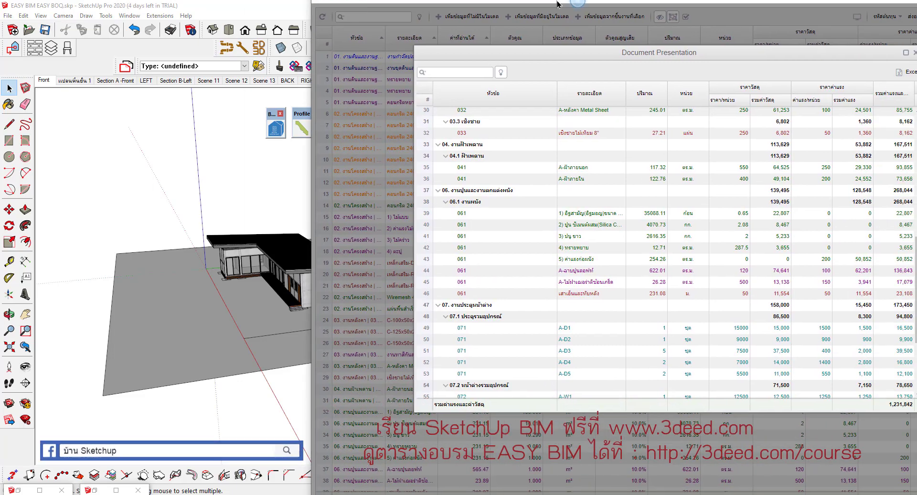
{"action": "mouse_move", "coordinate": [613, 35]}
{"action": "left_mouse_down"}
{"action": "mouse_move", "coordinate": [444, 7]}
{"action": "mouse_move", "coordinate": [678, 31]}
{"action": "left_mouse_up"}
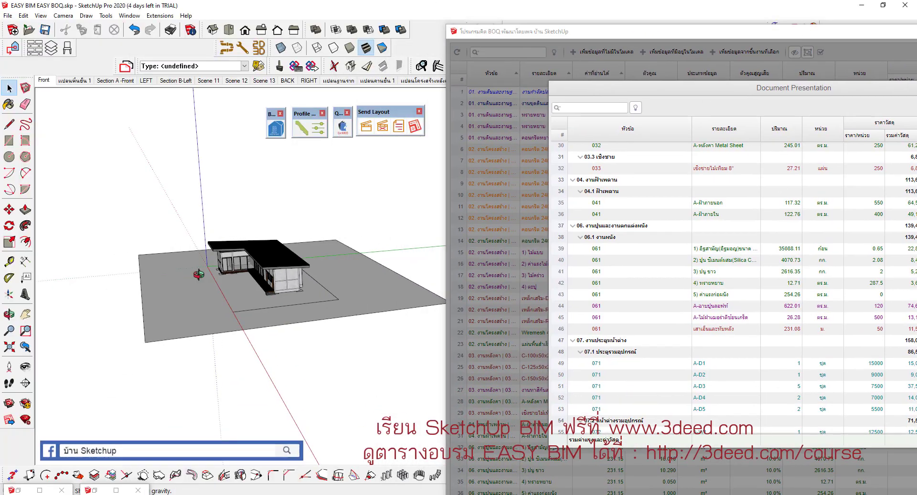
{"action": "scroll", "coordinate": [341, 273], "scroll_direction": "up", "scroll_amount": 2}
{"action": "scroll", "coordinate": [619, 211], "scroll_direction": "up", "scroll_amount": 2}
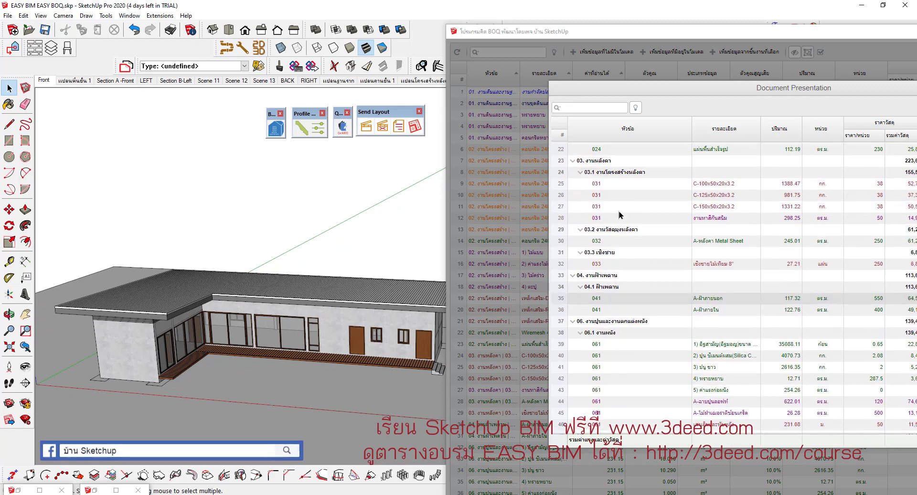
Locate the 03.3 เชิงชาย items in the model and switch it to hidden-line display.
{"action": "left_click", "coordinate": [606, 253]}
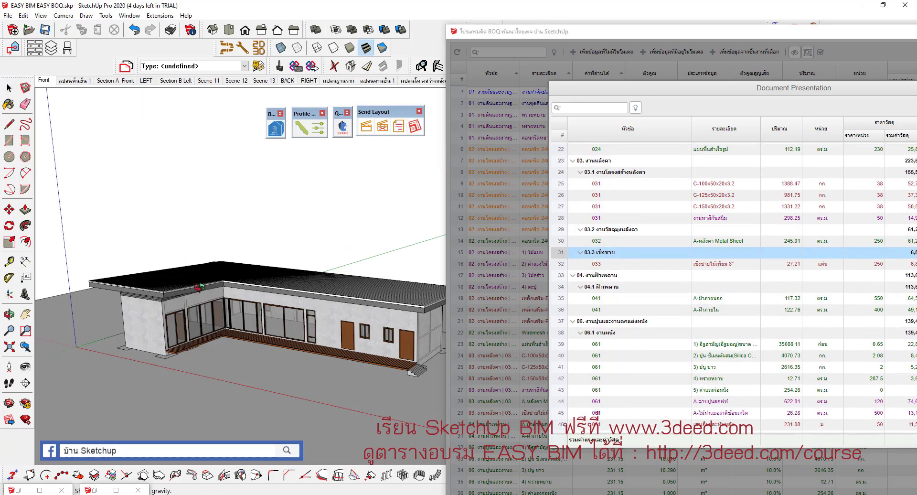
{"action": "left_click", "coordinate": [333, 47]}
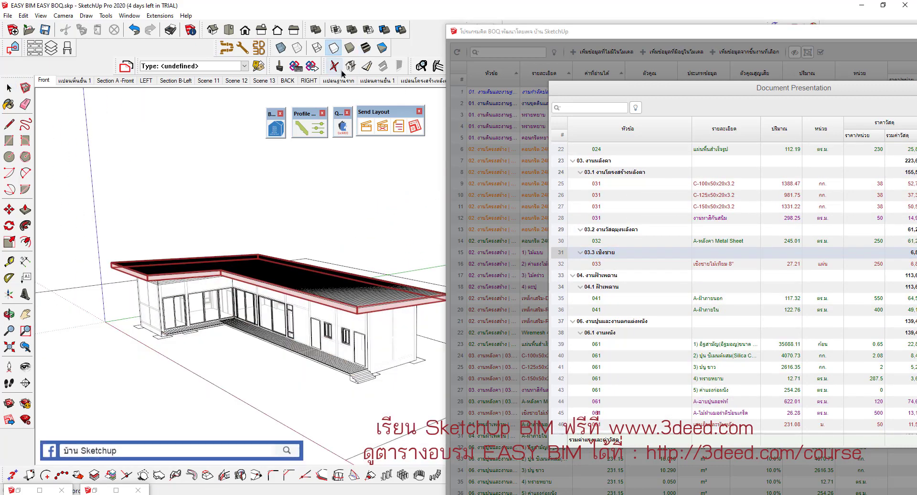
{"action": "mouse_move", "coordinate": [343, 191]}
{"action": "middle_mouse_down"}
{"action": "mouse_move", "coordinate": [353, 260]}
{"action": "mouse_move", "coordinate": [362, 258]}
{"action": "middle_mouse_up"}
{"action": "scroll", "coordinate": [702, 247], "scroll_direction": "down", "scroll_amount": 3}
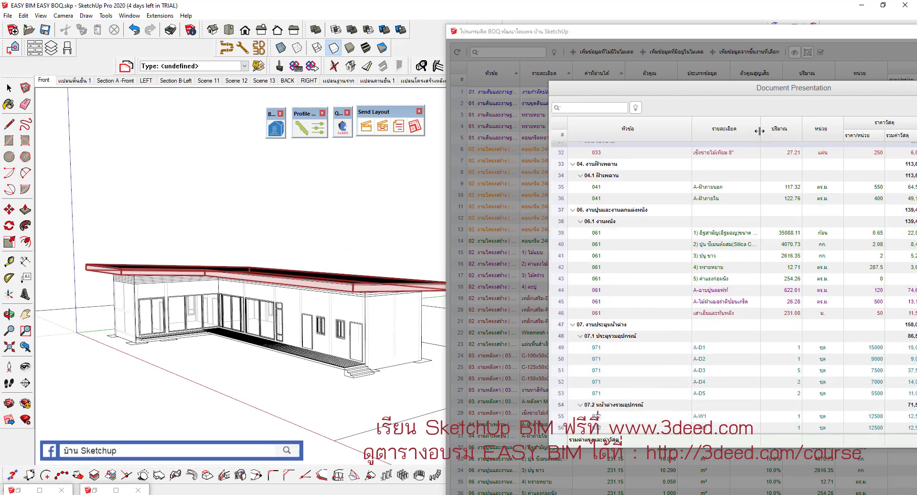
Widen the รายละเอียด column and highlight the model elements for BOQ rows 39 and 46.
{"action": "left_click_drag", "start_coordinate": [759, 130], "coordinate": [791, 131]}
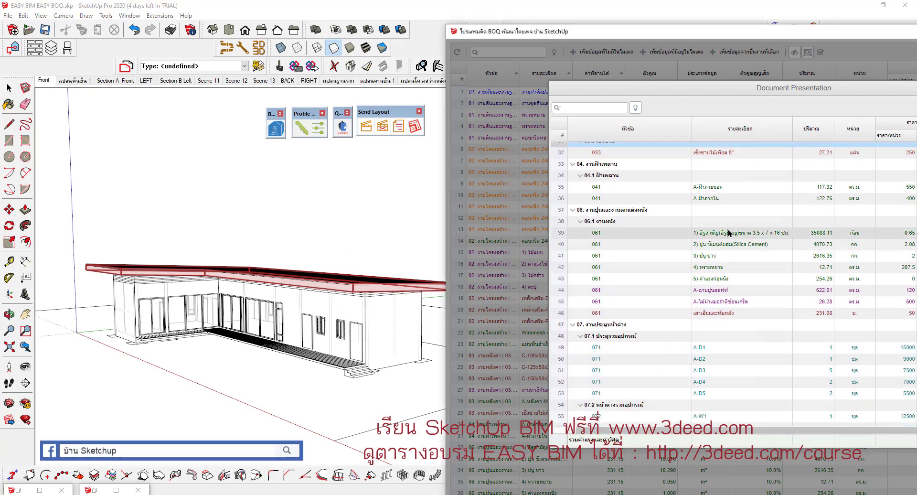
{"action": "left_click", "coordinate": [728, 233]}
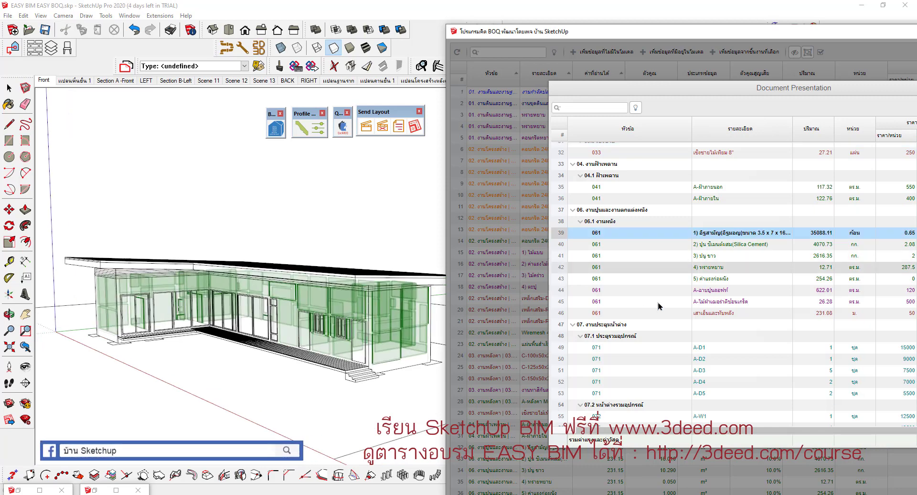
{"action": "left_click", "coordinate": [720, 312]}
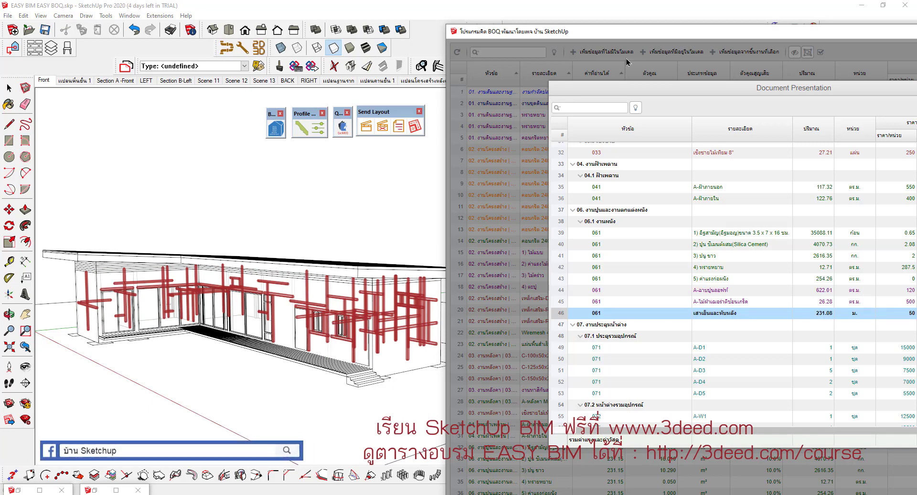
{"action": "left_click_drag", "start_coordinate": [750, 35], "coordinate": [404, 11]}
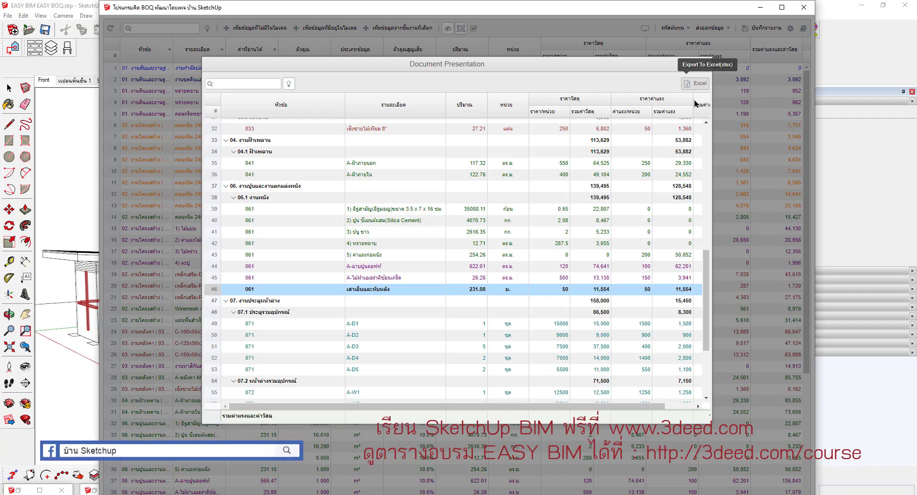
Choose the 'BOQ Report - Multi sheets Costcodes' Excel template with Browallia New font.
{"action": "left_click", "coordinate": [697, 86]}
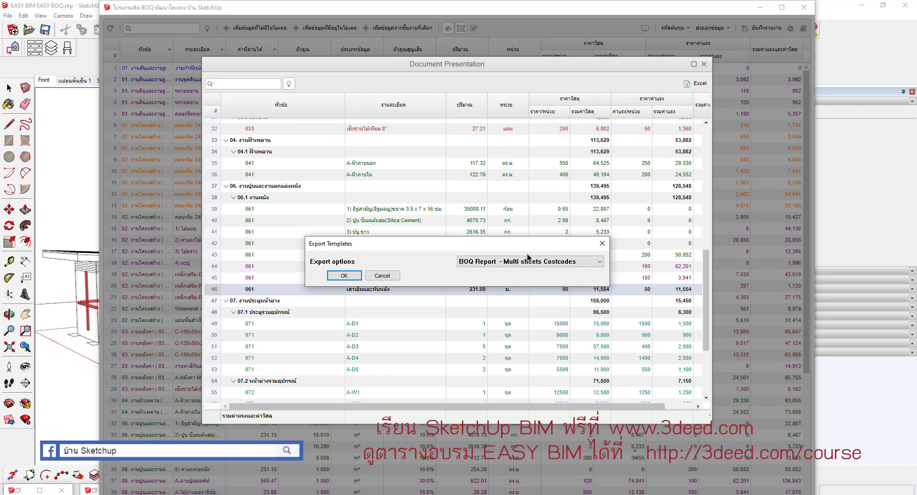
{"action": "left_click", "coordinate": [527, 261]}
{"action": "left_click", "coordinate": [516, 294]}
{"action": "left_click", "coordinate": [344, 275]}
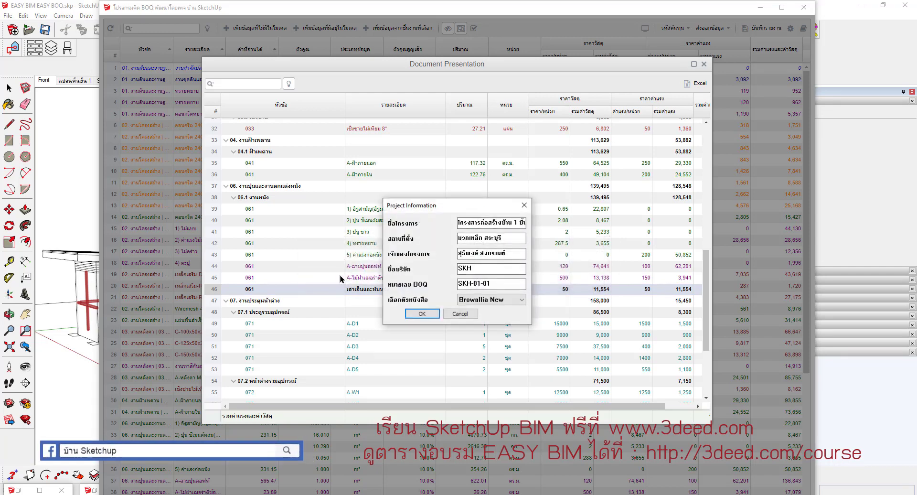
{"action": "left_click", "coordinate": [497, 299]}
{"action": "left_click", "coordinate": [488, 317]}
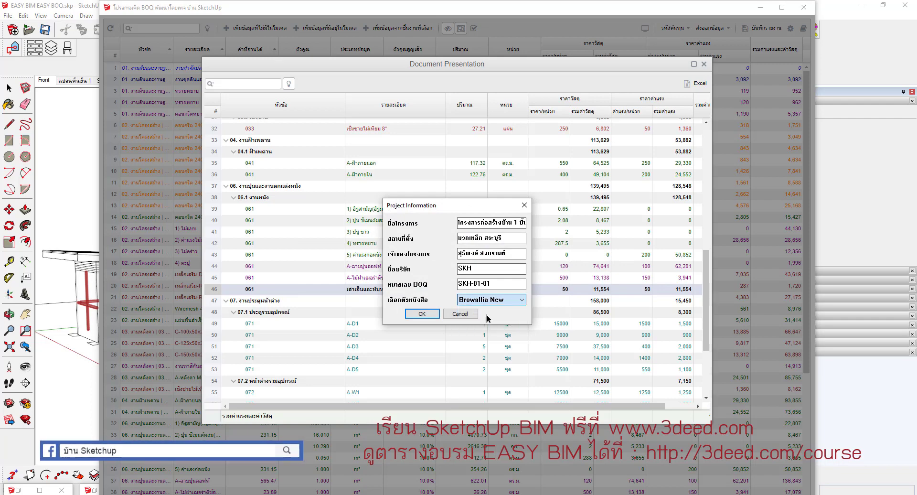
Confirm the project information and save the workbook as BOQ.xlsx on the Desktop.
{"action": "left_click", "coordinate": [421, 313]}
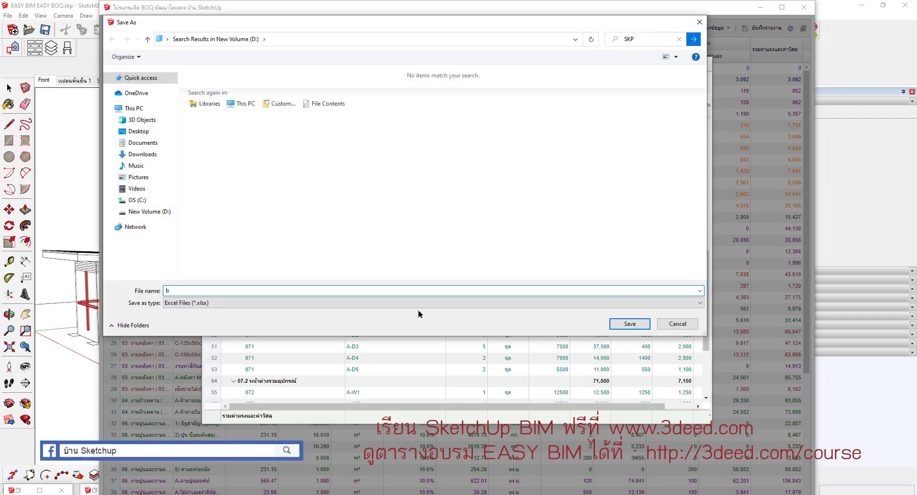
{"action": "type", "text": "Q"}
{"action": "left_click", "coordinate": [139, 131]}
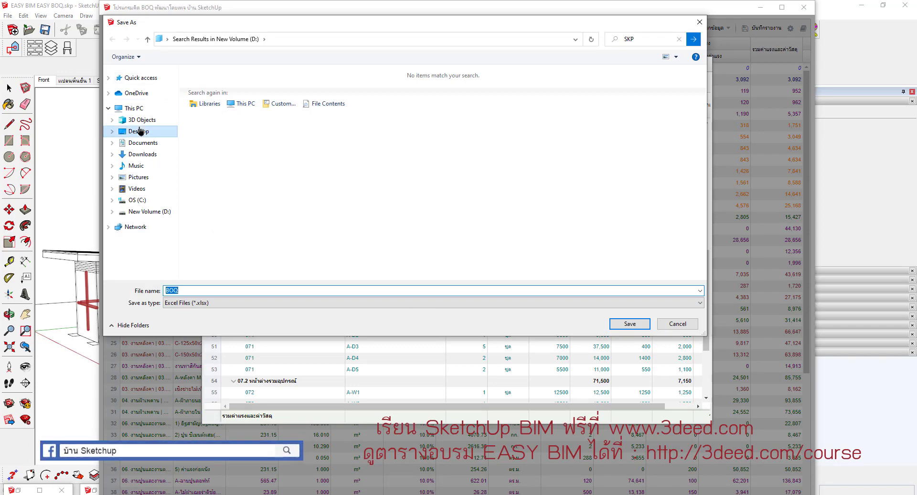
{"action": "left_click", "coordinate": [621, 324]}
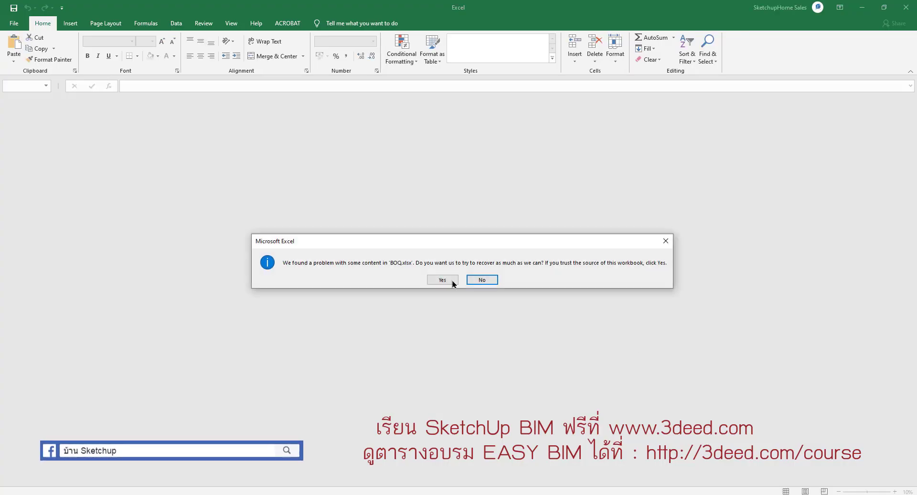
Recover the BOQ workbook and review the Sum Total and cost-code sheets through 09 sanitary ware.
{"action": "left_click", "coordinate": [444, 280]}
{"action": "left_click", "coordinate": [336, 296]}
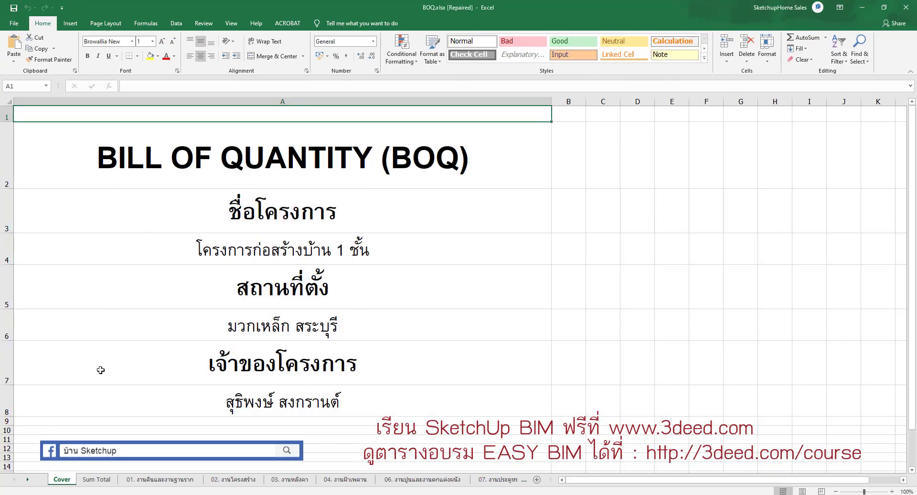
{"action": "left_click", "coordinate": [98, 479]}
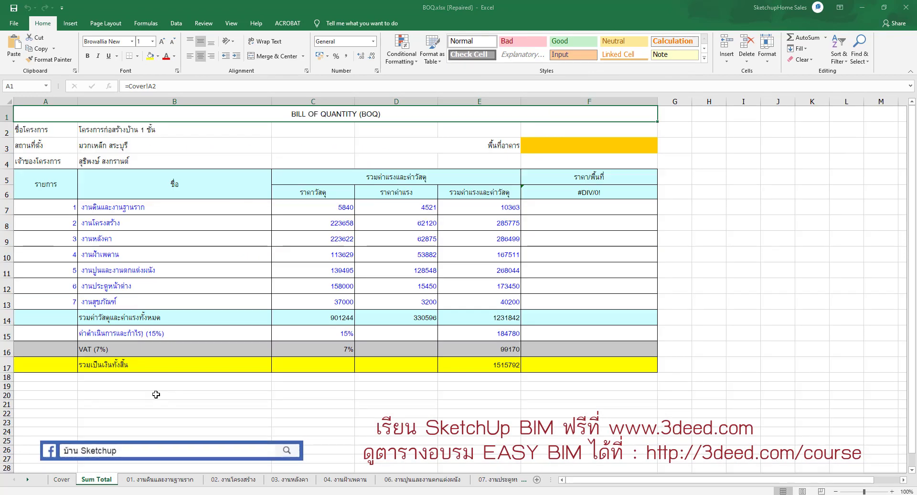
{"action": "scroll", "coordinate": [456, 300], "scroll_direction": "down", "scroll_amount": 1}
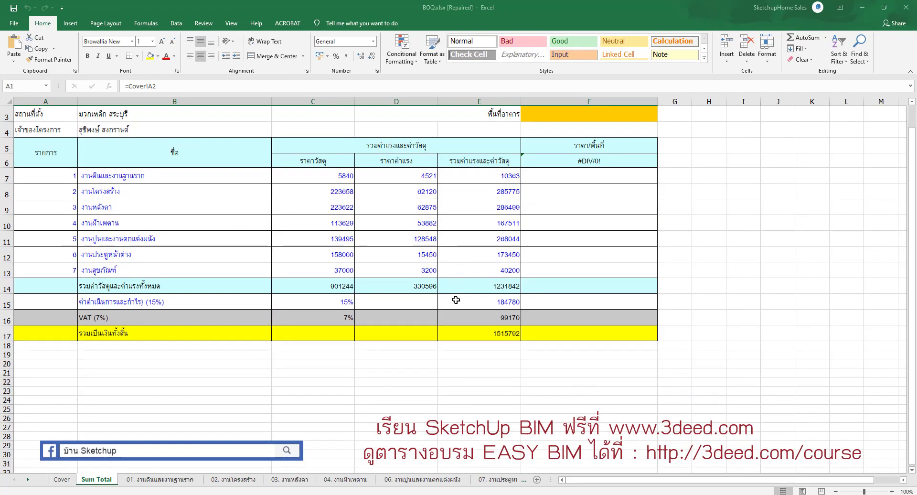
{"action": "left_click", "coordinate": [171, 480]}
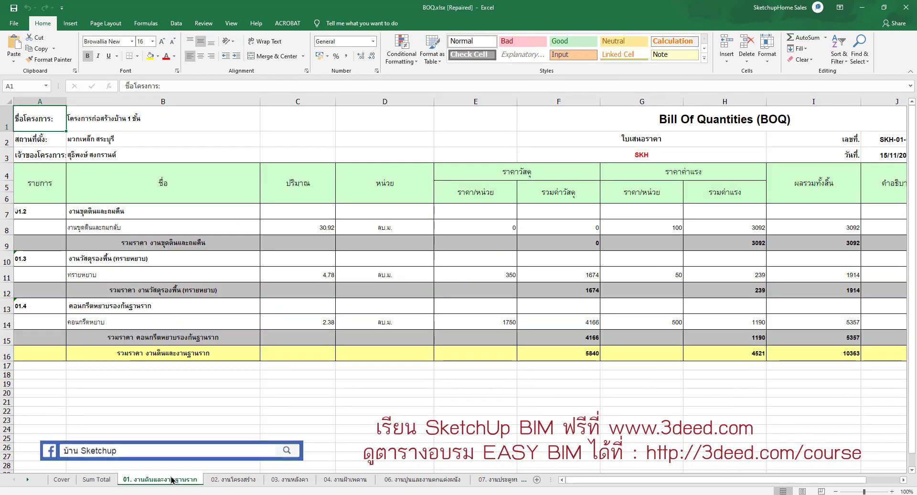
{"action": "left_click", "coordinate": [233, 479]}
{"action": "left_click", "coordinate": [291, 477]}
{"action": "left_click", "coordinate": [343, 479]}
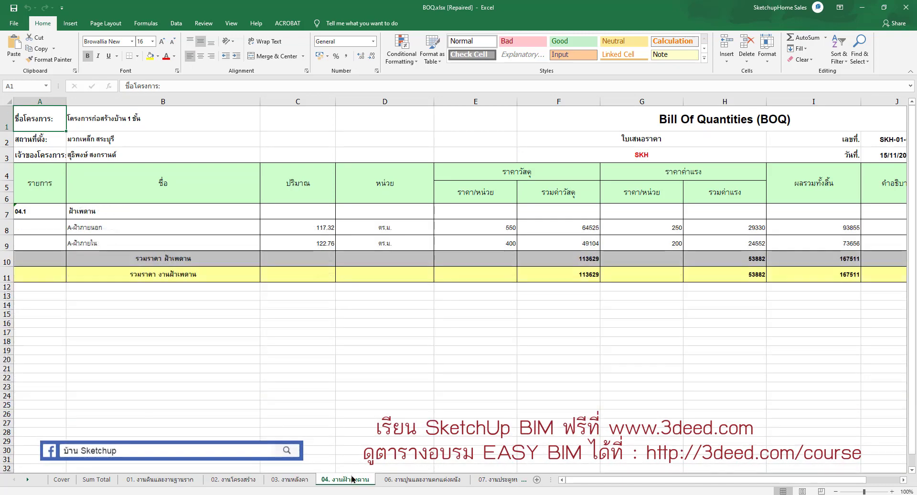
{"action": "left_click", "coordinate": [410, 479]}
{"action": "left_click", "coordinate": [487, 479]}
{"action": "scroll", "coordinate": [444, 355], "scroll_direction": "down", "scroll_amount": 1}
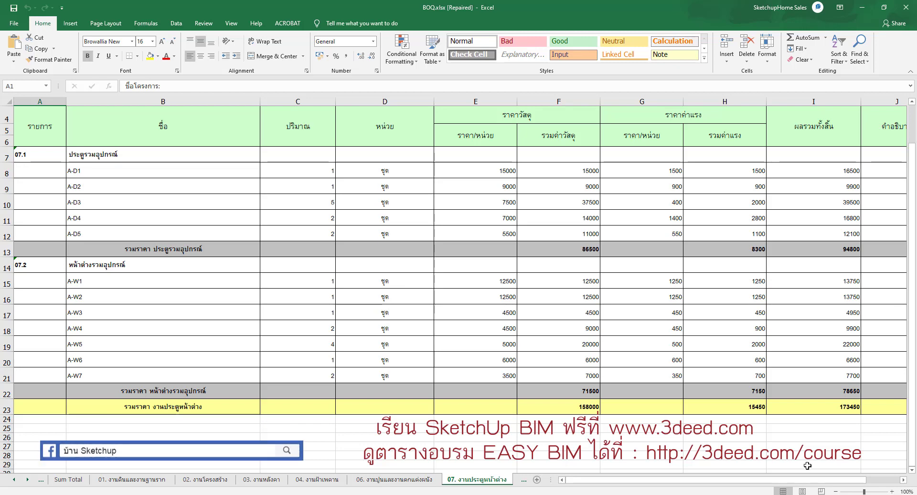
{"action": "left_click", "coordinate": [523, 479]}
Auto-fit all column widths on the Sum All sheet and scroll through its totals.
{"action": "left_click", "coordinate": [458, 479]}
{"action": "scroll", "coordinate": [310, 365], "scroll_direction": "down", "scroll_amount": 1}
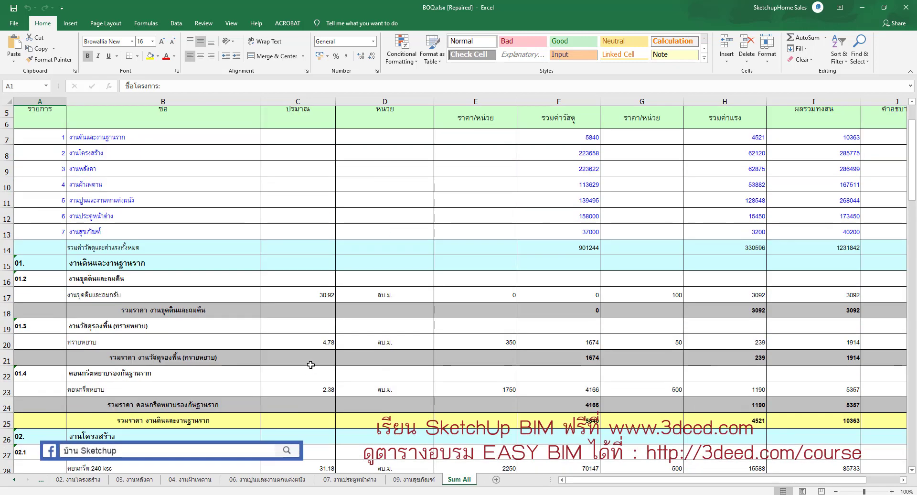
{"action": "scroll", "coordinate": [310, 365], "scroll_direction": "down", "scroll_amount": 3}
{"action": "scroll", "coordinate": [310, 365], "scroll_direction": "down", "scroll_amount": 2}
{"action": "scroll", "coordinate": [310, 364], "scroll_direction": "up", "scroll_amount": 1}
{"action": "scroll", "coordinate": [76, 171], "scroll_direction": "up", "scroll_amount": 4}
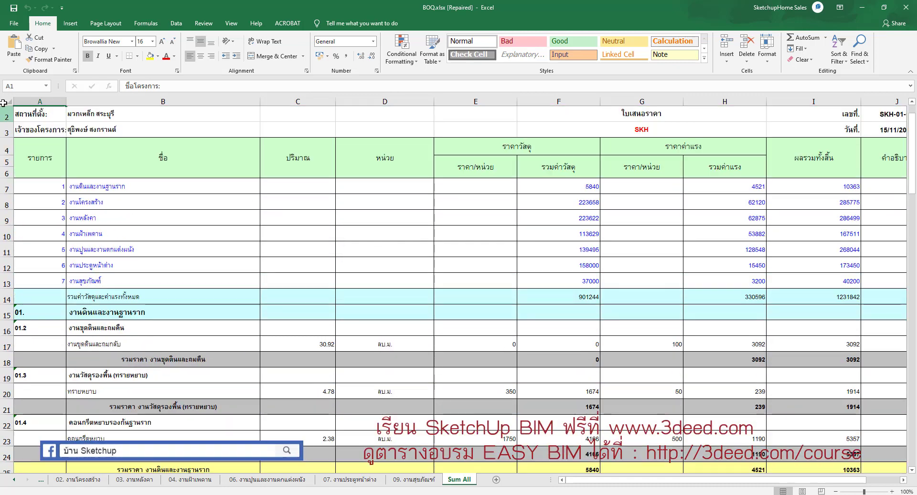
{"action": "scroll", "coordinate": [29, 124], "scroll_direction": "up", "scroll_amount": 1}
{"action": "left_click", "coordinate": [4, 102]}
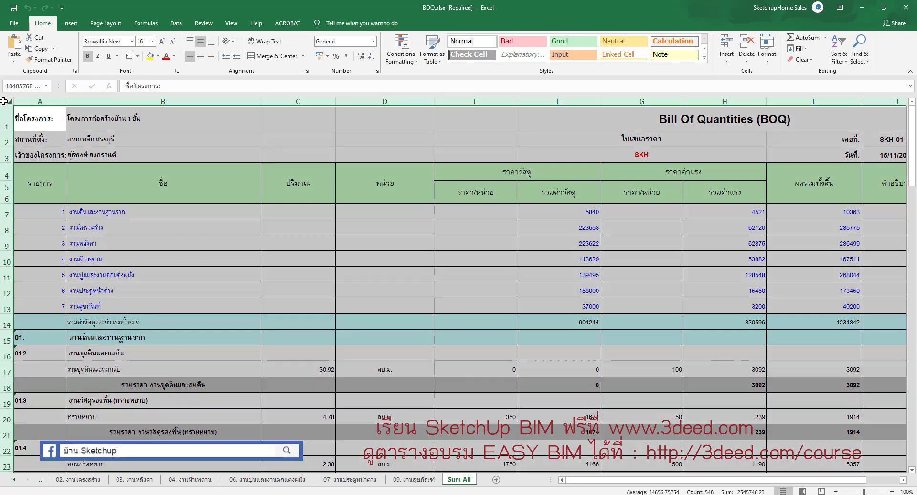
{"action": "double_click", "coordinate": [67, 103]}
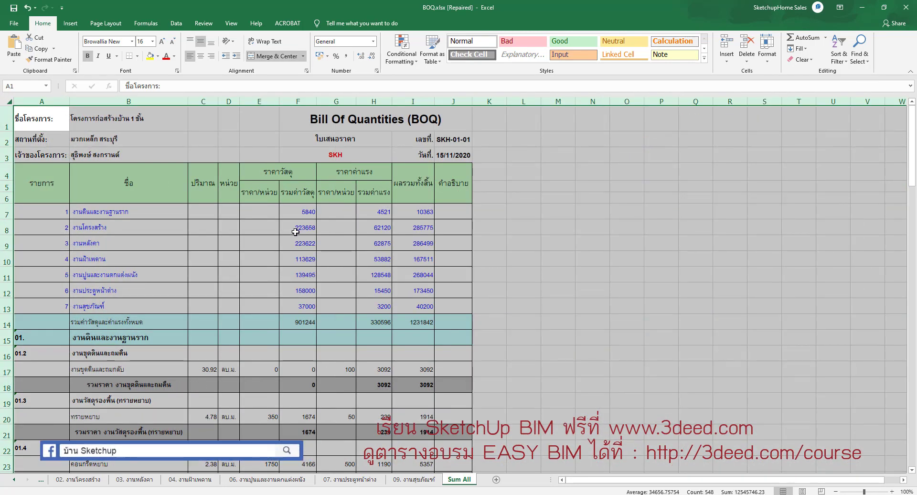
{"action": "scroll", "coordinate": [296, 232], "scroll_direction": "down", "scroll_amount": 2}
{"action": "scroll", "coordinate": [296, 231], "scroll_direction": "down", "scroll_amount": 2}
{"action": "scroll", "coordinate": [295, 231], "scroll_direction": "down", "scroll_amount": 5}
{"action": "scroll", "coordinate": [295, 232], "scroll_direction": "down", "scroll_amount": 5}
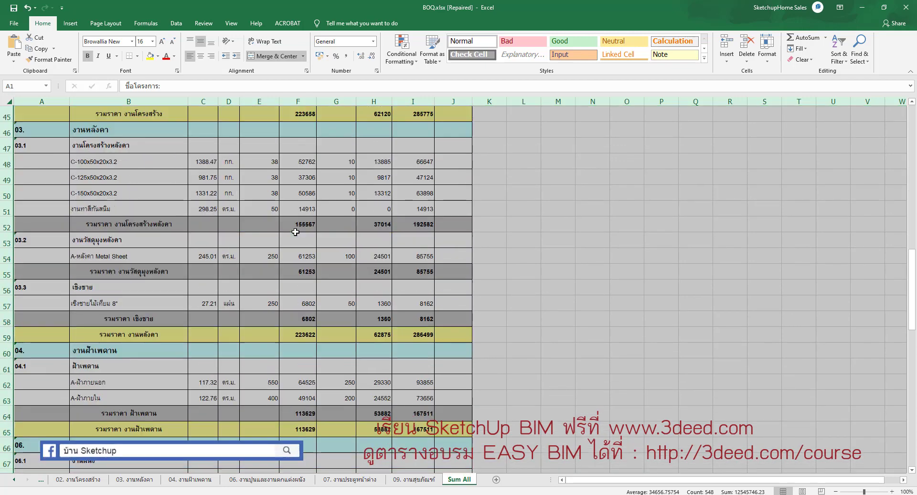
{"action": "scroll", "coordinate": [296, 231], "scroll_direction": "down", "scroll_amount": 5}
{"action": "scroll", "coordinate": [295, 231], "scroll_direction": "down", "scroll_amount": 4}
{"action": "scroll", "coordinate": [296, 232], "scroll_direction": "down", "scroll_amount": 4}
{"action": "scroll", "coordinate": [296, 232], "scroll_direction": "down", "scroll_amount": 6}
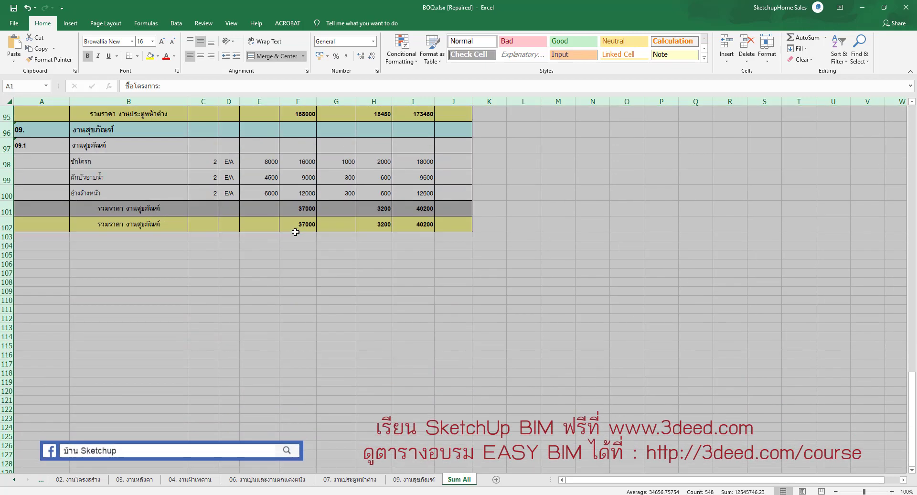
{"action": "scroll", "coordinate": [295, 231], "scroll_direction": "up", "scroll_amount": 4}
{"action": "scroll", "coordinate": [296, 232], "scroll_direction": "up", "scroll_amount": 4}
{"action": "scroll", "coordinate": [296, 231], "scroll_direction": "up", "scroll_amount": 3}
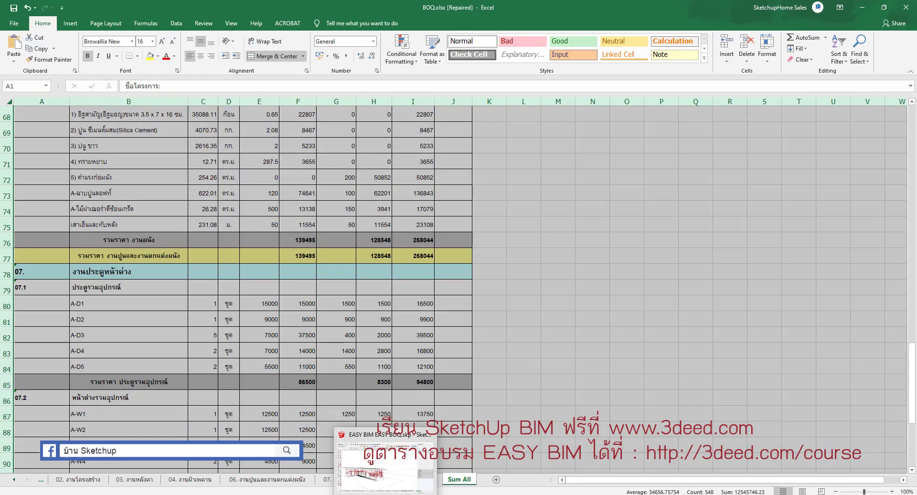
Close the Document Presentation and BOQ table windows to get back to the house model.
{"action": "left_click", "coordinate": [384, 460]}
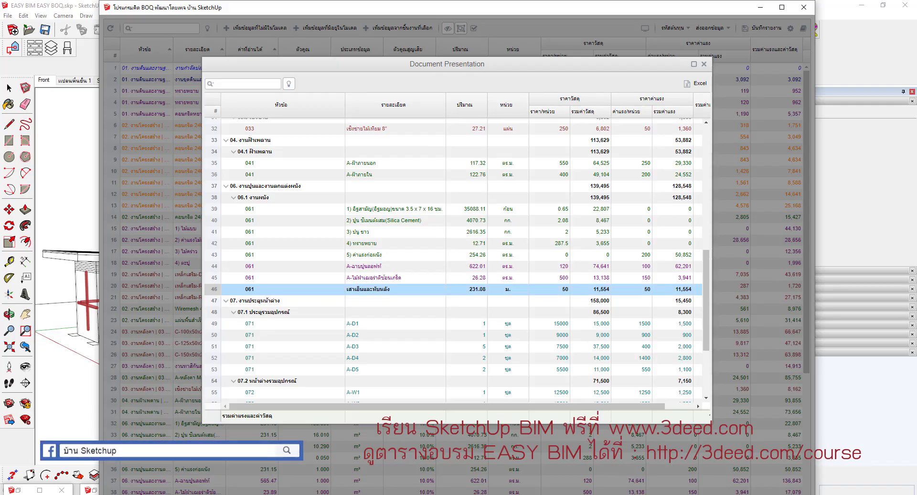
{"action": "left_click", "coordinate": [703, 64]}
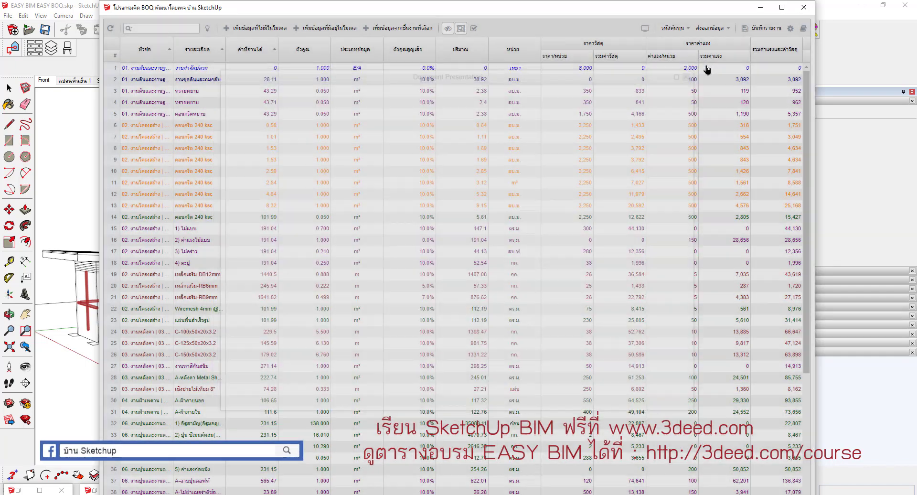
{"action": "left_click", "coordinate": [804, 7]}
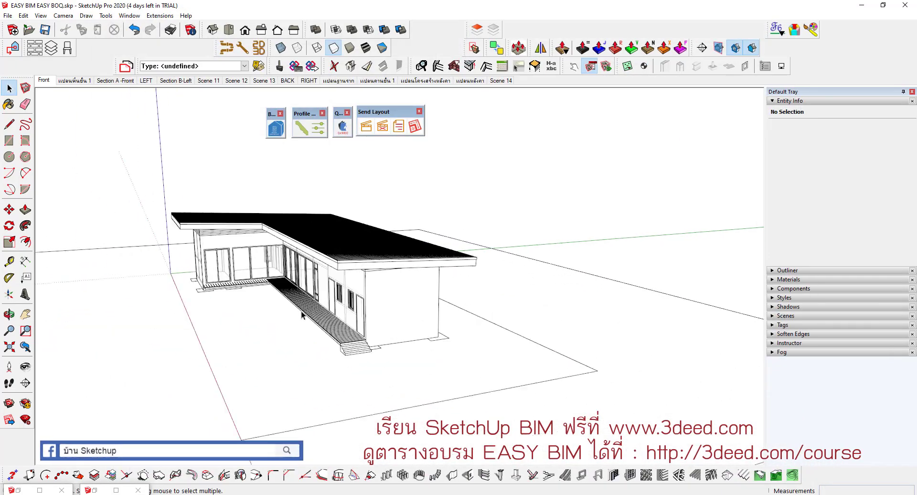
{"action": "scroll", "coordinate": [302, 315], "scroll_direction": "up", "scroll_amount": 3}
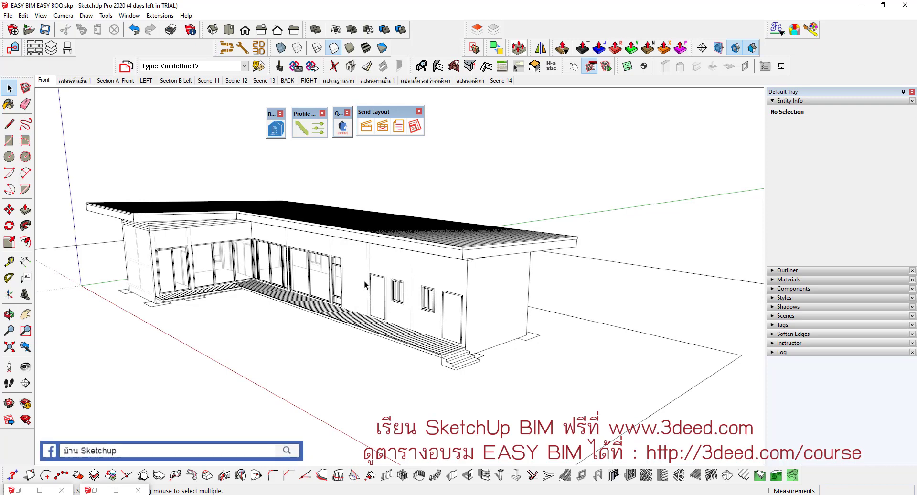
{"action": "scroll", "coordinate": [354, 293], "scroll_direction": "down", "scroll_amount": 3}
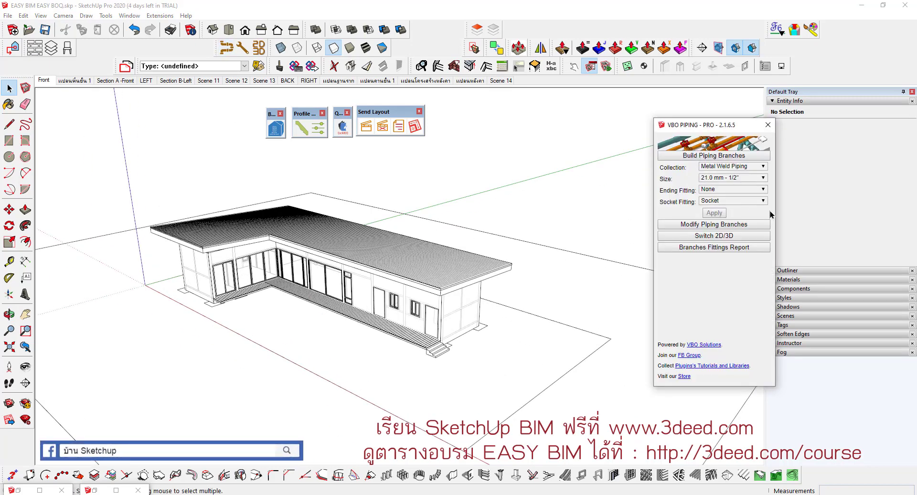
Draw a branching line path on the ground beside the house.
{"action": "scroll", "coordinate": [331, 319], "scroll_direction": "down", "scroll_amount": 3}
{"action": "scroll", "coordinate": [350, 352], "scroll_direction": "up", "scroll_amount": 4}
{"action": "scroll", "coordinate": [348, 359], "scroll_direction": "up", "scroll_amount": 2}
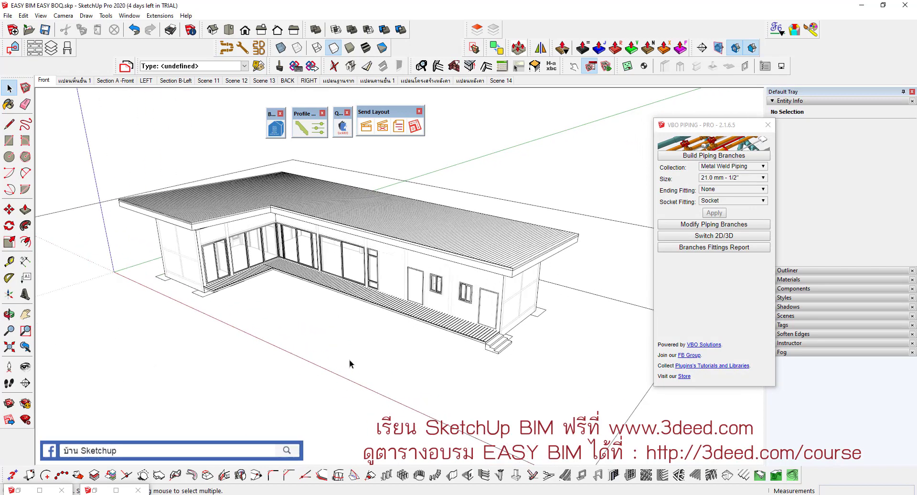
{"action": "scroll", "coordinate": [349, 359], "scroll_direction": "up", "scroll_amount": 2}
{"action": "key", "text": "l"}
{"action": "left_click", "coordinate": [296, 344]}
{"action": "left_click", "coordinate": [333, 361]}
{"action": "left_click", "coordinate": [355, 348]}
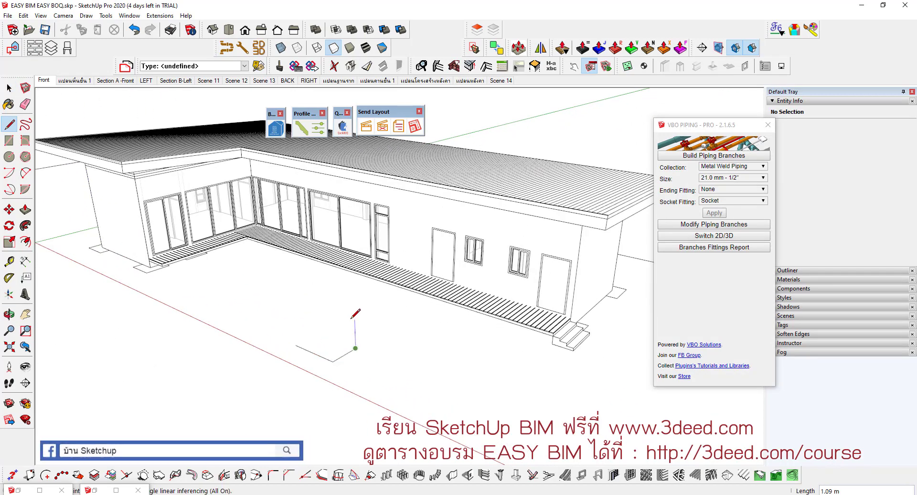
{"action": "left_click", "coordinate": [355, 319]}
{"action": "left_click", "coordinate": [317, 317]}
{"action": "left_click", "coordinate": [273, 300]}
{"action": "key", "text": "space"}
Select all seven connected path edges and bring up their context menu.
{"action": "scroll", "coordinate": [322, 307], "scroll_direction": "up", "scroll_amount": 3}
{"action": "triple_click", "coordinate": [345, 316]}
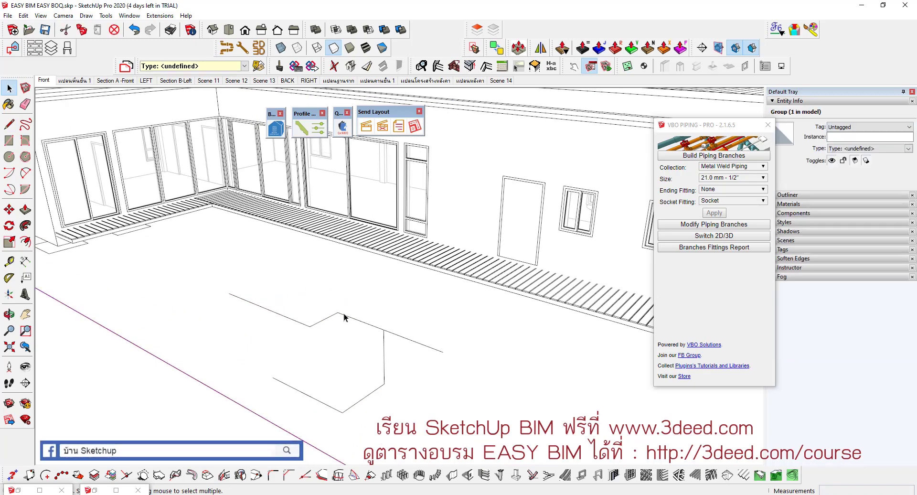
{"action": "right_click", "coordinate": [427, 349]}
Group the path and build a PVC Class 13.5, 114.0 mm - 4" pipe run along it.
{"action": "left_click", "coordinate": [480, 126]}
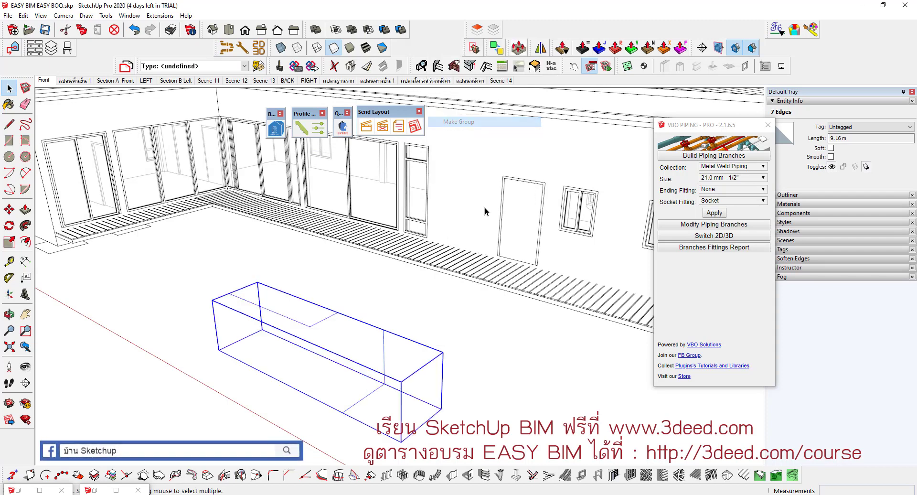
{"action": "left_click", "coordinate": [727, 170]}
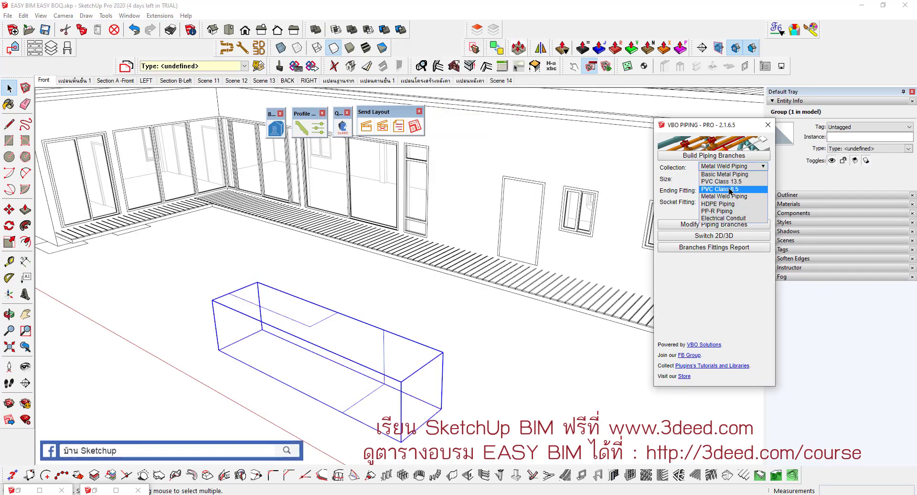
{"action": "left_click", "coordinate": [730, 187]}
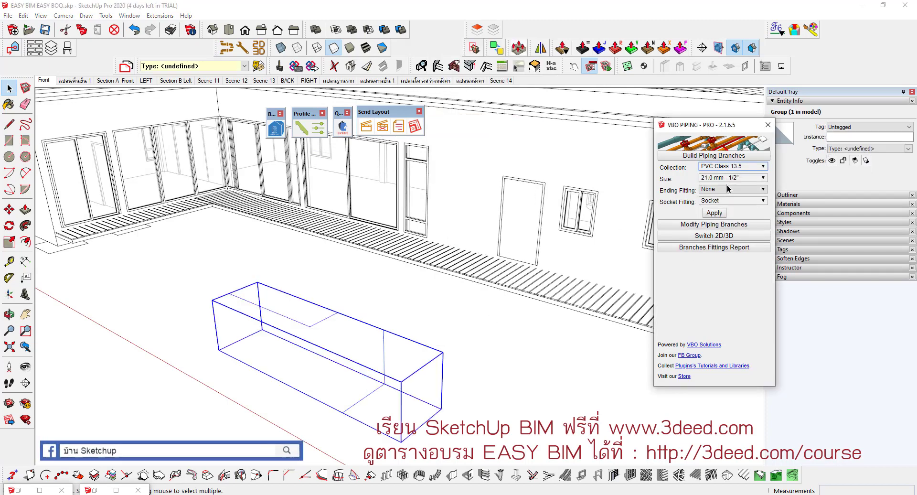
{"action": "left_click", "coordinate": [732, 177]}
{"action": "left_click", "coordinate": [732, 247]}
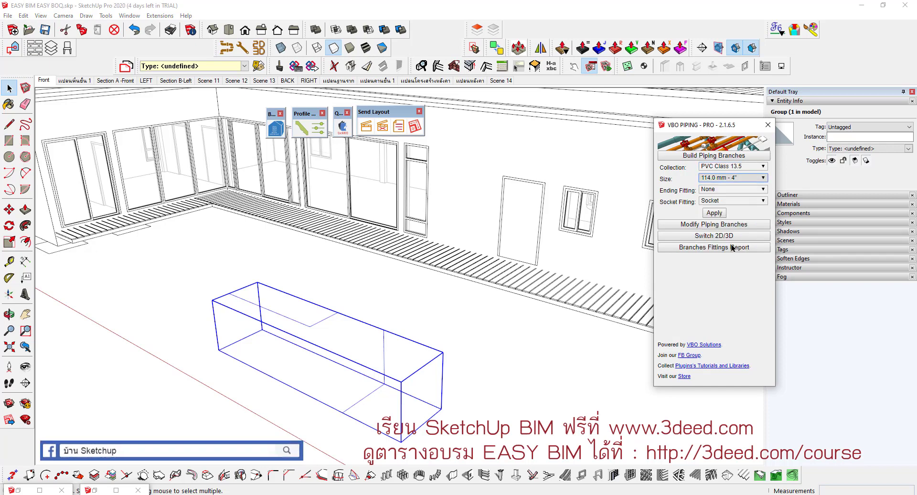
{"action": "left_click", "coordinate": [720, 212]}
Orbit closer to the new pipe run and view it with textured shading.
{"action": "middle_click_drag", "start_coordinate": [362, 365], "coordinate": [376, 308]}
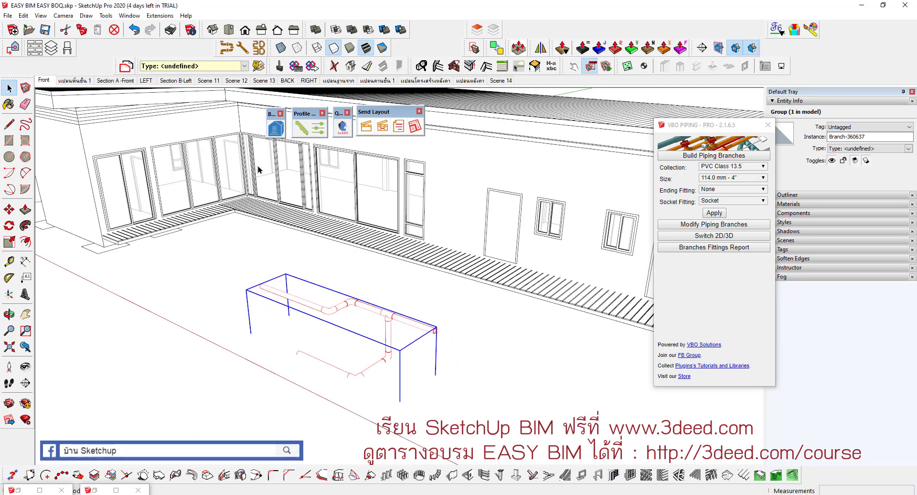
{"action": "key", "text": "alt+t"}
{"action": "middle_click_drag", "start_coordinate": [327, 249], "coordinate": [387, 268]}
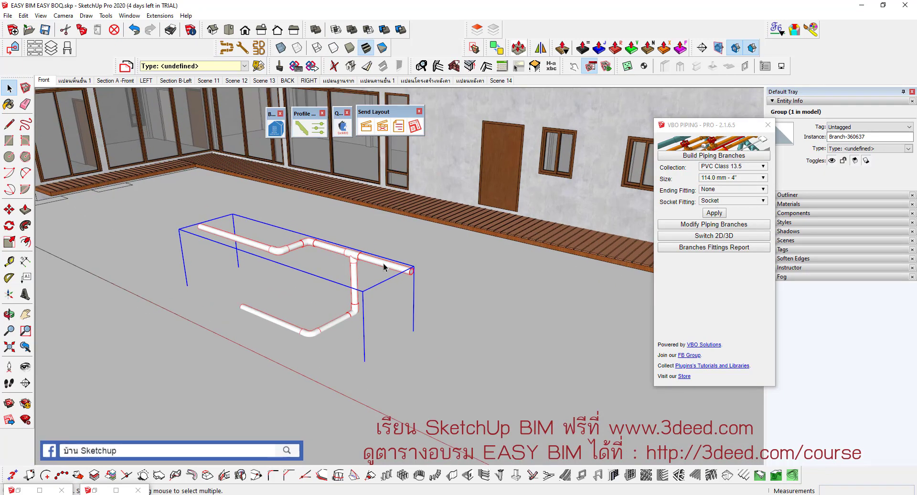
{"action": "key", "text": "alt+x"}
Enter the pipe run's path for editing and start a line from its end.
{"action": "double_click", "coordinate": [385, 267]}
{"action": "key", "text": "l"}
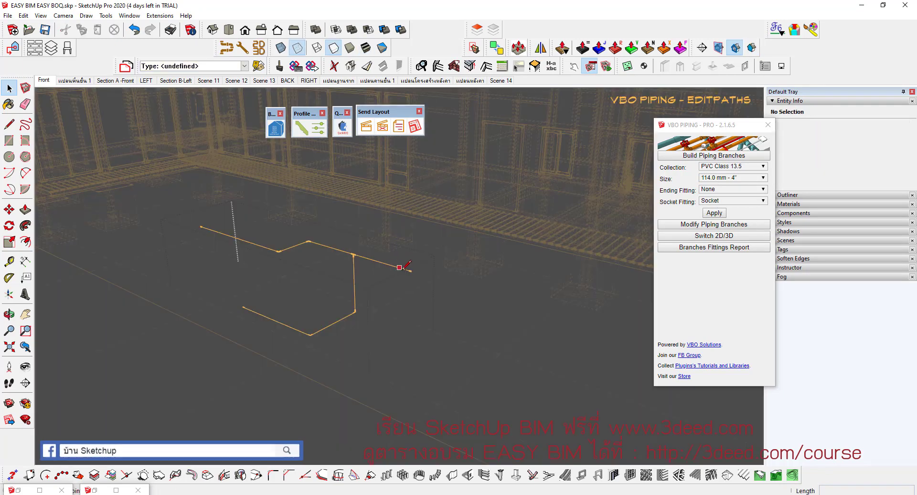
{"action": "left_click", "coordinate": [353, 254]}
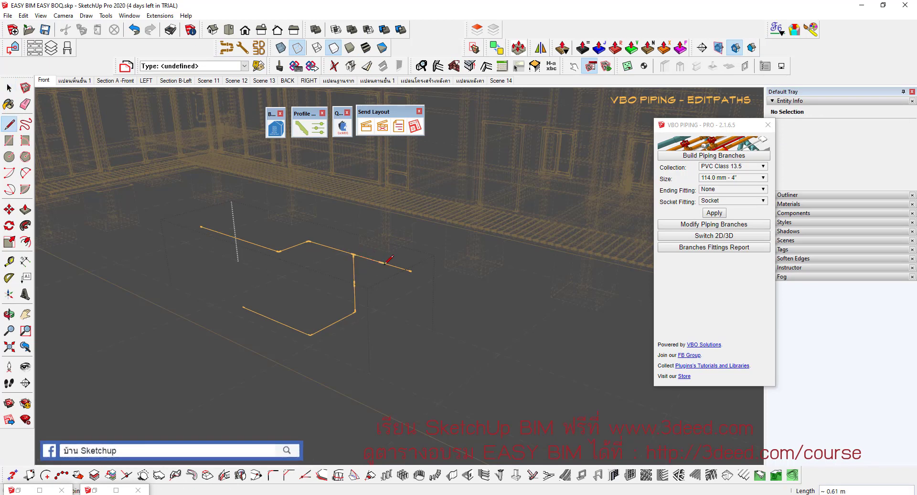
Set the ending fitting to End cap and the socket fitting to Ball valve.
{"action": "left_click", "coordinate": [736, 189]}
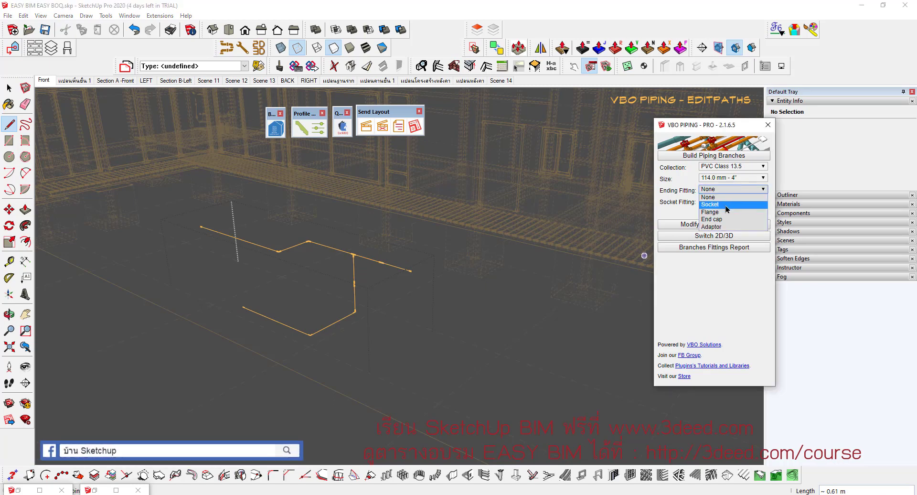
{"action": "left_click", "coordinate": [726, 220]}
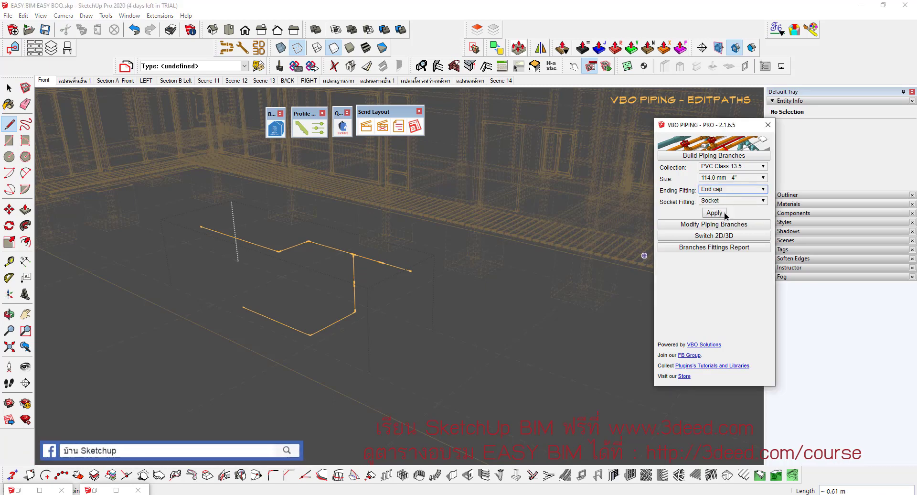
{"action": "left_click", "coordinate": [721, 202]}
{"action": "left_click", "coordinate": [717, 216]}
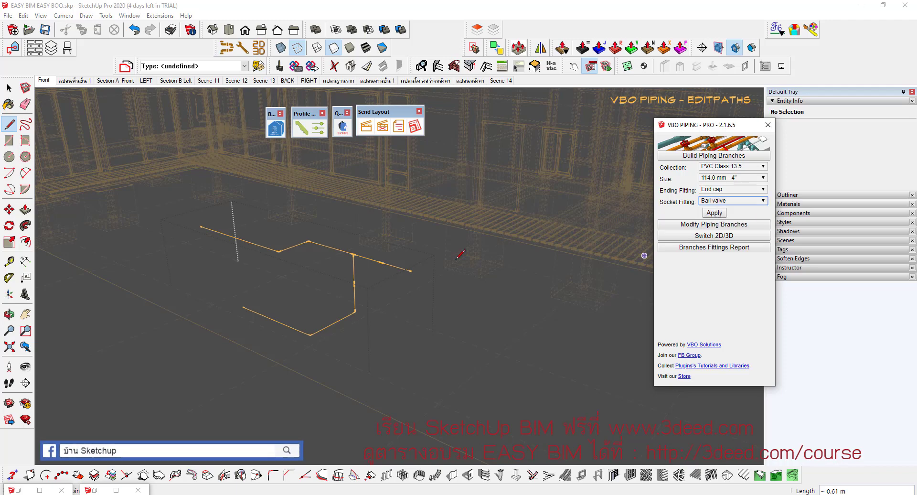
{"action": "scroll", "coordinate": [446, 258], "scroll_direction": "up", "scroll_amount": 1}
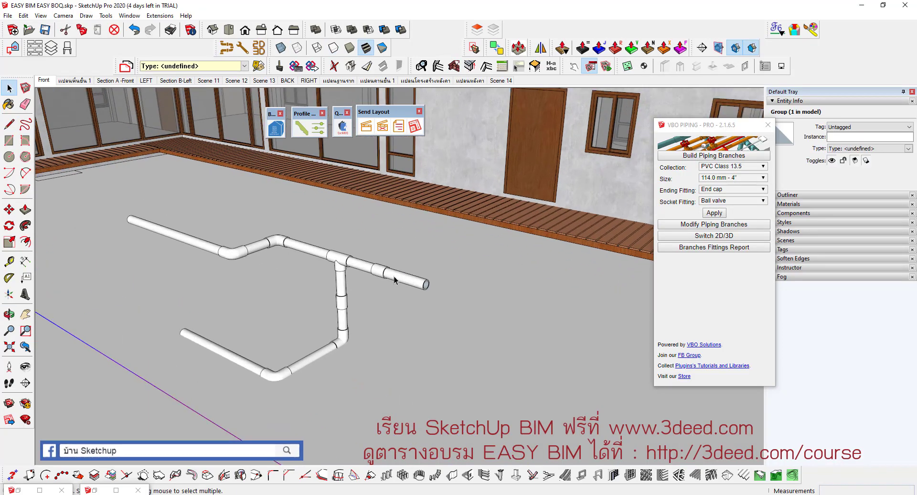
Apply the End cap and Ball valve fittings to the first pipe run.
{"action": "left_click", "coordinate": [394, 280]}
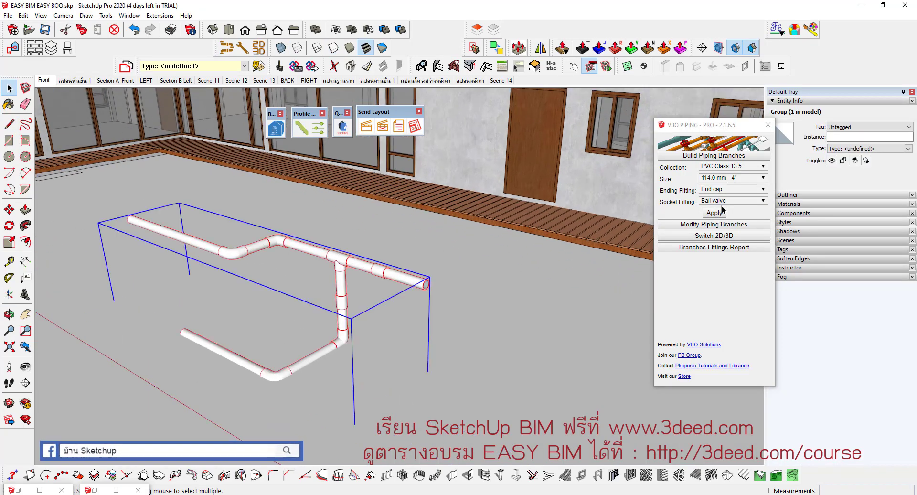
{"action": "left_click", "coordinate": [714, 213]}
{"action": "mouse_move", "coordinate": [363, 230]}
{"action": "middle_mouse_down"}
{"action": "mouse_move", "coordinate": [368, 244]}
{"action": "mouse_move", "coordinate": [335, 261]}
{"action": "mouse_move", "coordinate": [358, 302]}
{"action": "middle_mouse_up"}
{"action": "scroll", "coordinate": [368, 245], "scroll_direction": "down", "scroll_amount": 3}
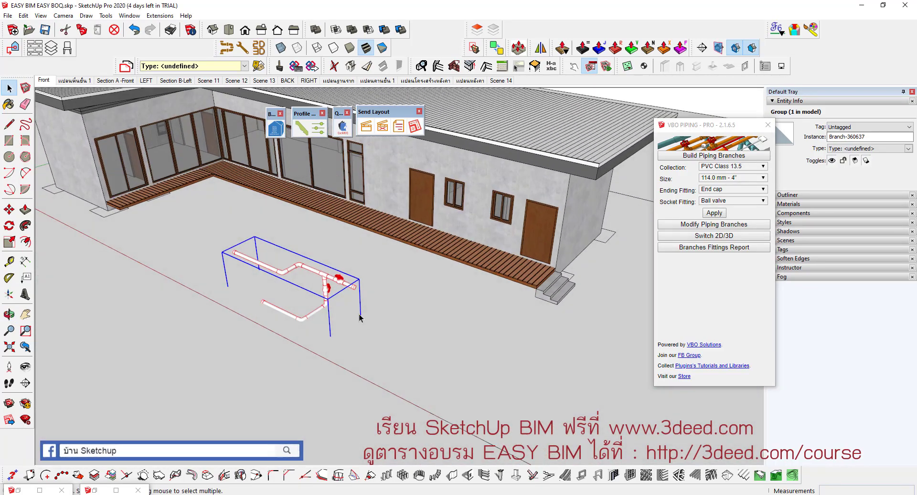
{"action": "middle_click_drag", "start_coordinate": [358, 302], "coordinate": [299, 288]}
{"action": "scroll", "coordinate": [299, 288], "scroll_direction": "down", "scroll_amount": 4}
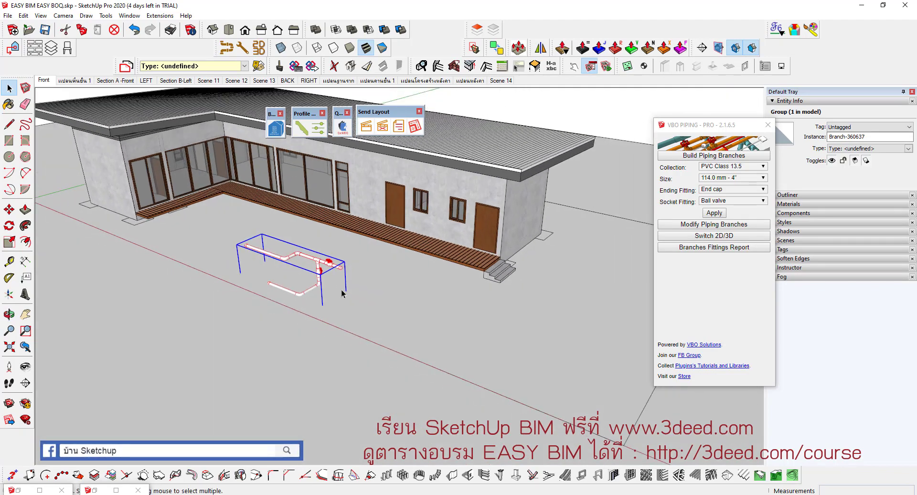
{"action": "scroll", "coordinate": [299, 282], "scroll_direction": "down", "scroll_amount": 2}
{"action": "scroll", "coordinate": [316, 239], "scroll_direction": "down", "scroll_amount": 2}
{"action": "scroll", "coordinate": [533, 199], "scroll_direction": "up", "scroll_amount": 2}
{"action": "scroll", "coordinate": [342, 201], "scroll_direction": "up", "scroll_amount": 2}
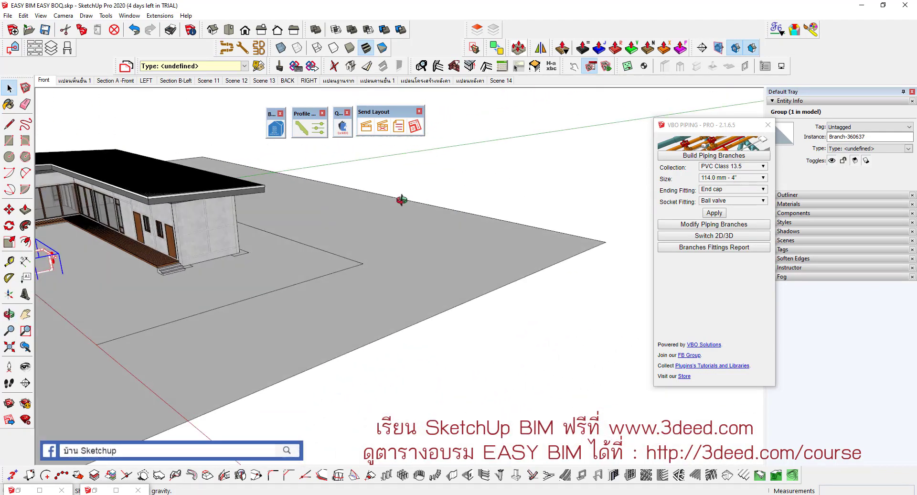
{"action": "scroll", "coordinate": [342, 200], "scroll_direction": "down", "scroll_amount": 1}
{"action": "scroll", "coordinate": [428, 227], "scroll_direction": "up", "scroll_amount": 2}
Draw a four-edge path with a vertical riser and diagonal, erase the stub, and select it.
{"action": "key", "text": "l"}
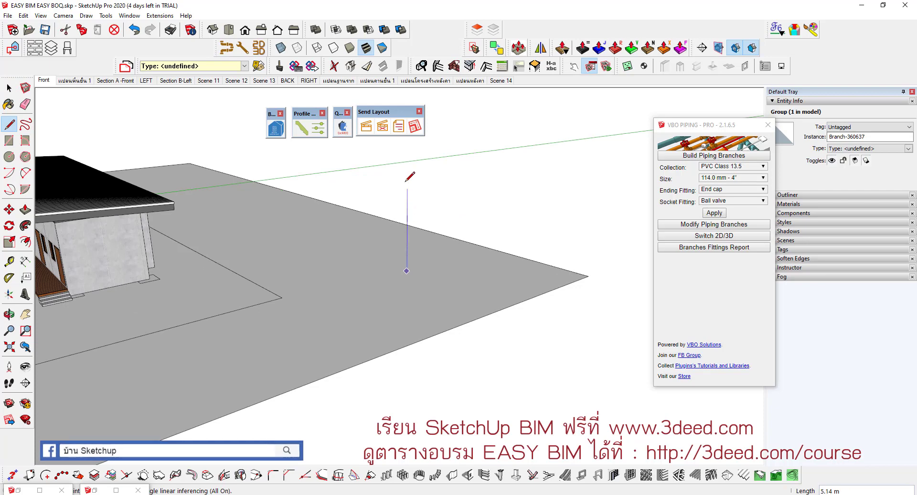
{"action": "left_click", "coordinate": [407, 160]}
{"action": "key", "text": "space"}
{"action": "scroll", "coordinate": [444, 205], "scroll_direction": "up", "scroll_amount": 4}
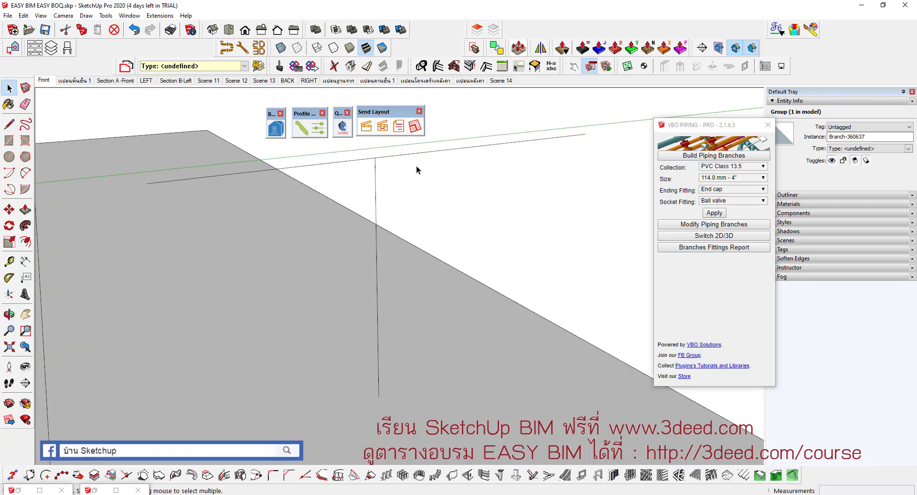
{"action": "key", "text": "l"}
{"action": "left_click", "coordinate": [420, 157]}
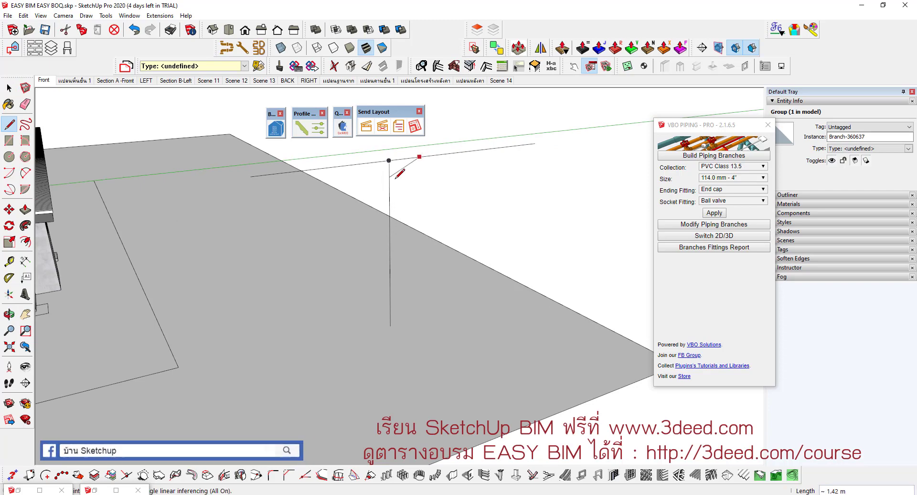
{"action": "left_click", "coordinate": [389, 195]}
{"action": "key", "text": "e"}
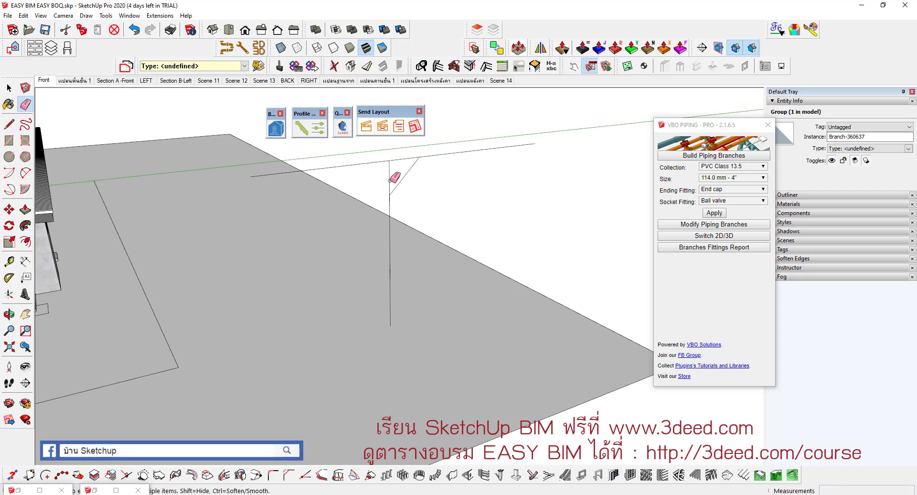
{"action": "left_click", "coordinate": [389, 180]}
{"action": "key", "text": "space"}
{"action": "triple_click", "coordinate": [434, 156]}
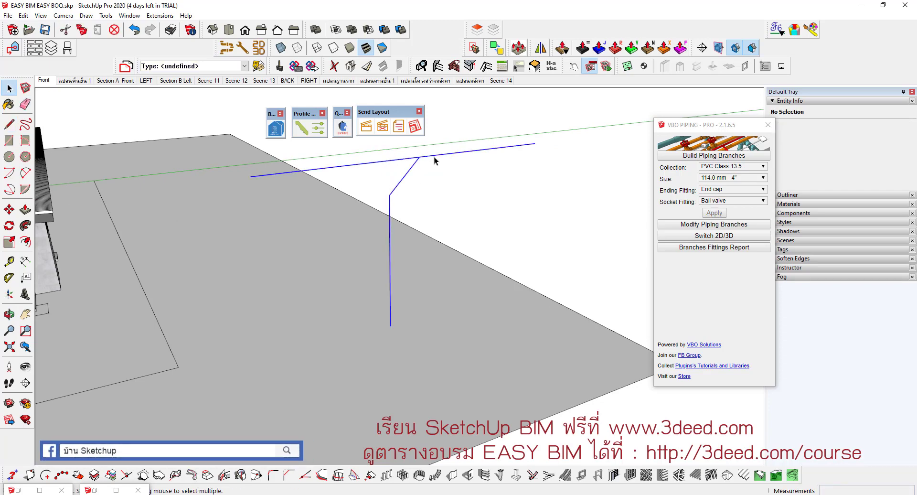
{"action": "right_click", "coordinate": [440, 156]}
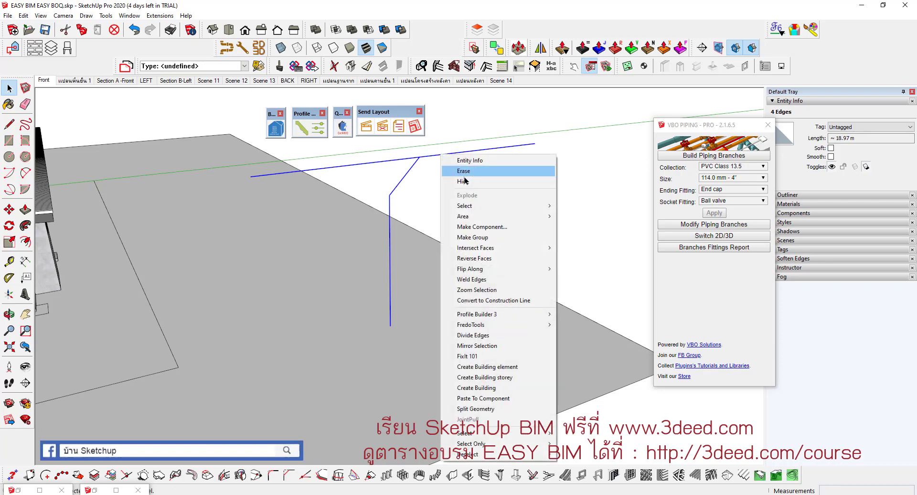
Group the new path and build a PVC Class 8.5 pipe branch along it.
{"action": "left_click", "coordinate": [461, 232]}
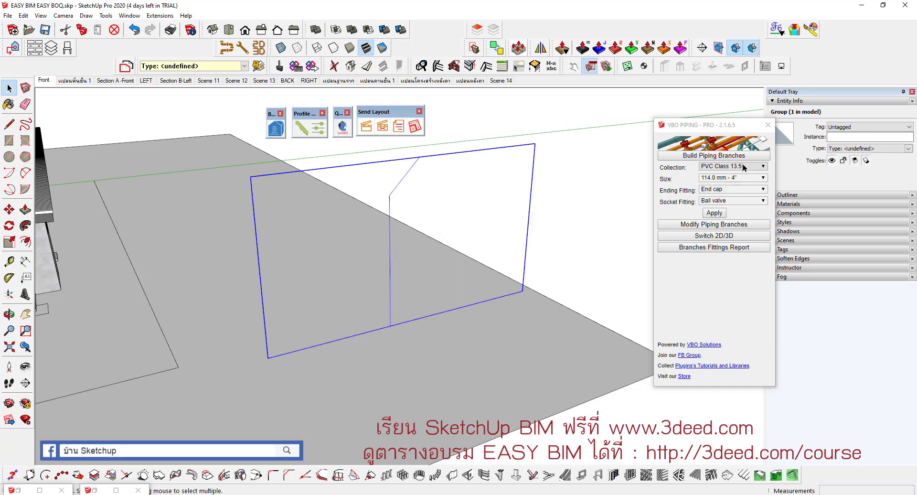
{"action": "left_click", "coordinate": [743, 167]}
{"action": "left_click", "coordinate": [736, 189]}
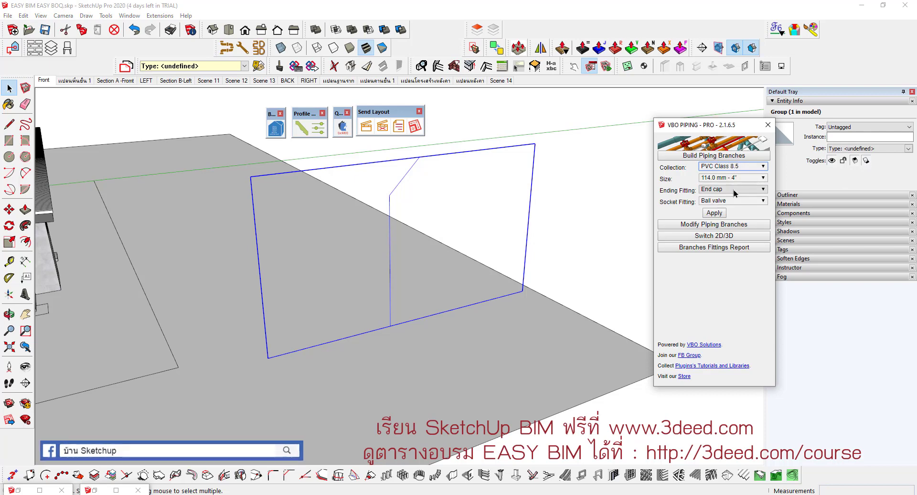
{"action": "left_click", "coordinate": [720, 213]}
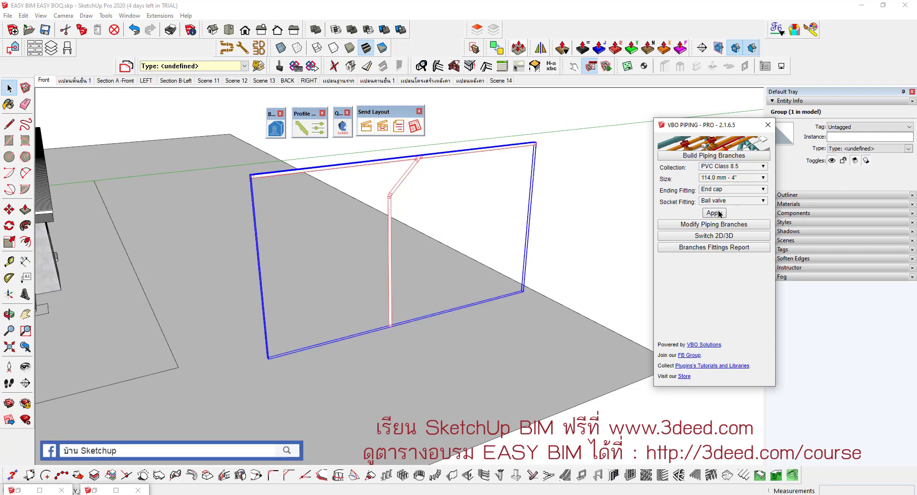
{"action": "scroll", "coordinate": [434, 152], "scroll_direction": "up", "scroll_amount": 3}
{"action": "middle_click_drag", "start_coordinate": [403, 175], "coordinate": [635, 193]}
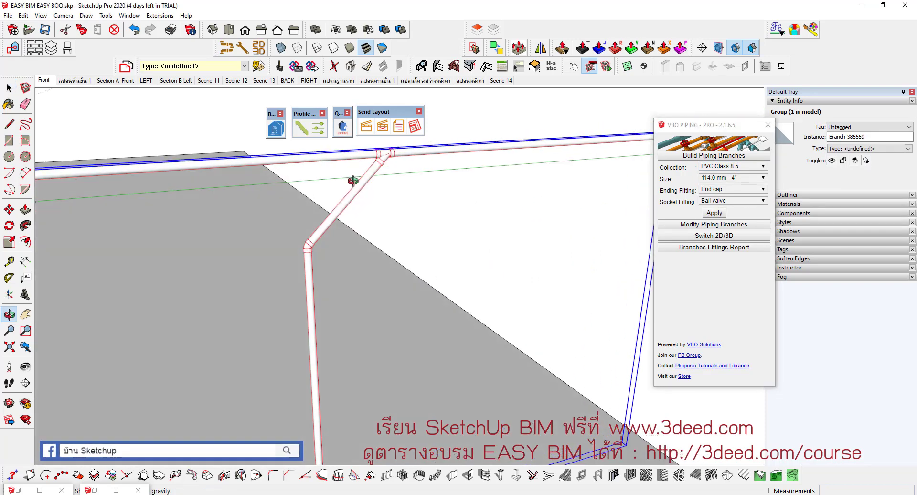
Rebuild the branch at the 168.0 mm - 6" size and clear the selection.
{"action": "left_click", "coordinate": [733, 177]}
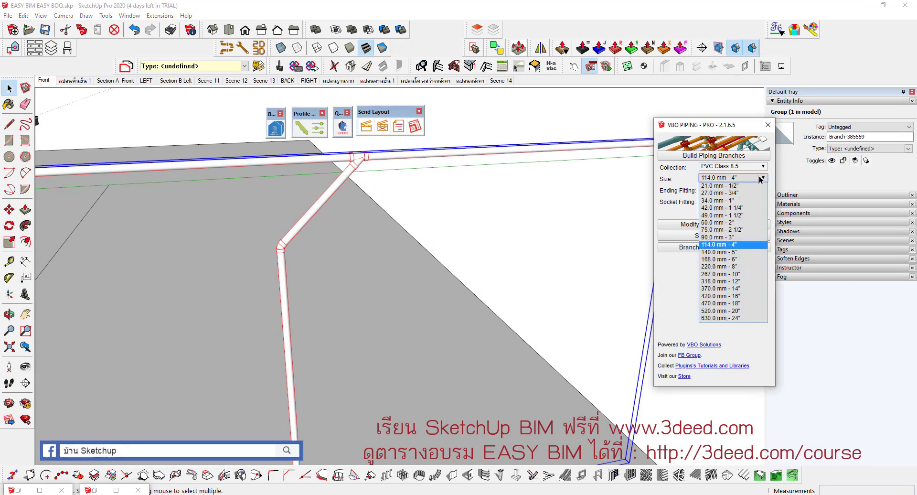
{"action": "left_click", "coordinate": [735, 261]}
{"action": "left_click", "coordinate": [714, 212]}
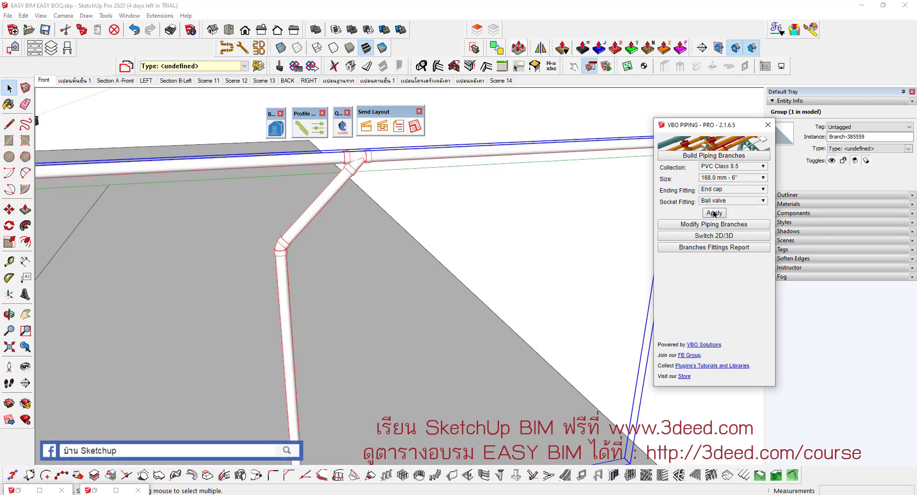
{"action": "scroll", "coordinate": [358, 212], "scroll_direction": "down", "scroll_amount": 3}
{"action": "left_click", "coordinate": [483, 223]}
{"action": "scroll", "coordinate": [483, 223], "scroll_direction": "up", "scroll_amount": 4}
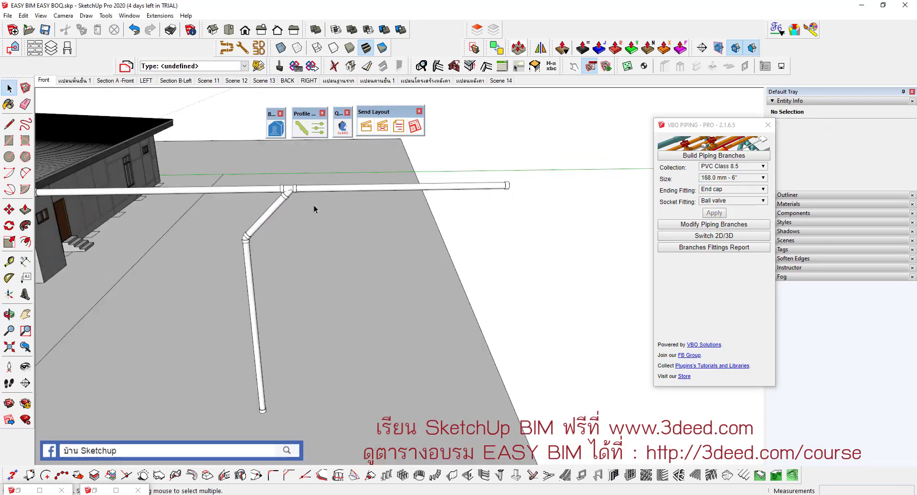
Inside the pipe path group, draw a new edge from the slanted pipe to the horizontal pipe.
{"action": "double_click", "coordinate": [322, 188]}
{"action": "scroll", "coordinate": [322, 193], "scroll_direction": "down", "scroll_amount": 3}
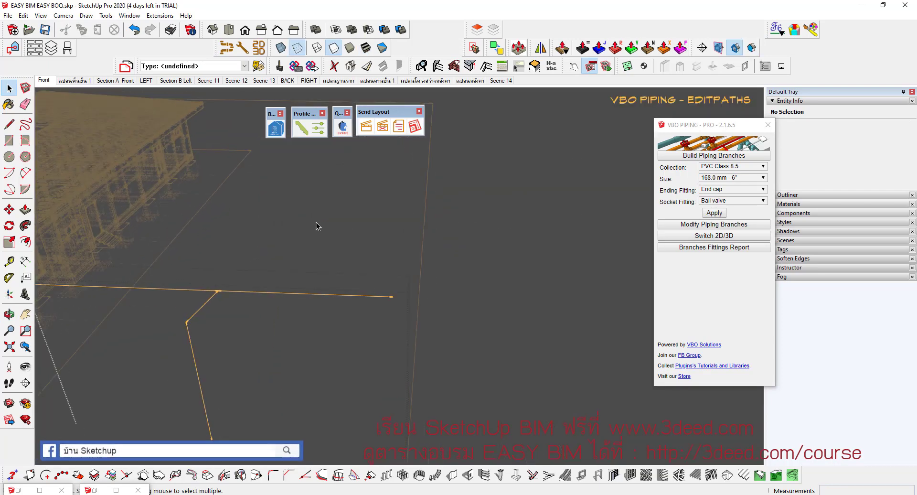
{"action": "middle_click_drag", "start_coordinate": [316, 222], "coordinate": [297, 278]}
{"action": "key", "text": "l"}
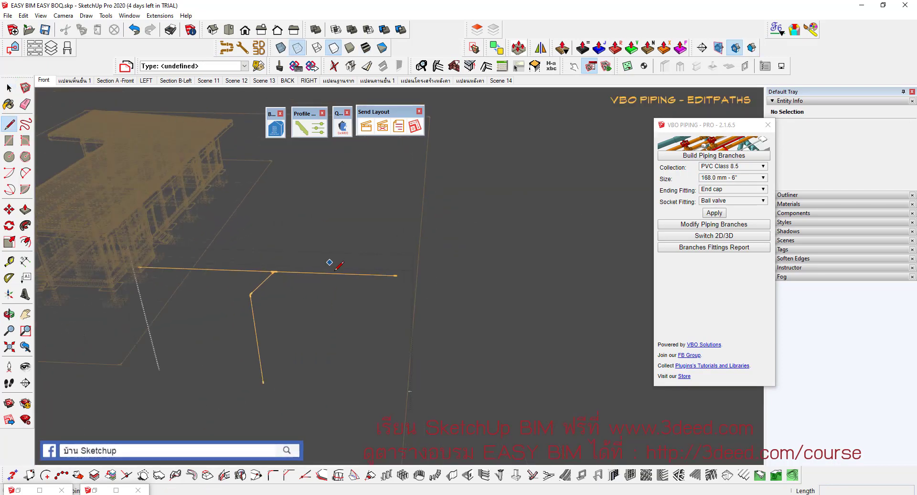
{"action": "left_click", "coordinate": [335, 273]}
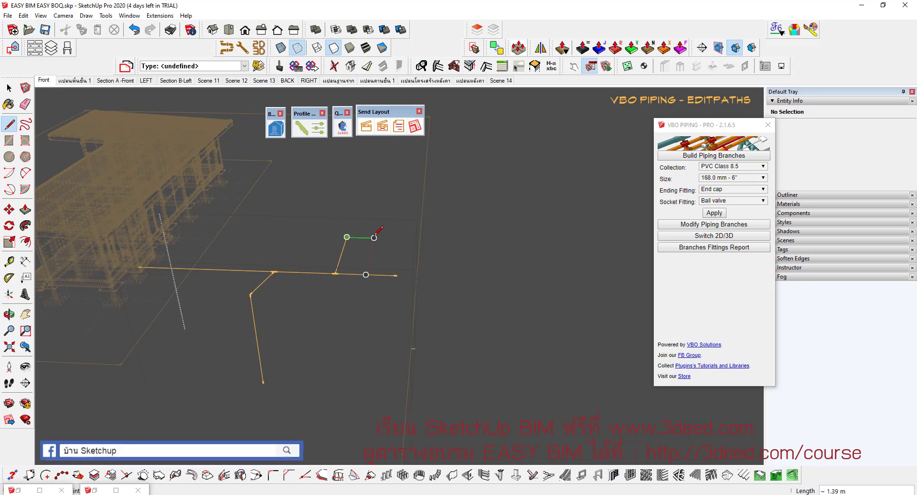
{"action": "middle_click_drag", "start_coordinate": [334, 271], "coordinate": [340, 262]}
{"action": "left_click", "coordinate": [339, 261]}
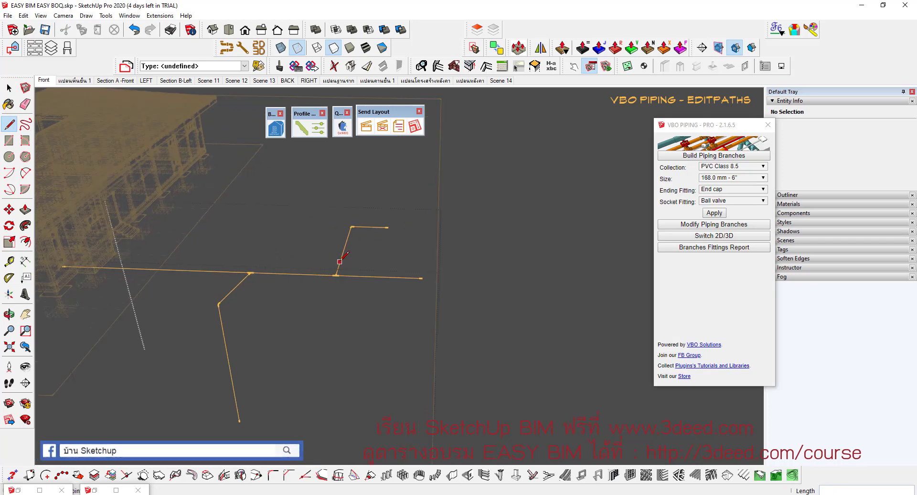
{"action": "left_click", "coordinate": [311, 275]}
Erase the redundant pipe edges and move the lower edge's end onto the junction.
{"action": "middle_click_drag", "start_coordinate": [352, 229], "coordinate": [349, 229]}
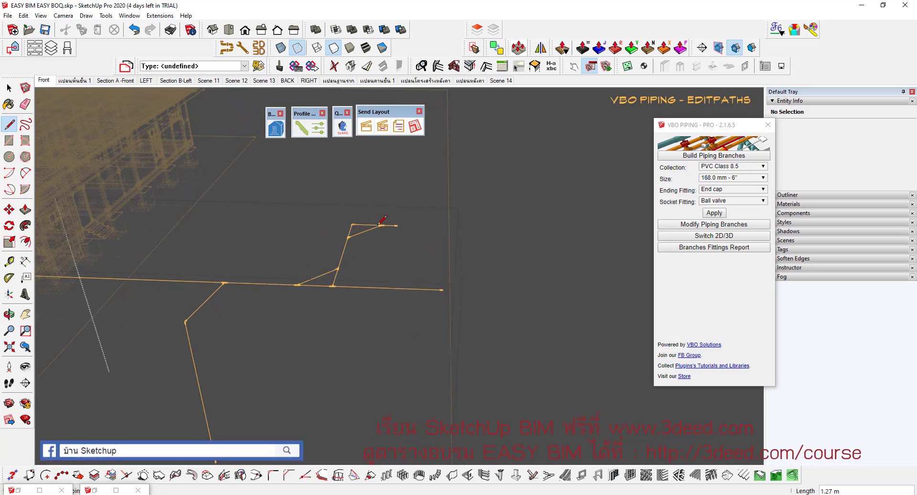
{"action": "key", "text": "e"}
{"action": "left_click_drag", "start_coordinate": [344, 232], "coordinate": [353, 289]}
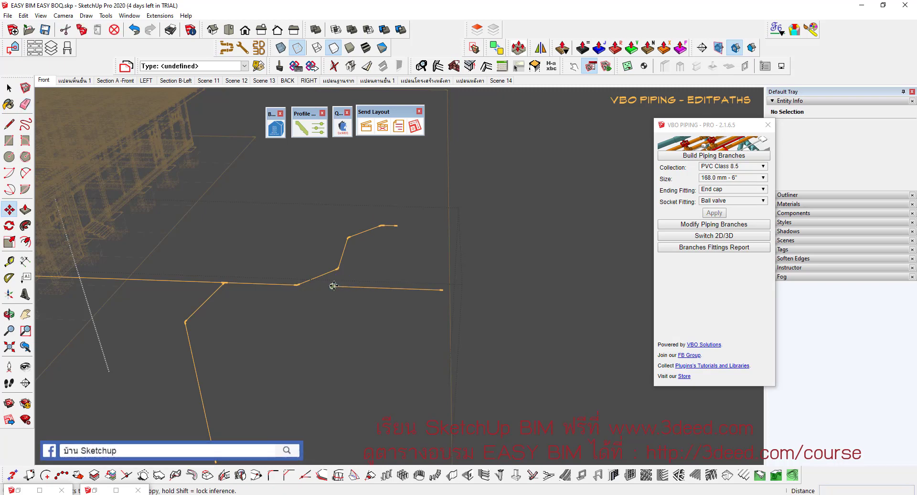
{"action": "key", "text": "m"}
{"action": "left_click", "coordinate": [333, 286]}
{"action": "left_click", "coordinate": [298, 284]}
Exit the pipe group, switch to shaded-with-textures display, and select the large pipe group.
{"action": "key", "text": "space"}
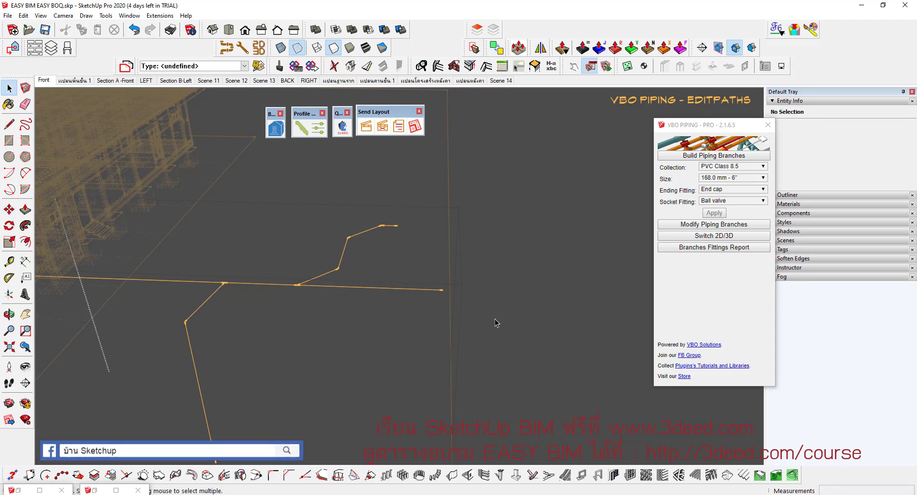
{"action": "left_click", "coordinate": [495, 323]}
{"action": "key", "text": "k"}
{"action": "mouse_move", "coordinate": [494, 317]}
{"action": "middle_mouse_down"}
{"action": "mouse_move", "coordinate": [461, 264]}
{"action": "mouse_move", "coordinate": [269, 327]}
{"action": "middle_mouse_up"}
{"action": "left_click", "coordinate": [459, 270]}
With both pipe groups selected, generate the branches-and-fittings report in an enlarged window.
{"action": "left_click", "coordinate": [226, 318], "text": "ctrl"}
{"action": "left_click", "coordinate": [713, 247]}
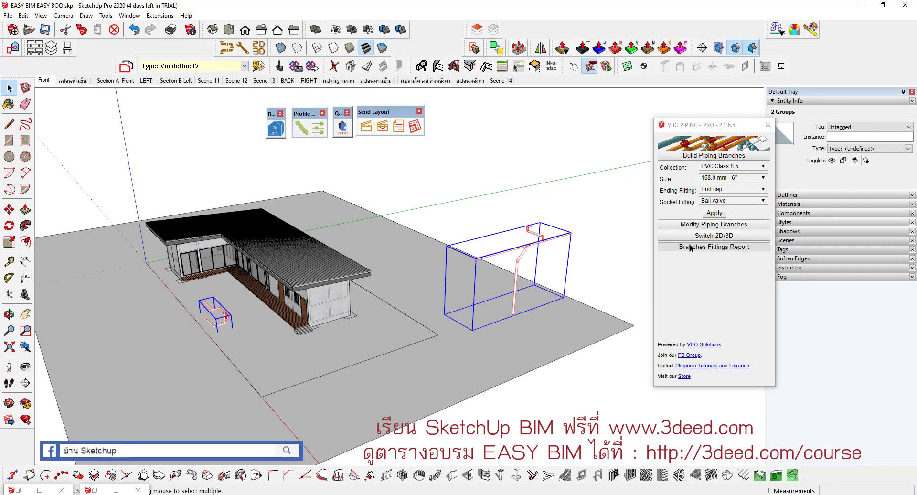
{"action": "left_click", "coordinate": [740, 317]}
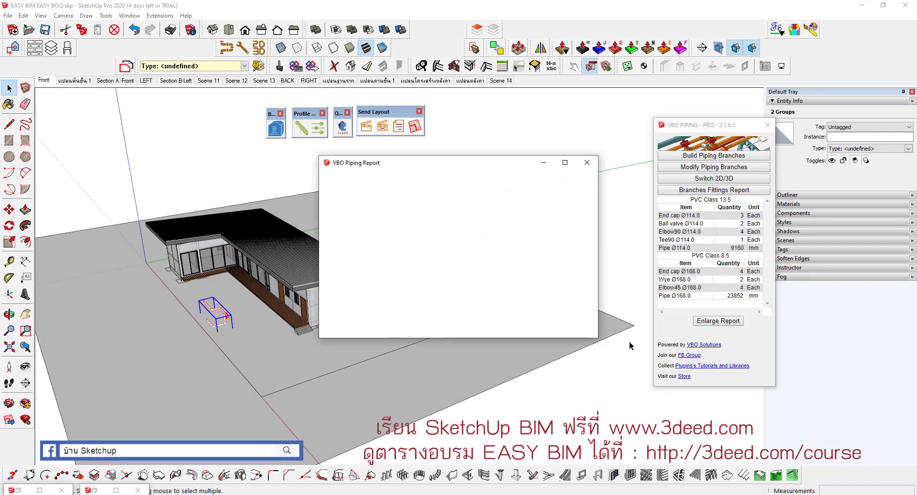
{"action": "left_click_drag", "start_coordinate": [717, 348], "coordinate": [741, 356]}
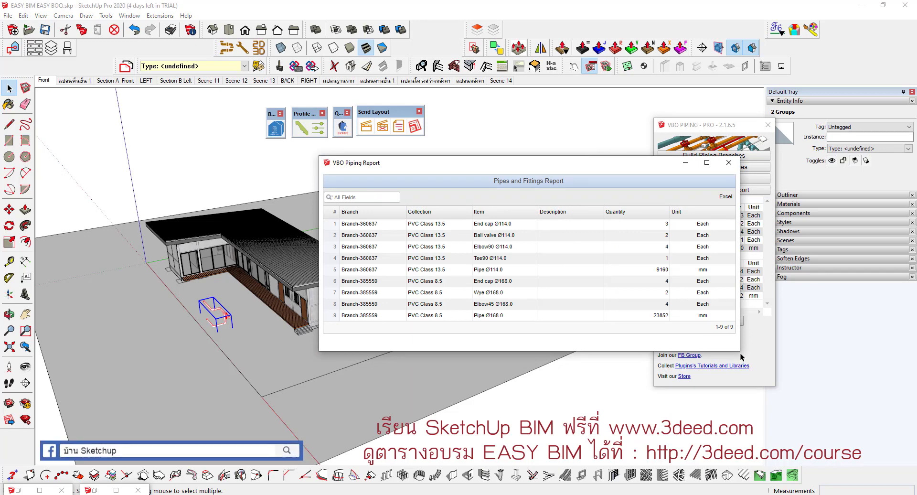
Close the enlarged report window and the VBO Piping panel.
{"action": "left_click", "coordinate": [730, 163]}
{"action": "left_click", "coordinate": [767, 124]}
{"action": "scroll", "coordinate": [229, 352], "scroll_direction": "down", "scroll_amount": 3}
{"action": "middle_click_drag", "start_coordinate": [230, 352], "coordinate": [383, 323]}
Erase the ground plane and slab outline, then window-select the whole house.
{"action": "key", "text": "e"}
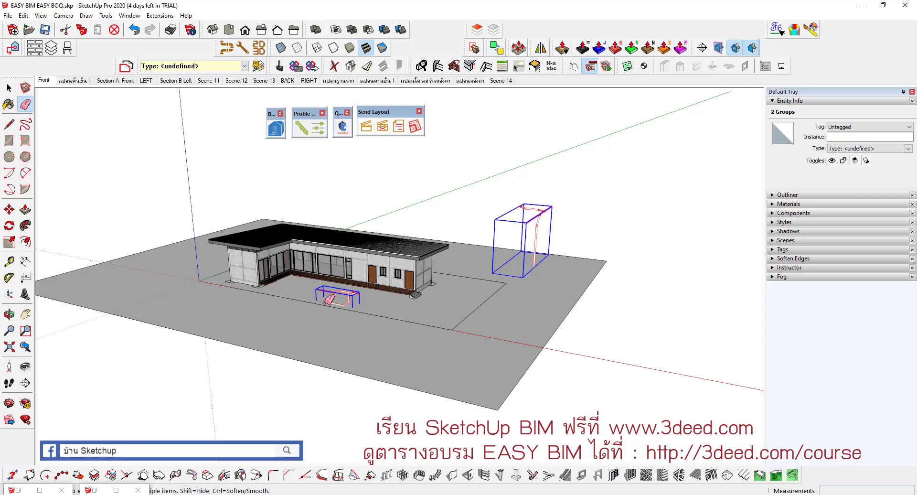
{"action": "key", "text": "space"}
{"action": "left_click", "coordinate": [507, 272]}
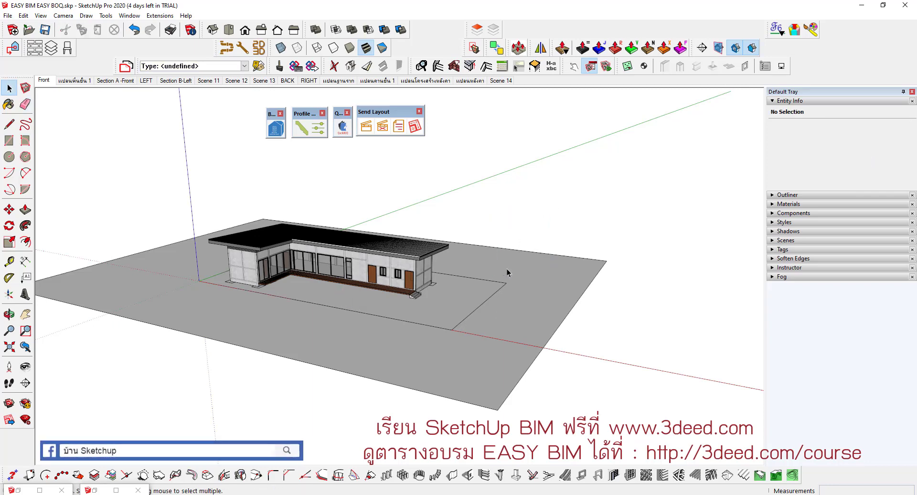
{"action": "key", "text": "e"}
{"action": "left_click", "coordinate": [538, 353]}
{"action": "left_click", "coordinate": [487, 306]}
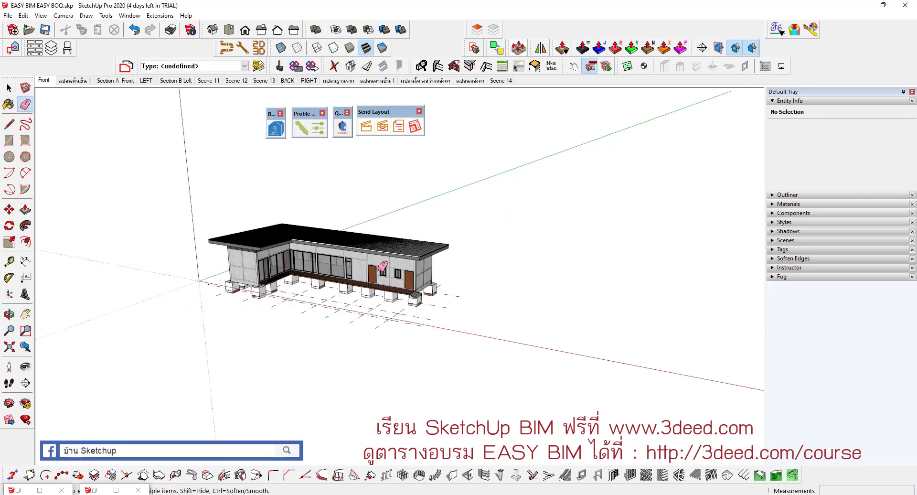
{"action": "mouse_move", "coordinate": [382, 264]}
{"action": "middle_mouse_down"}
{"action": "mouse_move", "coordinate": [328, 275]}
{"action": "mouse_move", "coordinate": [420, 315]}
{"action": "middle_mouse_up"}
{"action": "key", "text": "space"}
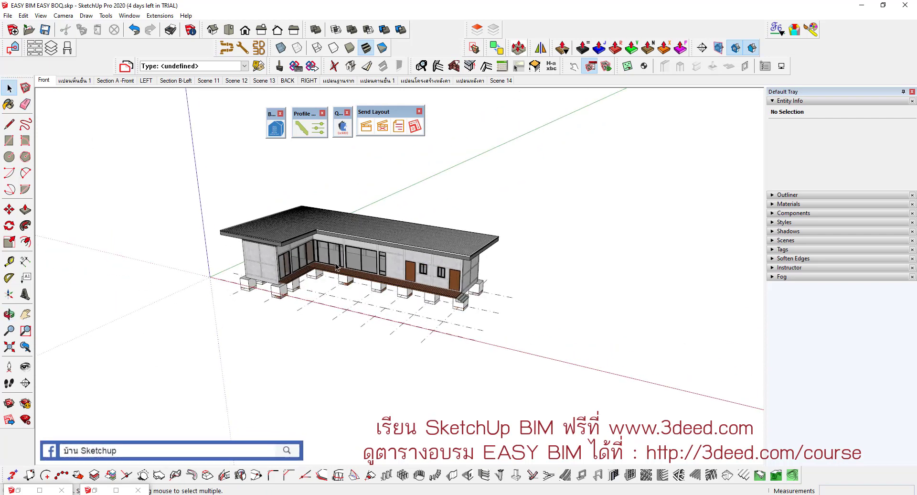
{"action": "left_click_drag", "start_coordinate": [157, 174], "coordinate": [574, 403]}
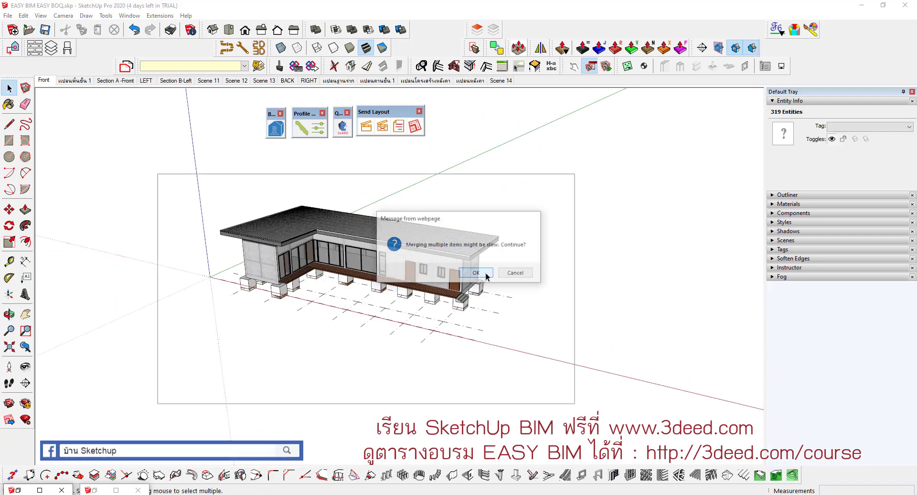
Confirm the merge, make the selected house one group, and start a new empty model.
{"action": "left_click", "coordinate": [486, 276]}
{"action": "right_click", "coordinate": [449, 268]}
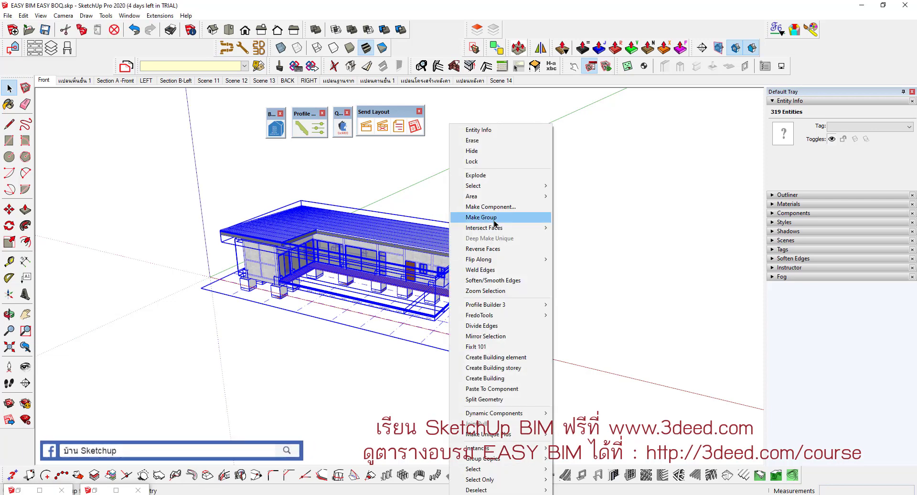
{"action": "left_click", "coordinate": [494, 218]}
{"action": "left_click", "coordinate": [495, 223]}
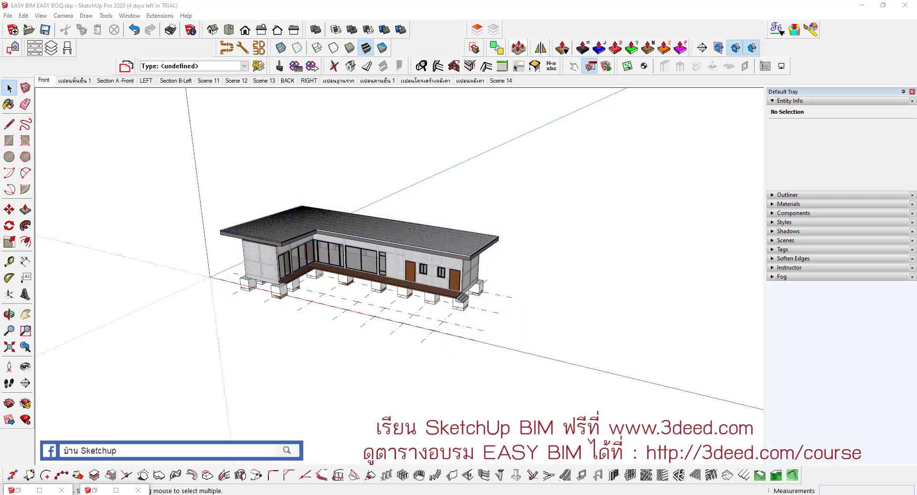
{"action": "right_click", "coordinate": [386, 492]}
{"action": "left_click", "coordinate": [389, 460]}
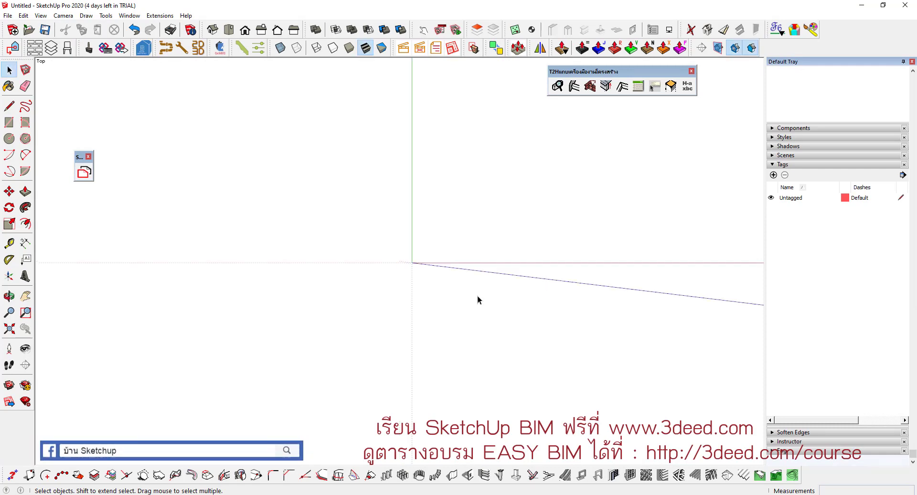
Copy the house group from the original house model.
{"action": "middle_click_drag", "start_coordinate": [330, 207], "coordinate": [465, 334]}
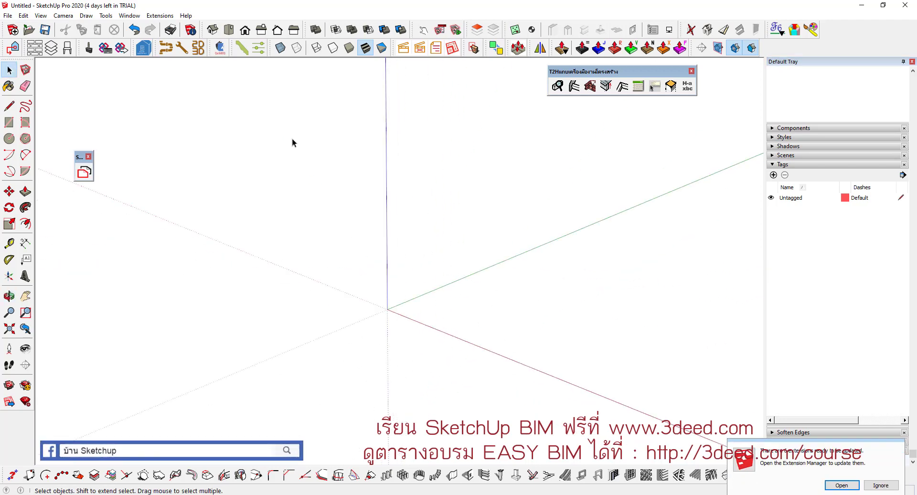
{"action": "left_click", "coordinate": [24, 15]}
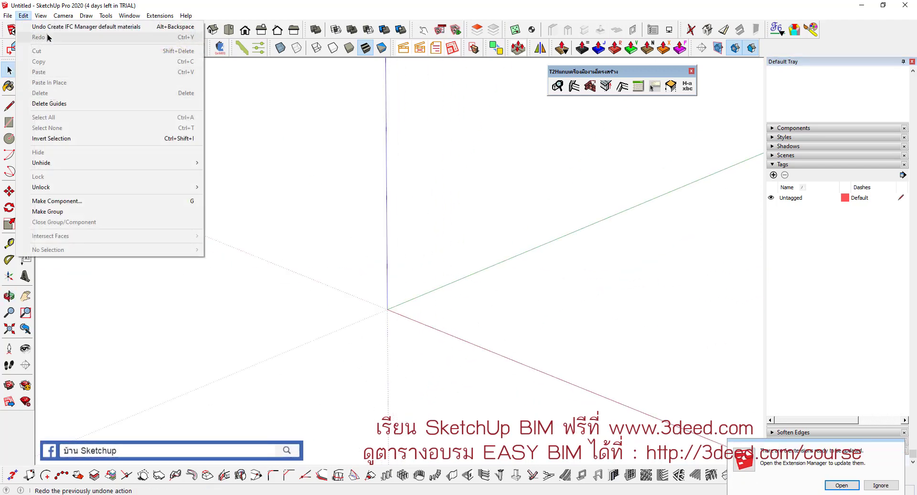
{"action": "left_click", "coordinate": [396, 243]}
{"action": "left_click", "coordinate": [387, 494]}
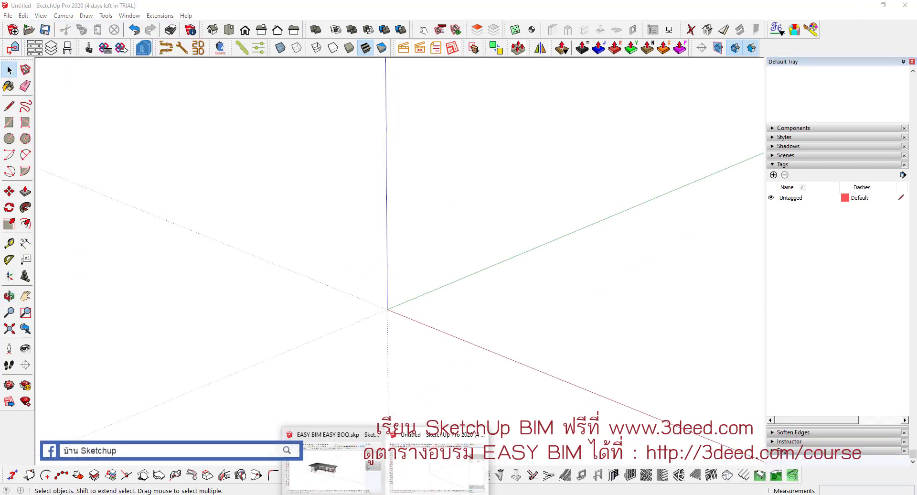
{"action": "left_click", "coordinate": [327, 471]}
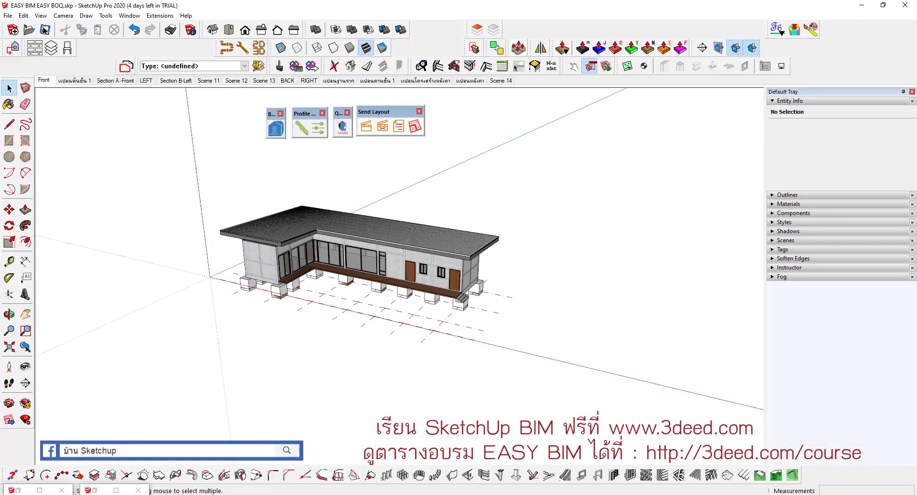
{"action": "left_click", "coordinate": [237, 254]}
{"action": "left_click", "coordinate": [23, 16]}
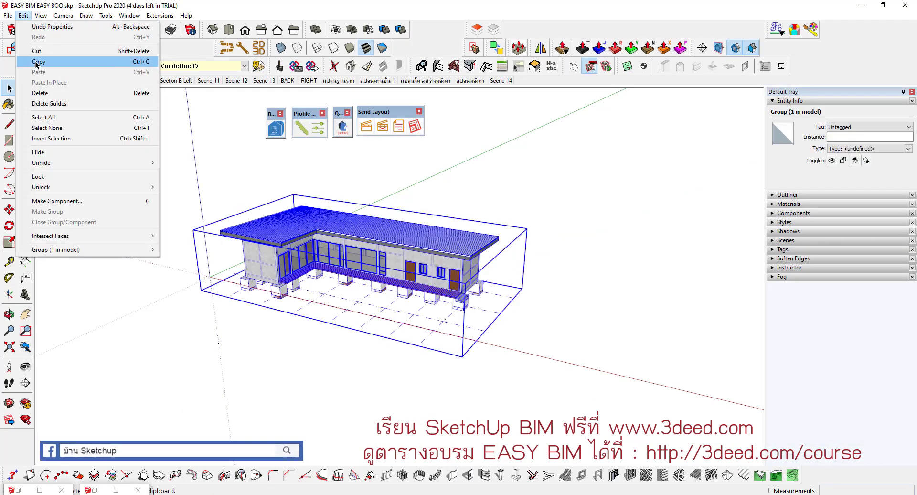
{"action": "left_click", "coordinate": [37, 63]}
Paste the house group in place into the untitled model.
{"action": "mouse_move", "coordinate": [90, 490]}
{"action": "left_click", "coordinate": [414, 461]}
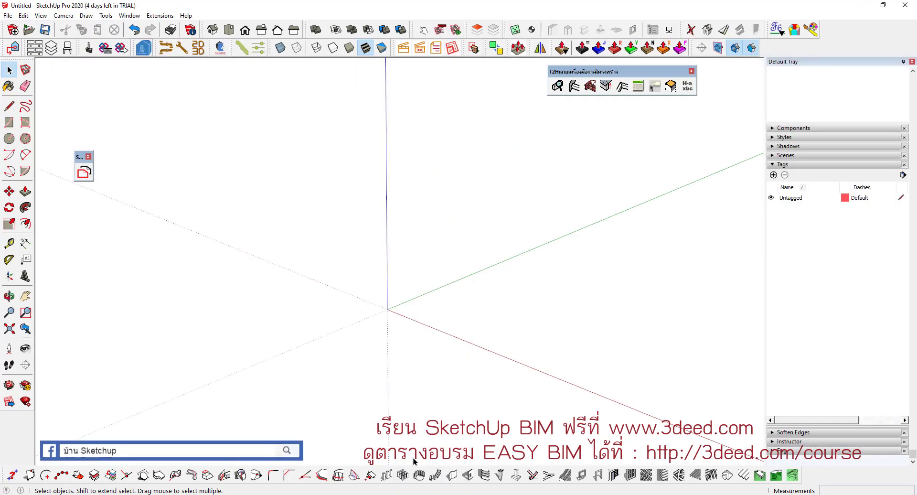
{"action": "left_click", "coordinate": [24, 16]}
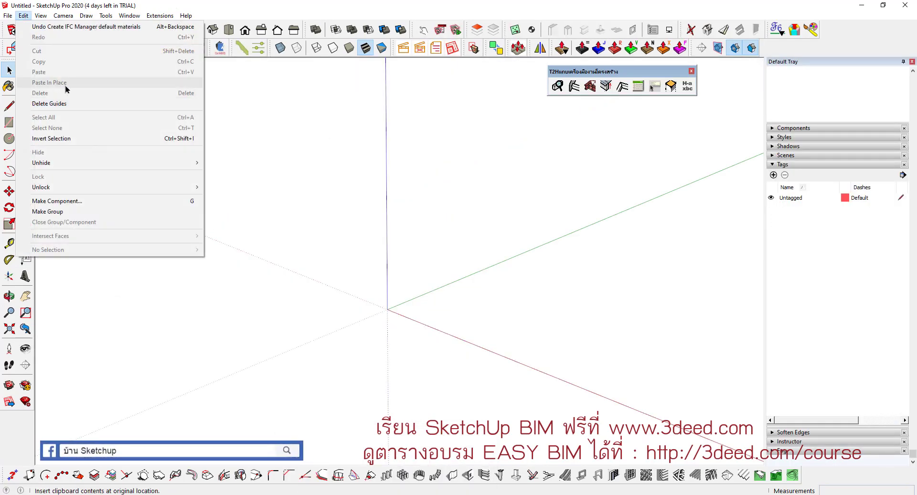
{"action": "key", "text": "Escape"}
{"action": "mouse_move", "coordinate": [10, 490]}
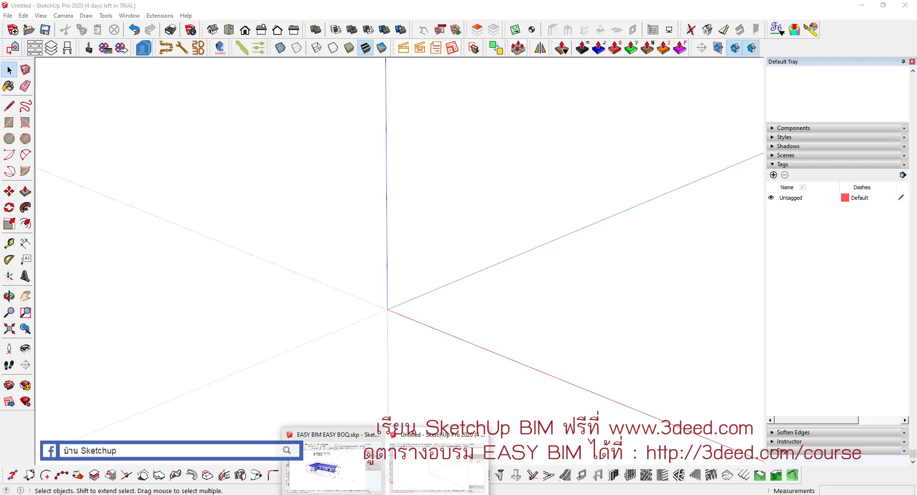
{"action": "left_click", "coordinate": [356, 478]}
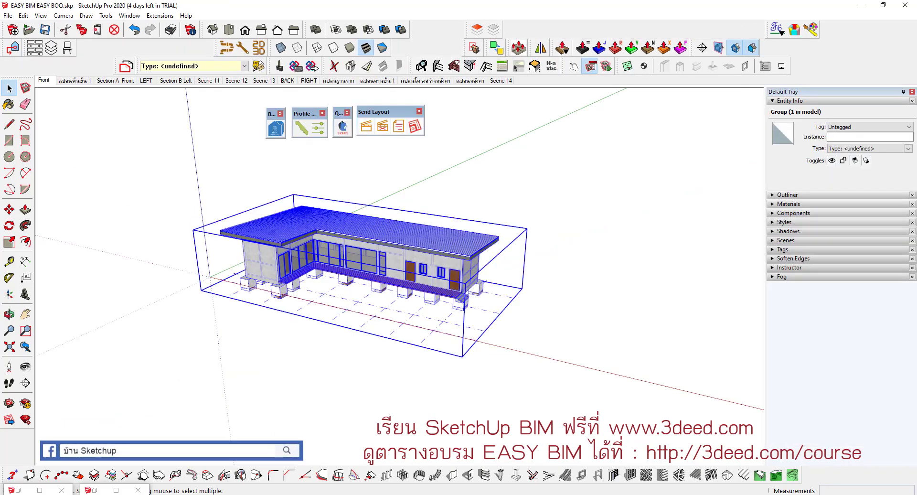
{"action": "mouse_move", "coordinate": [90, 490]}
{"action": "left_click", "coordinate": [334, 461]}
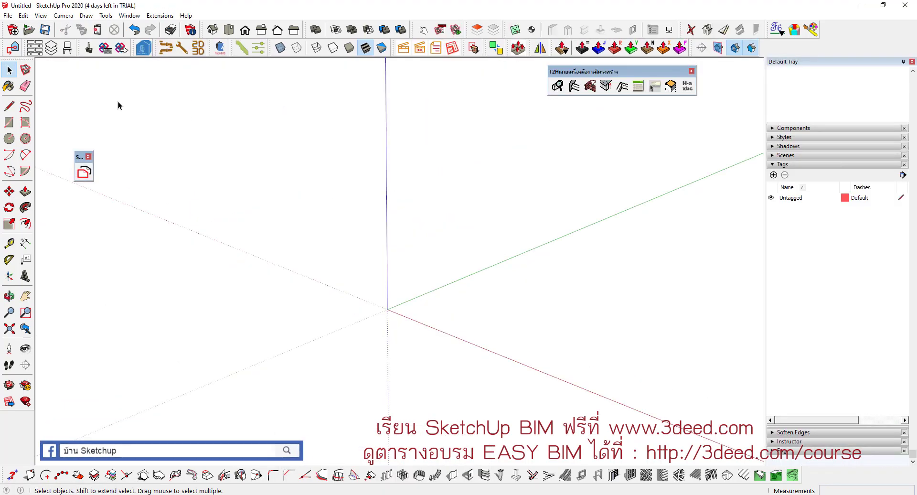
{"action": "left_click", "coordinate": [22, 16]}
{"action": "left_click", "coordinate": [40, 85]}
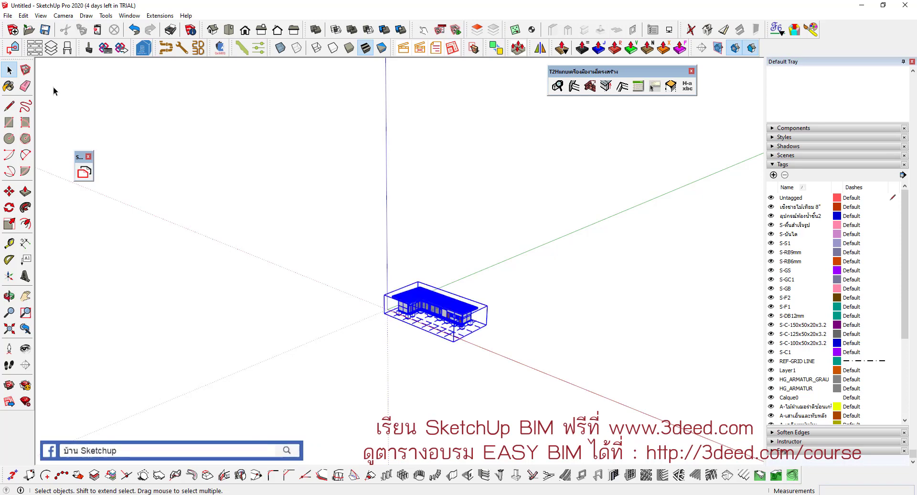
{"action": "scroll", "coordinate": [432, 325], "scroll_direction": "up", "scroll_amount": 3}
{"action": "scroll", "coordinate": [428, 313], "scroll_direction": "up", "scroll_amount": 2}
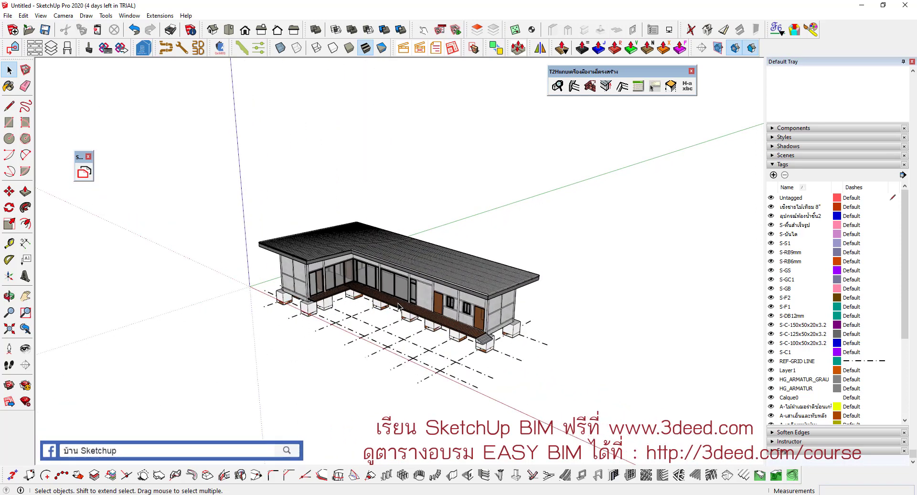
{"action": "scroll", "coordinate": [428, 313], "scroll_direction": "up", "scroll_amount": 2}
{"action": "scroll", "coordinate": [428, 313], "scroll_direction": "up", "scroll_amount": 2}
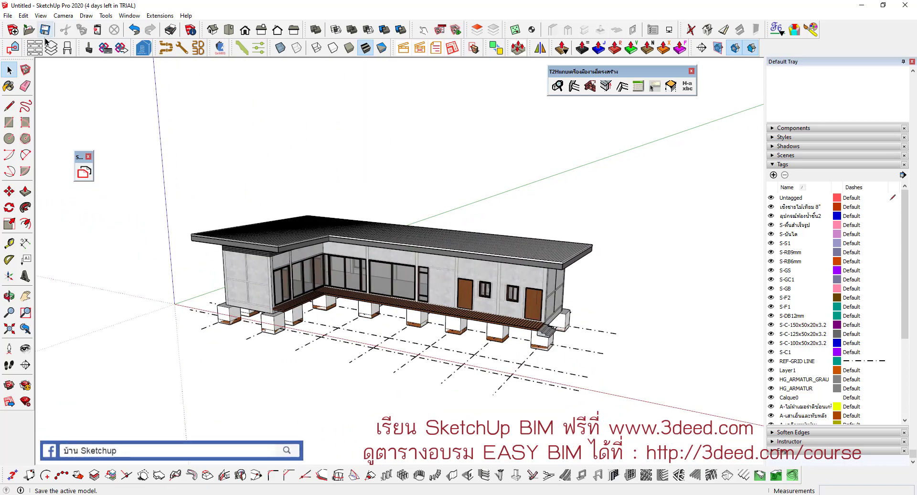
Save the new model as WFWFF.
{"action": "left_click", "coordinate": [7, 16]}
{"action": "left_click", "coordinate": [21, 61]}
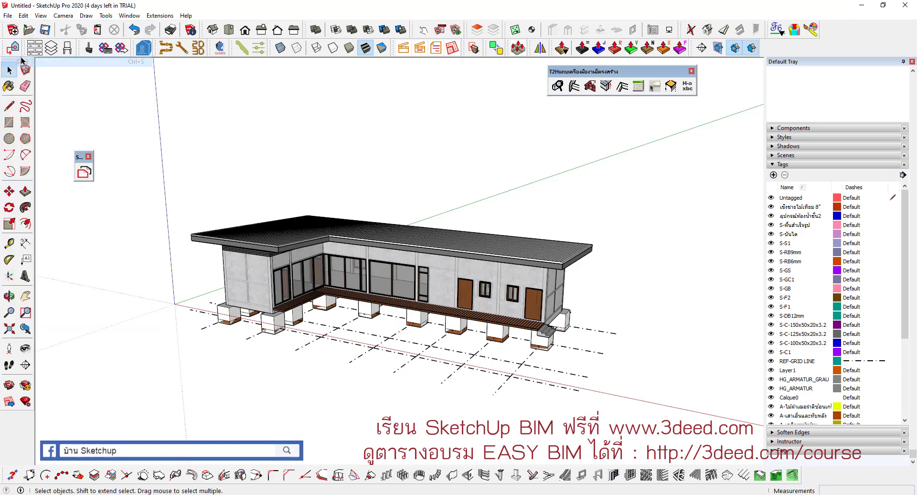
{"action": "type", "text": "WFWFF"}
{"action": "key", "text": "Return"}
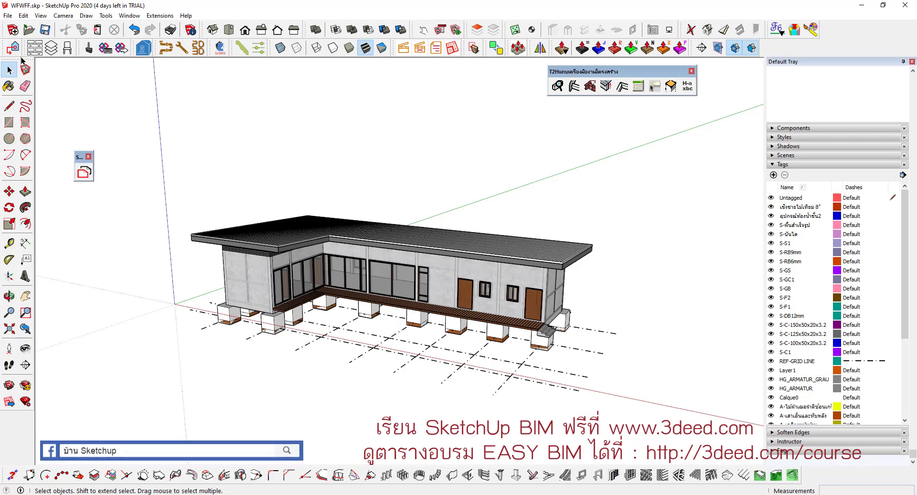
Add the standard scenes, view Plan, Front, Right and Left, and enable the Send to LayOut toolbar.
{"action": "left_click", "coordinate": [402, 48]}
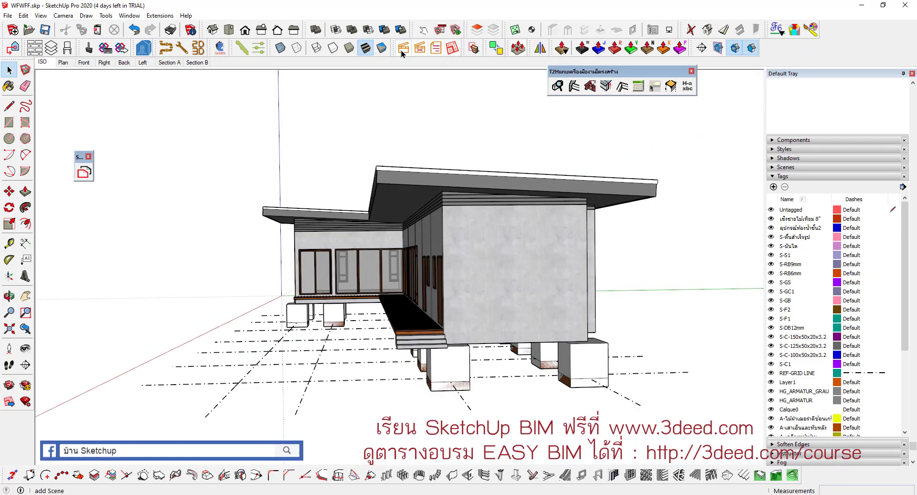
{"action": "left_click", "coordinate": [63, 62]}
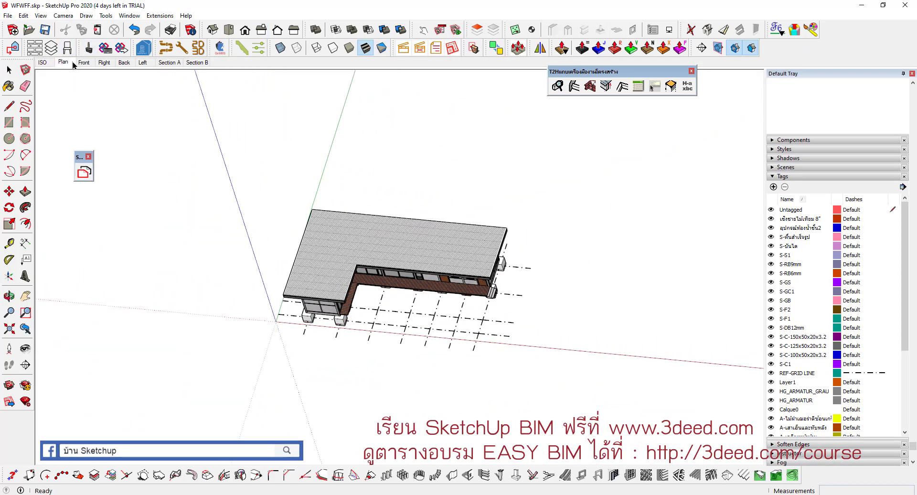
{"action": "left_click", "coordinate": [84, 62]}
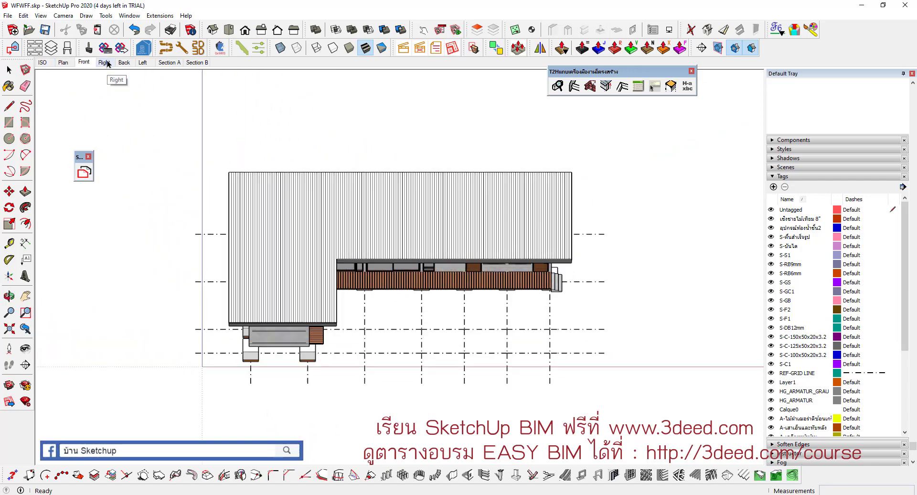
{"action": "left_click", "coordinate": [106, 62]}
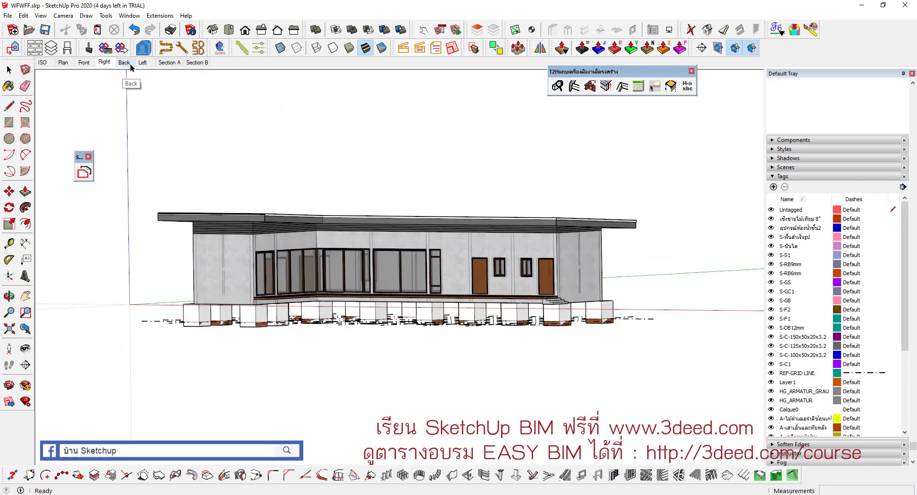
{"action": "left_click", "coordinate": [142, 62]}
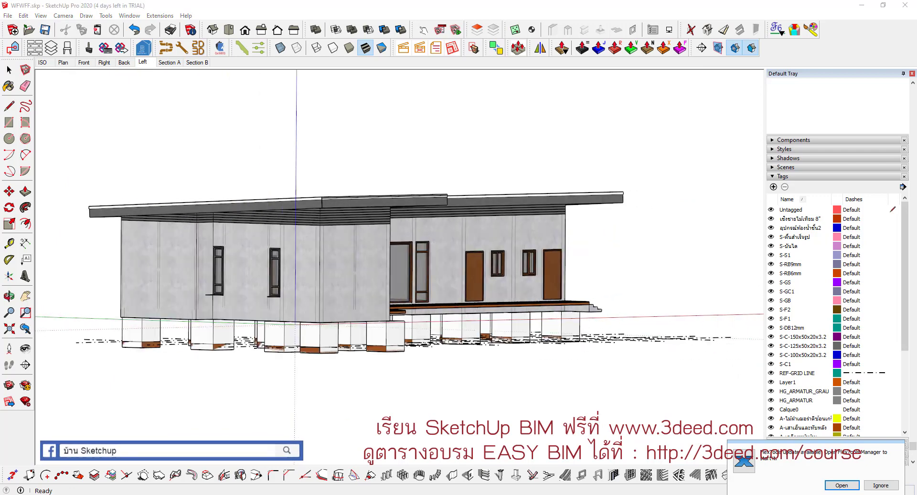
{"action": "right_click", "coordinate": [349, 475]}
{"action": "left_click", "coordinate": [639, 298]}
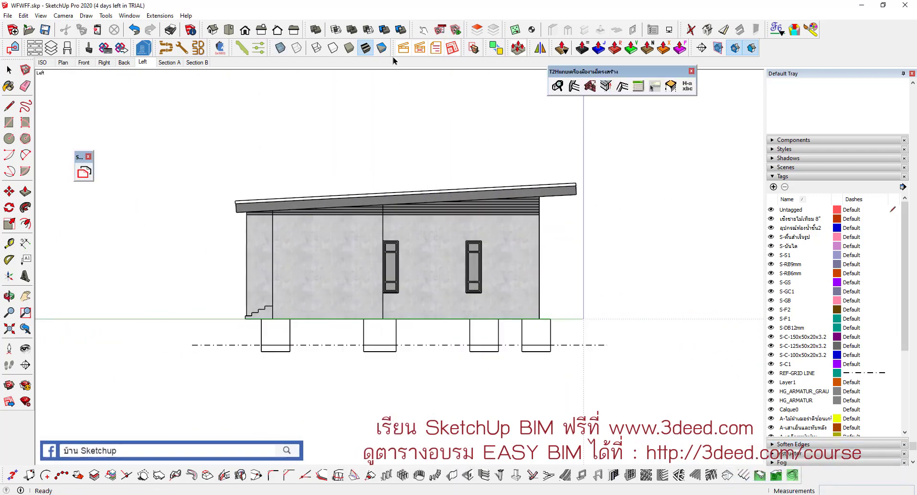
Float the Send to LayOut toolbar, keep A3 paper at scale 1:100, and send the scenes.
{"action": "left_click_drag", "start_coordinate": [395, 48], "coordinate": [372, 106]}
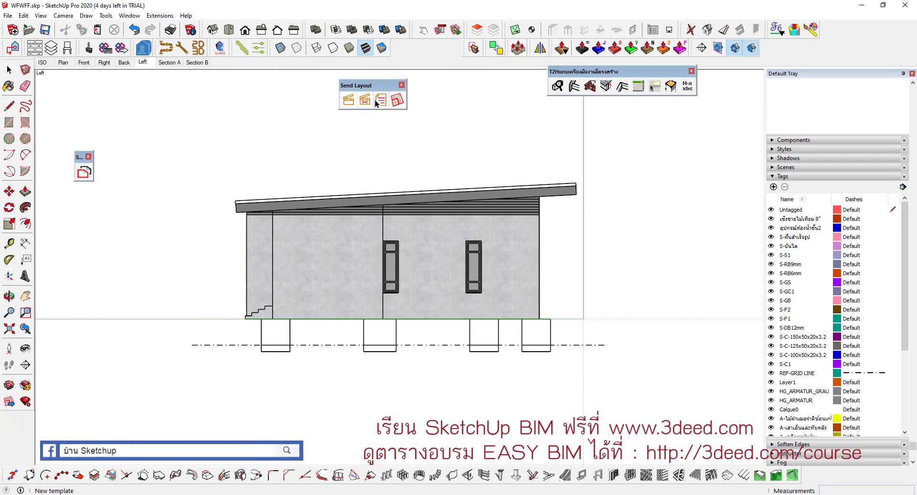
{"action": "left_click", "coordinate": [375, 101]}
{"action": "left_click", "coordinate": [474, 240]}
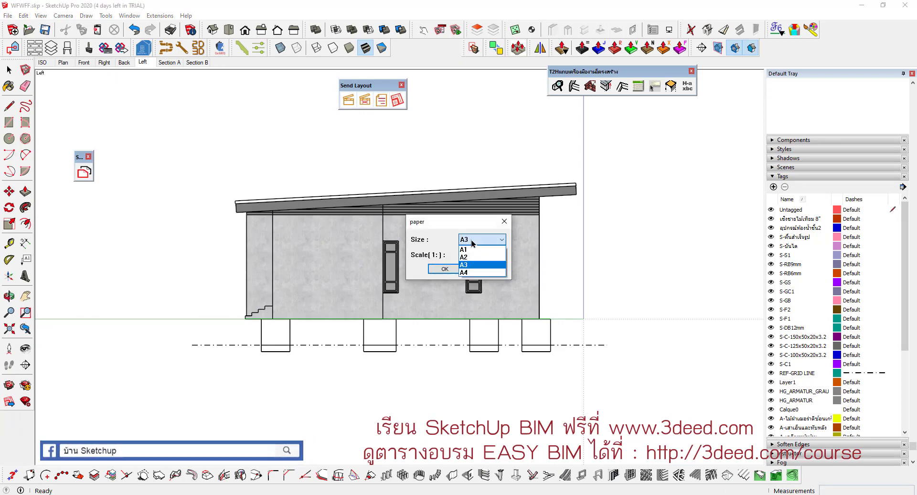
{"action": "left_click", "coordinate": [470, 264]}
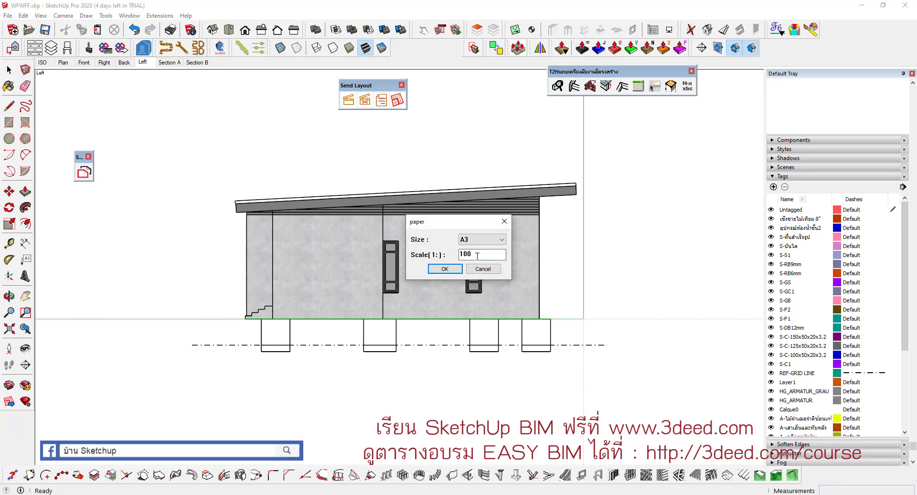
{"action": "left_click", "coordinate": [445, 268]}
{"action": "left_click", "coordinate": [457, 275]}
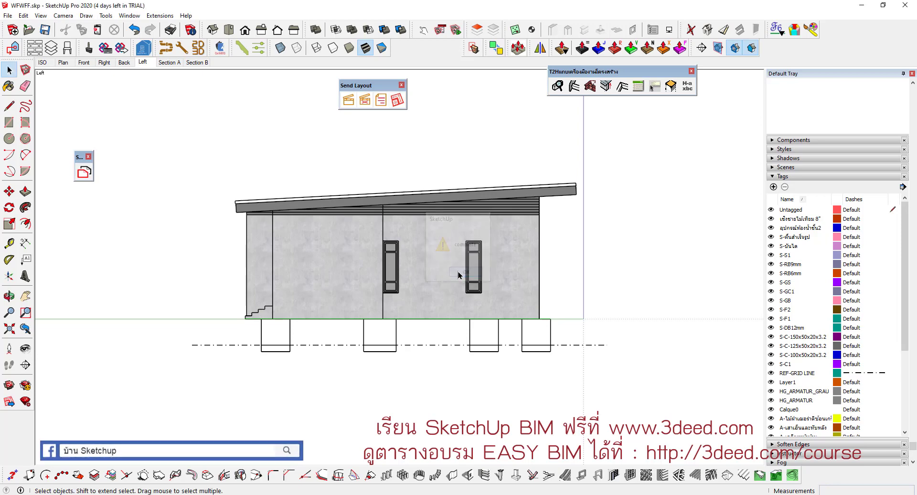
{"action": "left_click", "coordinate": [398, 101]}
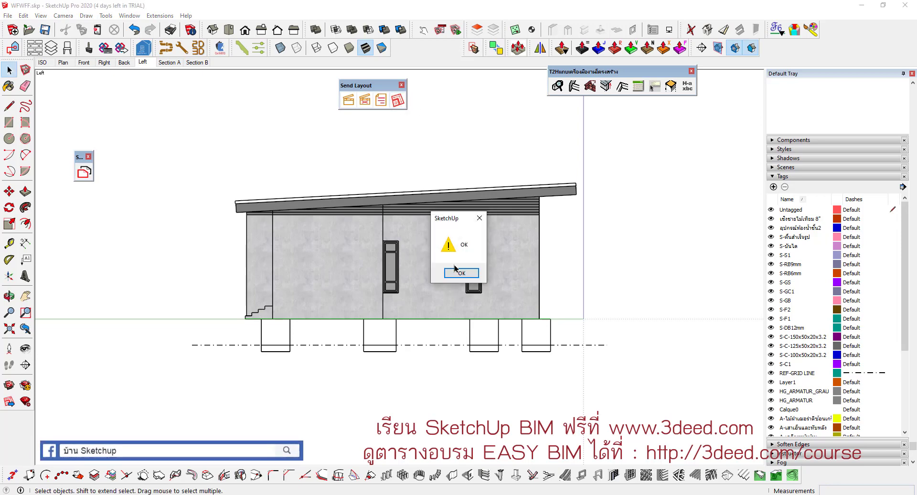
{"action": "left_click", "coordinate": [455, 272]}
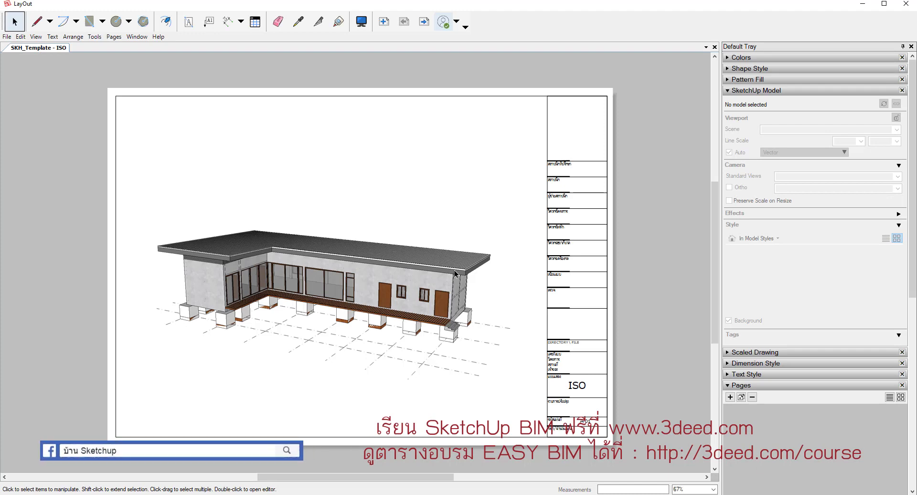
Page through the Plan, Front, Right, Back, Left, Section A and Section B pages.
{"action": "scroll", "coordinate": [757, 361], "scroll_direction": "down", "scroll_amount": 3}
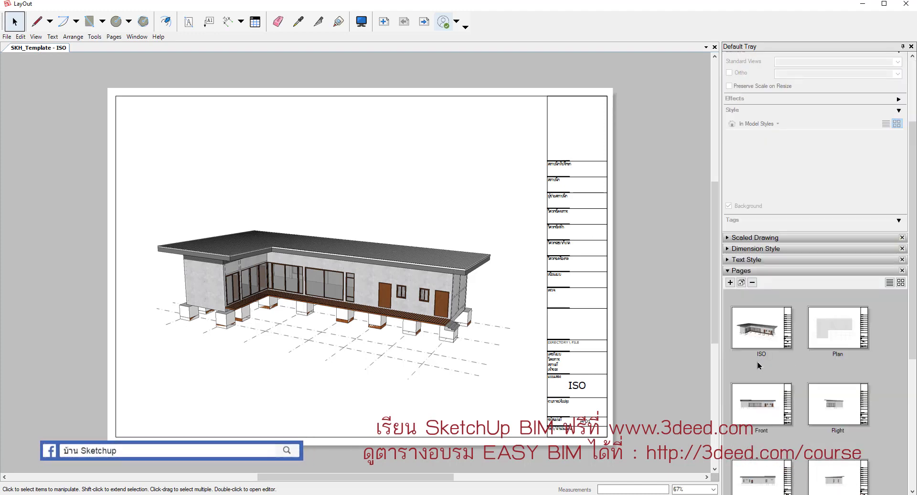
{"action": "scroll", "coordinate": [788, 306], "scroll_direction": "down", "scroll_amount": 3}
{"action": "left_click", "coordinate": [829, 217]}
{"action": "left_click", "coordinate": [767, 289]}
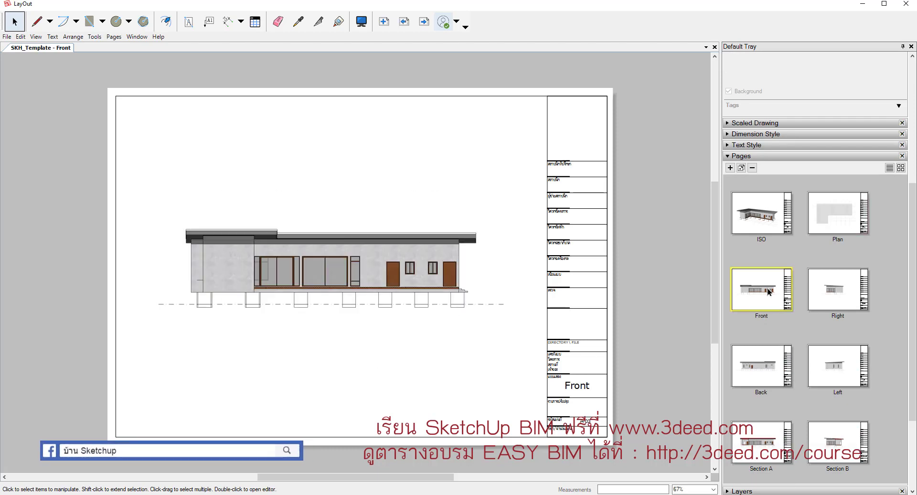
{"action": "left_click", "coordinate": [810, 288]}
{"action": "left_click", "coordinate": [758, 358]}
{"action": "left_click", "coordinate": [837, 357]}
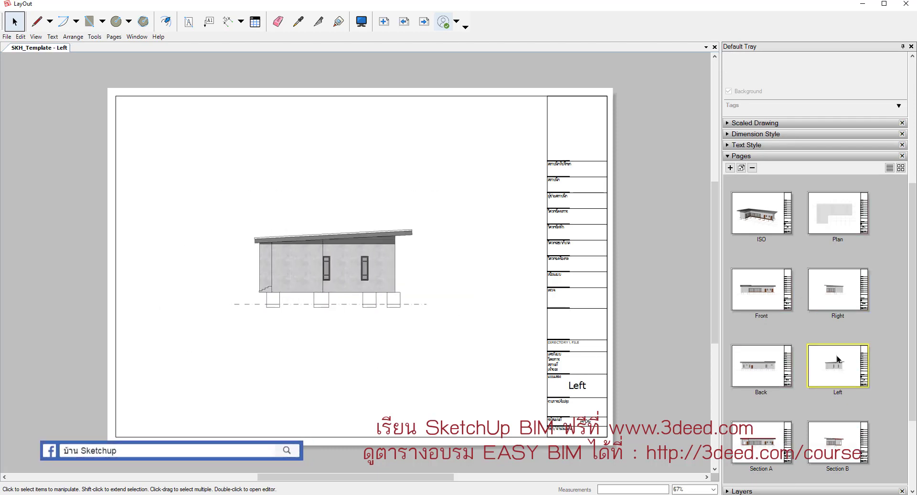
{"action": "left_click", "coordinate": [751, 437]}
{"action": "left_click", "coordinate": [836, 442]}
Collapse the SketchUp Model viewport settings panel.
{"action": "scroll", "coordinate": [706, 346], "scroll_direction": "down", "scroll_amount": 2}
{"action": "scroll", "coordinate": [542, 358], "scroll_direction": "up", "scroll_amount": 1}
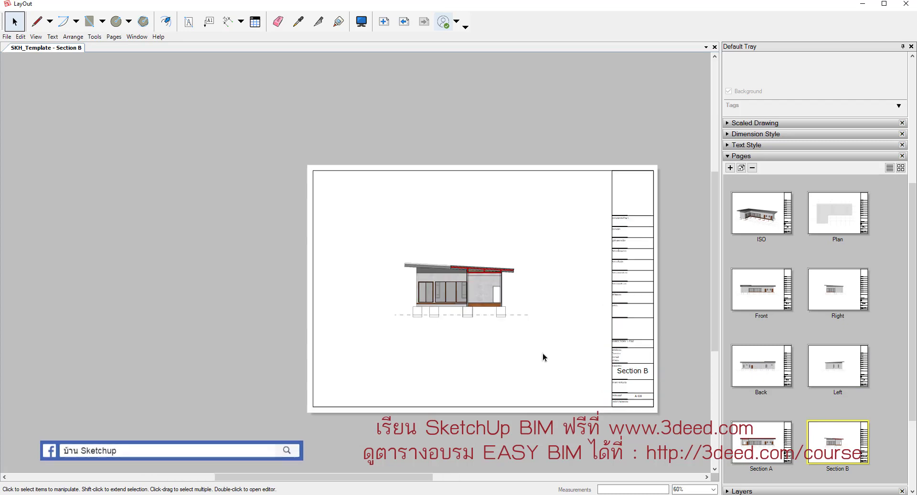
{"action": "scroll", "coordinate": [524, 312], "scroll_direction": "up", "scroll_amount": 1}
{"action": "scroll", "coordinate": [524, 313], "scroll_direction": "up", "scroll_amount": 2}
{"action": "scroll", "coordinate": [832, 220], "scroll_direction": "up", "scroll_amount": 3}
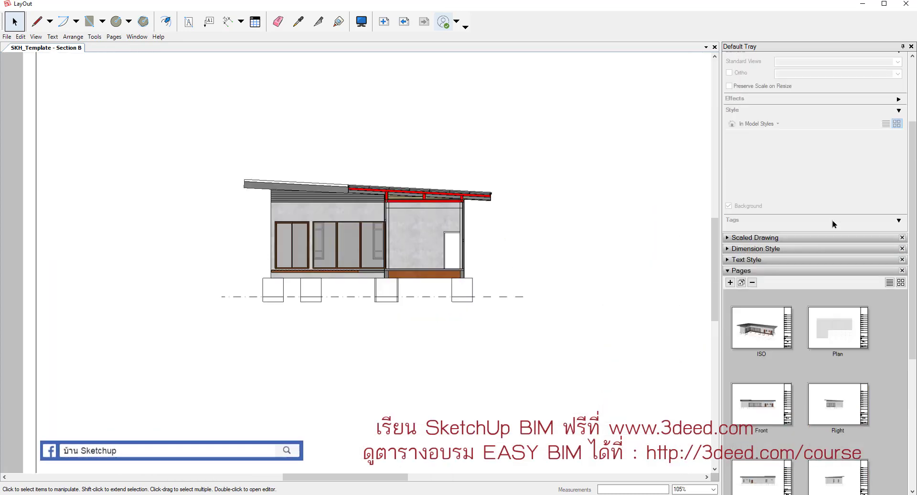
{"action": "scroll", "coordinate": [820, 210], "scroll_direction": "up", "scroll_amount": 2}
{"action": "left_click", "coordinate": [738, 91]}
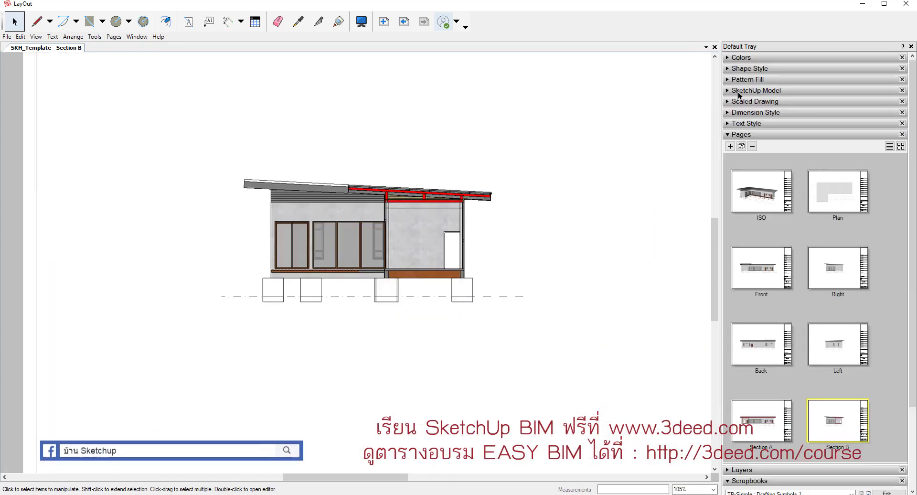
{"action": "scroll", "coordinate": [759, 191], "scroll_direction": "down", "scroll_amount": 3}
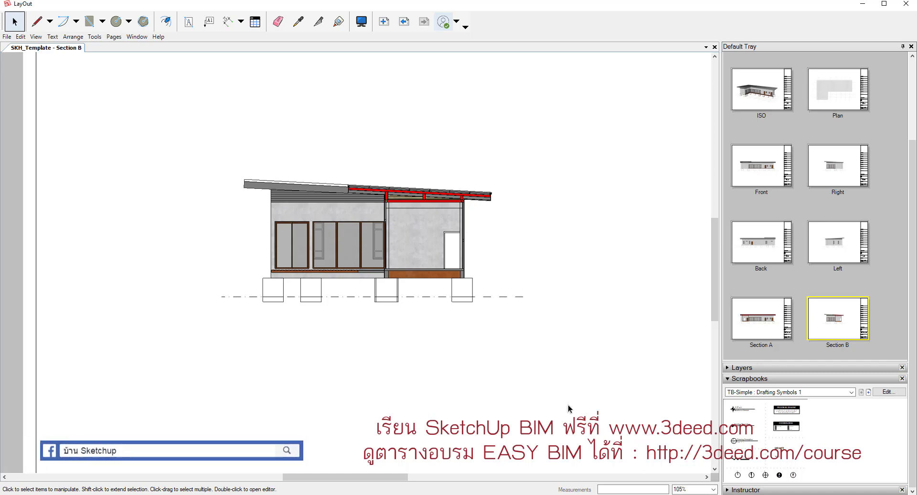
Place a Drawing Description symbol under the section and set its title to the page name.
{"action": "mouse_move", "coordinate": [735, 439]}
{"action": "left_mouse_down"}
{"action": "mouse_move", "coordinate": [566, 406]}
{"action": "mouse_move", "coordinate": [366, 330]}
{"action": "left_mouse_up"}
{"action": "scroll", "coordinate": [367, 330], "scroll_direction": "up", "scroll_amount": 2}
{"action": "scroll", "coordinate": [366, 329], "scroll_direction": "up", "scroll_amount": 3}
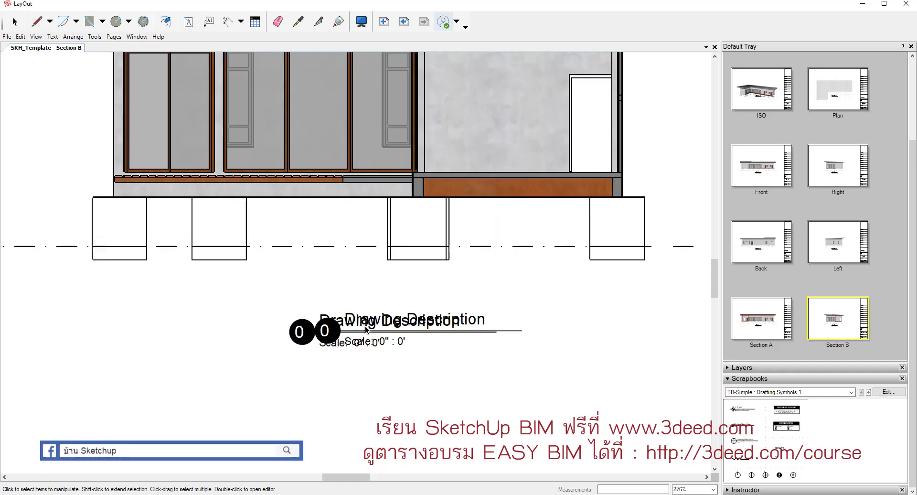
{"action": "scroll", "coordinate": [367, 330], "scroll_direction": "up", "scroll_amount": 1}
{"action": "double_click", "coordinate": [393, 321]}
{"action": "double_click", "coordinate": [392, 320]}
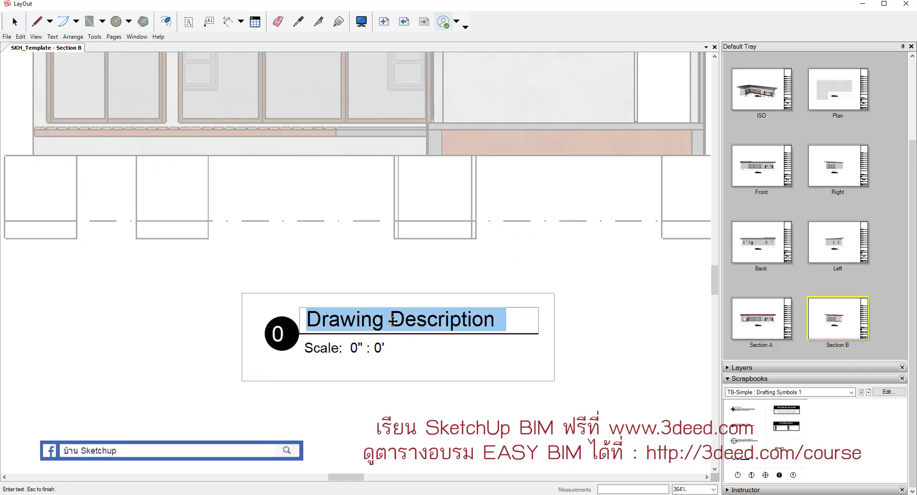
{"action": "type", "text": ","}
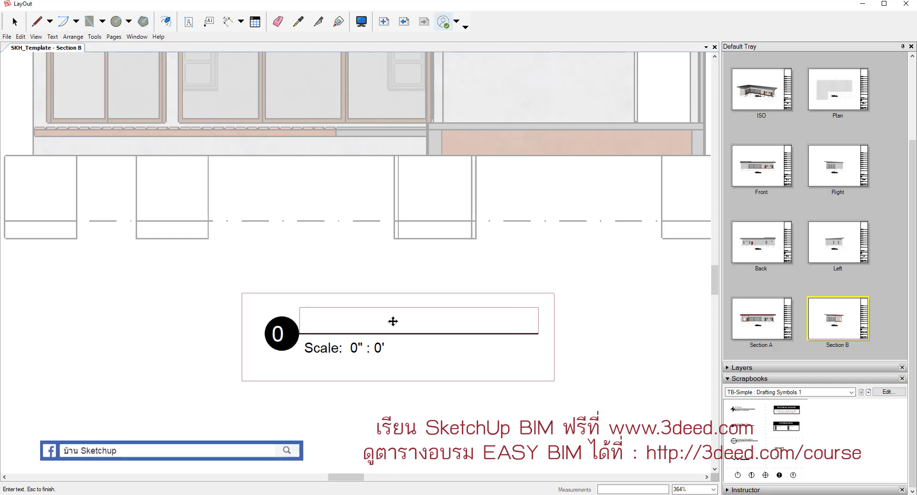
{"action": "type", "text": "<"}
{"action": "type", "text": "Pag"}
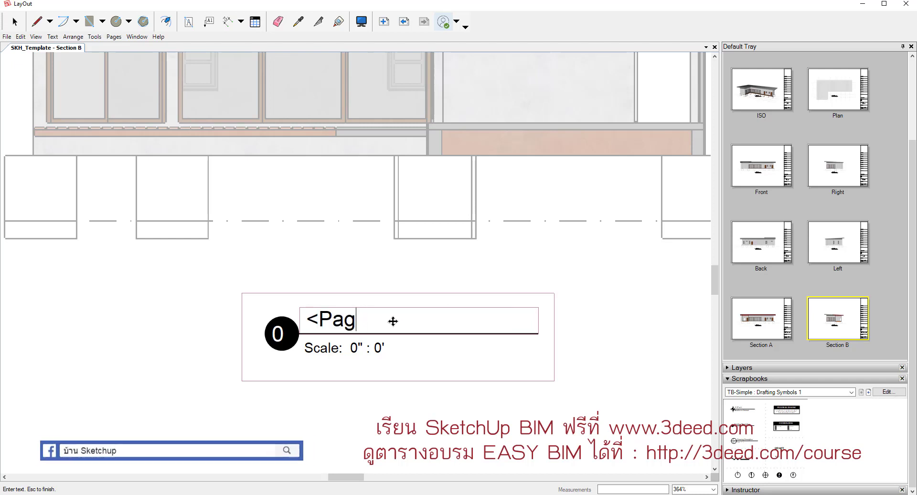
{"action": "type", "text": "e"}
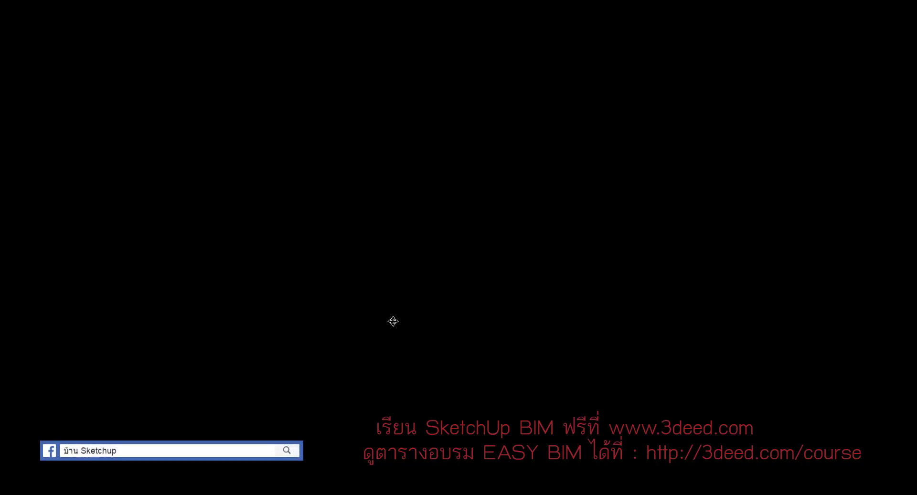
{"action": "type", "text": "e"}
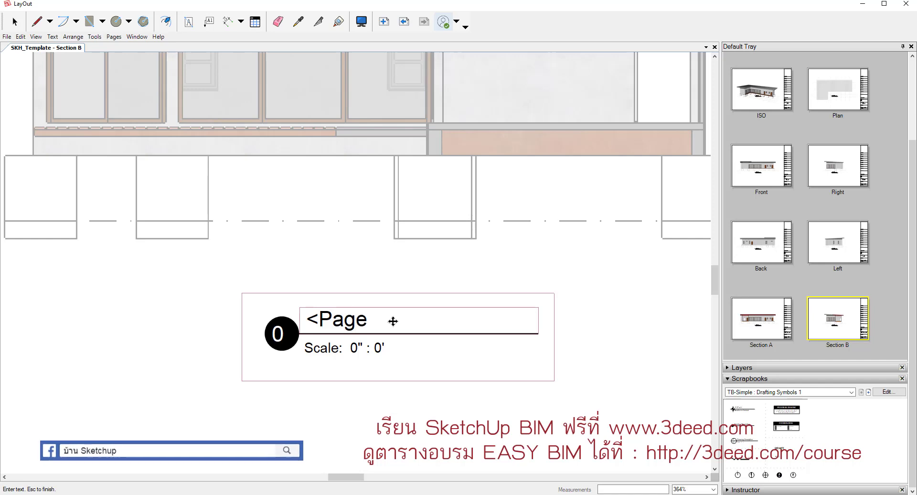
{"action": "type", "text": "Name"}
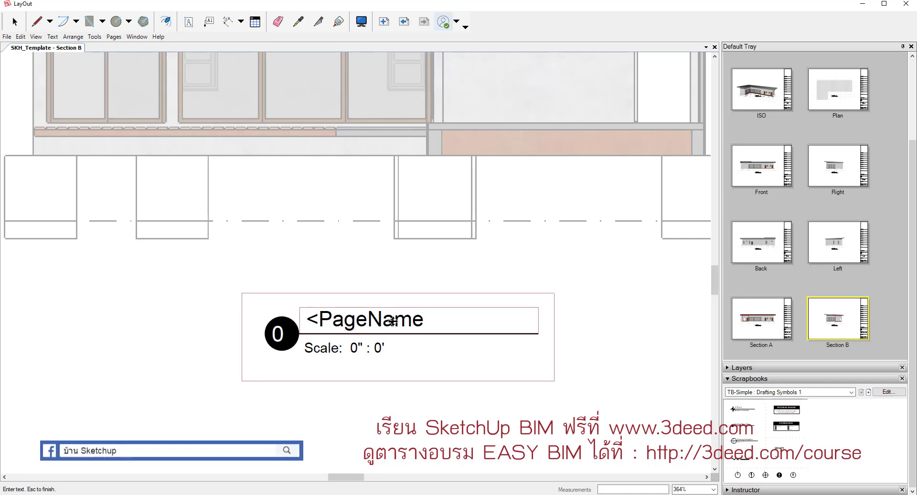
{"action": "type", "text": ">"}
{"action": "key", "text": "Escape"}
Change the title's scale text to Scale: 1:100.
{"action": "left_click", "coordinate": [369, 351]}
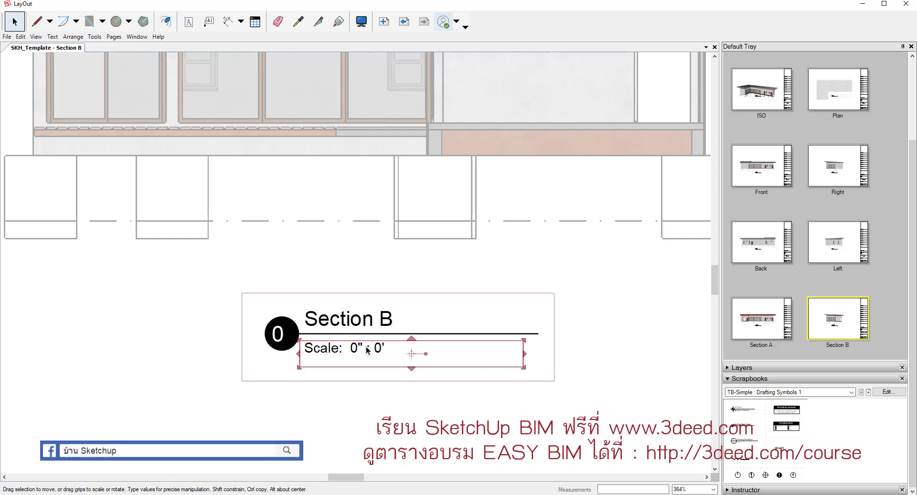
{"action": "double_click", "coordinate": [360, 349]}
{"action": "left_click", "coordinate": [360, 348]}
{"action": "left_click_drag", "start_coordinate": [353, 348], "coordinate": [387, 348]}
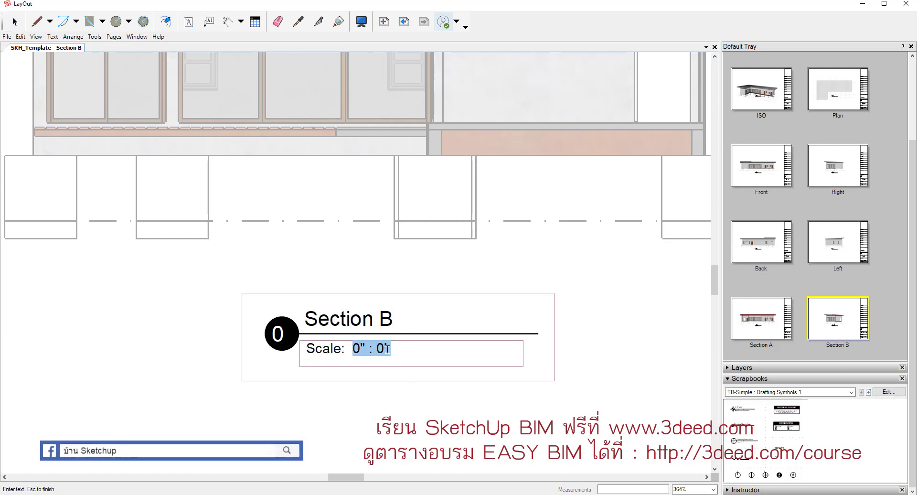
{"action": "type", "text": "1:1"}
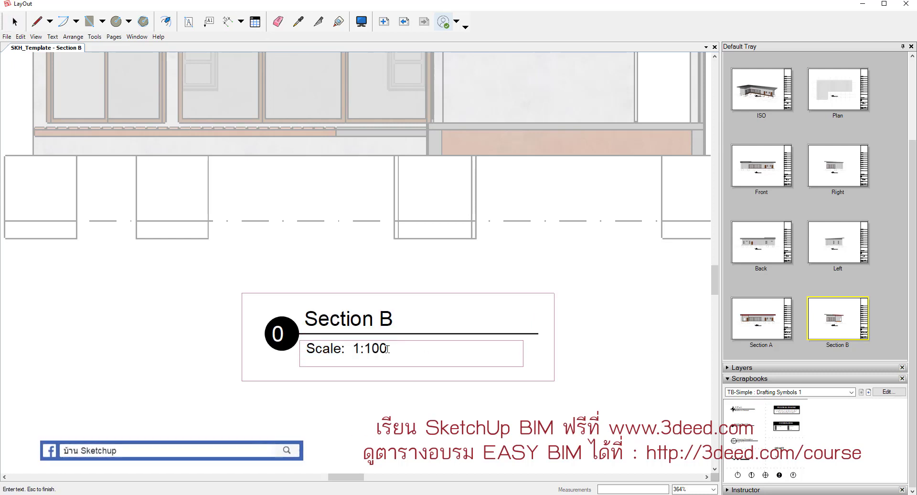
{"action": "key", "text": "Escape"}
{"action": "scroll", "coordinate": [363, 311], "scroll_direction": "down", "scroll_amount": 2}
Step back a few pages, then forward to the Section B page.
{"action": "scroll", "coordinate": [363, 311], "scroll_direction": "down", "scroll_amount": 3}
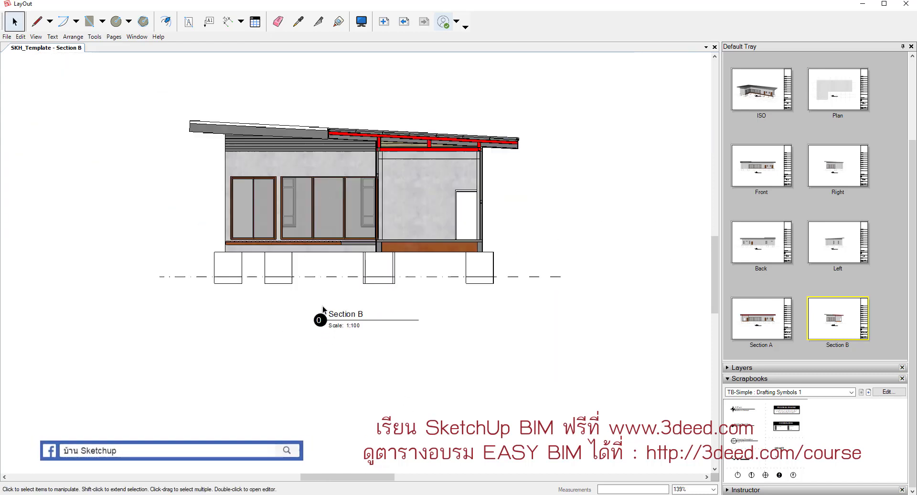
{"action": "scroll", "coordinate": [364, 311], "scroll_direction": "down", "scroll_amount": 2}
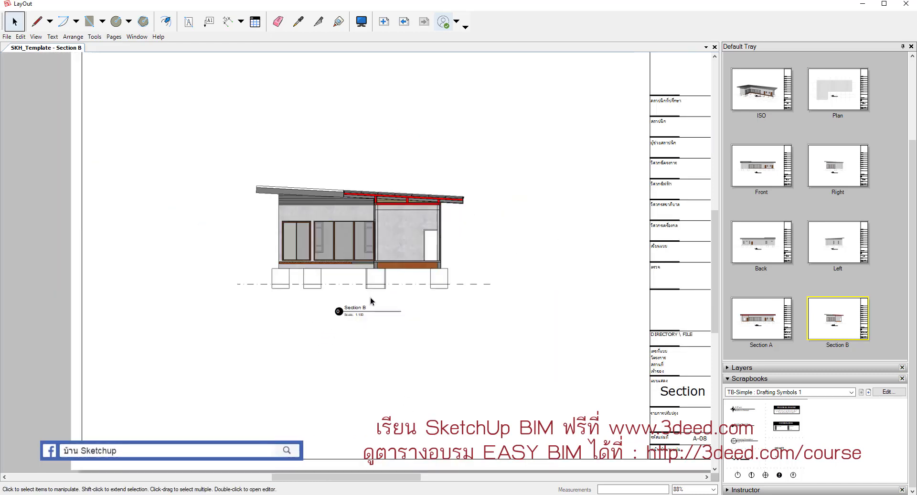
{"action": "left_click", "coordinate": [404, 22]}
{"action": "scroll", "coordinate": [359, 300], "scroll_direction": "up", "scroll_amount": 2}
{"action": "scroll", "coordinate": [360, 300], "scroll_direction": "up", "scroll_amount": 1}
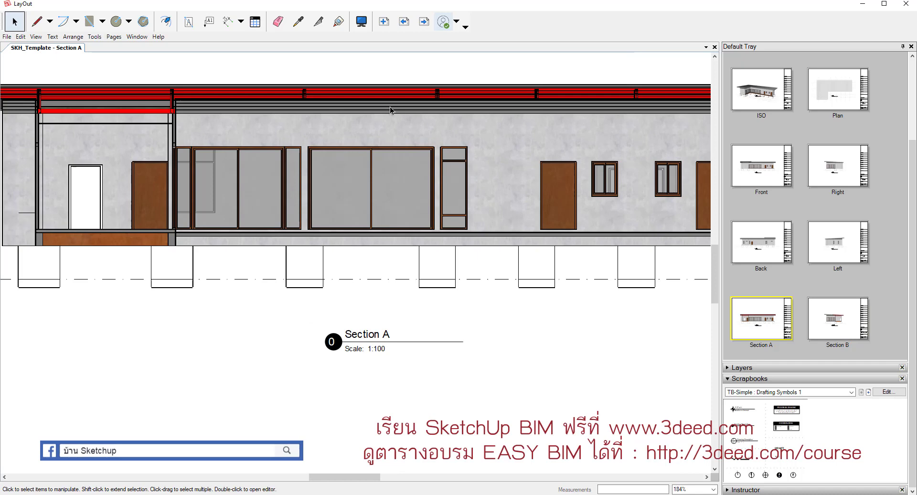
{"action": "left_click", "coordinate": [404, 21]}
{"action": "left_click", "coordinate": [400, 26]}
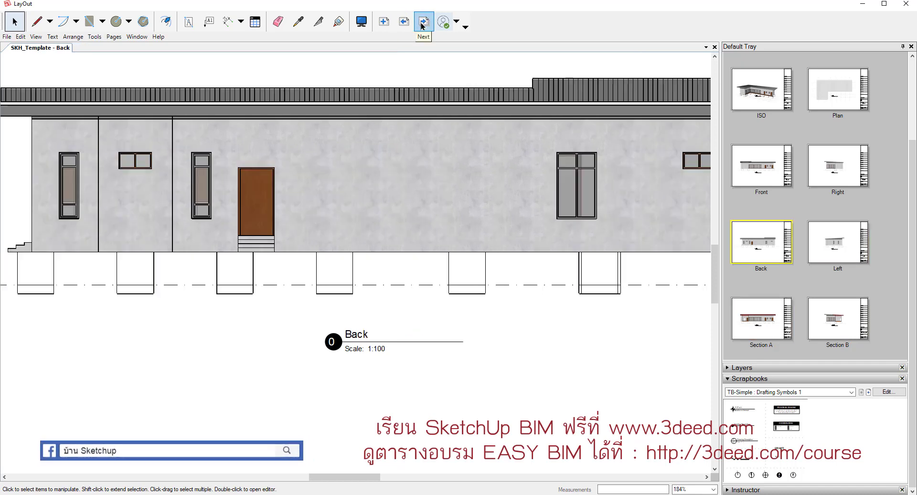
{"action": "left_click", "coordinate": [422, 25]}
{"action": "left_click", "coordinate": [423, 25]}
{"action": "left_click", "coordinate": [423, 26]}
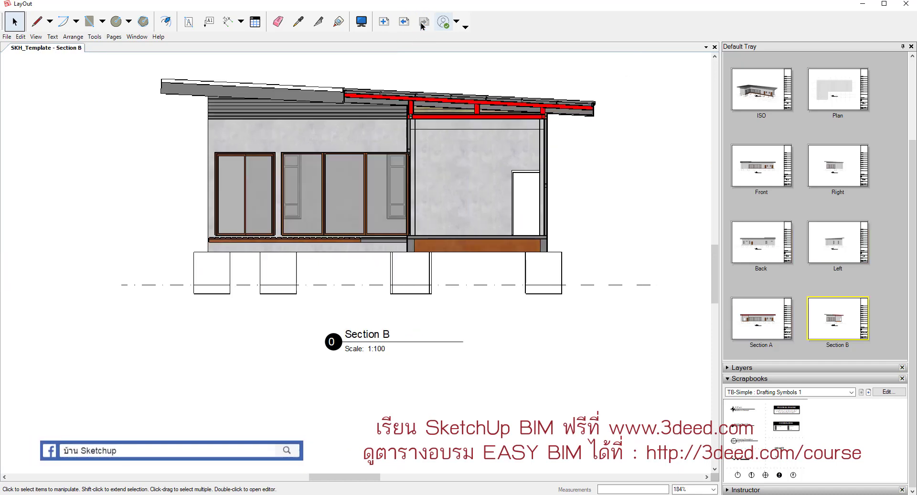
Go back three pages to the Right elevation and select its viewport.
{"action": "left_click", "coordinate": [406, 25]}
{"action": "left_click", "coordinate": [406, 25]}
{"action": "left_click", "coordinate": [407, 25]}
{"action": "left_click", "coordinate": [408, 25]}
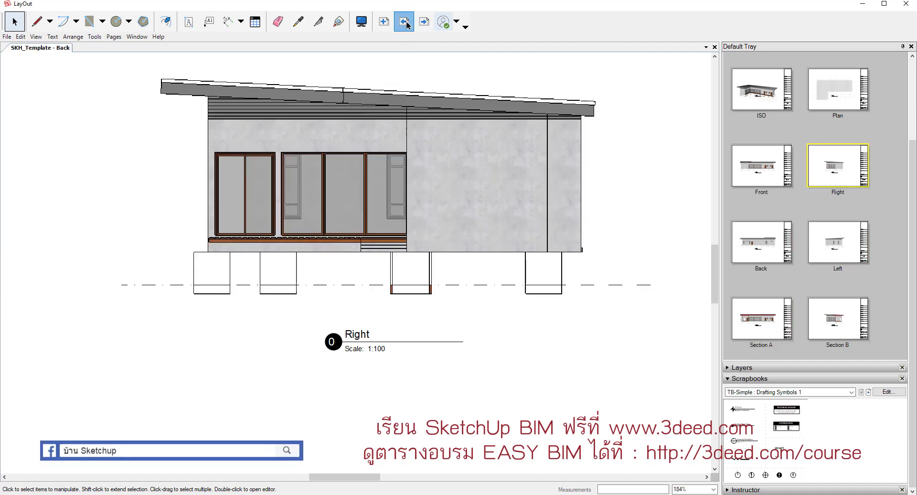
{"action": "scroll", "coordinate": [382, 221], "scroll_direction": "down", "scroll_amount": 3}
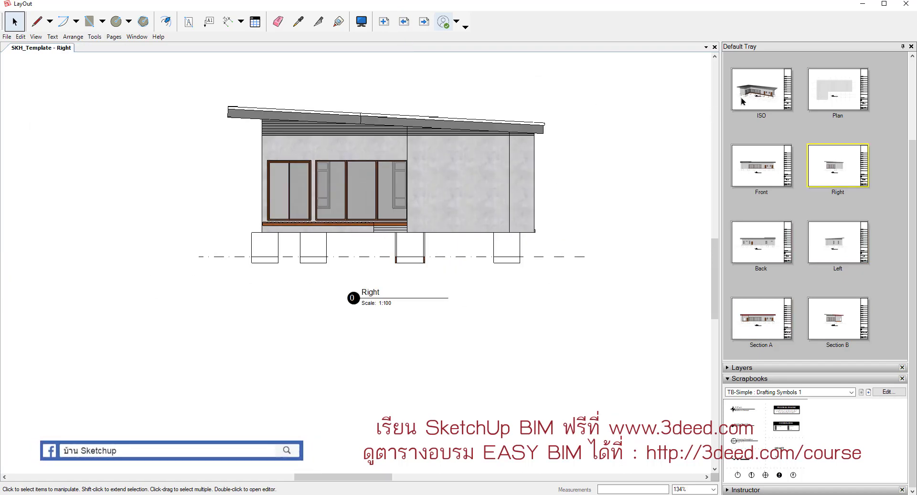
{"action": "left_click", "coordinate": [511, 180]}
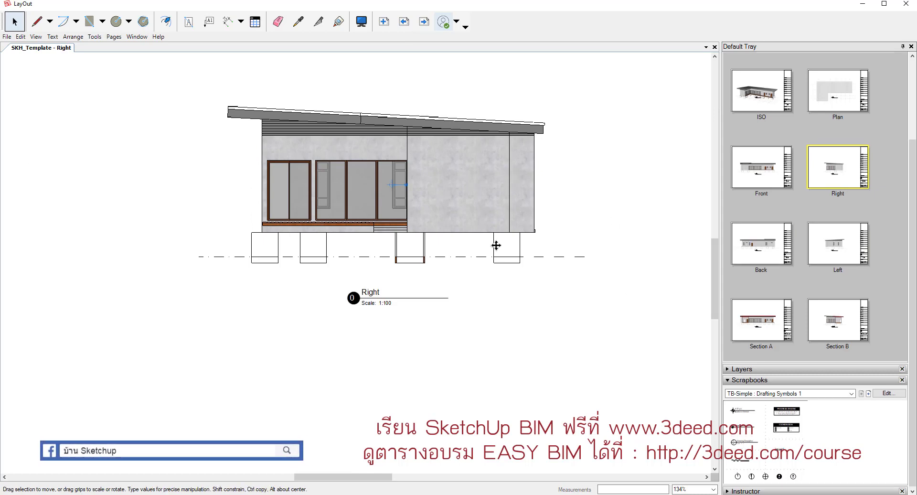
Switch the Right elevation viewport's rendering from Raster to Vector and accept the warning.
{"action": "scroll", "coordinate": [877, 141], "scroll_direction": "up", "scroll_amount": 3}
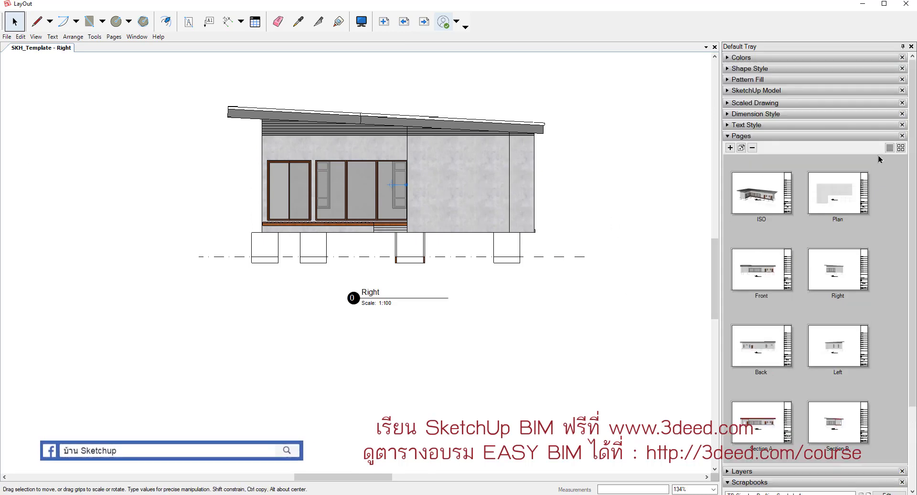
{"action": "left_click", "coordinate": [754, 91]}
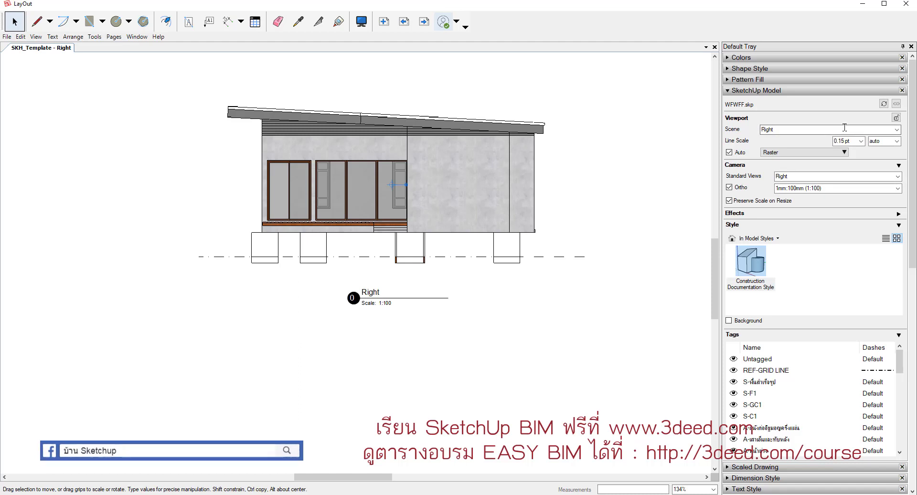
{"action": "left_click", "coordinate": [826, 153]}
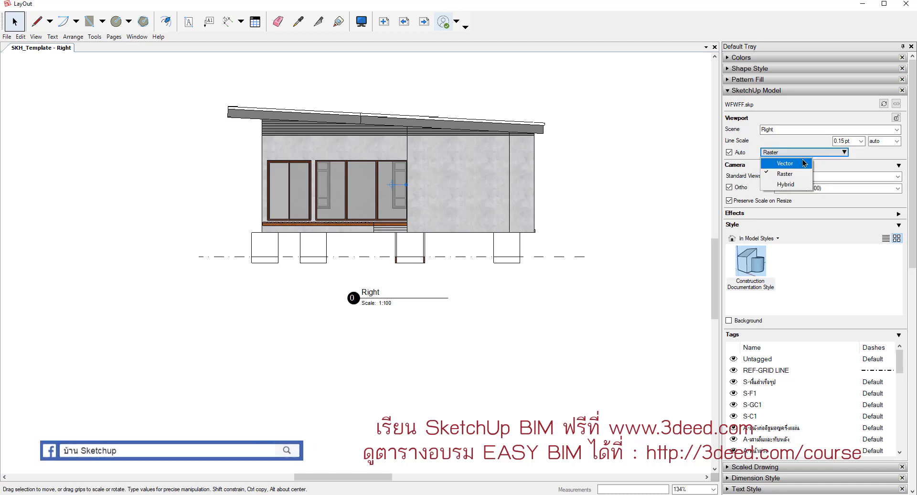
{"action": "left_click", "coordinate": [805, 163]}
{"action": "left_click", "coordinate": [546, 277]}
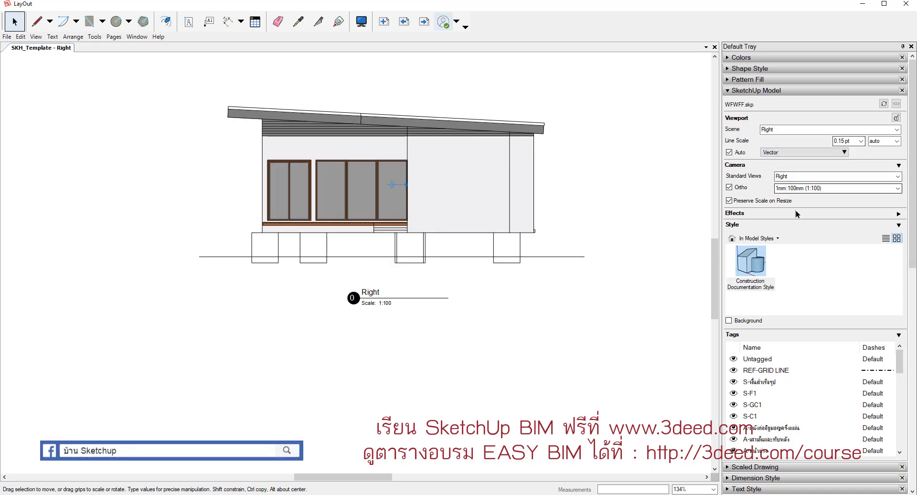
Apply the Default Styles > HiddenLine style to the Right elevation viewport.
{"action": "left_click", "coordinate": [768, 238]}
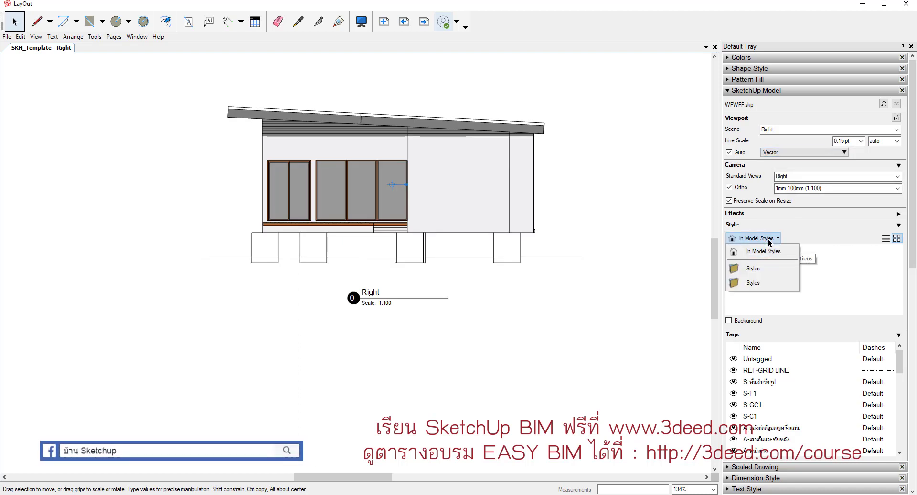
{"action": "left_click", "coordinate": [765, 269]}
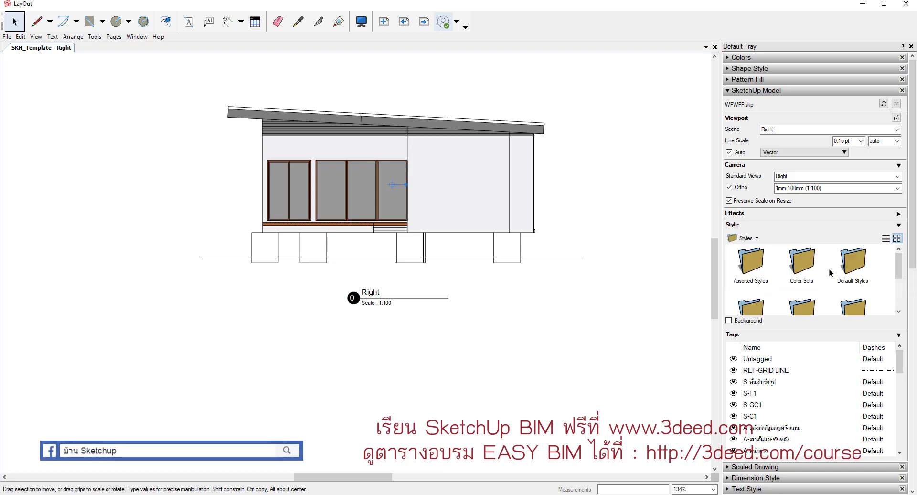
{"action": "left_click", "coordinate": [853, 268]}
{"action": "double_click", "coordinate": [855, 269]}
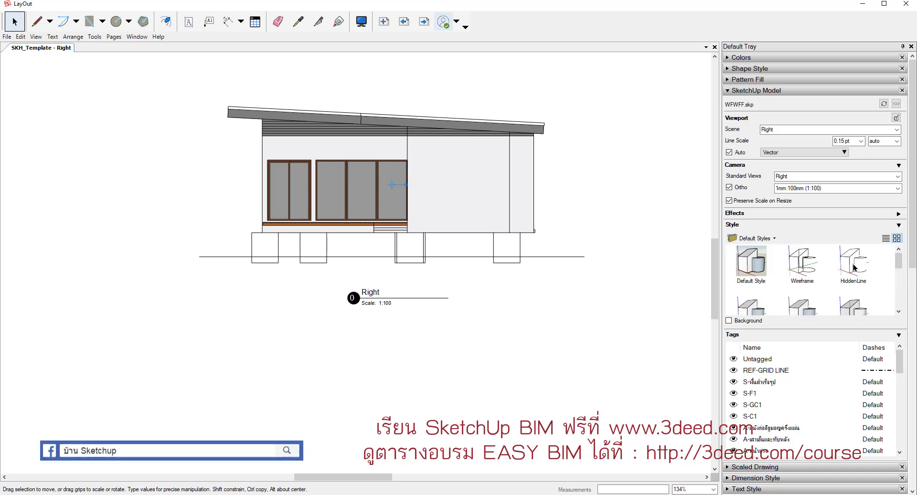
{"action": "left_click", "coordinate": [850, 263]}
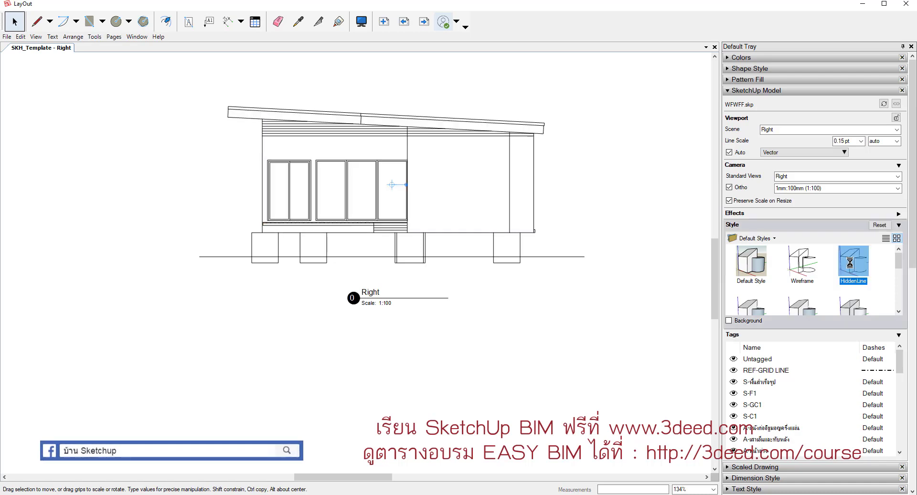
{"action": "left_click", "coordinate": [366, 284]}
{"action": "scroll", "coordinate": [367, 285], "scroll_direction": "down", "scroll_amount": 3}
{"action": "scroll", "coordinate": [426, 249], "scroll_direction": "up", "scroll_amount": 1}
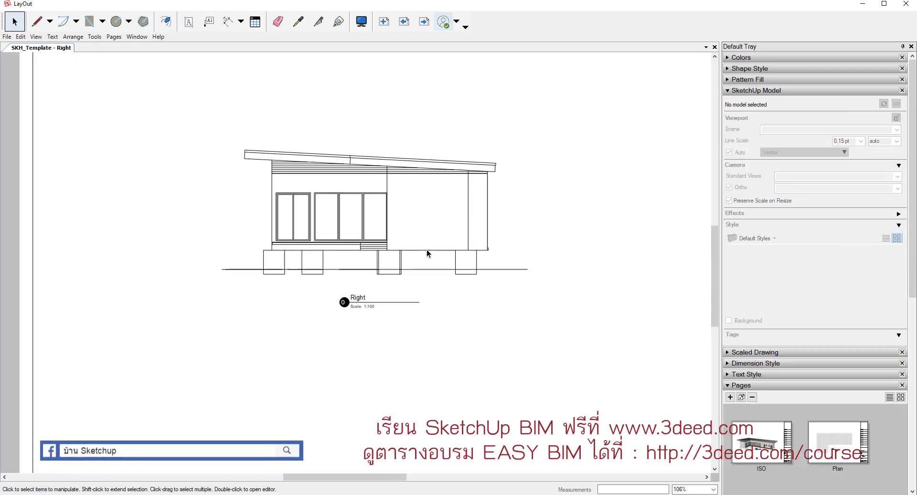
Sample the Right elevation's hidden-line style and apply it to the Plan viewport.
{"action": "left_click", "coordinate": [448, 237]}
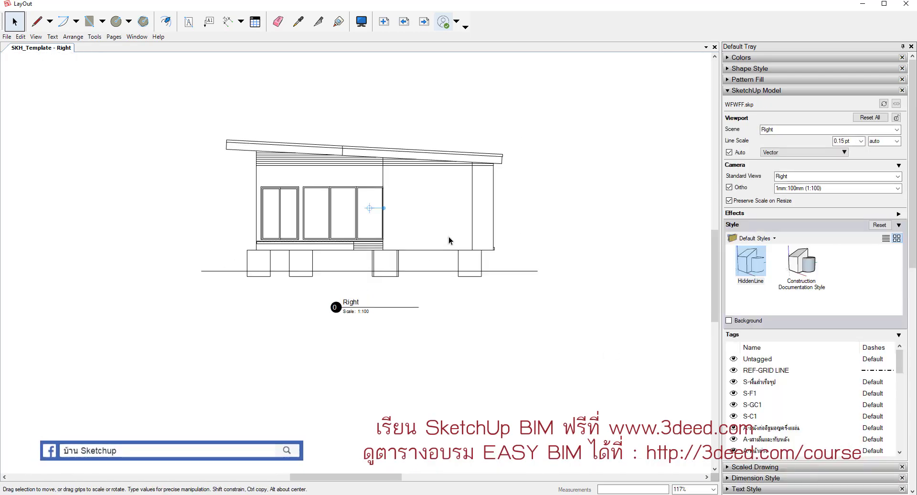
{"action": "scroll", "coordinate": [423, 249], "scroll_direction": "down", "scroll_amount": 1}
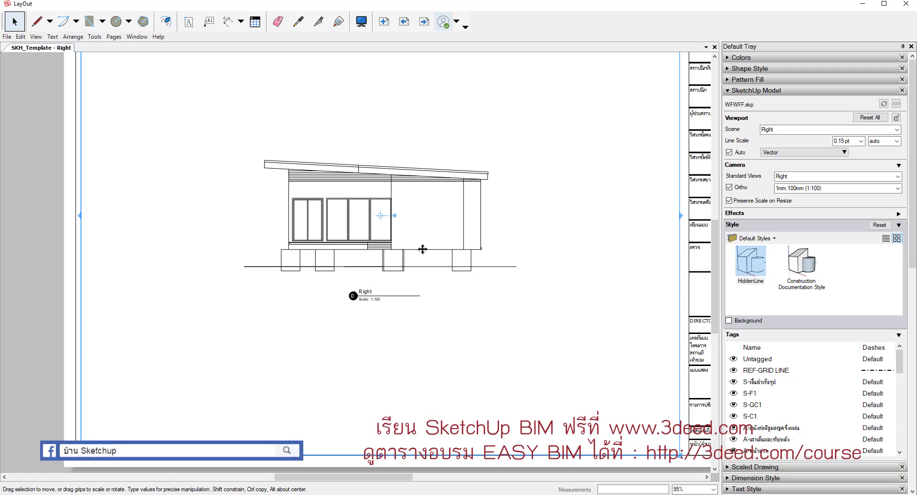
{"action": "left_click", "coordinate": [298, 21]}
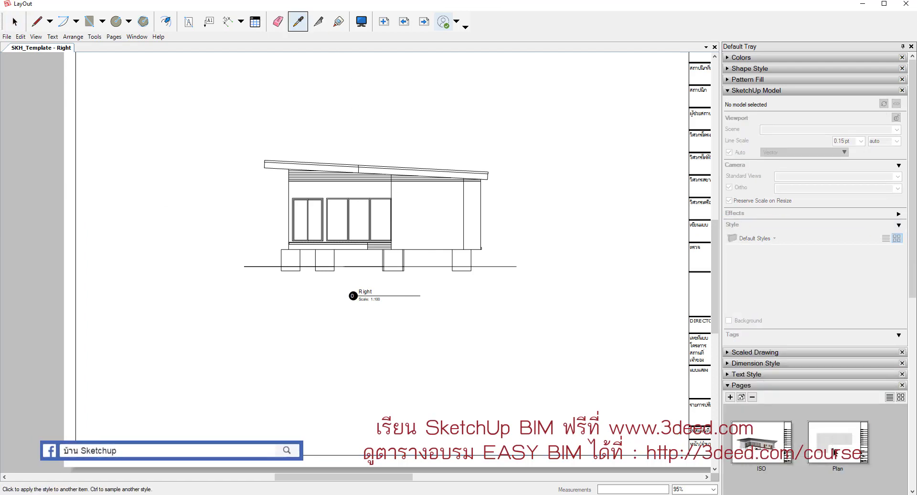
{"action": "left_click", "coordinate": [833, 448]}
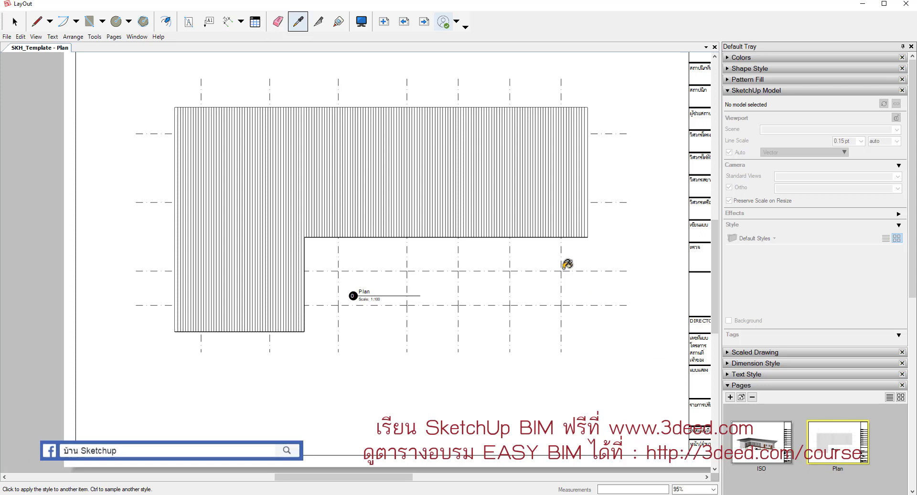
{"action": "left_click", "coordinate": [539, 219]}
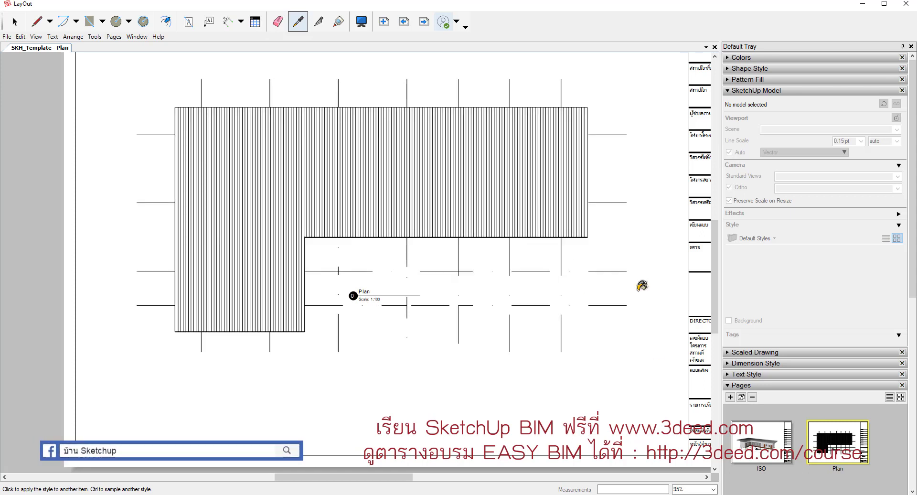
Move through the pages to Section B and apply the same hidden-line style there.
{"action": "left_click", "coordinate": [423, 23]}
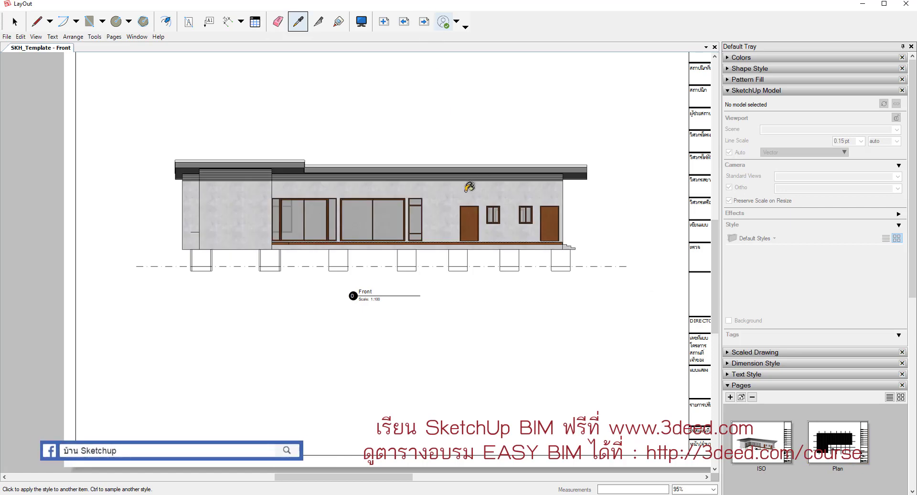
{"action": "left_click", "coordinate": [423, 23]}
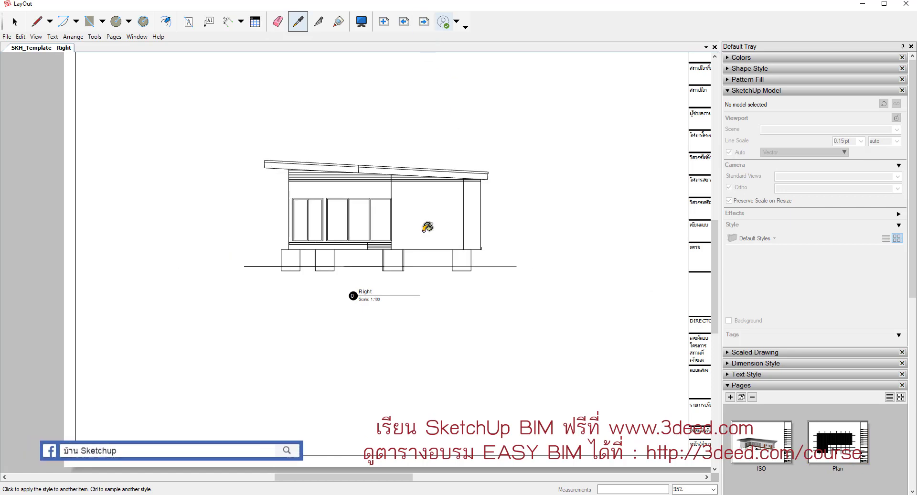
{"action": "left_click", "coordinate": [423, 23]}
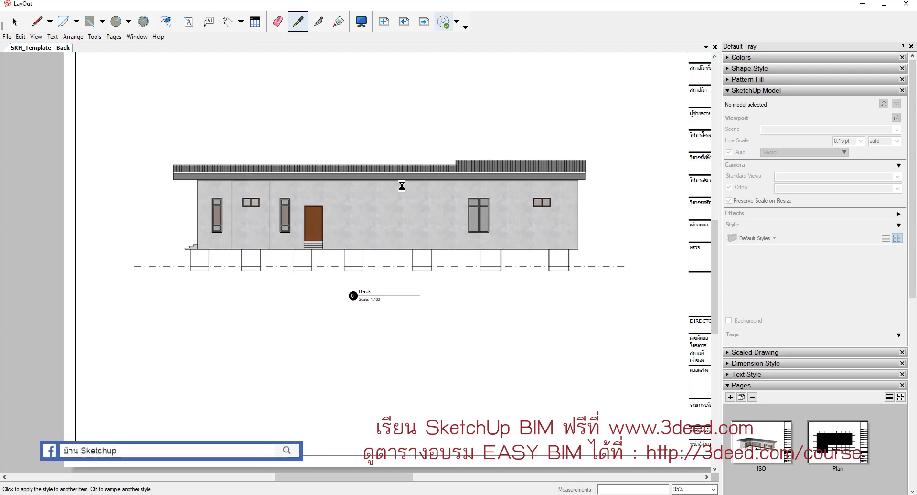
{"action": "left_click", "coordinate": [423, 22]}
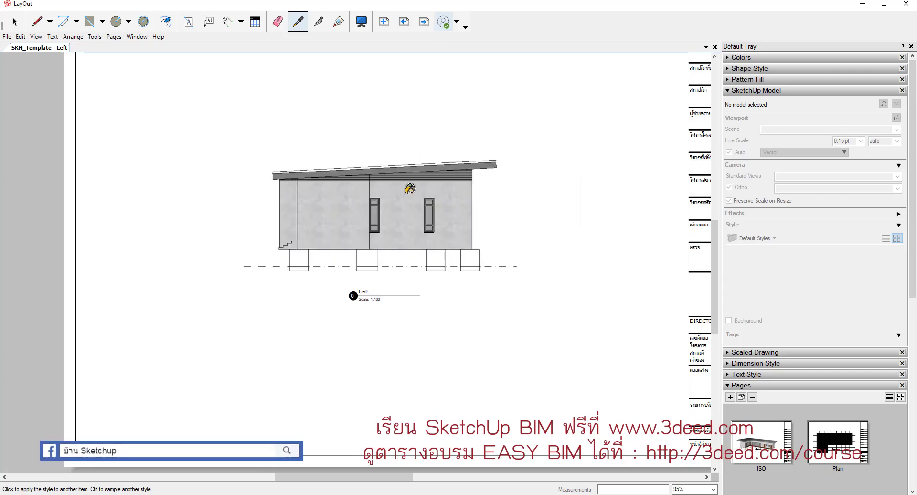
{"action": "left_click", "coordinate": [424, 22]}
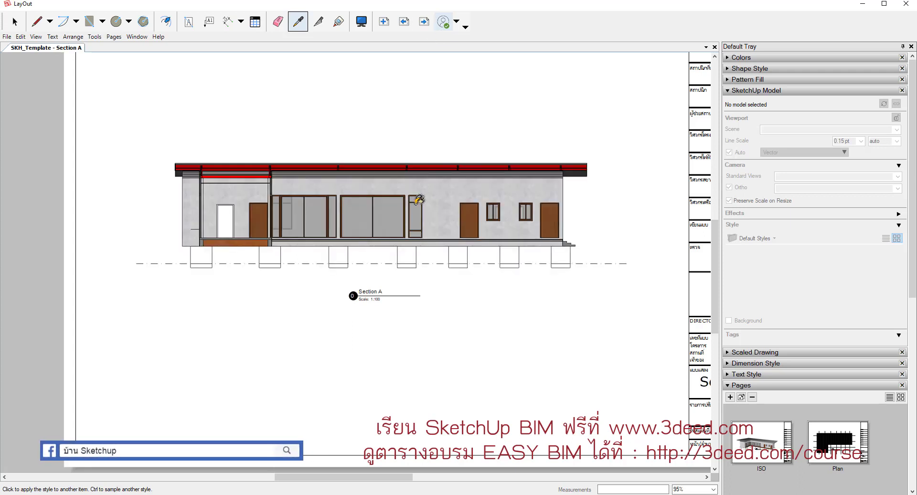
{"action": "left_click", "coordinate": [424, 22]}
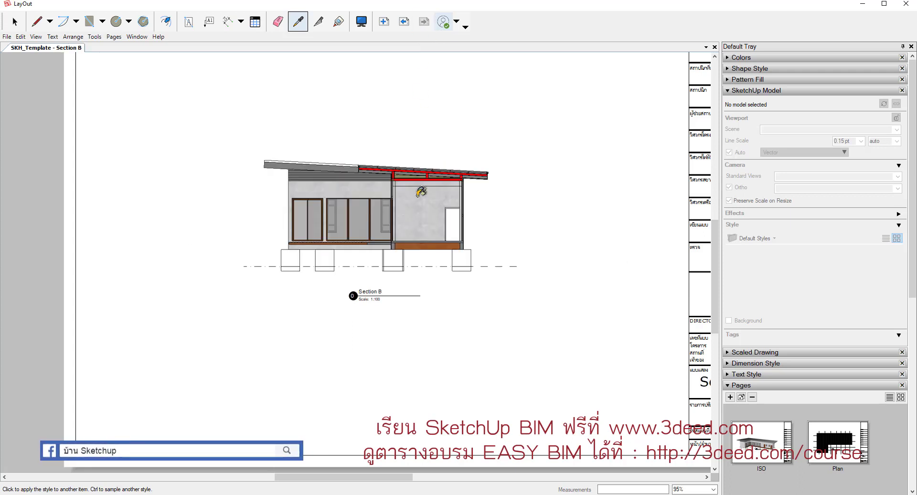
{"action": "left_click", "coordinate": [420, 200]}
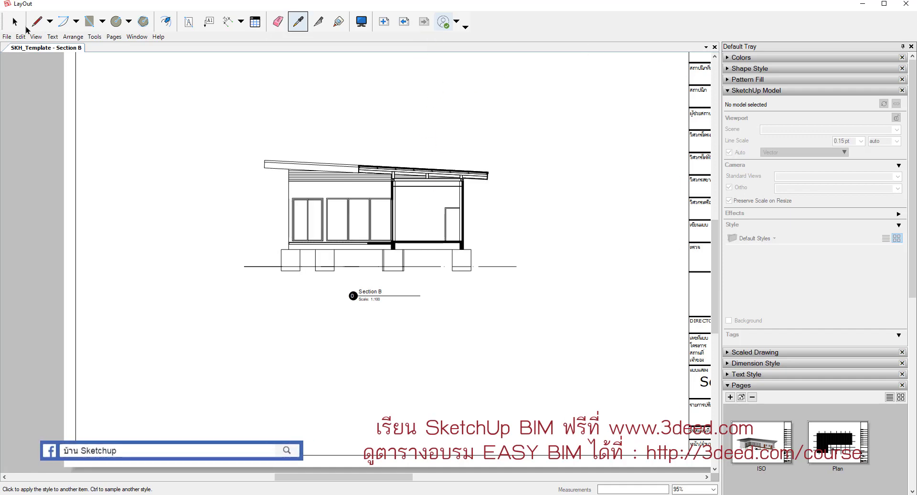
Start a DWG/DXF export to the Desktop with the file type set to DWG.
{"action": "left_click", "coordinate": [5, 37]}
{"action": "mouse_move", "coordinate": [43, 190]}
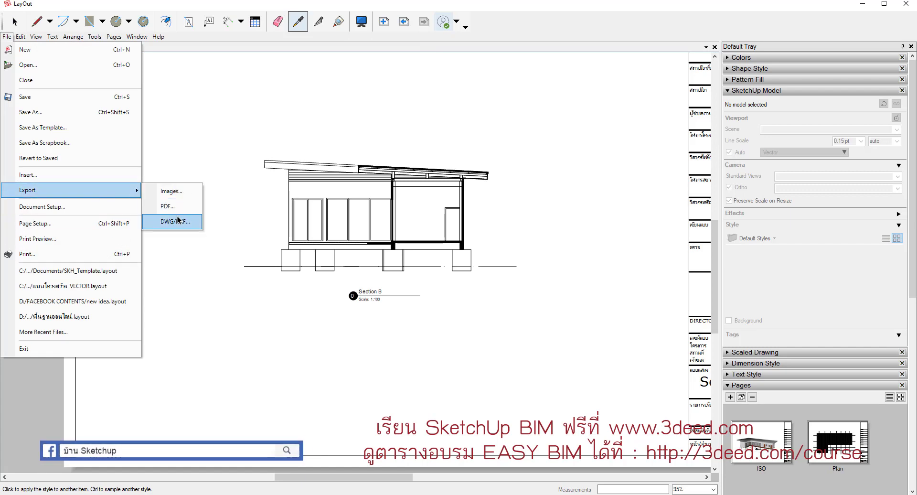
{"action": "left_click", "coordinate": [178, 221]}
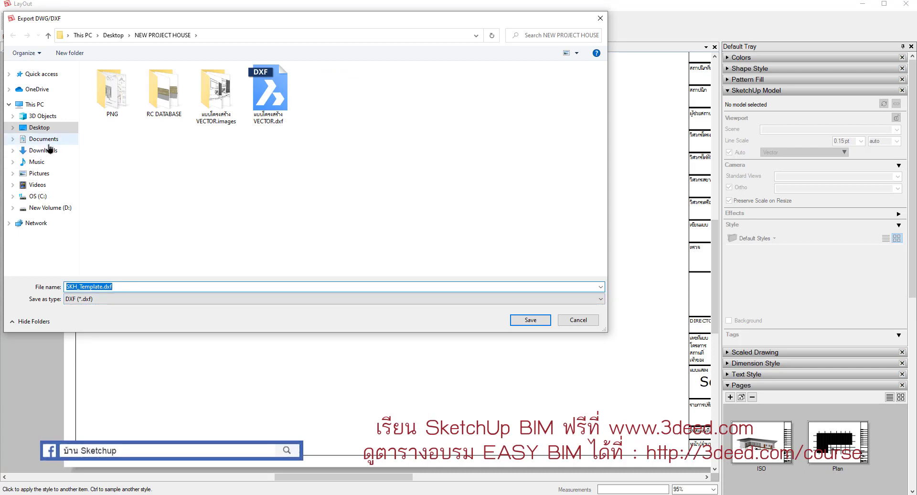
{"action": "left_click", "coordinate": [39, 130]}
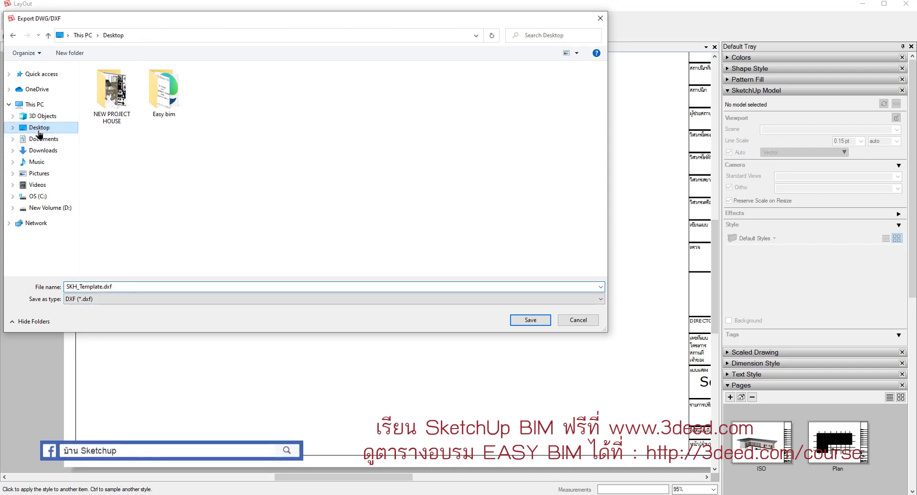
{"action": "left_click", "coordinate": [114, 299]}
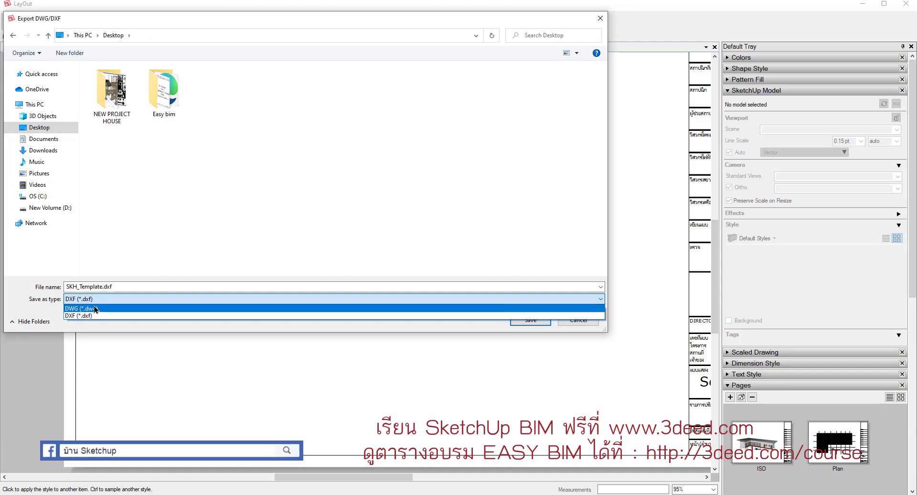
{"action": "left_click", "coordinate": [115, 308]}
Name the export '2d -1', save it, and export all pages to DWG.
{"action": "left_click", "coordinate": [125, 285]}
{"action": "type", "text": "2d -1"}
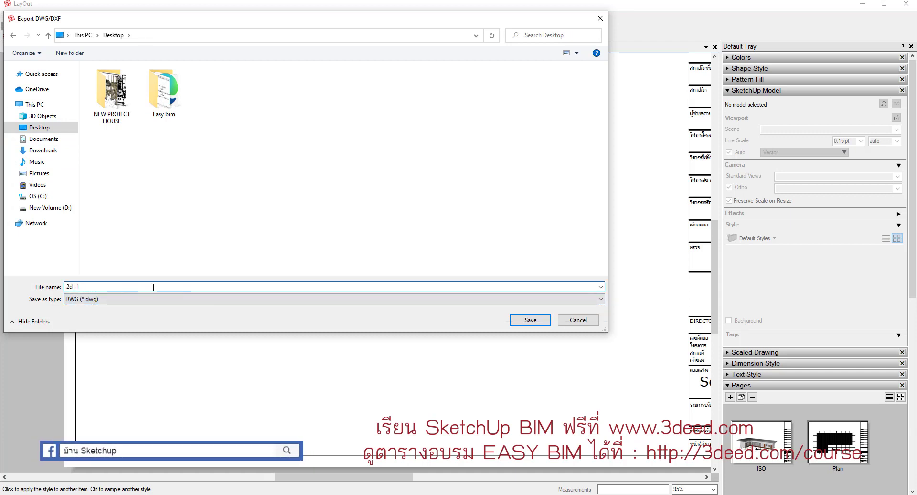
{"action": "left_click", "coordinate": [525, 319]}
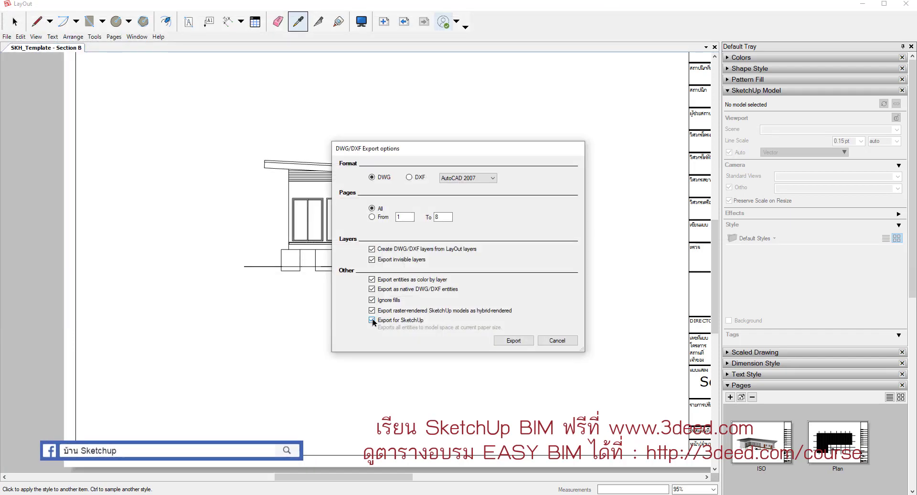
{"action": "left_click", "coordinate": [509, 339]}
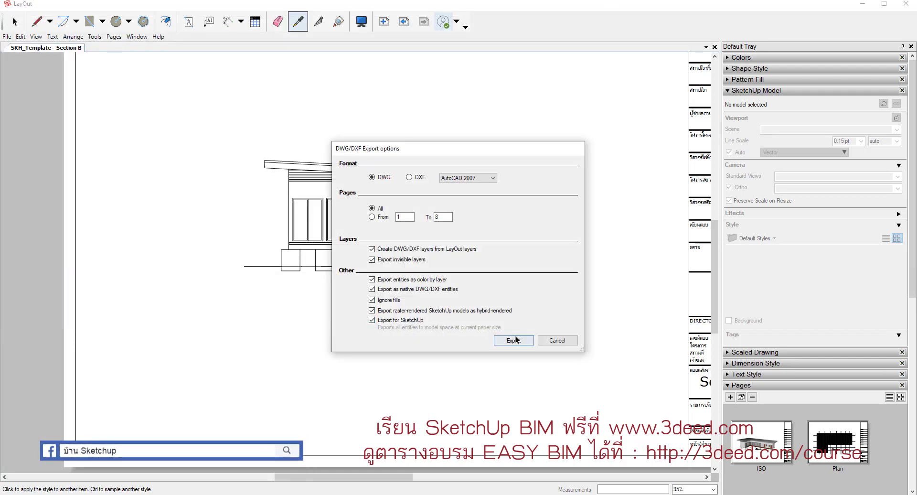
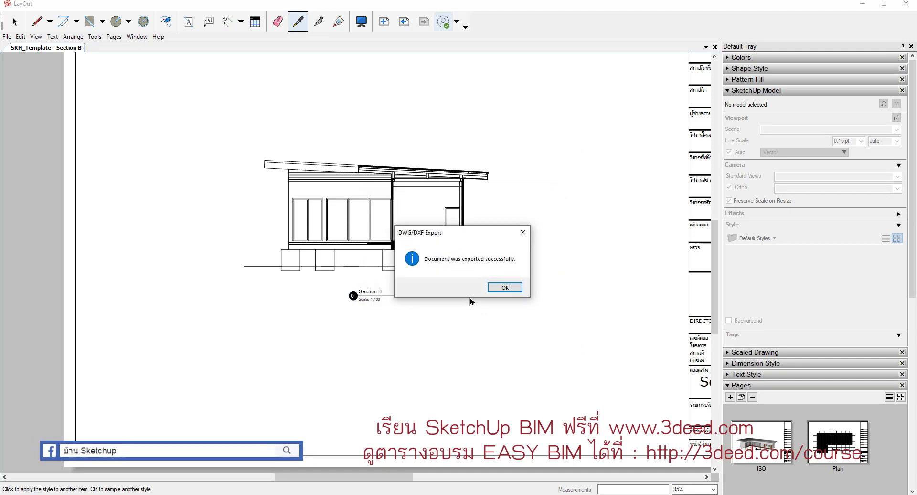
Export the document as a DWG/DXF named 2d-2 on the Desktop, keeping All pages.
{"action": "left_click", "coordinate": [505, 287]}
{"action": "left_click", "coordinate": [7, 37]}
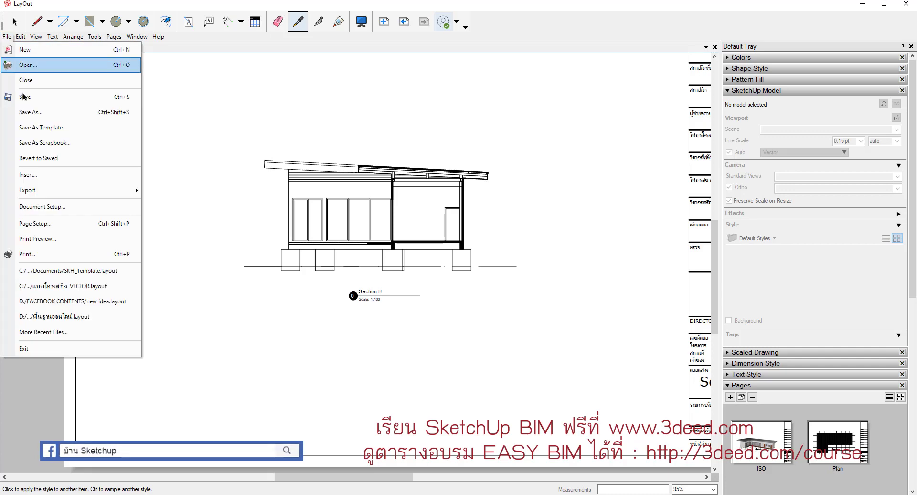
{"action": "mouse_move", "coordinate": [43, 190]}
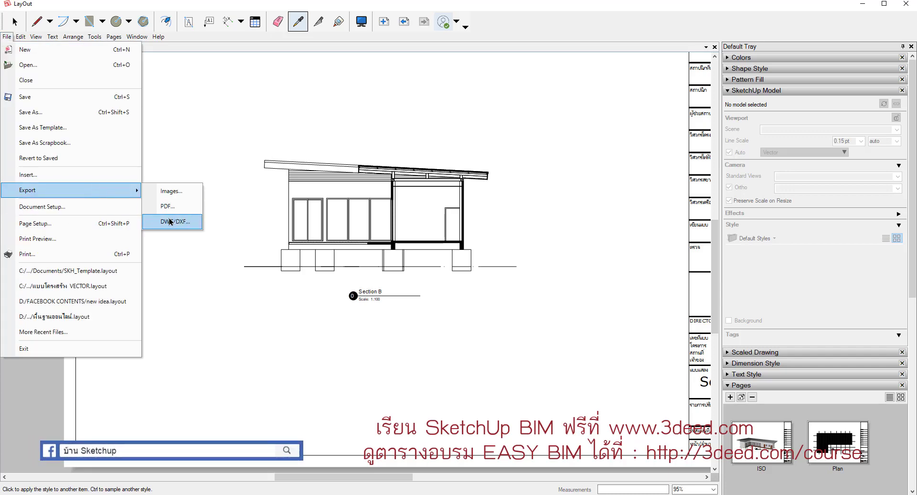
{"action": "left_click", "coordinate": [170, 221]}
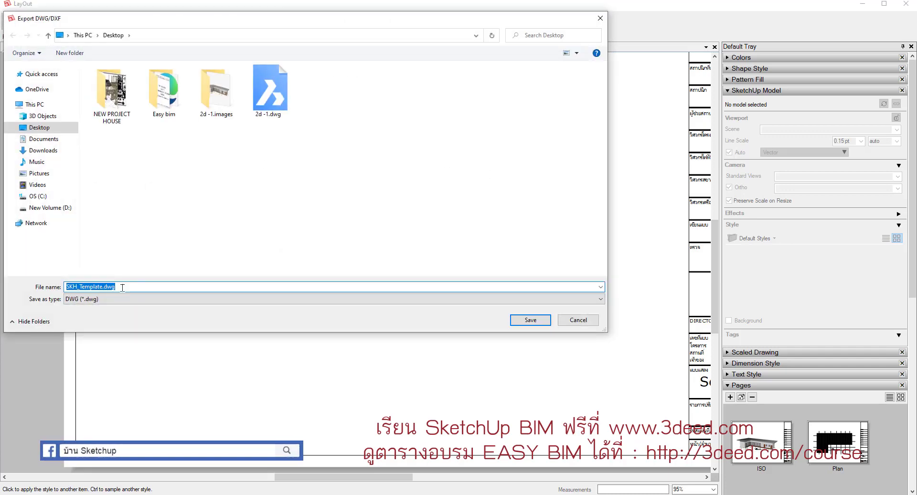
{"action": "left_click", "coordinate": [269, 93]}
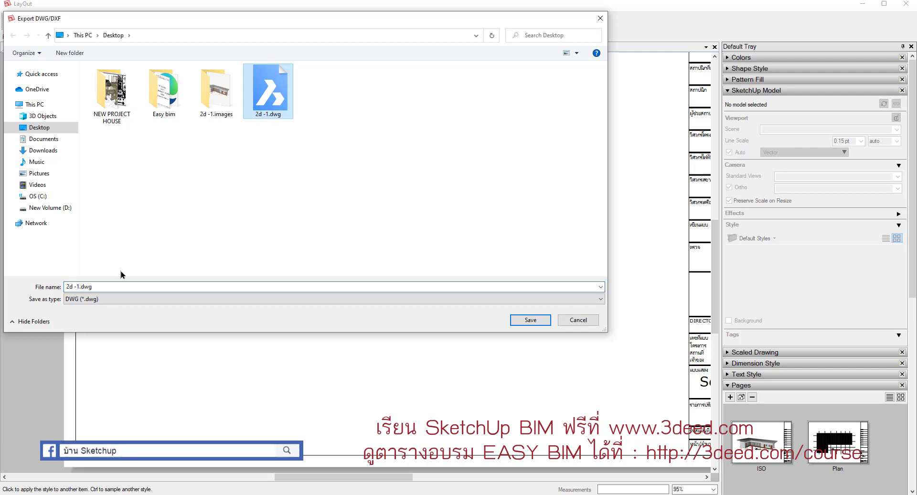
{"action": "left_click", "coordinate": [101, 287]}
{"action": "left_click_drag", "start_coordinate": [112, 289], "coordinate": [55, 285]}
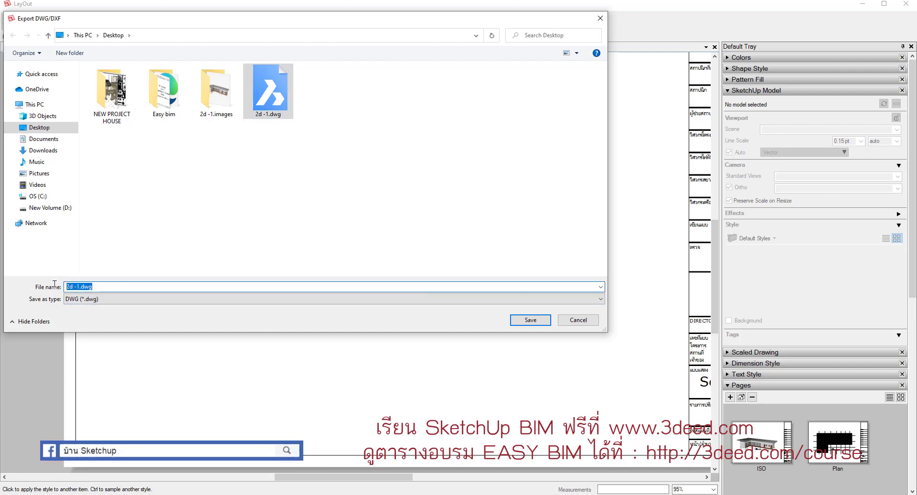
{"action": "type", "text": "-2"}
{"action": "type", "text": "1"}
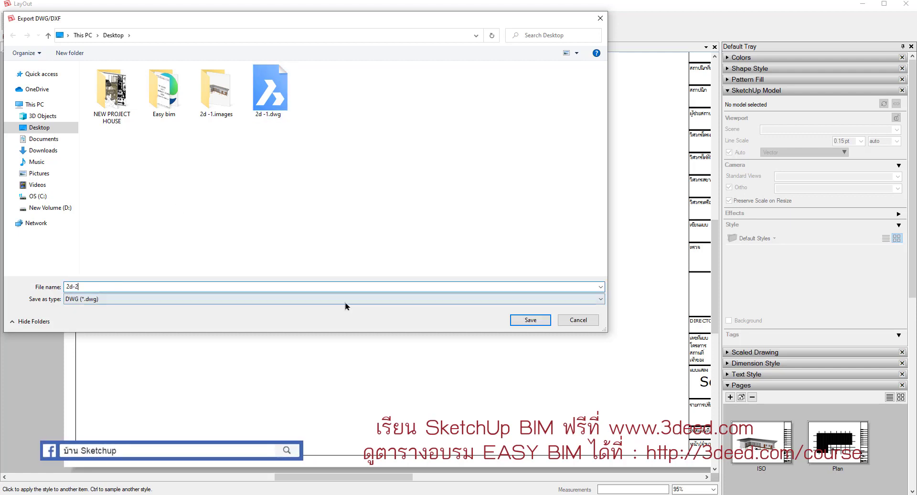
{"action": "left_click", "coordinate": [529, 318]}
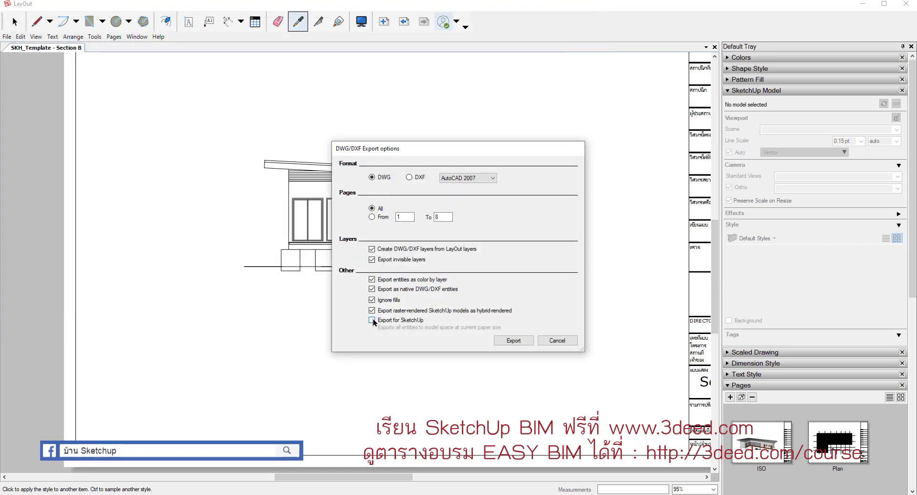
{"action": "left_click", "coordinate": [513, 340]}
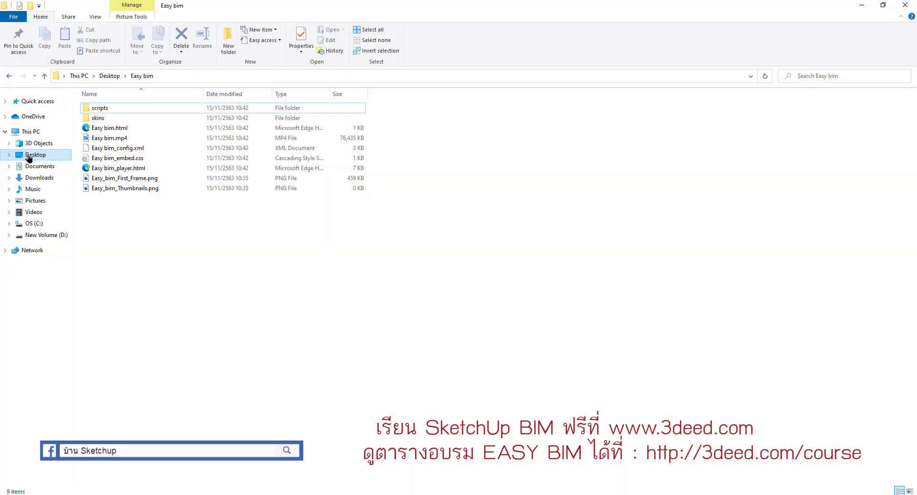
Open 2d -1.dwg from the Desktop folder with BricsCAD Shape.
{"action": "left_click", "coordinate": [35, 154]}
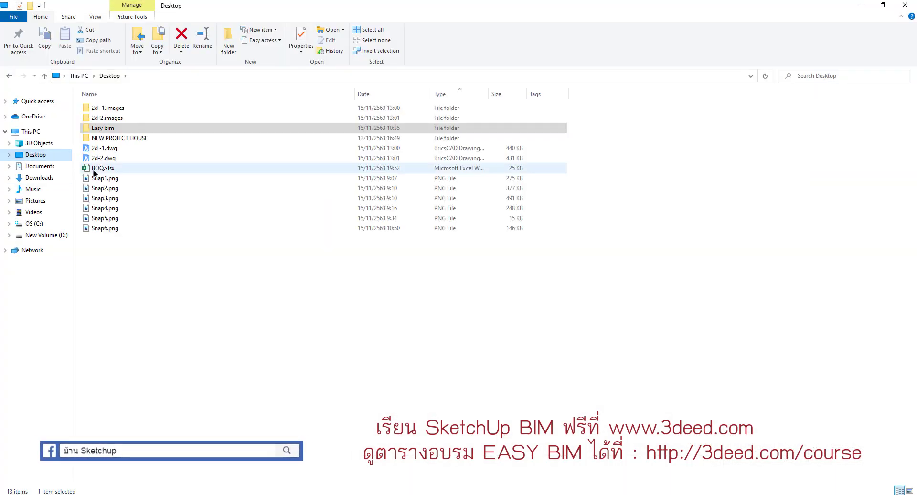
{"action": "left_click", "coordinate": [99, 149]}
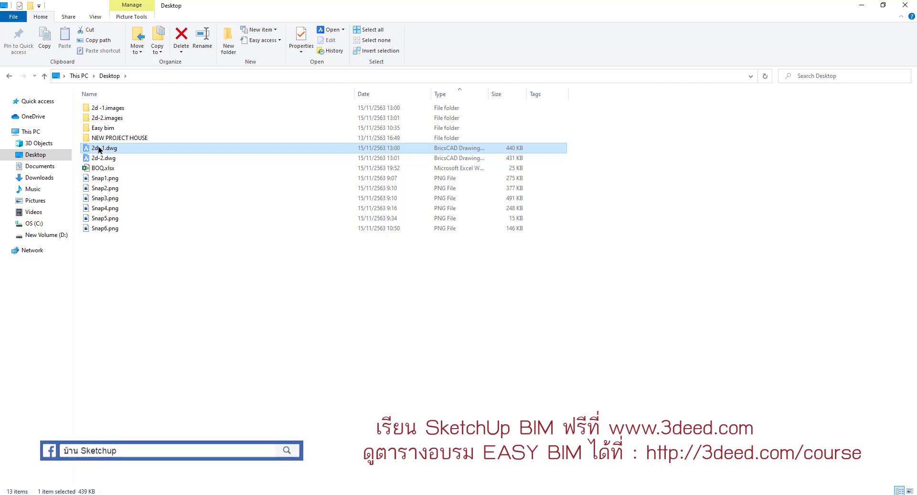
{"action": "double_click", "coordinate": [100, 150]}
{"action": "left_click", "coordinate": [228, 88]}
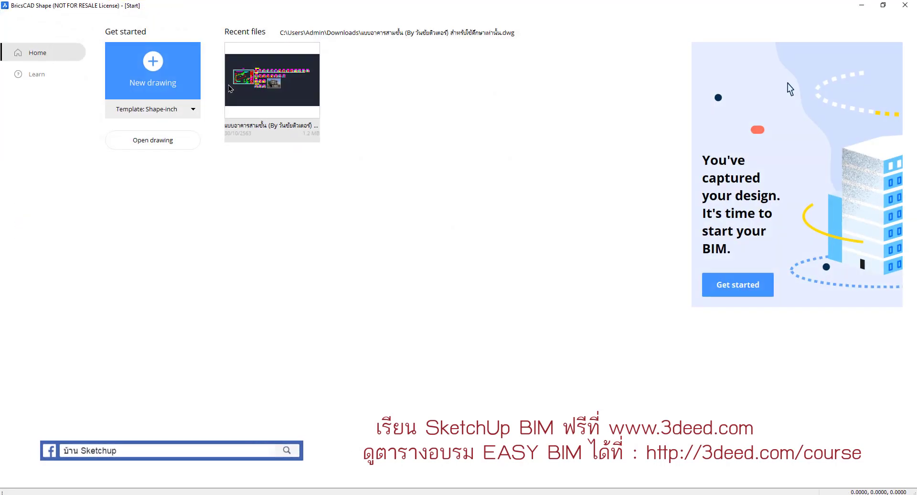
Open the 2d -1.dwg drawing from BricsCAD Shape's Start page.
{"action": "left_click", "coordinate": [153, 142]}
{"action": "double_click", "coordinate": [74, 85]}
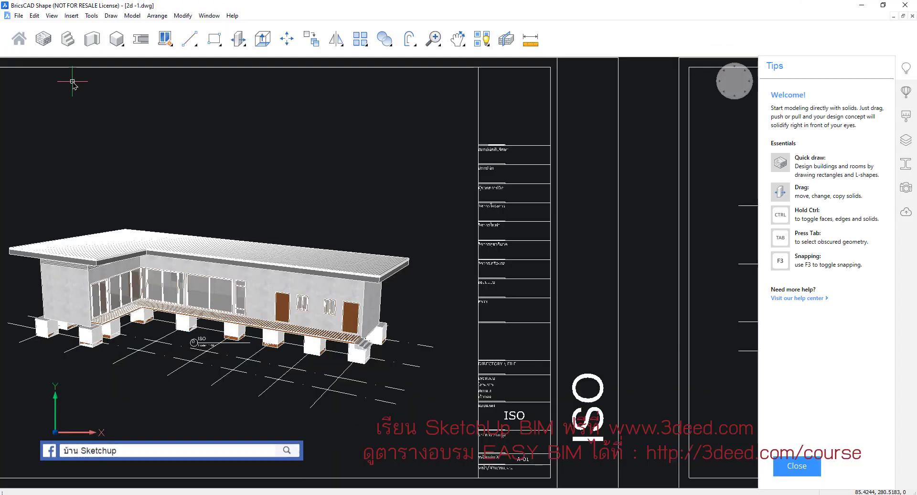
{"action": "scroll", "coordinate": [280, 196], "scroll_direction": "down", "scroll_amount": 2}
Zoom across the ISO, Plan, Front, Back, Left and Section sheets.
{"action": "scroll", "coordinate": [280, 205], "scroll_direction": "down", "scroll_amount": 2}
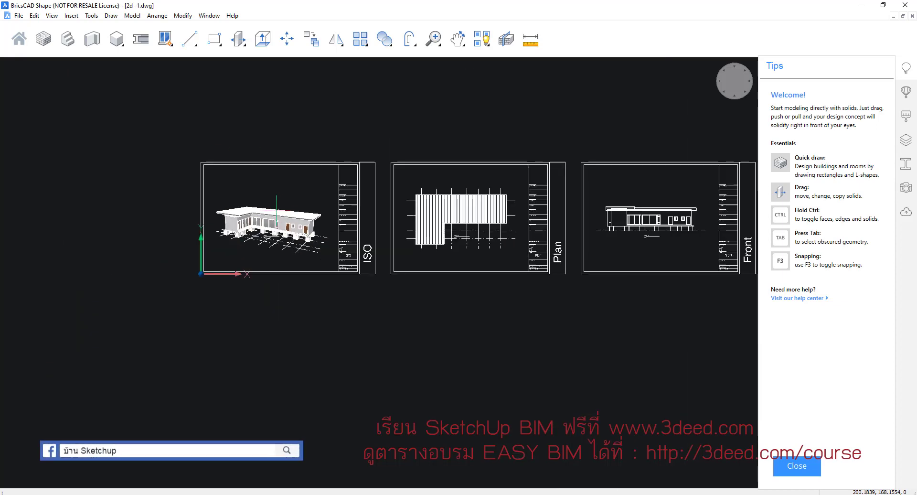
{"action": "scroll", "coordinate": [526, 231], "scroll_direction": "up", "scroll_amount": 2}
{"action": "scroll", "coordinate": [526, 231], "scroll_direction": "up", "scroll_amount": 3}
{"action": "scroll", "coordinate": [82, 204], "scroll_direction": "down", "scroll_amount": 4}
{"action": "scroll", "coordinate": [198, 256], "scroll_direction": "down", "scroll_amount": 2}
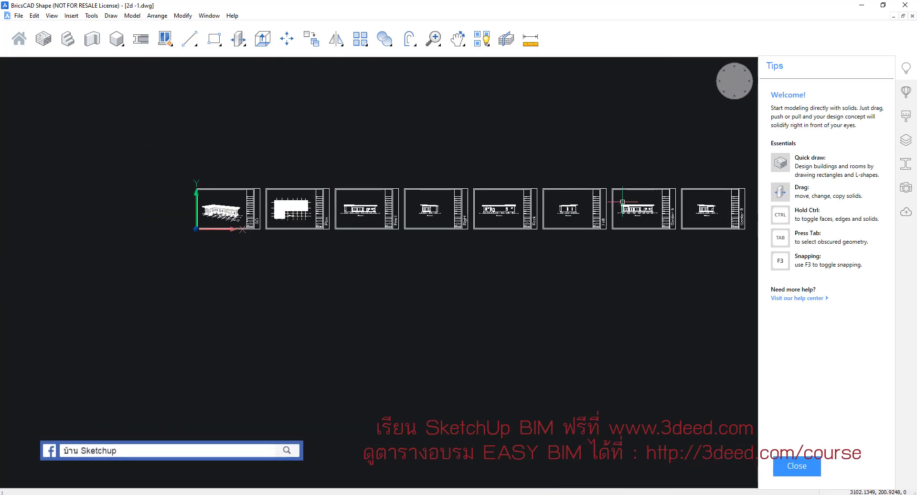
{"action": "scroll", "coordinate": [651, 213], "scroll_direction": "up", "scroll_amount": 4}
{"action": "scroll", "coordinate": [652, 213], "scroll_direction": "up", "scroll_amount": 2}
{"action": "scroll", "coordinate": [651, 214], "scroll_direction": "up", "scroll_amount": 2}
{"action": "scroll", "coordinate": [621, 287], "scroll_direction": "down", "scroll_amount": 5}
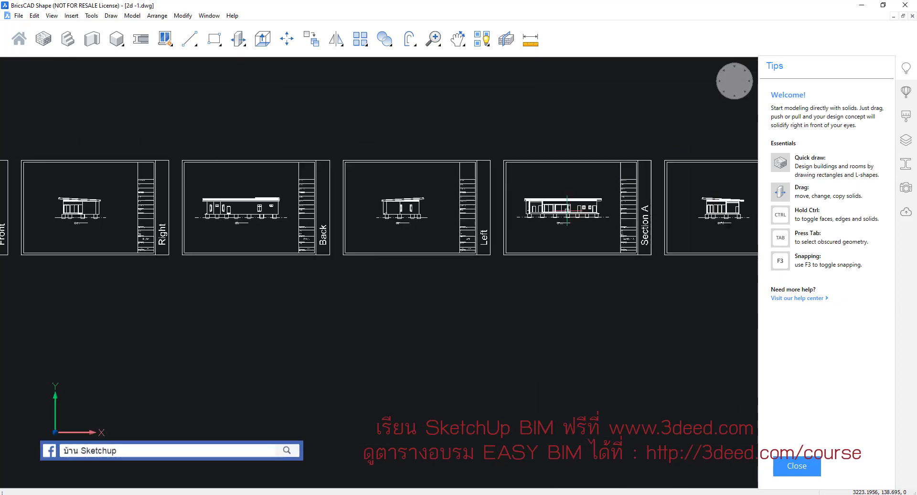
{"action": "scroll", "coordinate": [566, 210], "scroll_direction": "up", "scroll_amount": 1}
{"action": "scroll", "coordinate": [567, 210], "scroll_direction": "down", "scroll_amount": 2}
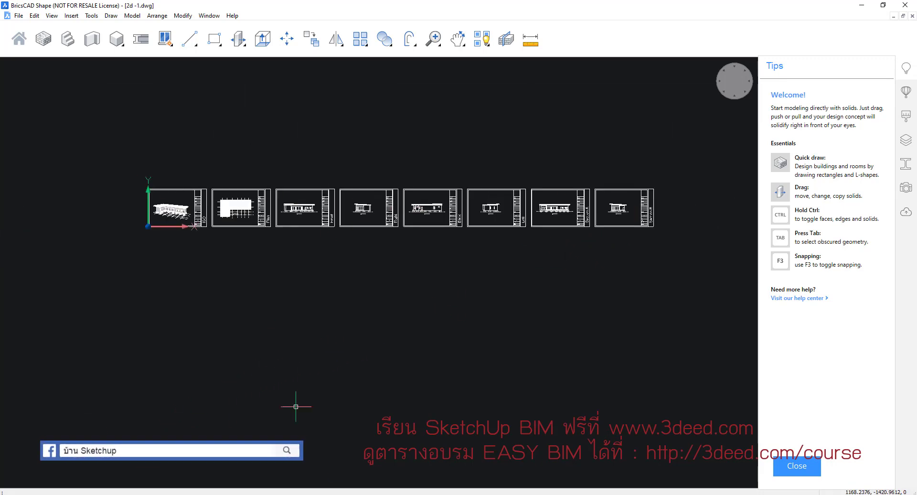
Open 2d-2.dwg, discarding any changes to 2d -1.dwg.
{"action": "left_click", "coordinate": [19, 15]}
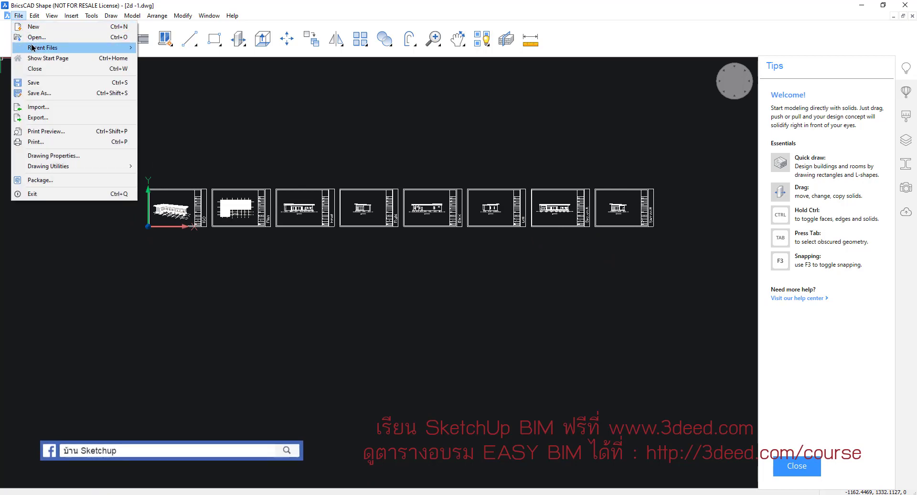
{"action": "left_click", "coordinate": [33, 41]}
{"action": "double_click", "coordinate": [83, 90]}
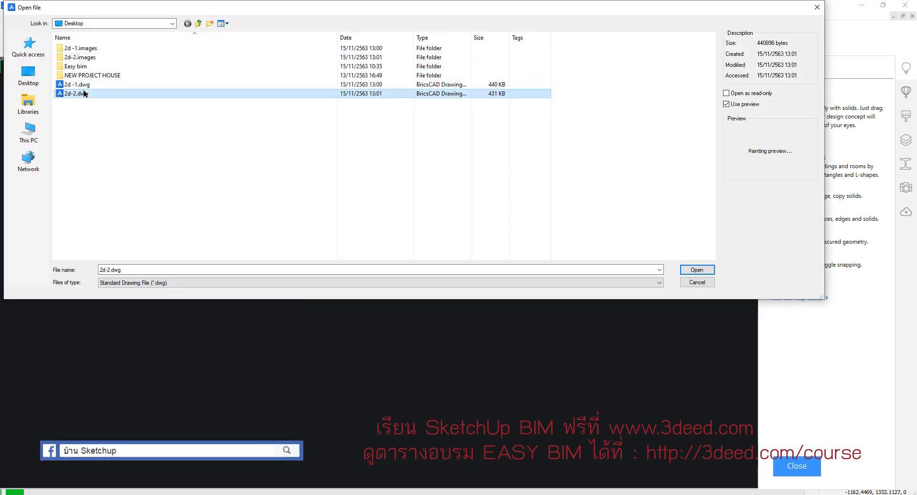
{"action": "left_click", "coordinate": [477, 249]}
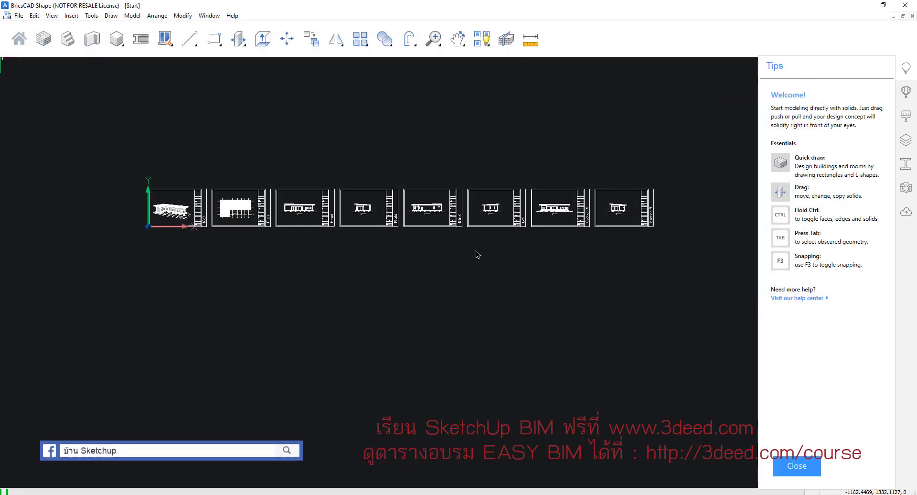
{"action": "scroll", "coordinate": [388, 247], "scroll_direction": "down", "scroll_amount": 5}
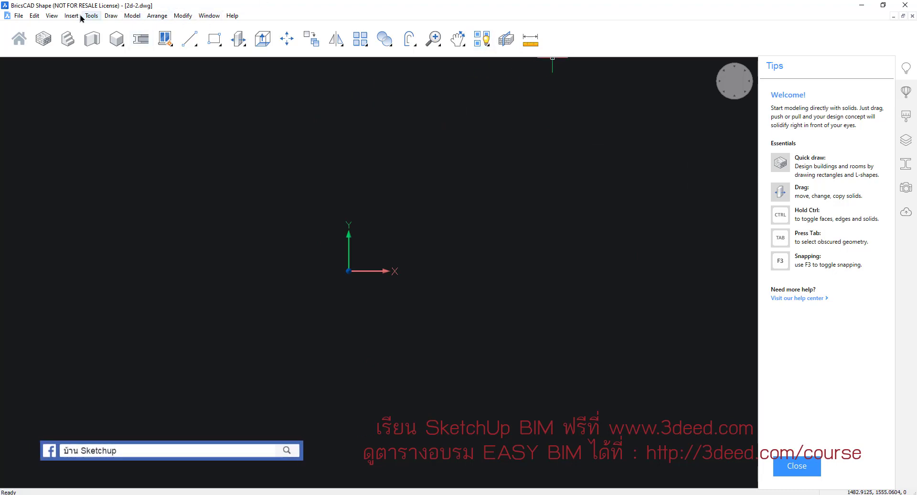
{"action": "scroll", "coordinate": [214, 283], "scroll_direction": "down", "scroll_amount": 3}
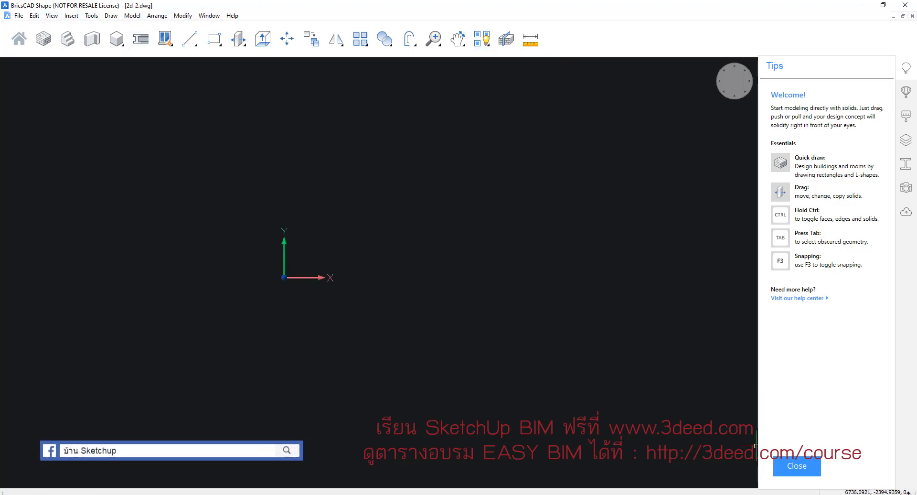
Close the Tips panel, minimise BricsCAD Shape and dismiss LayOut's export success notice.
{"action": "left_click", "coordinate": [796, 464]}
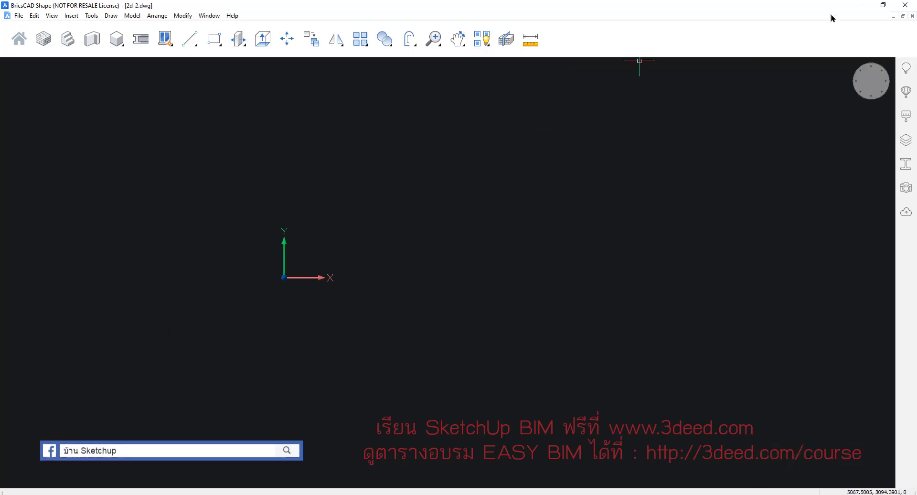
{"action": "left_click", "coordinate": [869, 5]}
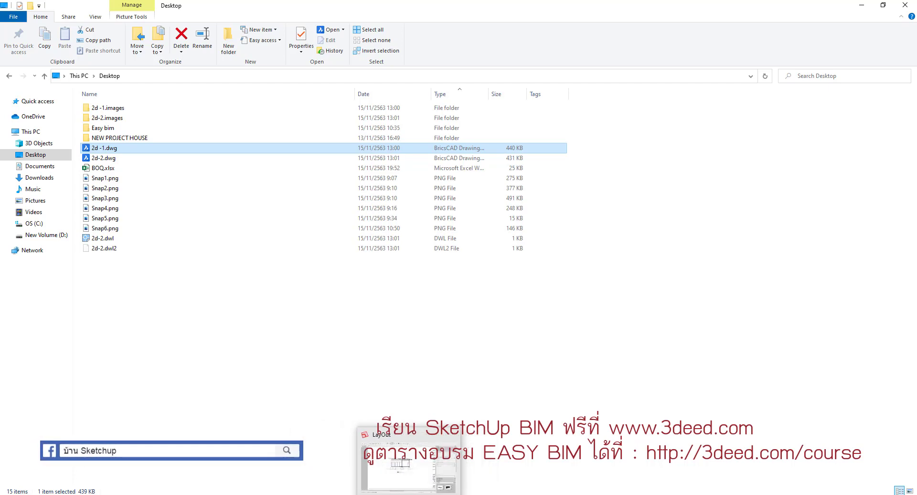
{"action": "left_click", "coordinate": [408, 461]}
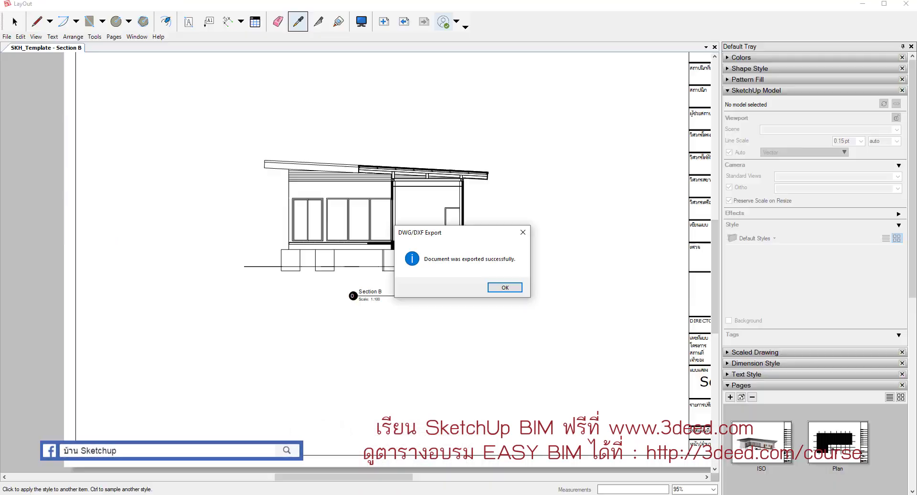
{"action": "left_click", "coordinate": [502, 293]}
{"action": "mouse_move", "coordinate": [91, 490]}
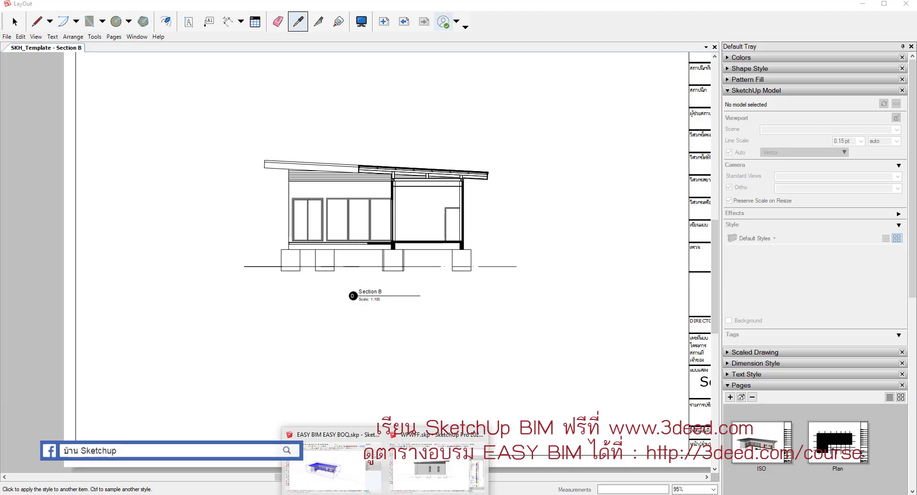
Bring up the SketchUp house model and orbit to look down on its roof.
{"action": "left_click", "coordinate": [344, 460]}
{"action": "scroll", "coordinate": [391, 260], "scroll_direction": "up", "scroll_amount": 2}
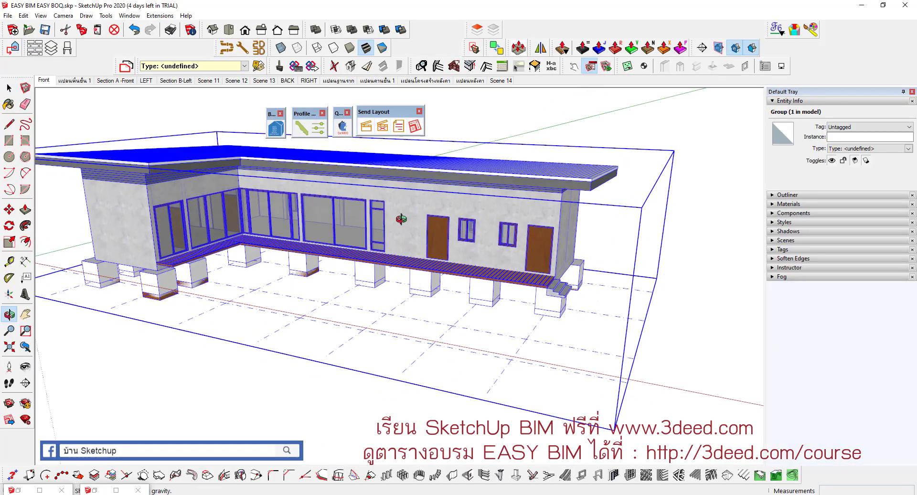
{"action": "scroll", "coordinate": [399, 249], "scroll_direction": "up", "scroll_amount": 2}
{"action": "scroll", "coordinate": [406, 236], "scroll_direction": "up", "scroll_amount": 2}
{"action": "scroll", "coordinate": [414, 226], "scroll_direction": "up", "scroll_amount": 3}
{"action": "scroll", "coordinate": [372, 219], "scroll_direction": "up", "scroll_amount": 2}
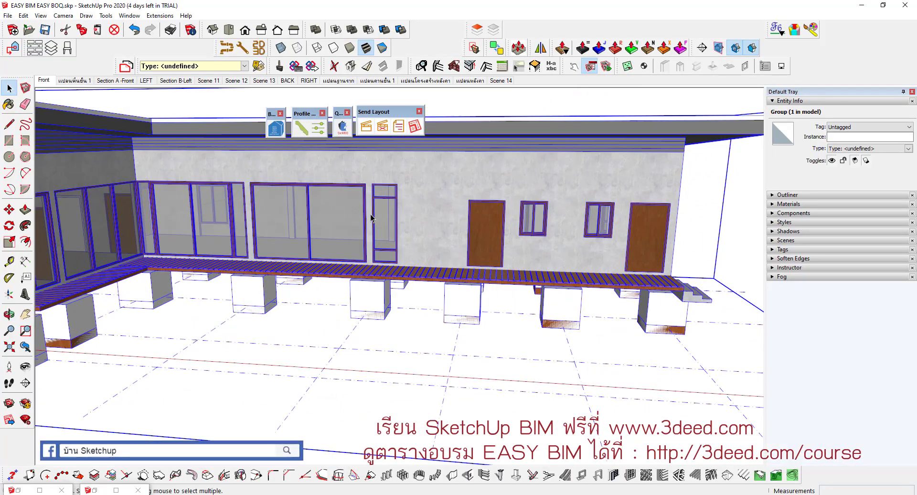
{"action": "double_click", "coordinate": [352, 222]}
{"action": "left_click", "coordinate": [352, 222]}
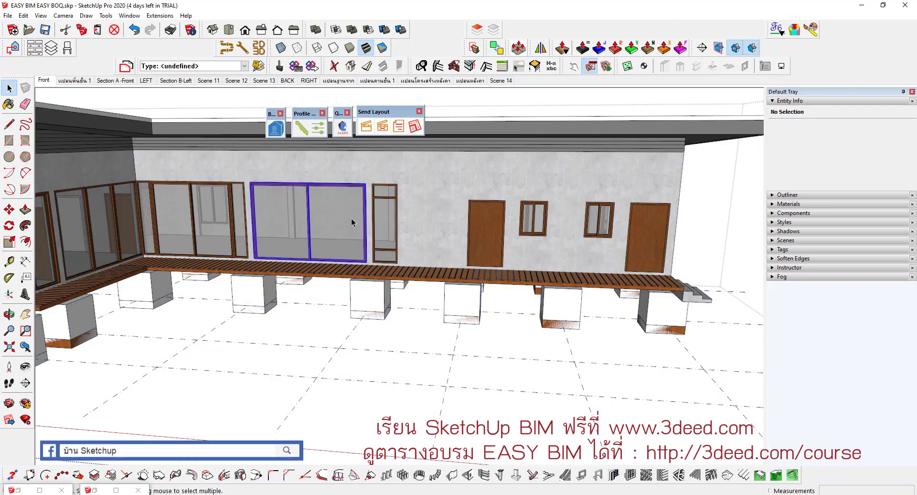
{"action": "middle_click_drag", "start_coordinate": [353, 222], "coordinate": [370, 266]}
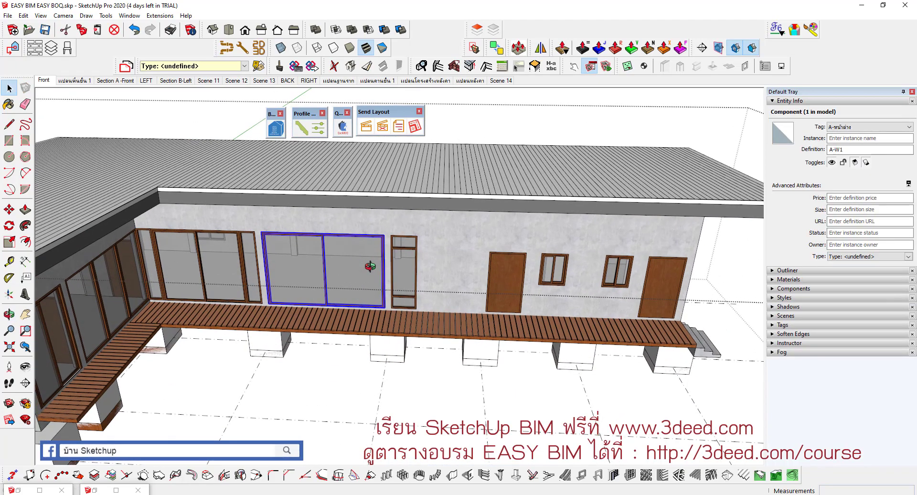
{"action": "scroll", "coordinate": [336, 284], "scroll_direction": "down", "scroll_amount": 3}
{"action": "scroll", "coordinate": [337, 284], "scroll_direction": "down", "scroll_amount": 3}
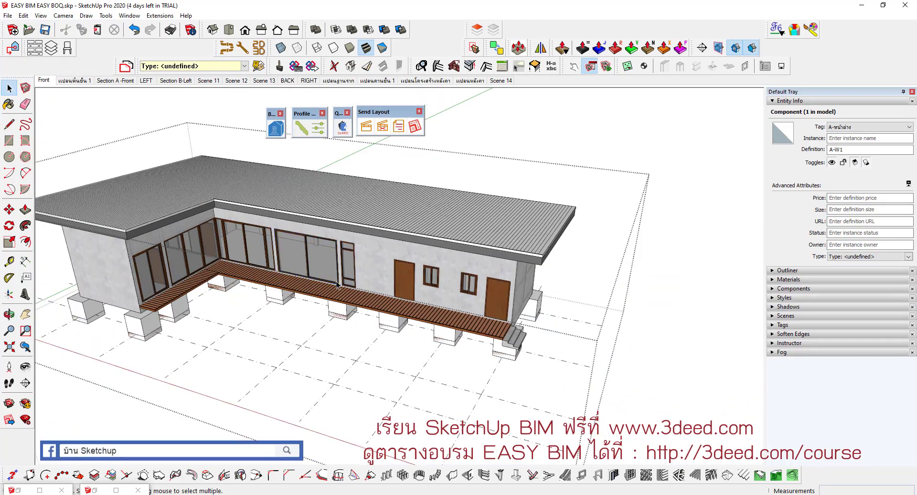
{"action": "scroll", "coordinate": [337, 284], "scroll_direction": "down", "scroll_amount": 2}
{"action": "left_click", "coordinate": [389, 340]}
{"action": "middle_click_drag", "start_coordinate": [395, 246], "coordinate": [403, 241]}
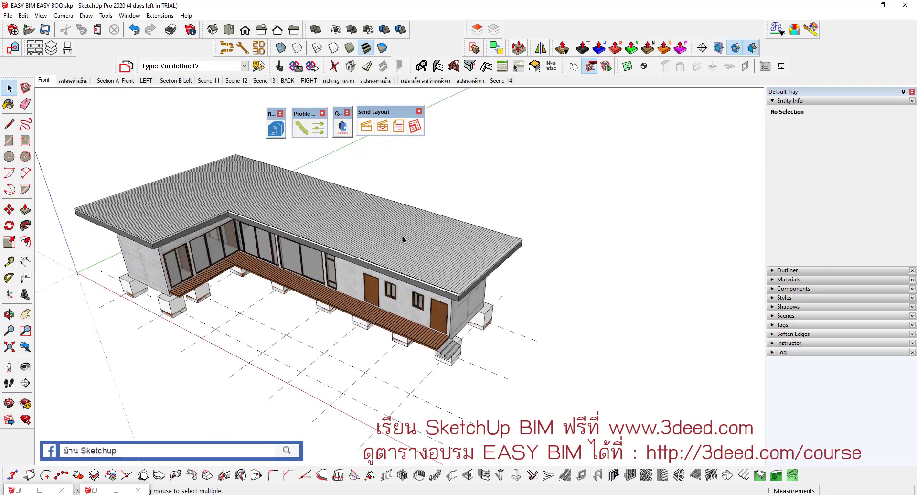
{"action": "scroll", "coordinate": [403, 240], "scroll_direction": "up", "scroll_amount": 2}
Draw a rectangle on the roof, push/pull it up into a box and make it a group.
{"action": "key", "text": "r"}
{"action": "key", "text": "p"}
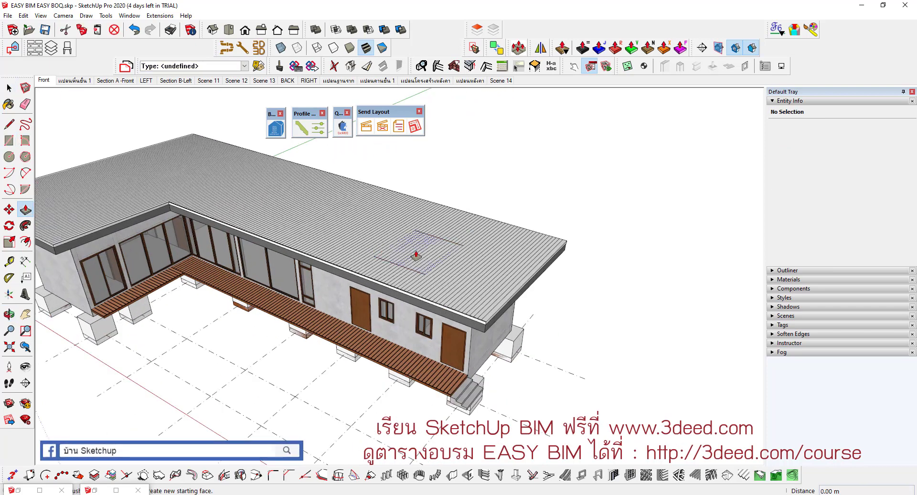
{"action": "left_click_drag", "start_coordinate": [415, 255], "coordinate": [419, 190]}
{"action": "key", "text": "space"}
{"action": "triple_click", "coordinate": [420, 200]}
{"action": "right_click", "coordinate": [422, 202]}
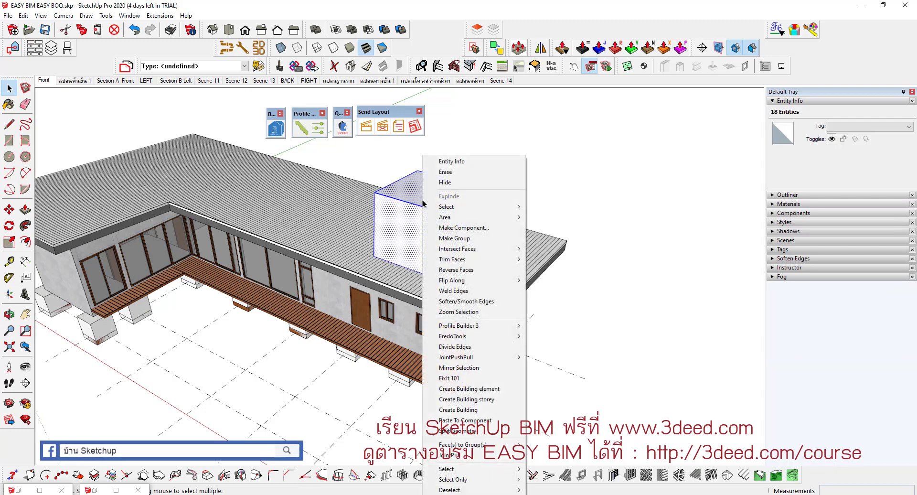
{"action": "left_click", "coordinate": [455, 238]}
{"action": "scroll", "coordinate": [579, 313], "scroll_direction": "down", "scroll_amount": 3}
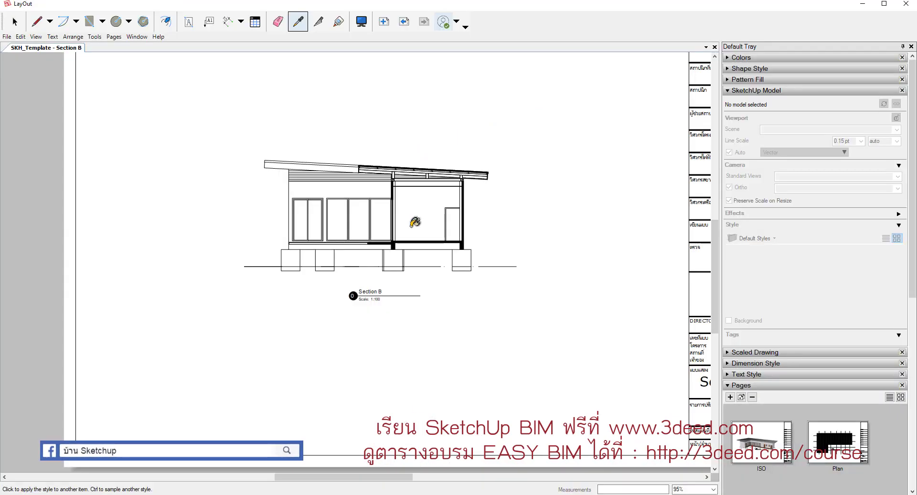
Update the Section B viewport's model reference, then go to the ISO page.
{"action": "right_click", "coordinate": [403, 215]}
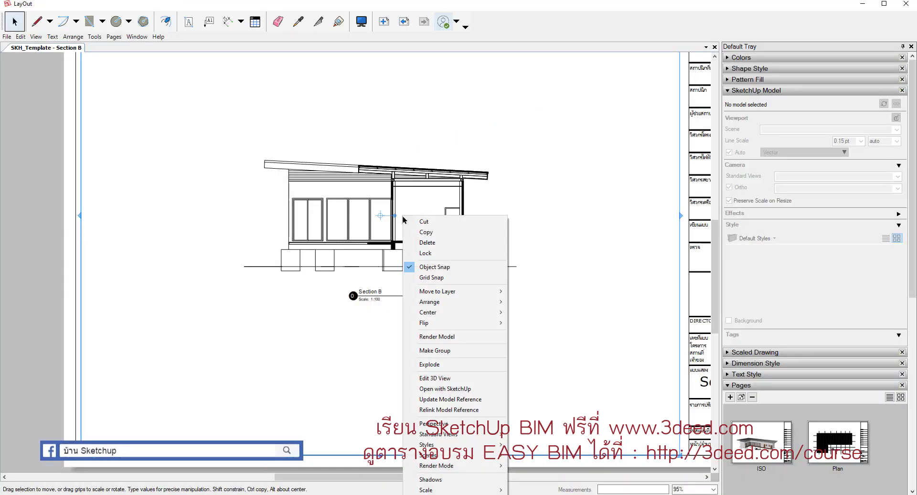
{"action": "left_click", "coordinate": [446, 401]}
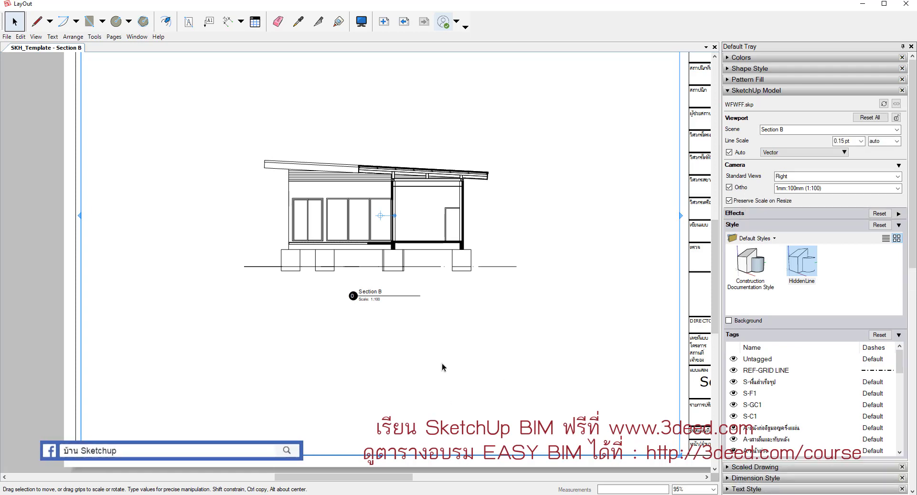
{"action": "scroll", "coordinate": [442, 366], "scroll_direction": "down", "scroll_amount": 2}
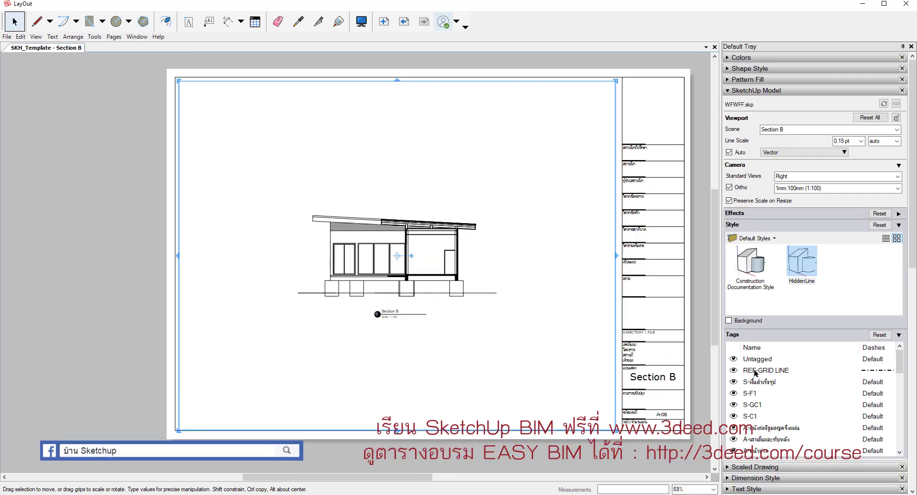
{"action": "left_click", "coordinate": [739, 90]}
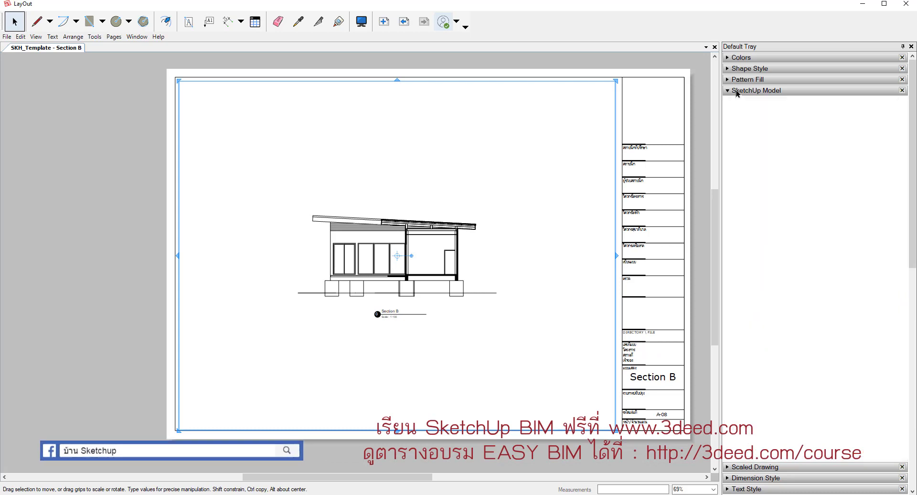
{"action": "left_click", "coordinate": [759, 196]}
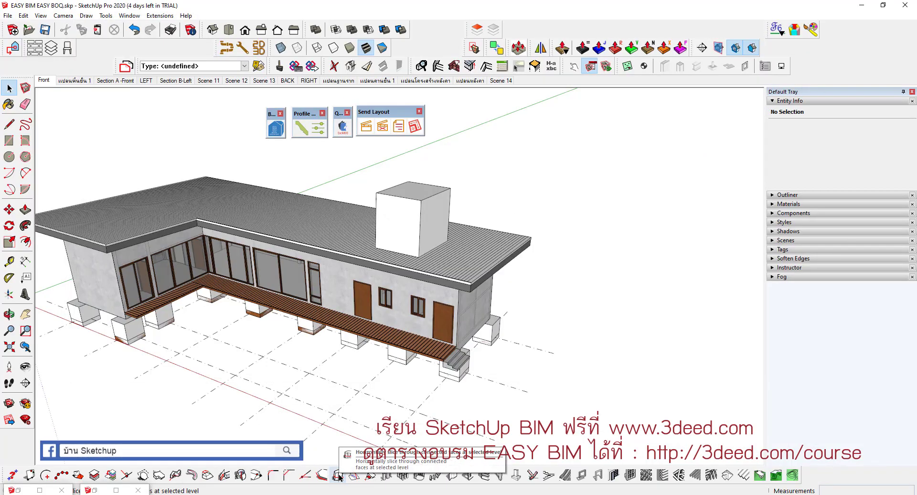
Close QuickBOQ and bring the WFWFF.skp model to the front.
{"action": "left_click", "coordinate": [341, 477]}
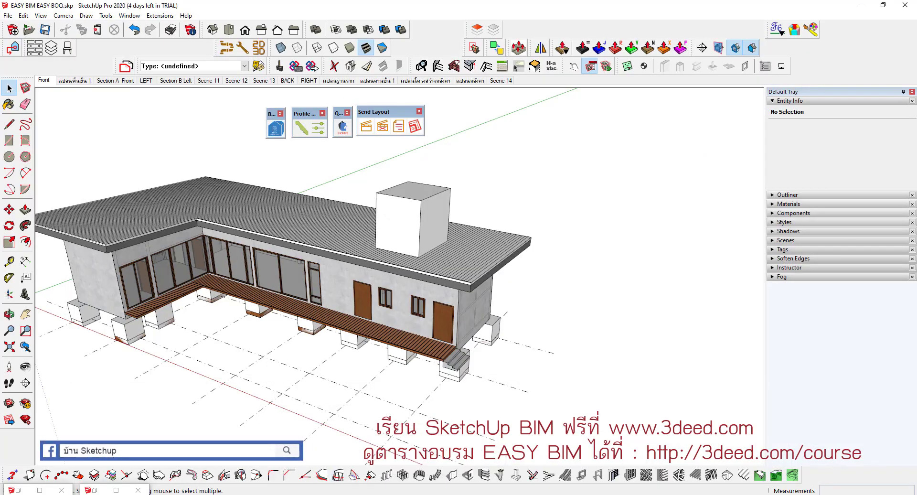
{"action": "left_click", "coordinate": [436, 474]}
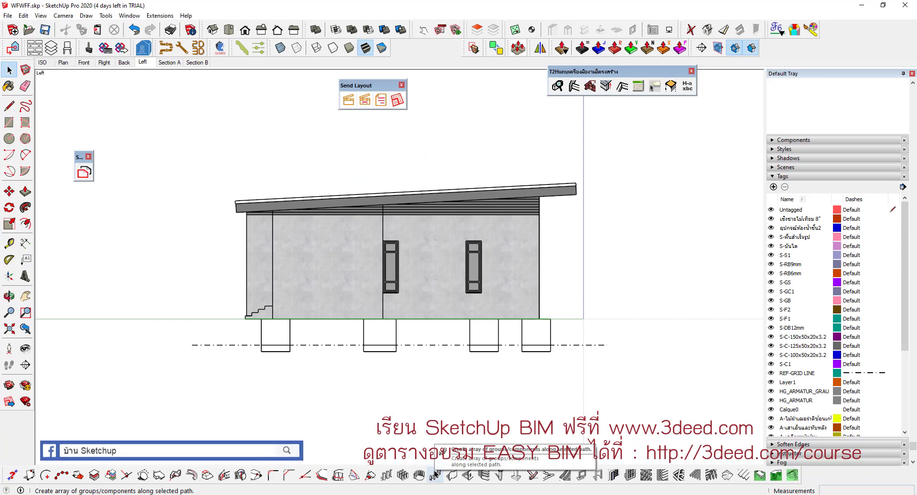
{"action": "scroll", "coordinate": [369, 333], "scroll_direction": "down", "scroll_amount": 1}
{"action": "scroll", "coordinate": [368, 333], "scroll_direction": "down", "scroll_amount": 1}
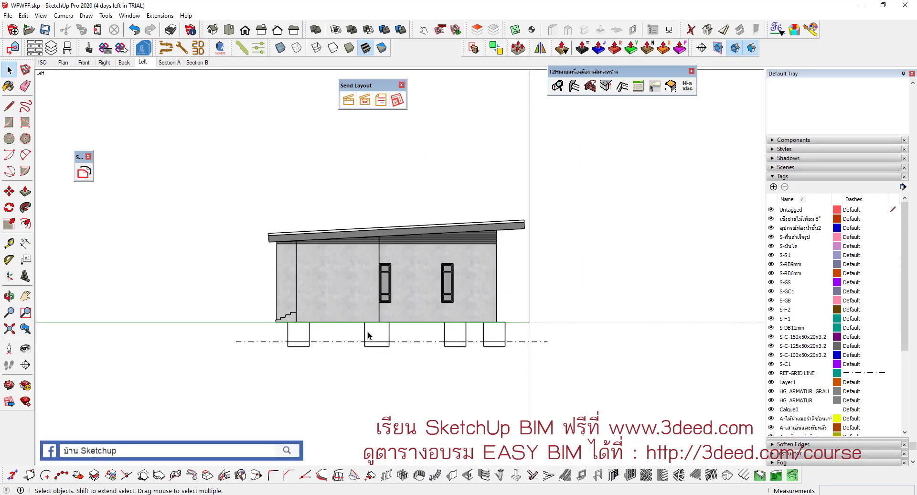
{"action": "scroll", "coordinate": [368, 333], "scroll_direction": "down", "scroll_amount": 1}
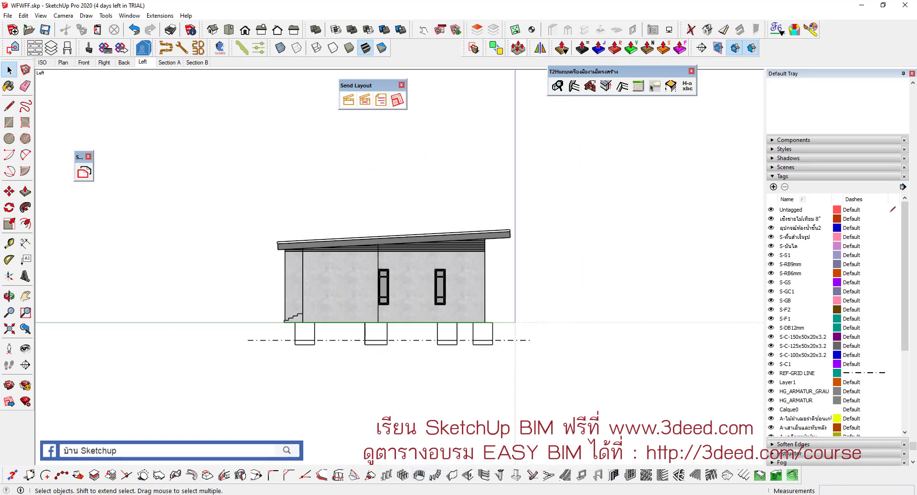
{"action": "left_click", "coordinate": [319, 448]}
{"action": "mouse_move", "coordinate": [90, 489]}
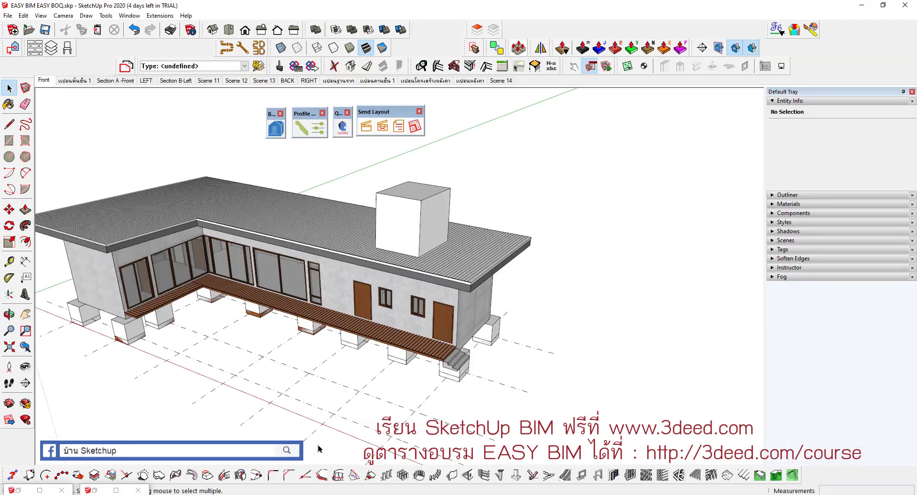
{"action": "left_click", "coordinate": [335, 461]}
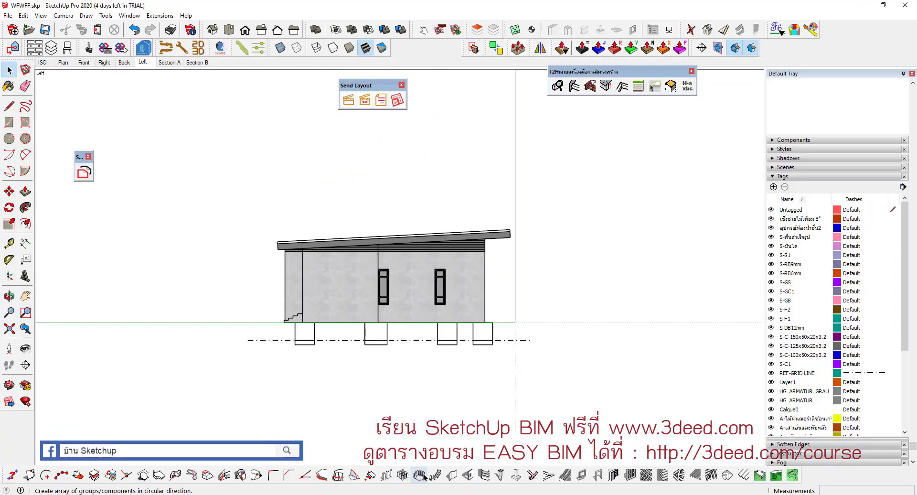
{"action": "scroll", "coordinate": [313, 285], "scroll_direction": "up", "scroll_amount": 2}
{"action": "scroll", "coordinate": [313, 285], "scroll_direction": "up", "scroll_amount": 1}
Push/pull a roof rectangle into a tall box, intersect its faces with the roof, and save.
{"action": "key", "text": "r"}
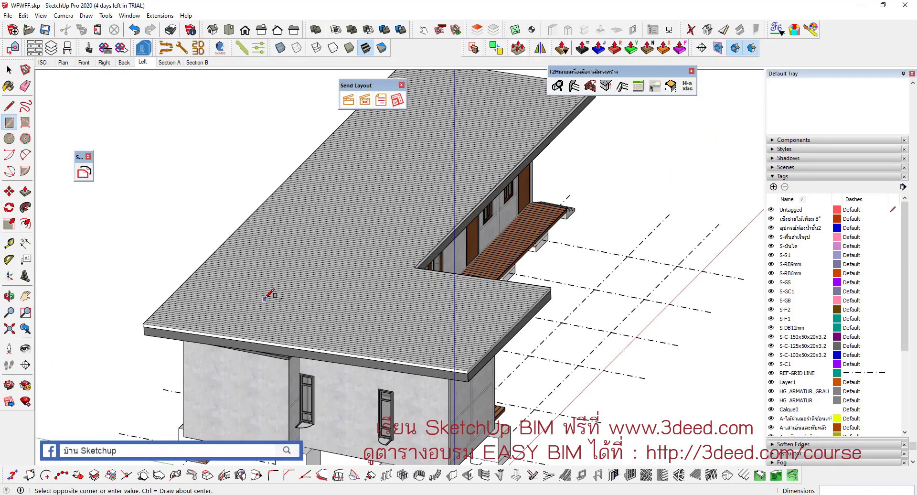
{"action": "left_click", "coordinate": [266, 299]}
{"action": "left_click", "coordinate": [364, 245]}
{"action": "key", "text": "p"}
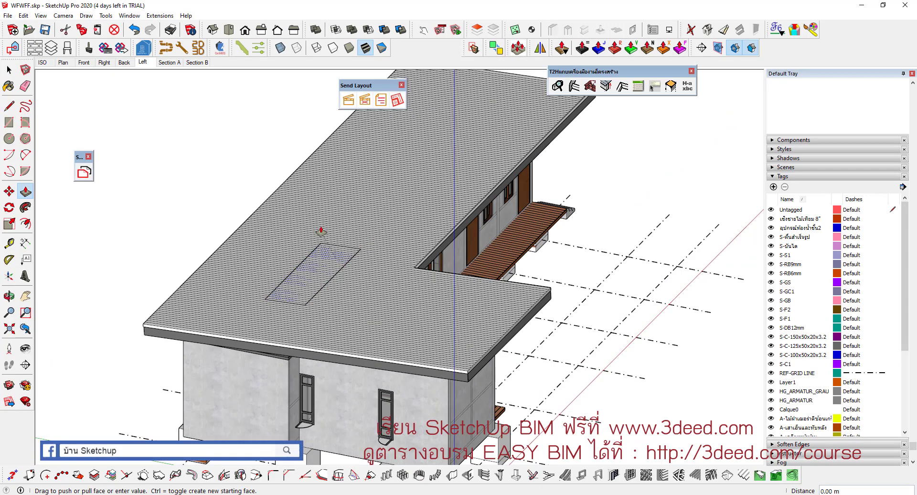
{"action": "left_click", "coordinate": [319, 233]}
{"action": "left_click", "coordinate": [233, 181]}
{"action": "key", "text": "space"}
{"action": "triple_click", "coordinate": [295, 214]}
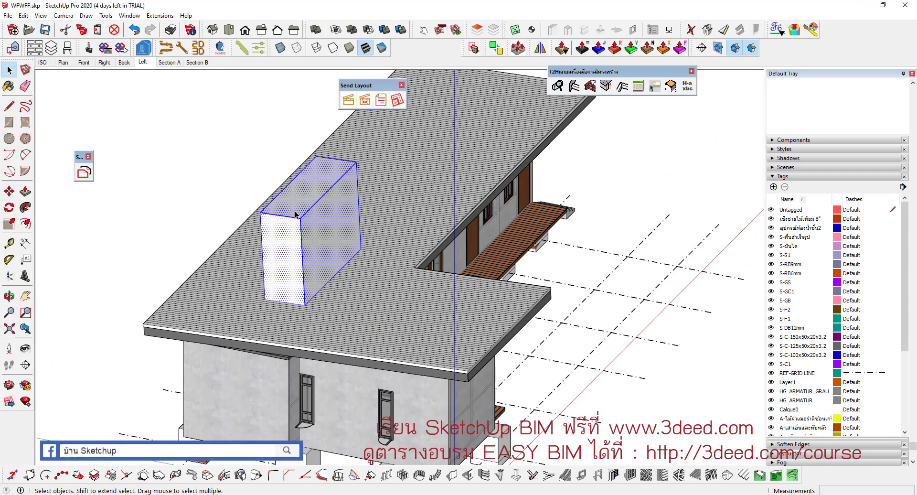
{"action": "right_click", "coordinate": [295, 215]}
{"action": "left_click", "coordinate": [415, 249]}
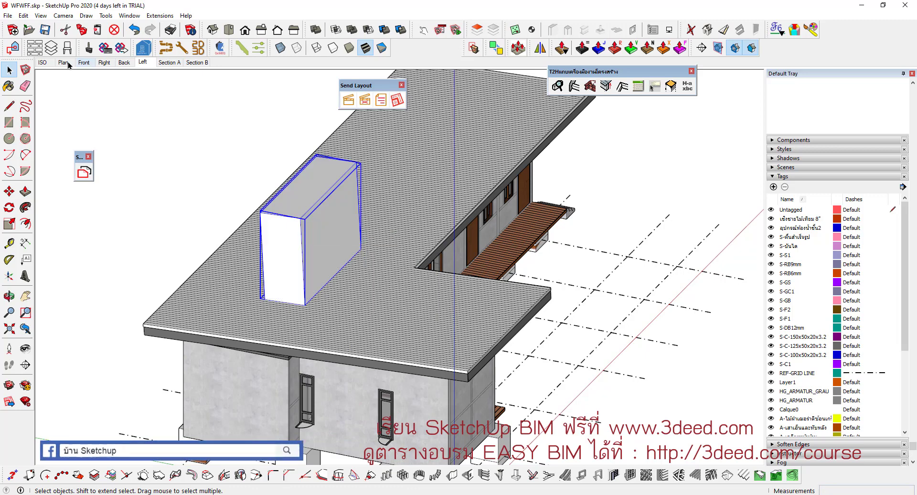
{"action": "left_click", "coordinate": [45, 33]}
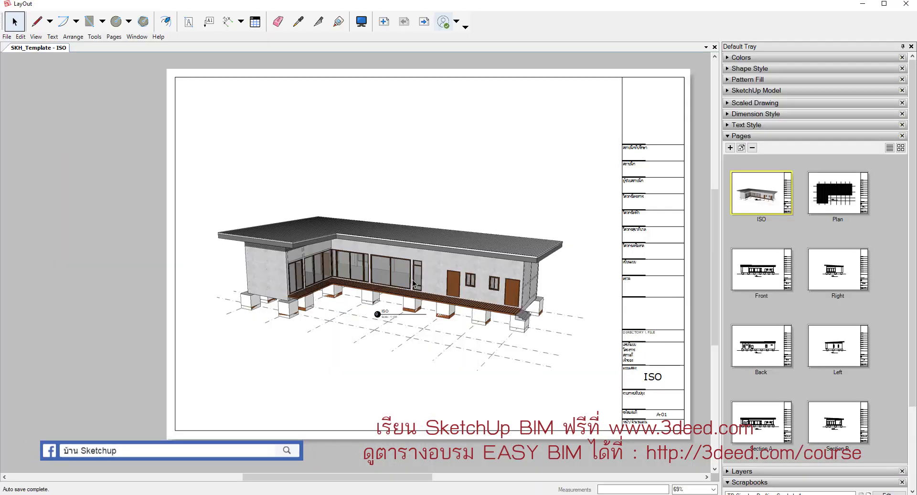
Refresh the ISO viewport from the saved model and page through Plan, Right and Back elevations.
{"action": "right_click", "coordinate": [416, 216]}
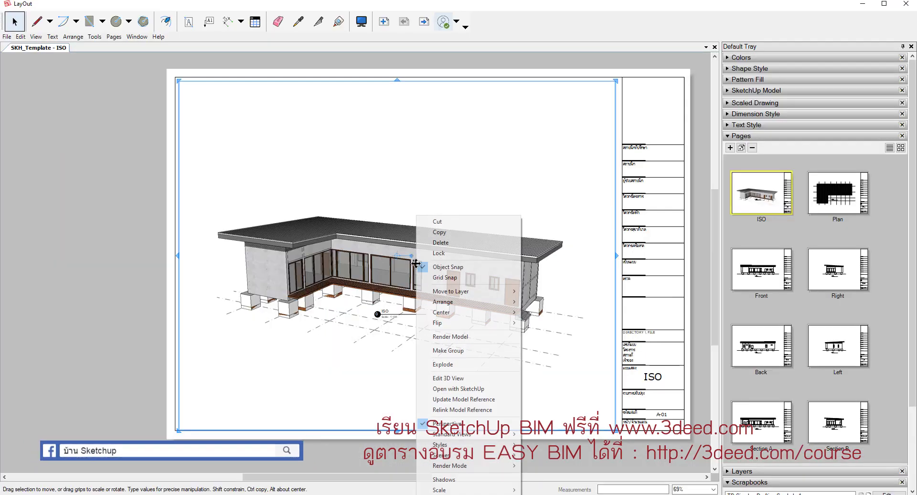
{"action": "left_click", "coordinate": [461, 400]}
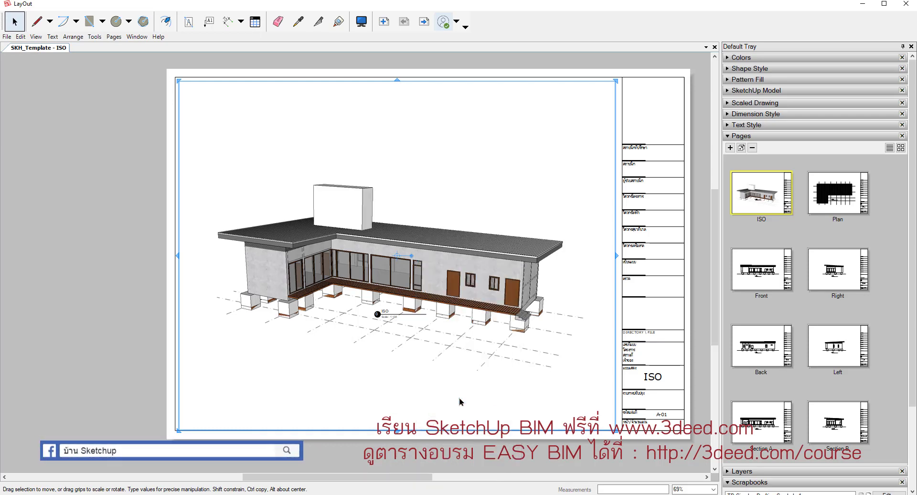
{"action": "left_click", "coordinate": [834, 204]}
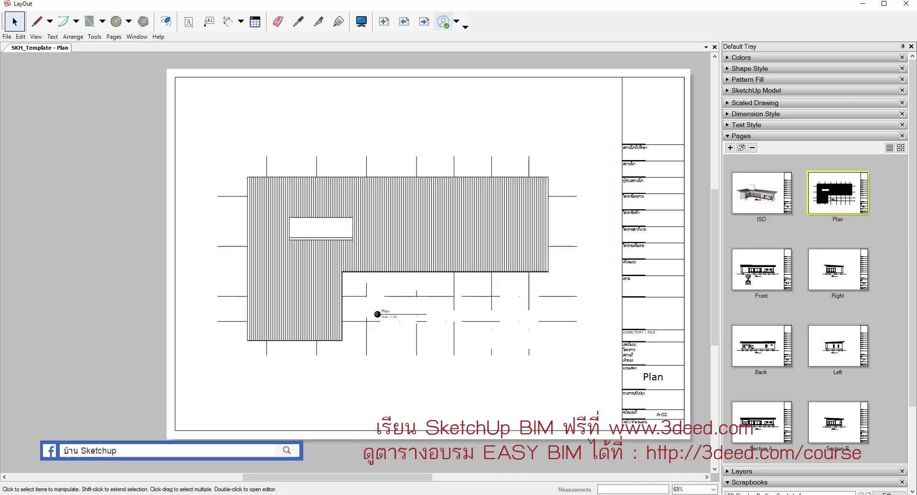
{"action": "left_click", "coordinate": [824, 267]}
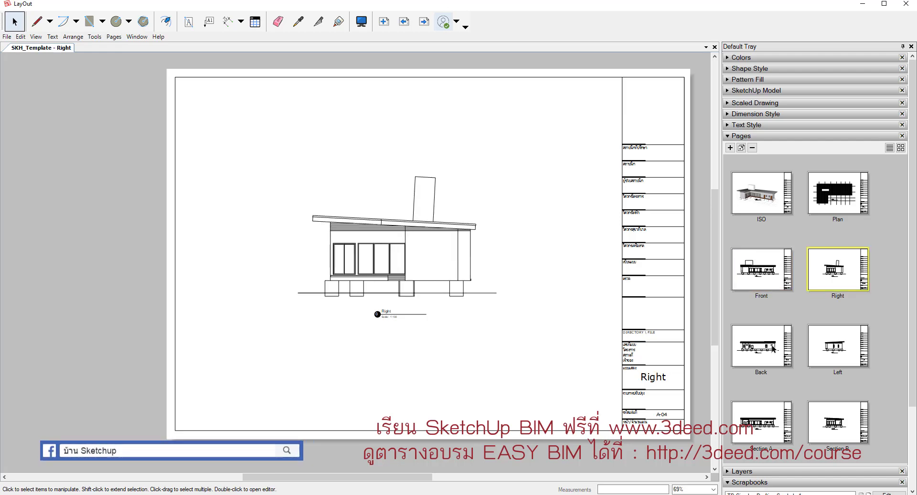
{"action": "key", "text": "Page_Down"}
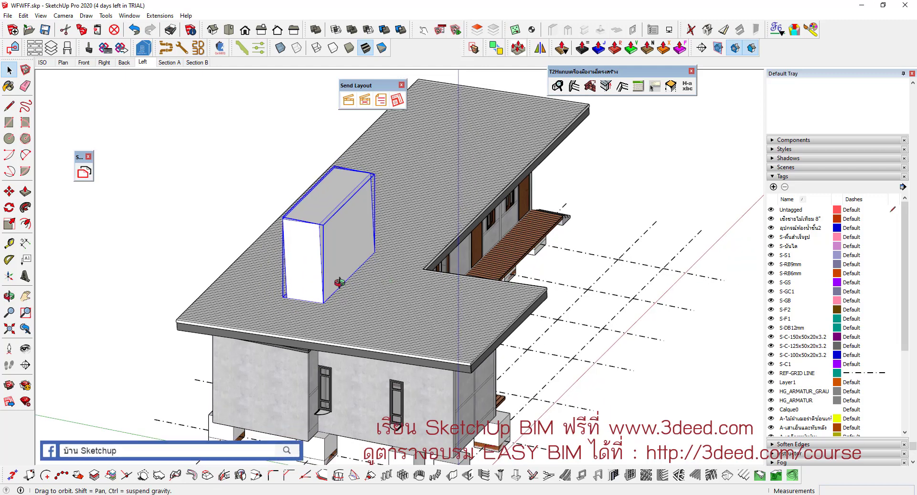
{"action": "mouse_move", "coordinate": [339, 282]}
{"action": "middle_mouse_down"}
{"action": "mouse_move", "coordinate": [296, 267]}
{"action": "mouse_move", "coordinate": [231, 287]}
{"action": "middle_mouse_up"}
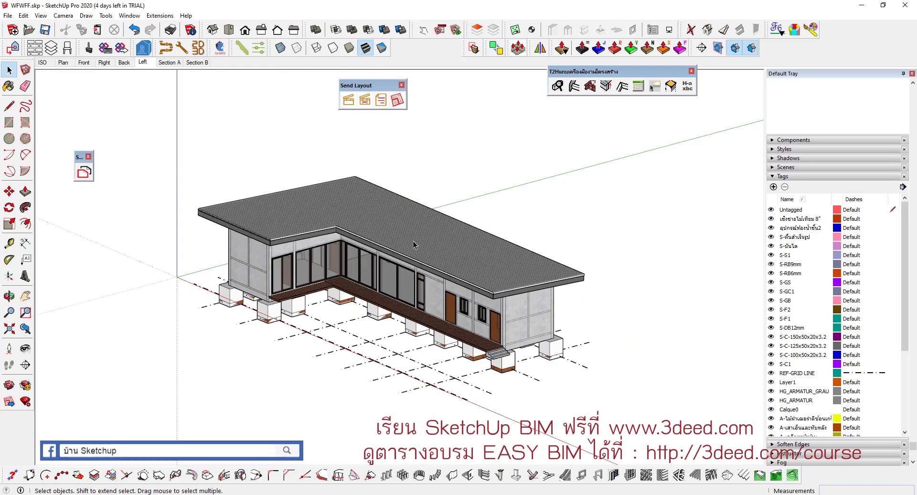
Switch the camera to Perspective and orbit to see the roof and front wall.
{"action": "left_click", "coordinate": [63, 16]}
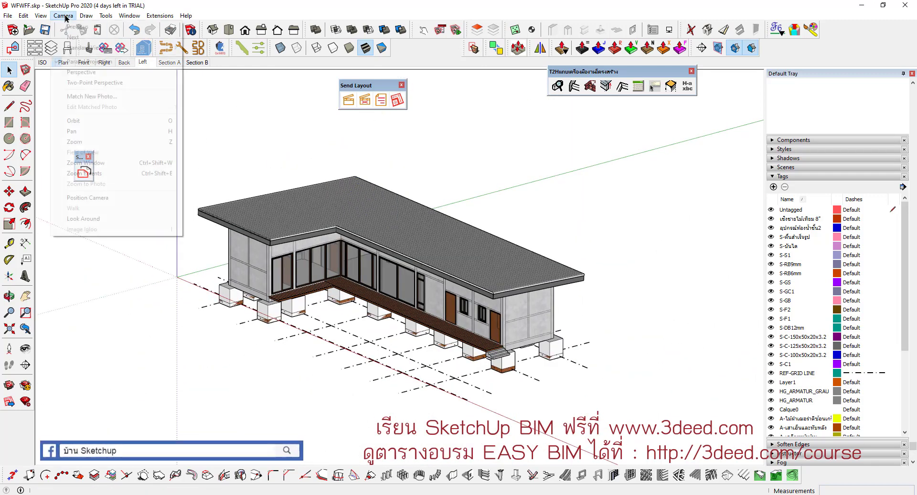
{"action": "left_click", "coordinate": [79, 72]}
{"action": "middle_click_drag", "start_coordinate": [382, 267], "coordinate": [447, 239]}
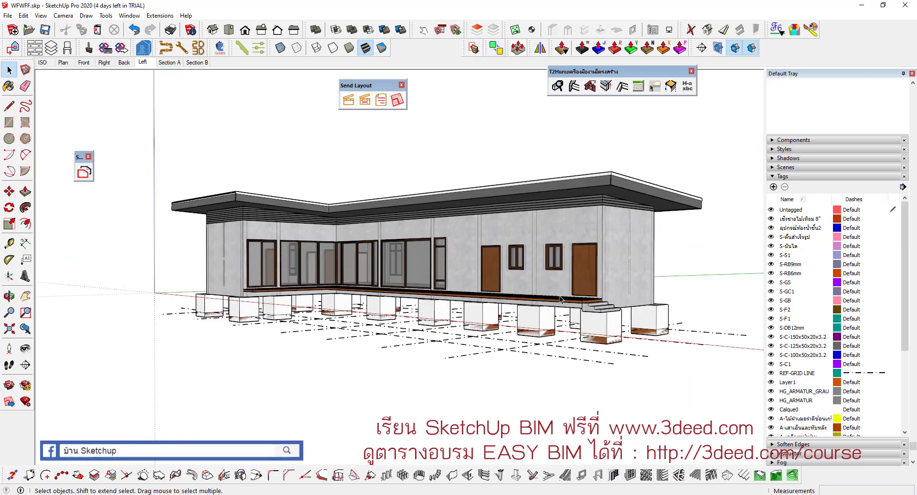
{"action": "mouse_move", "coordinate": [566, 354]}
{"action": "middle_mouse_down"}
{"action": "mouse_move", "coordinate": [525, 336]}
{"action": "mouse_move", "coordinate": [564, 268]}
{"action": "middle_mouse_up"}
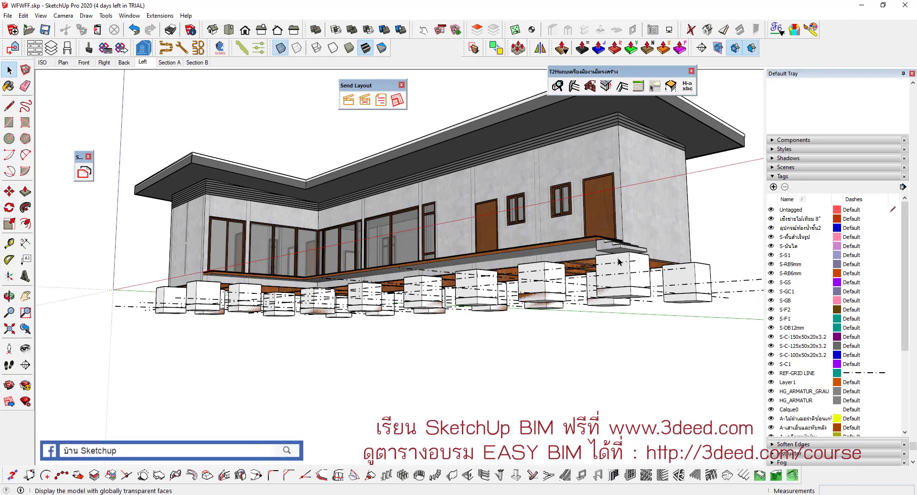
Turn on X-ray face style, orbit toward the piers, then switch to the browser.
{"action": "key", "text": "x"}
{"action": "mouse_move", "coordinate": [620, 261]}
{"action": "middle_mouse_down"}
{"action": "mouse_move", "coordinate": [556, 300]}
{"action": "mouse_move", "coordinate": [491, 319]}
{"action": "mouse_move", "coordinate": [520, 235]}
{"action": "middle_mouse_up"}
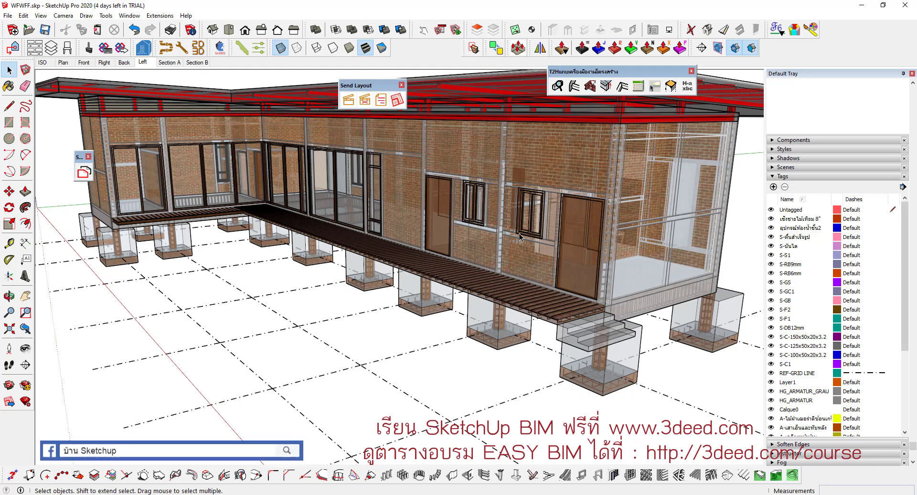
{"action": "mouse_move", "coordinate": [382, 300]}
{"action": "middle_mouse_down"}
{"action": "mouse_move", "coordinate": [406, 274]}
{"action": "mouse_move", "coordinate": [379, 290]}
{"action": "middle_mouse_up"}
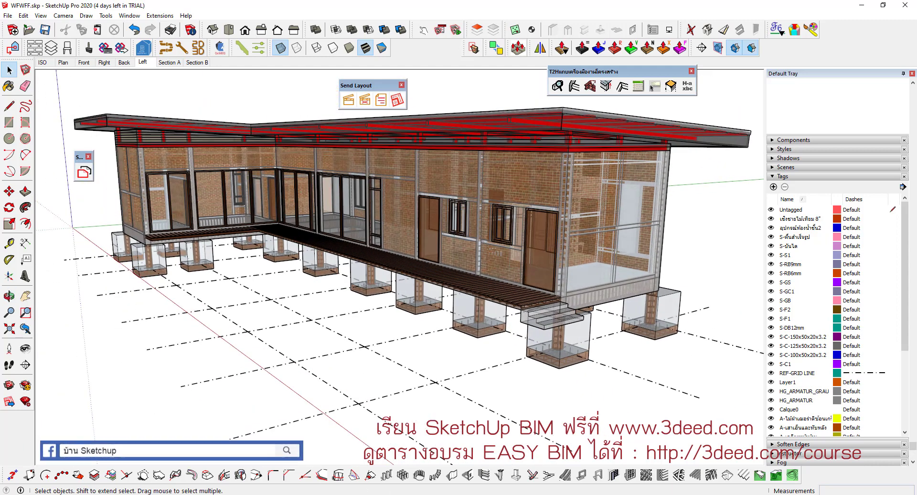
{"action": "key", "text": "alt+Tab"}
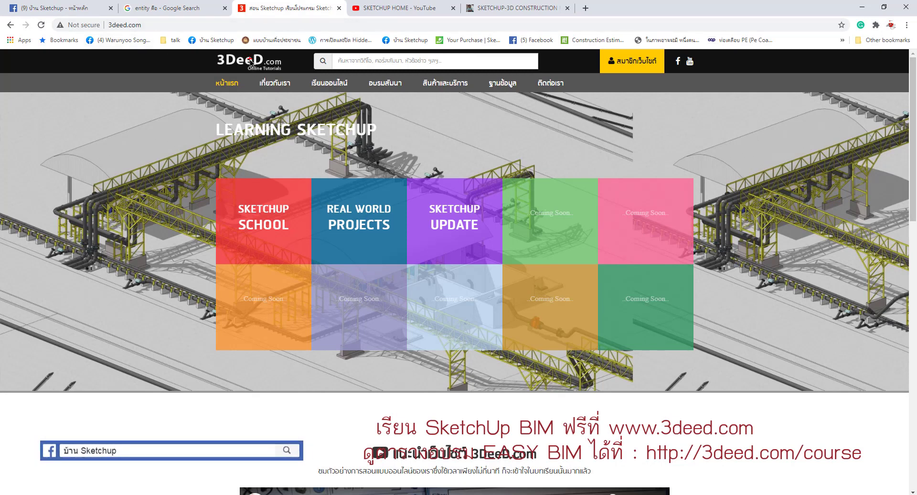
Annotate the 3deed.com header and logo in red, then open the SKETCHUP SCHOOL tutorials page.
{"action": "mouse_move", "coordinate": [224, 24]}
{"action": "left_mouse_down"}
{"action": "mouse_move", "coordinate": [297, 37]}
{"action": "mouse_move", "coordinate": [334, 67]}
{"action": "left_mouse_up"}
{"action": "mouse_move", "coordinate": [134, 177]}
{"action": "left_mouse_down"}
{"action": "mouse_move", "coordinate": [206, 105]}
{"action": "mouse_move", "coordinate": [201, 72]}
{"action": "left_mouse_up"}
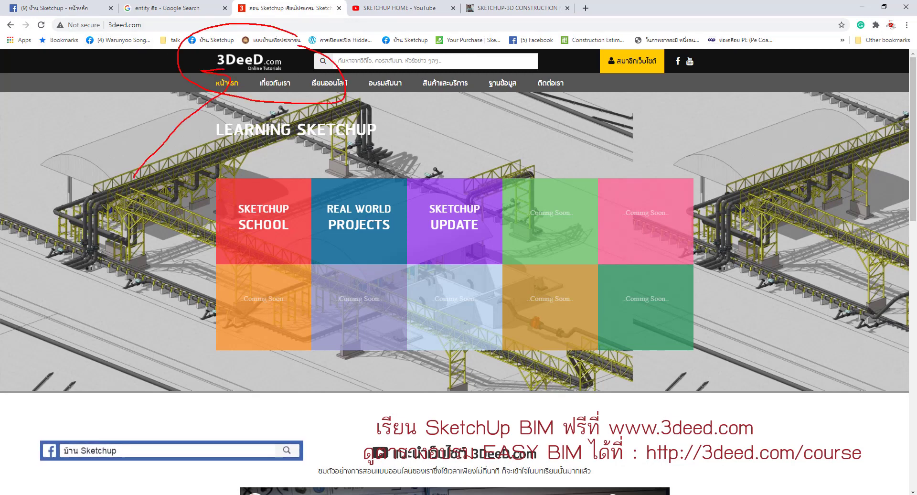
{"action": "mouse_move", "coordinate": [251, 96]}
{"action": "left_mouse_down"}
{"action": "mouse_move", "coordinate": [275, 191]}
{"action": "mouse_move", "coordinate": [319, 239]}
{"action": "mouse_move", "coordinate": [286, 201]}
{"action": "left_mouse_up"}
{"action": "key", "text": "Escape"}
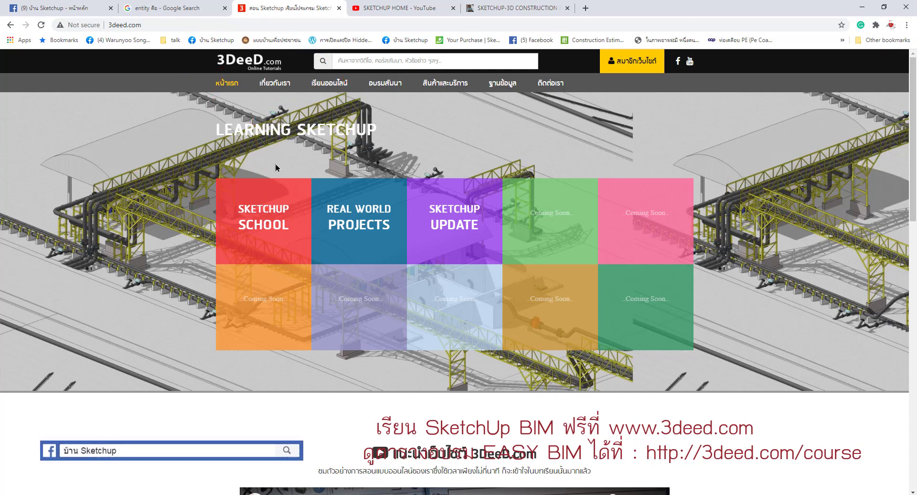
{"action": "left_click", "coordinate": [267, 218]}
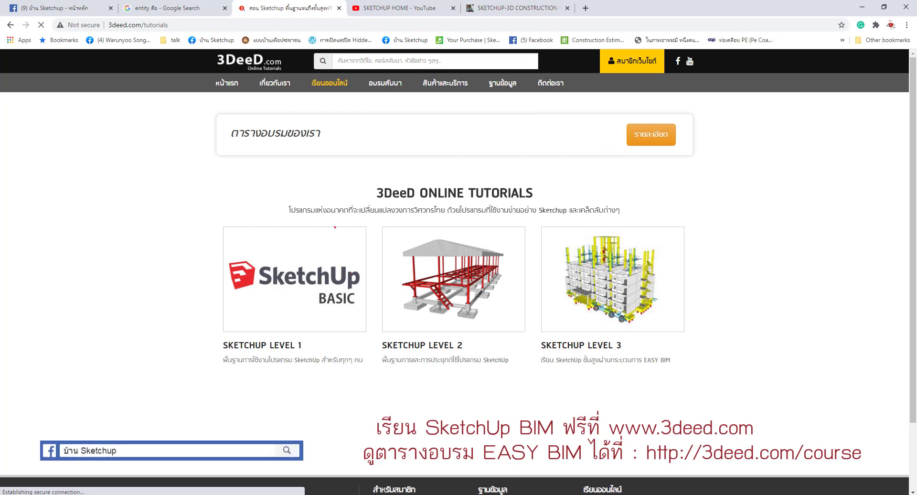
Mark up the SketchUp Level 1–3 course tiles and seminars section, then go to the YouTube channel.
{"action": "left_click_drag", "start_coordinate": [336, 227], "coordinate": [356, 217]}
{"action": "left_click_drag", "start_coordinate": [334, 282], "coordinate": [414, 281]}
{"action": "mouse_move", "coordinate": [546, 230]}
{"action": "left_mouse_down"}
{"action": "mouse_move", "coordinate": [506, 315]}
{"action": "mouse_move", "coordinate": [745, 297]}
{"action": "left_mouse_up"}
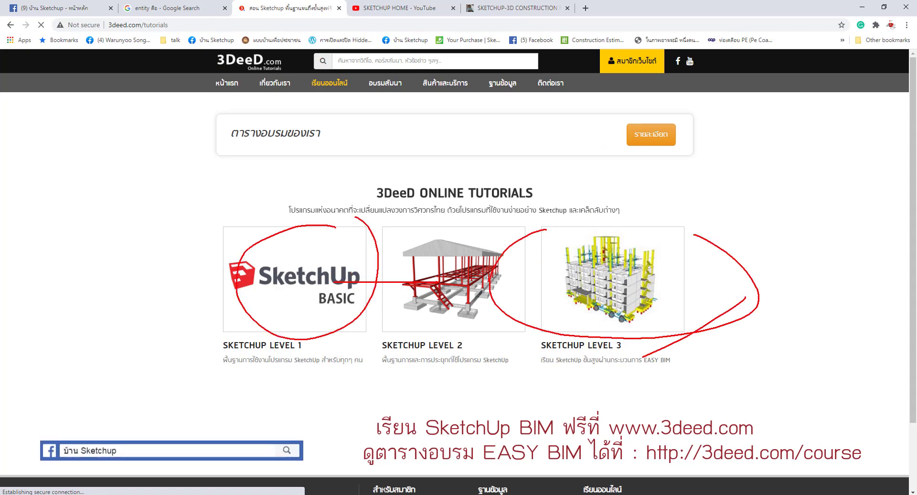
{"action": "mouse_move", "coordinate": [693, 235]}
{"action": "left_mouse_down"}
{"action": "mouse_move", "coordinate": [788, 306]}
{"action": "mouse_move", "coordinate": [294, 297]}
{"action": "mouse_move", "coordinate": [606, 279]}
{"action": "left_mouse_up"}
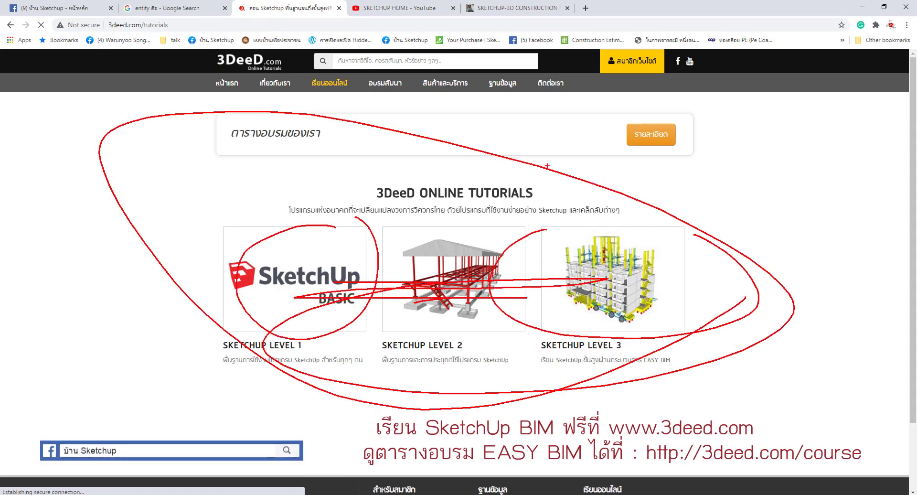
{"action": "left_click_drag", "start_coordinate": [404, 71], "coordinate": [413, 96]}
{"action": "mouse_move", "coordinate": [487, 122]}
{"action": "left_mouse_down"}
{"action": "mouse_move", "coordinate": [526, 131]}
{"action": "mouse_move", "coordinate": [410, 96]}
{"action": "mouse_move", "coordinate": [415, 106]}
{"action": "mouse_move", "coordinate": [422, 96]}
{"action": "left_mouse_up"}
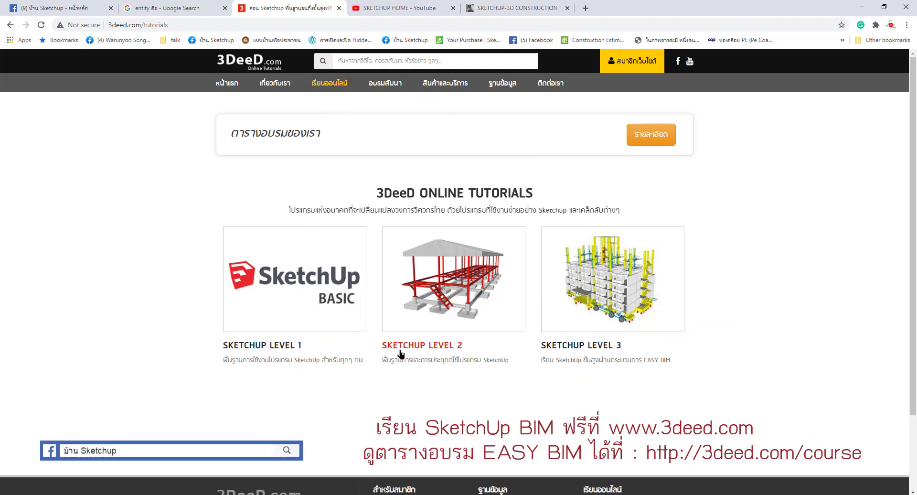
{"action": "left_click", "coordinate": [419, 7]}
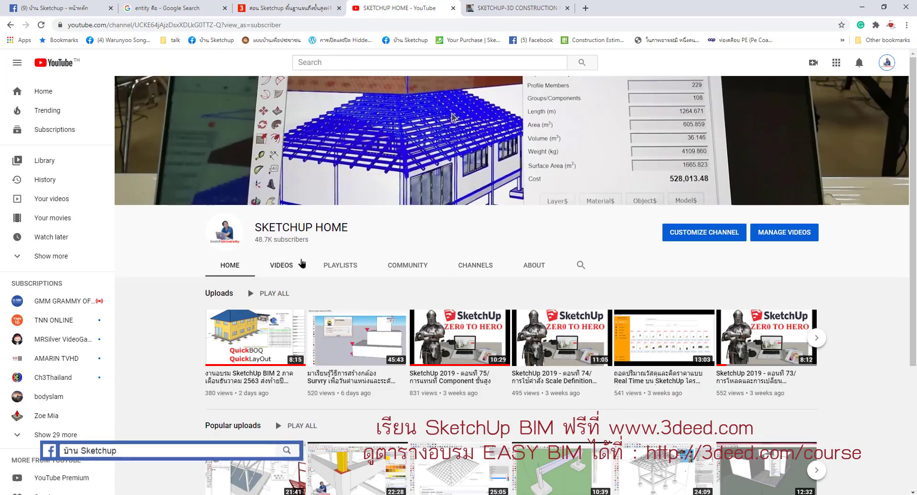
Annotate the SKETCHUP HOME channel's subscriber count and title in red, then clear the marks.
{"action": "mouse_move", "coordinate": [241, 245]}
{"action": "left_mouse_down"}
{"action": "mouse_move", "coordinate": [342, 246]}
{"action": "mouse_move", "coordinate": [239, 207]}
{"action": "mouse_move", "coordinate": [349, 206]}
{"action": "mouse_move", "coordinate": [305, 247]}
{"action": "mouse_move", "coordinate": [339, 308]}
{"action": "left_mouse_up"}
{"action": "left_click_drag", "start_coordinate": [310, 294], "coordinate": [339, 308]}
{"action": "left_click_drag", "start_coordinate": [319, 250], "coordinate": [425, 301]}
{"action": "left_click_drag", "start_coordinate": [392, 295], "coordinate": [422, 296]}
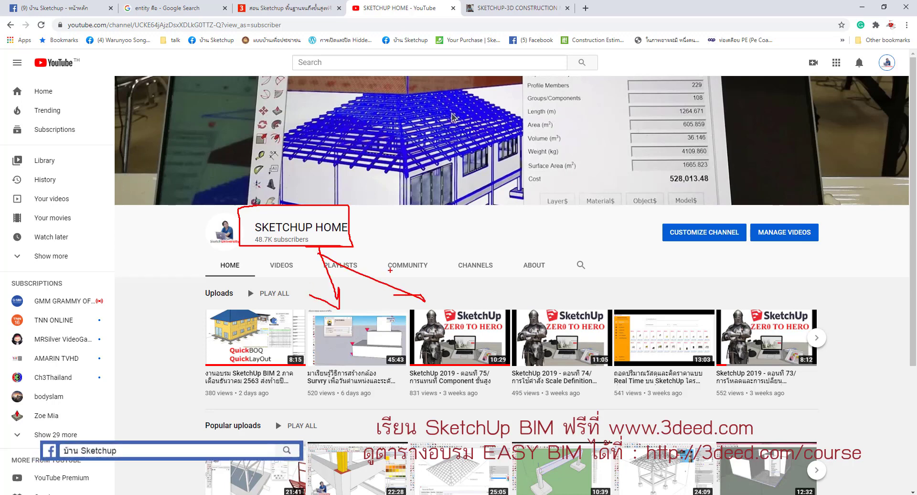
{"action": "key", "text": "Escape"}
Show the channel's playlists, circle the Zero to hero playlist, then switch to the construction blog.
{"action": "left_click", "coordinate": [335, 266]}
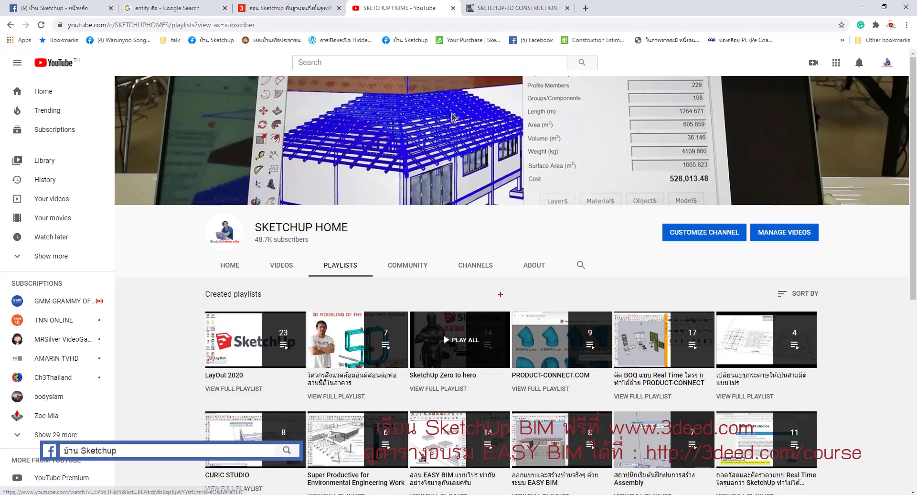
{"action": "mouse_move", "coordinate": [500, 292]}
{"action": "left_mouse_down"}
{"action": "mouse_move", "coordinate": [399, 350]}
{"action": "mouse_move", "coordinate": [509, 330]}
{"action": "mouse_move", "coordinate": [450, 299]}
{"action": "left_mouse_up"}
{"action": "mouse_move", "coordinate": [381, 220]}
{"action": "left_mouse_down"}
{"action": "mouse_move", "coordinate": [419, 304]}
{"action": "mouse_move", "coordinate": [390, 292]}
{"action": "mouse_move", "coordinate": [425, 274]}
{"action": "mouse_move", "coordinate": [409, 301]}
{"action": "left_mouse_up"}
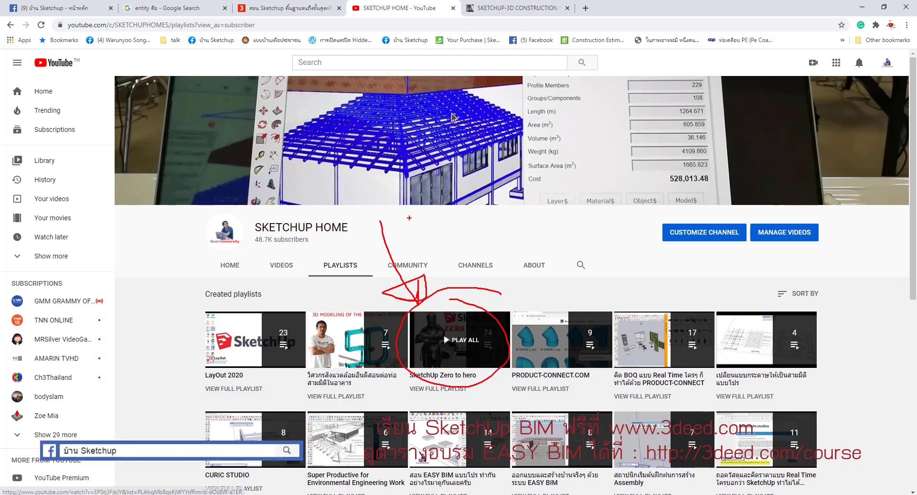
{"action": "left_click_drag", "start_coordinate": [408, 218], "coordinate": [389, 224]}
{"action": "left_click_drag", "start_coordinate": [437, 205], "coordinate": [448, 316]}
{"action": "left_click_drag", "start_coordinate": [468, 239], "coordinate": [470, 291]}
{"action": "left_click_drag", "start_coordinate": [485, 253], "coordinate": [486, 301]}
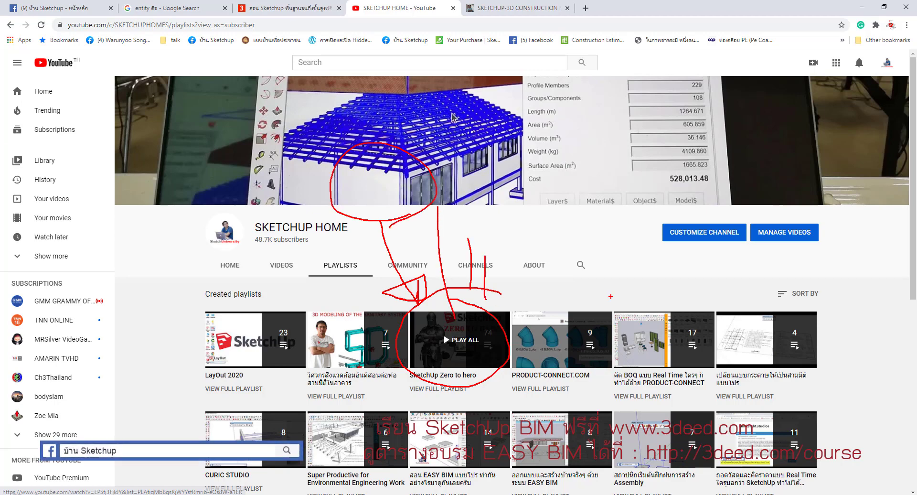
{"action": "left_click_drag", "start_coordinate": [610, 296], "coordinate": [664, 313]}
{"action": "left_click", "coordinate": [495, 7]}
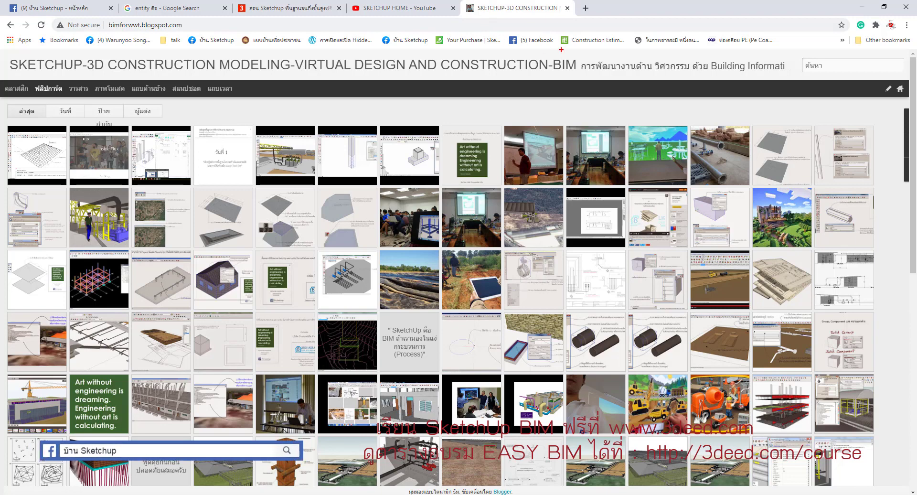
Circle the blog's title, then open and close the Rebirth of 3D Model post.
{"action": "mouse_move", "coordinate": [561, 49]}
{"action": "left_mouse_down"}
{"action": "mouse_move", "coordinate": [598, 84]}
{"action": "mouse_move", "coordinate": [545, 50]}
{"action": "left_mouse_up"}
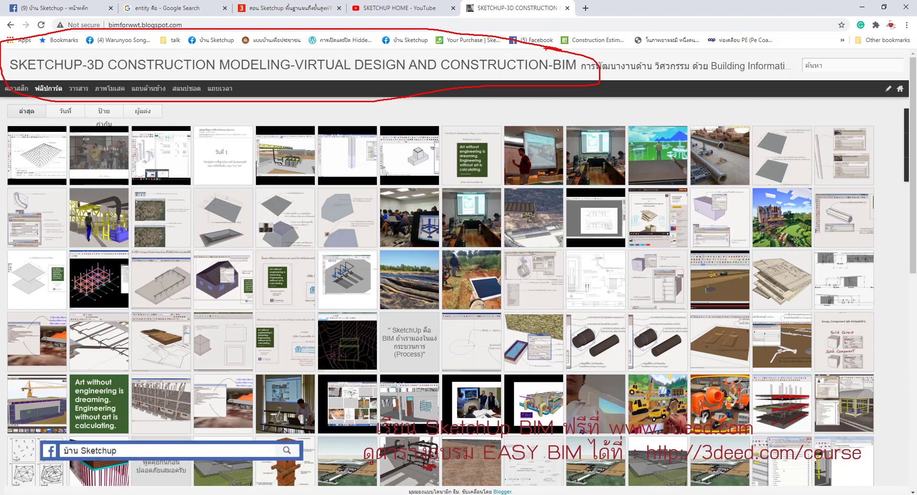
{"action": "key", "text": "Escape"}
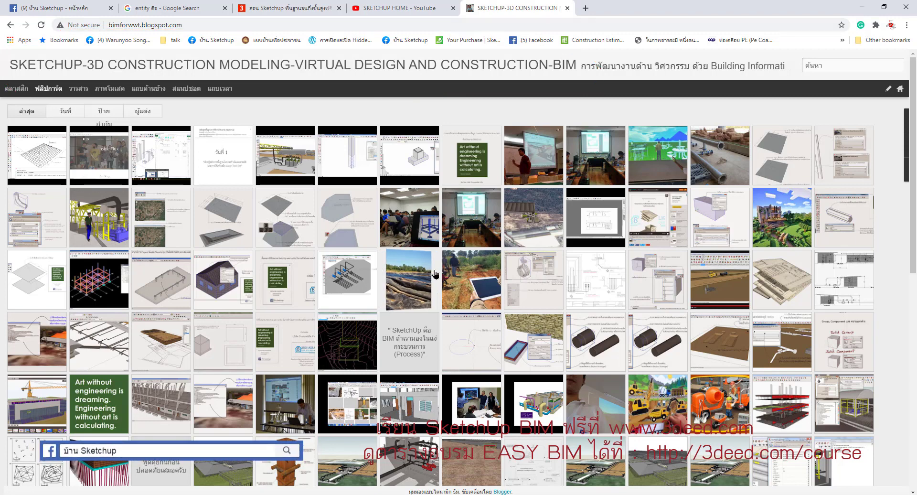
{"action": "scroll", "coordinate": [348, 432], "scroll_direction": "down", "scroll_amount": 1}
{"action": "left_click", "coordinate": [349, 432]}
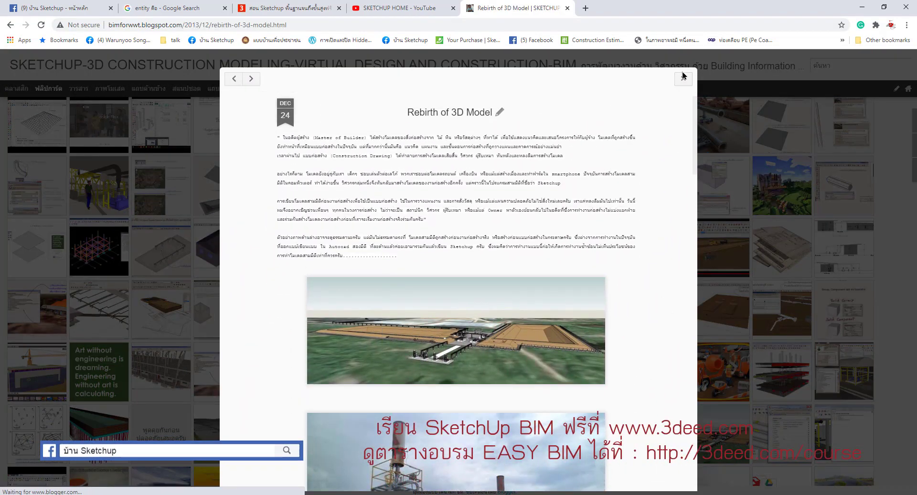
{"action": "left_click", "coordinate": [683, 77]}
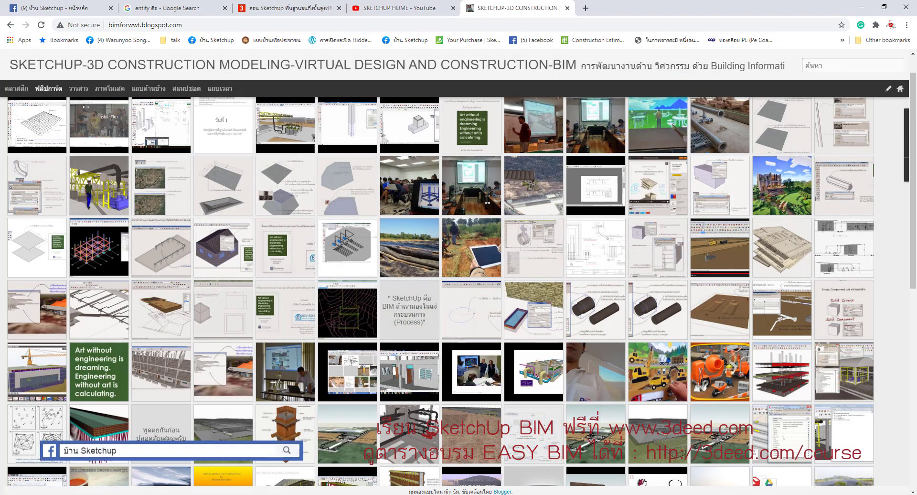
Scroll down the thumbnail grid and open the laptop-photo post about Thailand engineering work.
{"action": "scroll", "coordinate": [487, 220], "scroll_direction": "down", "scroll_amount": 2}
{"action": "scroll", "coordinate": [487, 220], "scroll_direction": "down", "scroll_amount": 3}
{"action": "scroll", "coordinate": [487, 219], "scroll_direction": "down", "scroll_amount": 2}
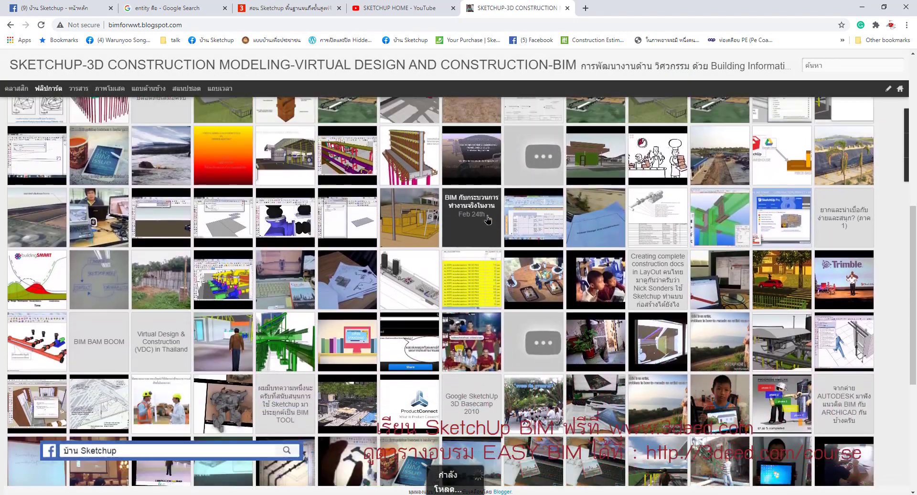
{"action": "scroll", "coordinate": [487, 219], "scroll_direction": "down", "scroll_amount": 2}
{"action": "scroll", "coordinate": [506, 219], "scroll_direction": "down", "scroll_amount": 3}
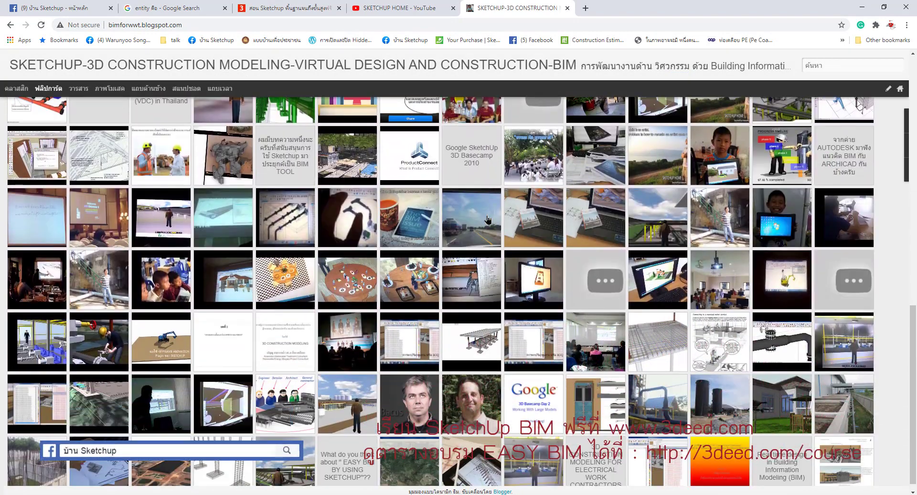
{"action": "left_click", "coordinate": [510, 218]}
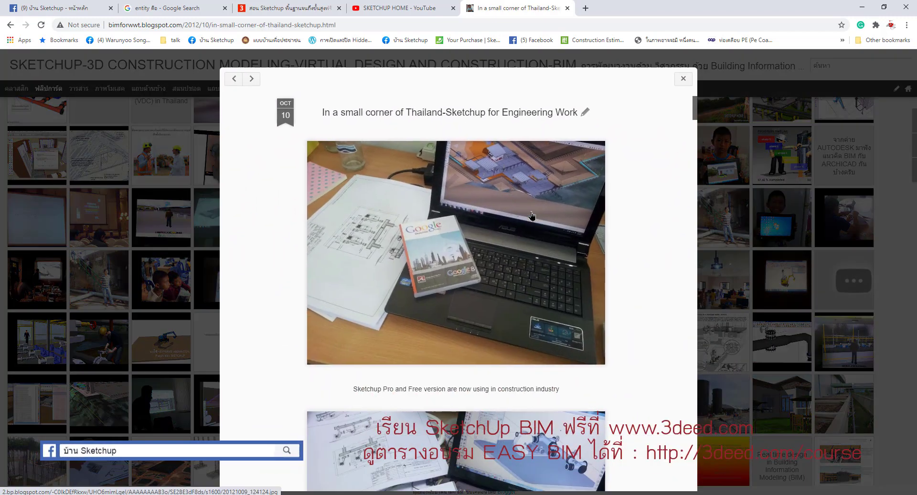